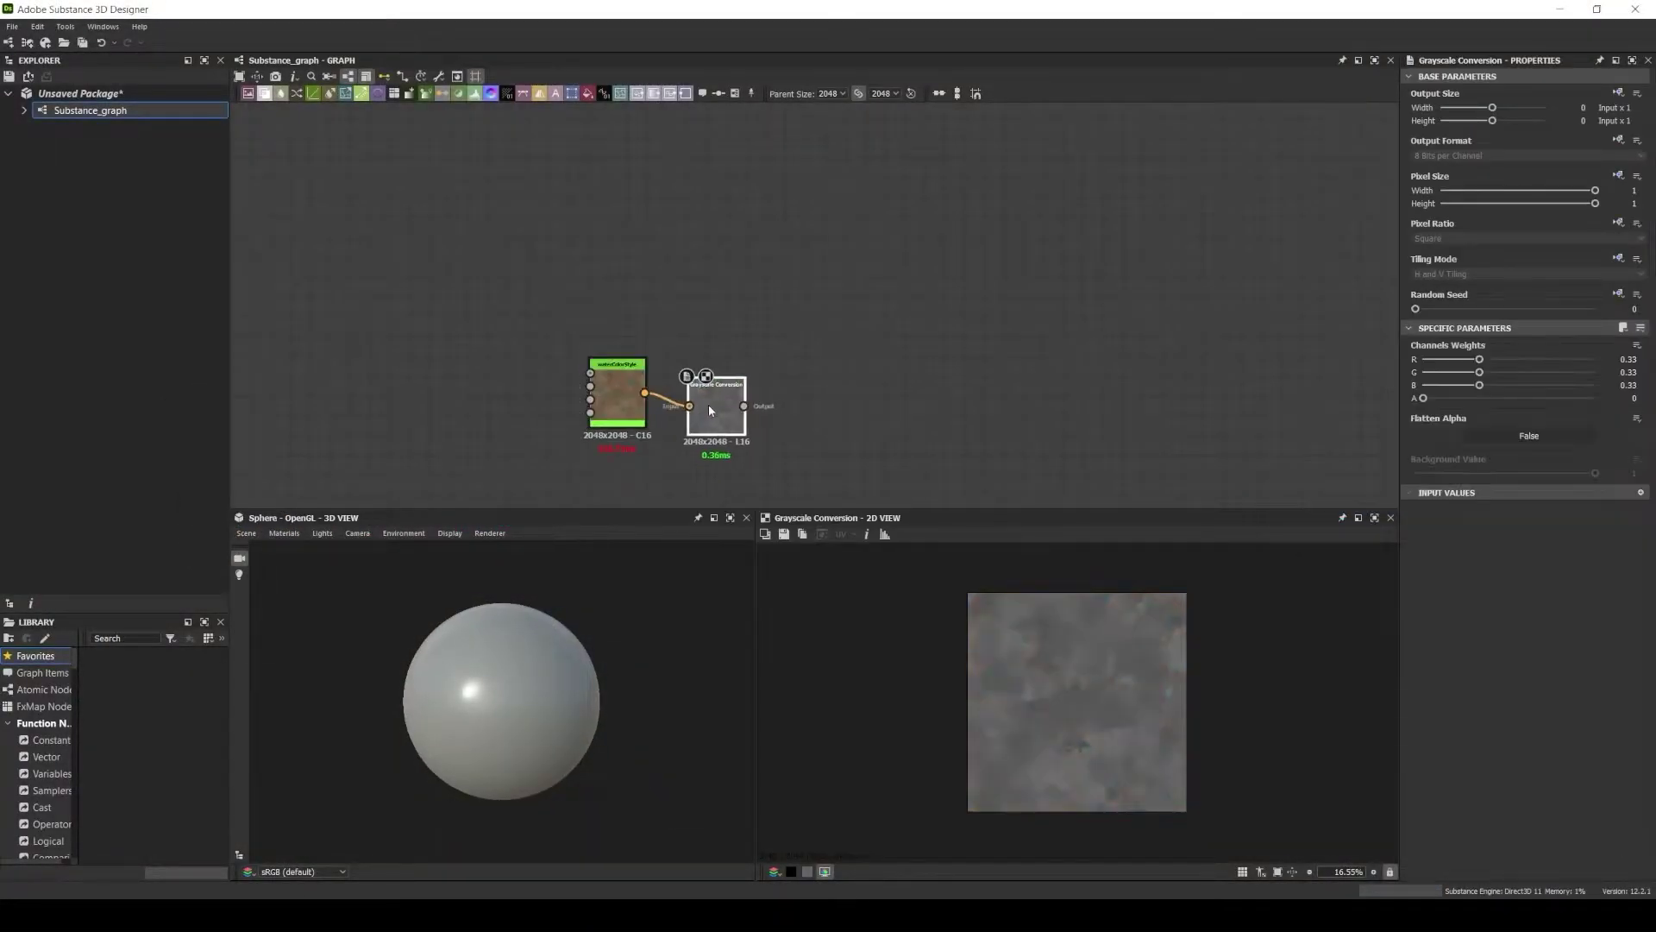
Add a Histogram Range after Grayscale Conversion and lower the Perlin Noise scale to 6.
drag(821, 392, 823, 393)
click(833, 395)
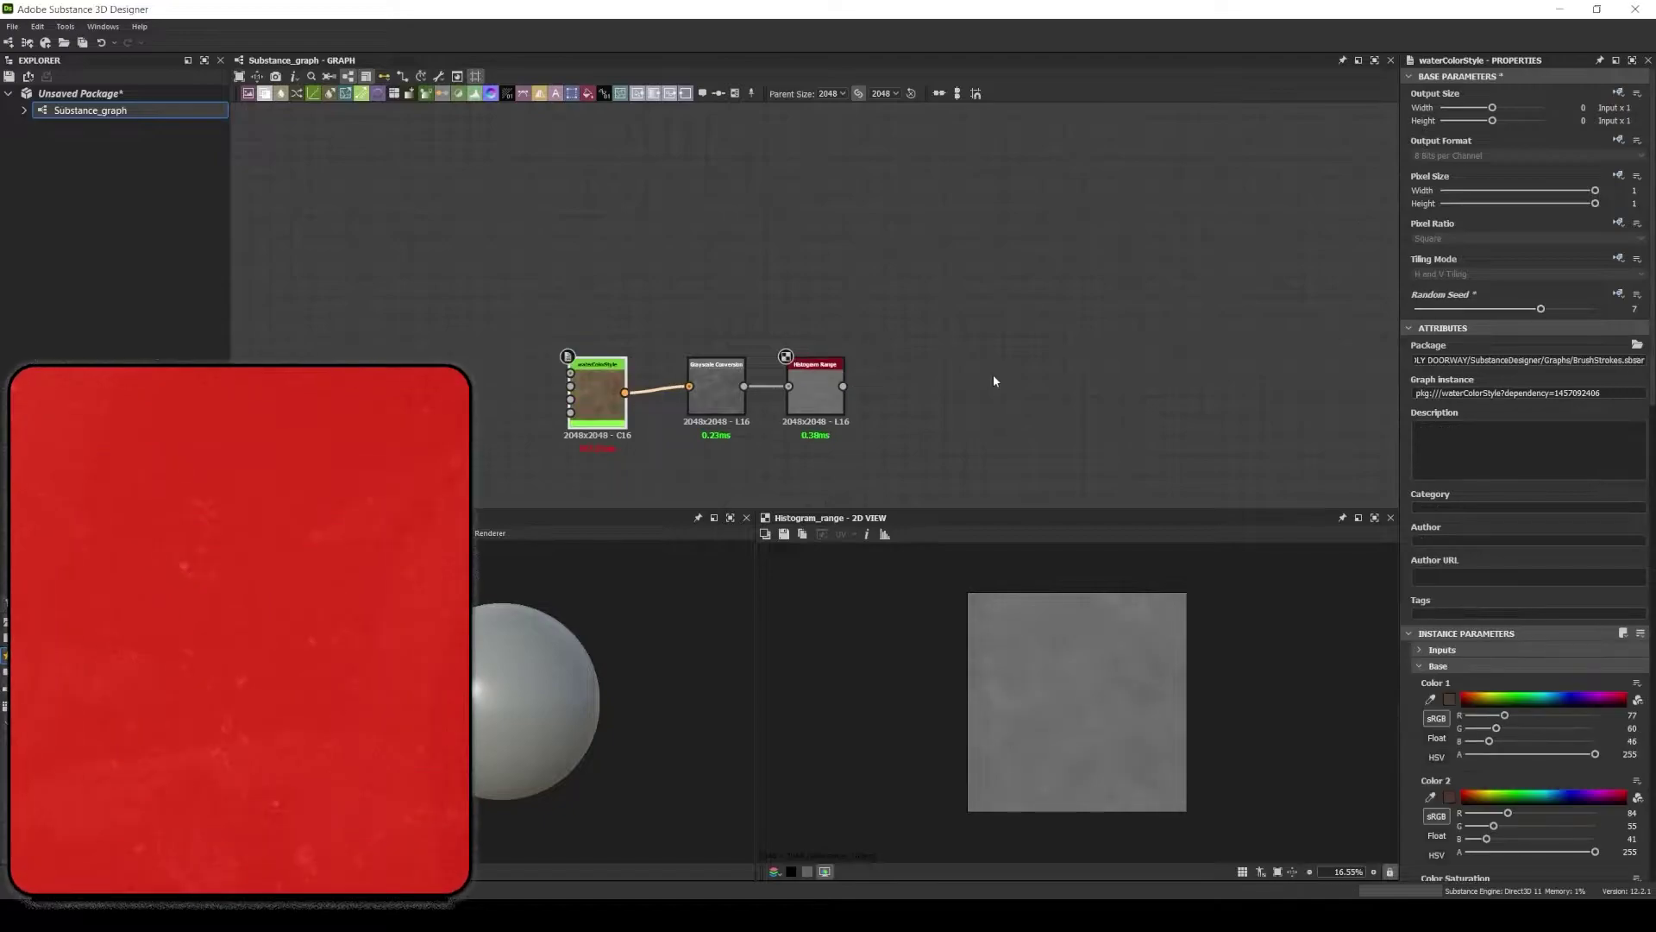
mouse_move(1503, 664)
mouse_down()
mouse_move(1429, 664)
mouse_move(1478, 699)
mouse_up()
Connect Perlin Noise into Slope Blur Grayscale, and add BrushStroke03 feeding a new Tile Generator.
drag(690, 194, 814, 227)
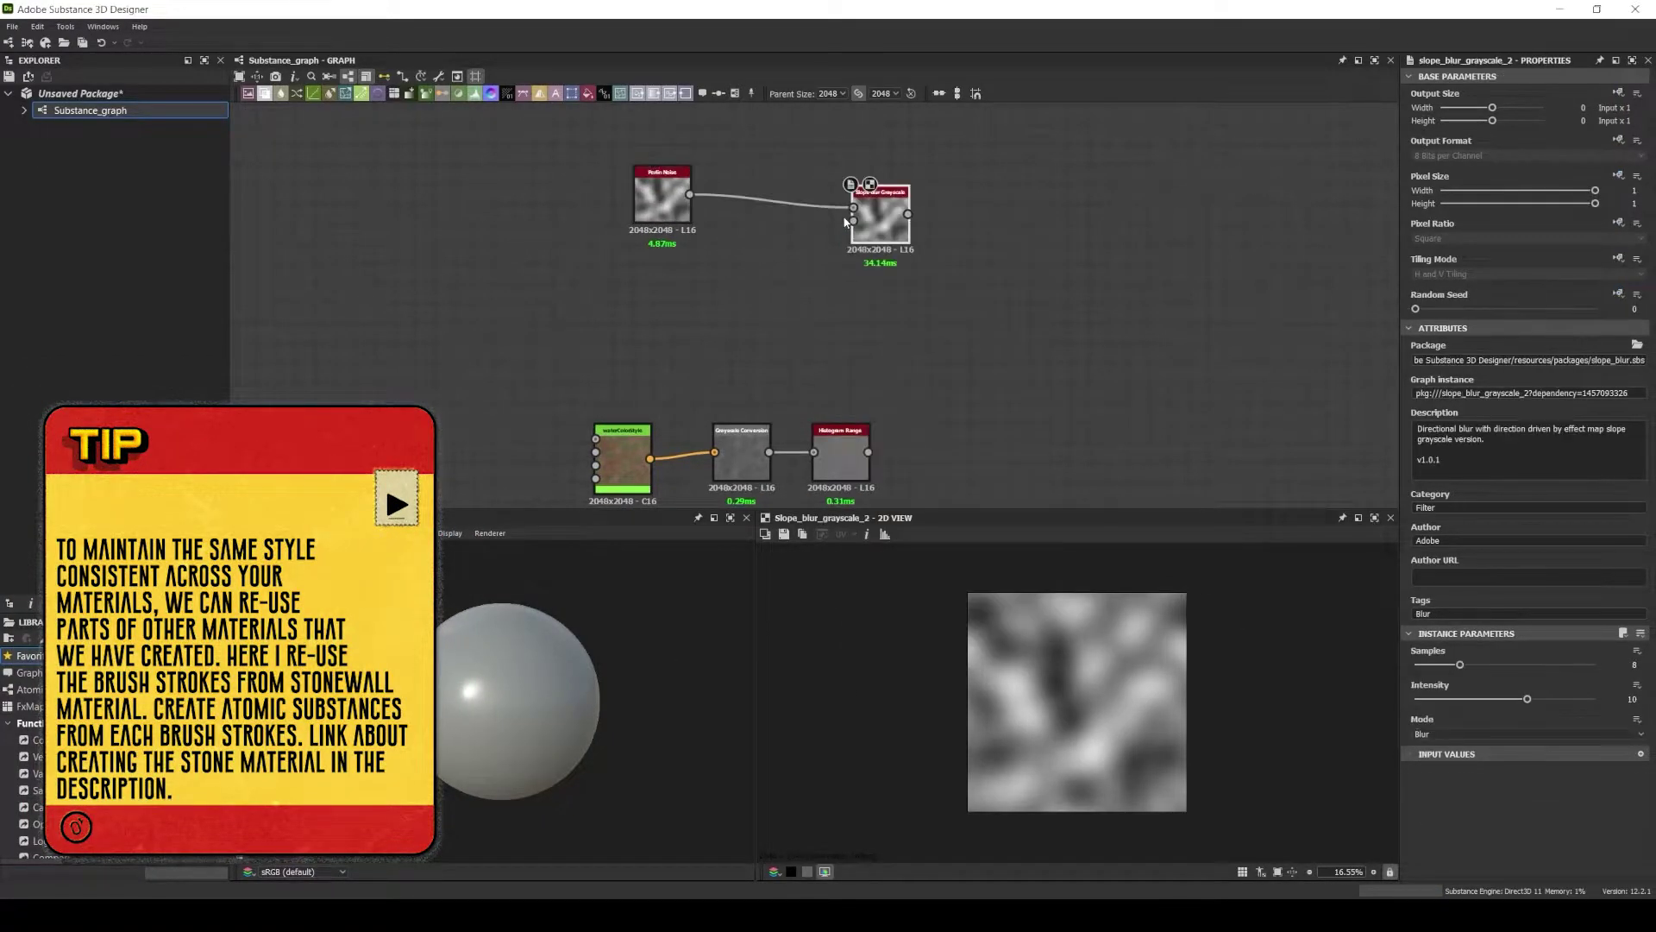
key(space)
click(621, 396)
drag(611, 313, 659, 317)
text(tile)
key(Return)
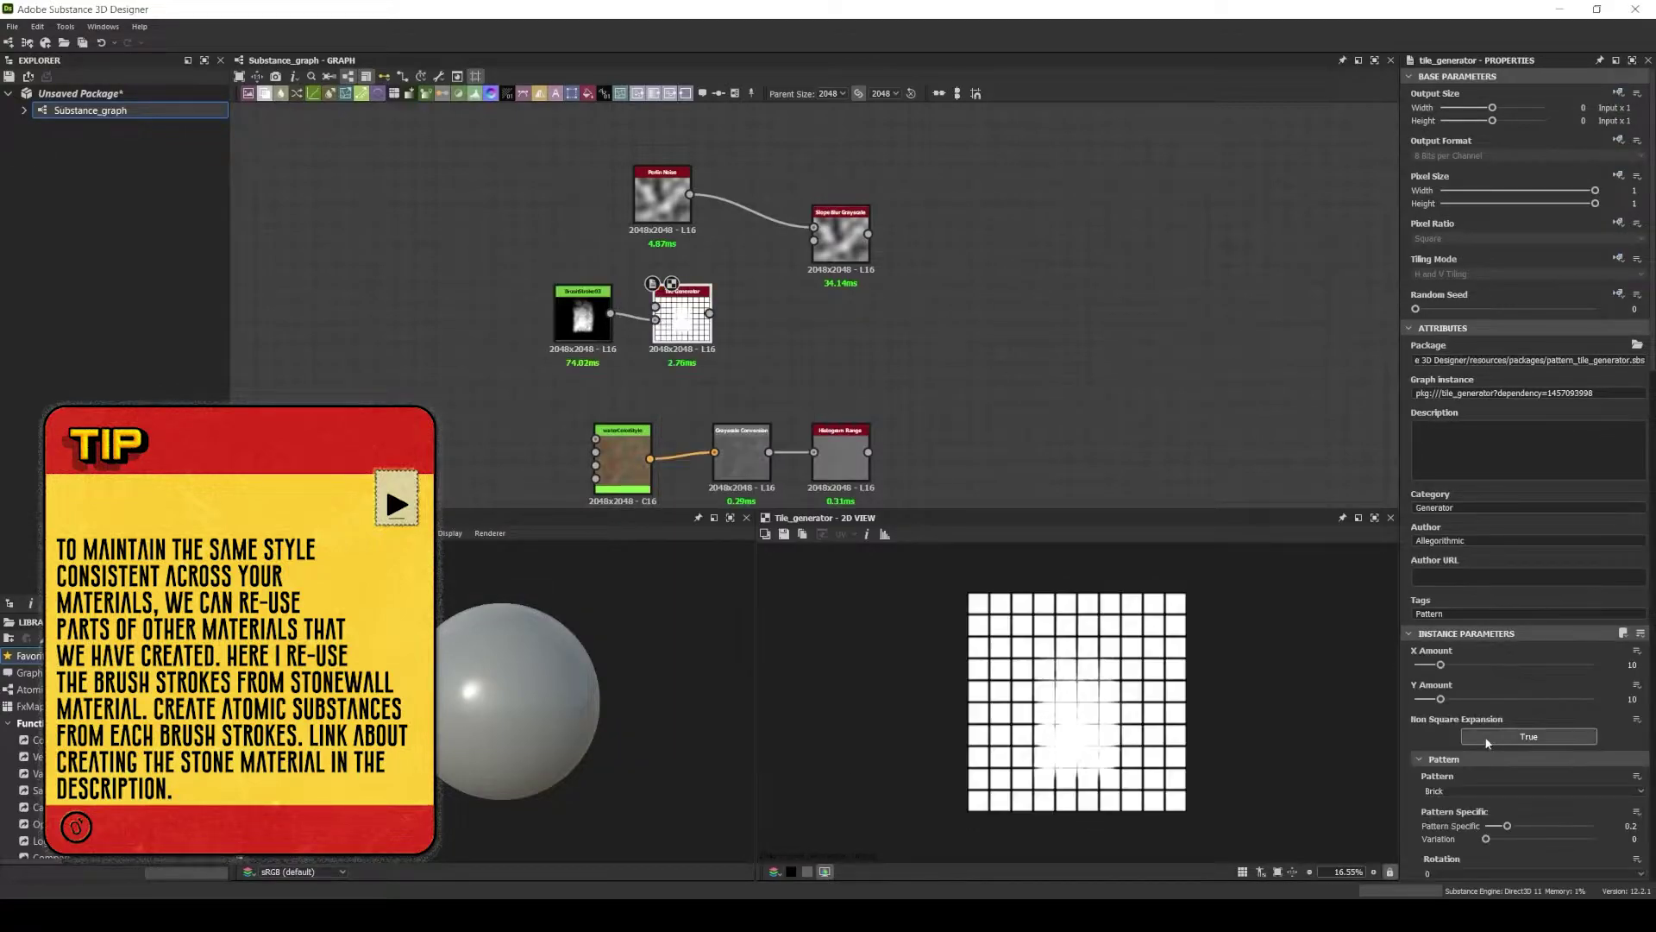
Set the Tile Generator pattern to Image Input and adjust its tiling sliders.
click(1463, 791)
click(1464, 794)
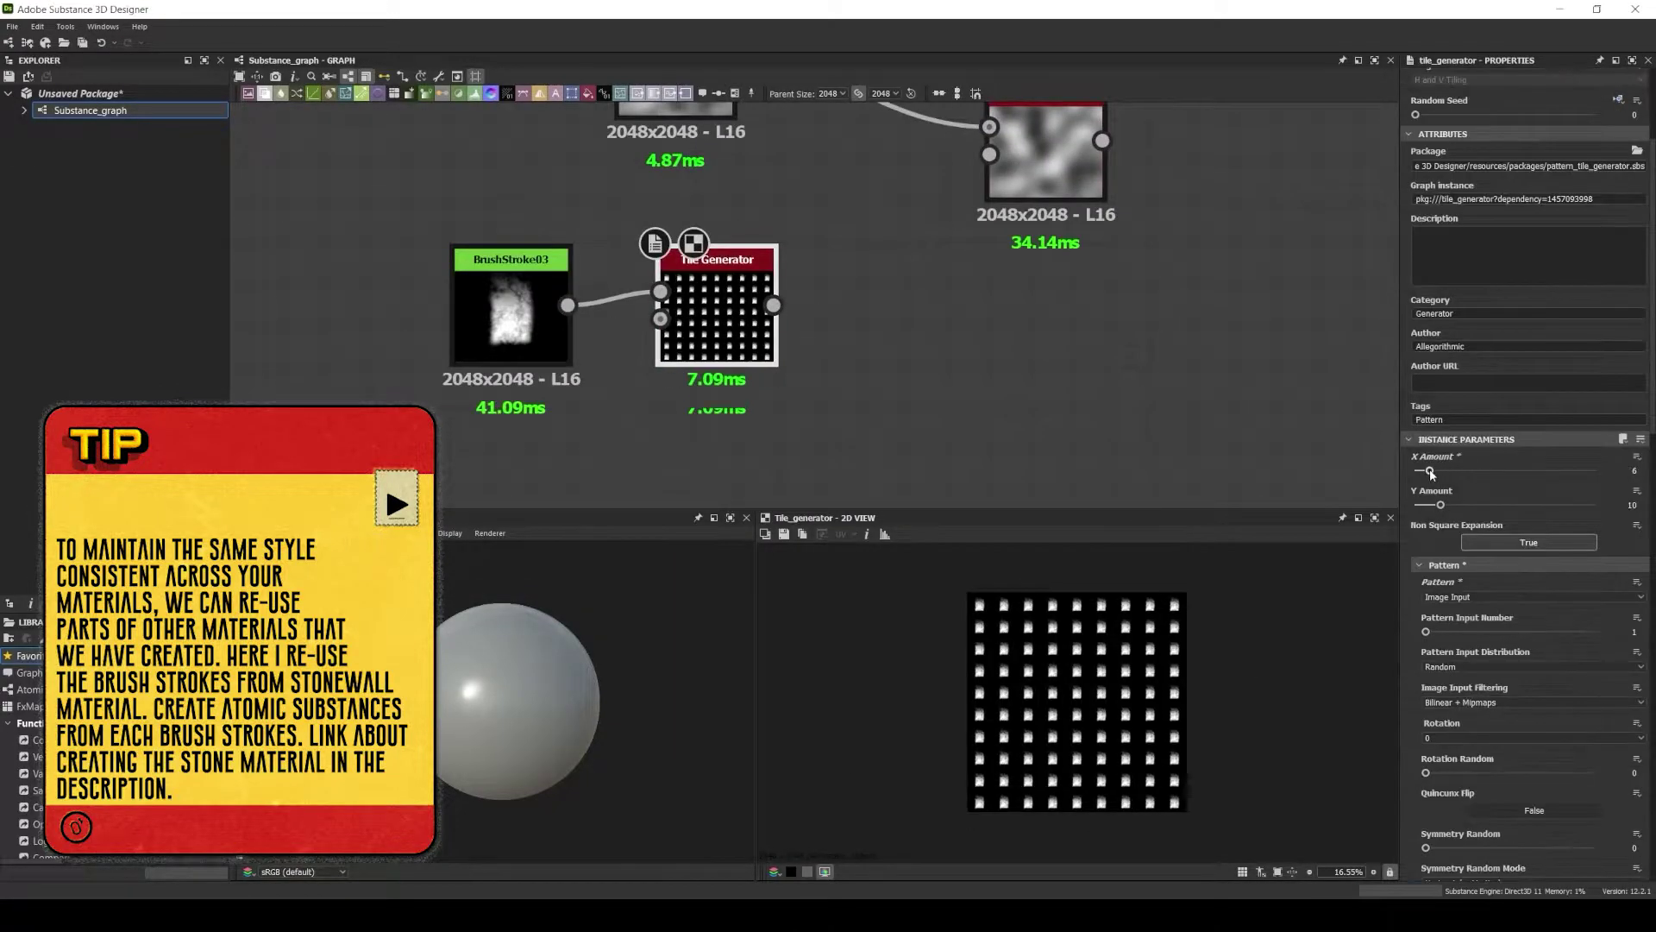
drag(1426, 653, 1514, 653)
scroll(1518, 518, down, 4)
drag(1510, 585, 1555, 585)
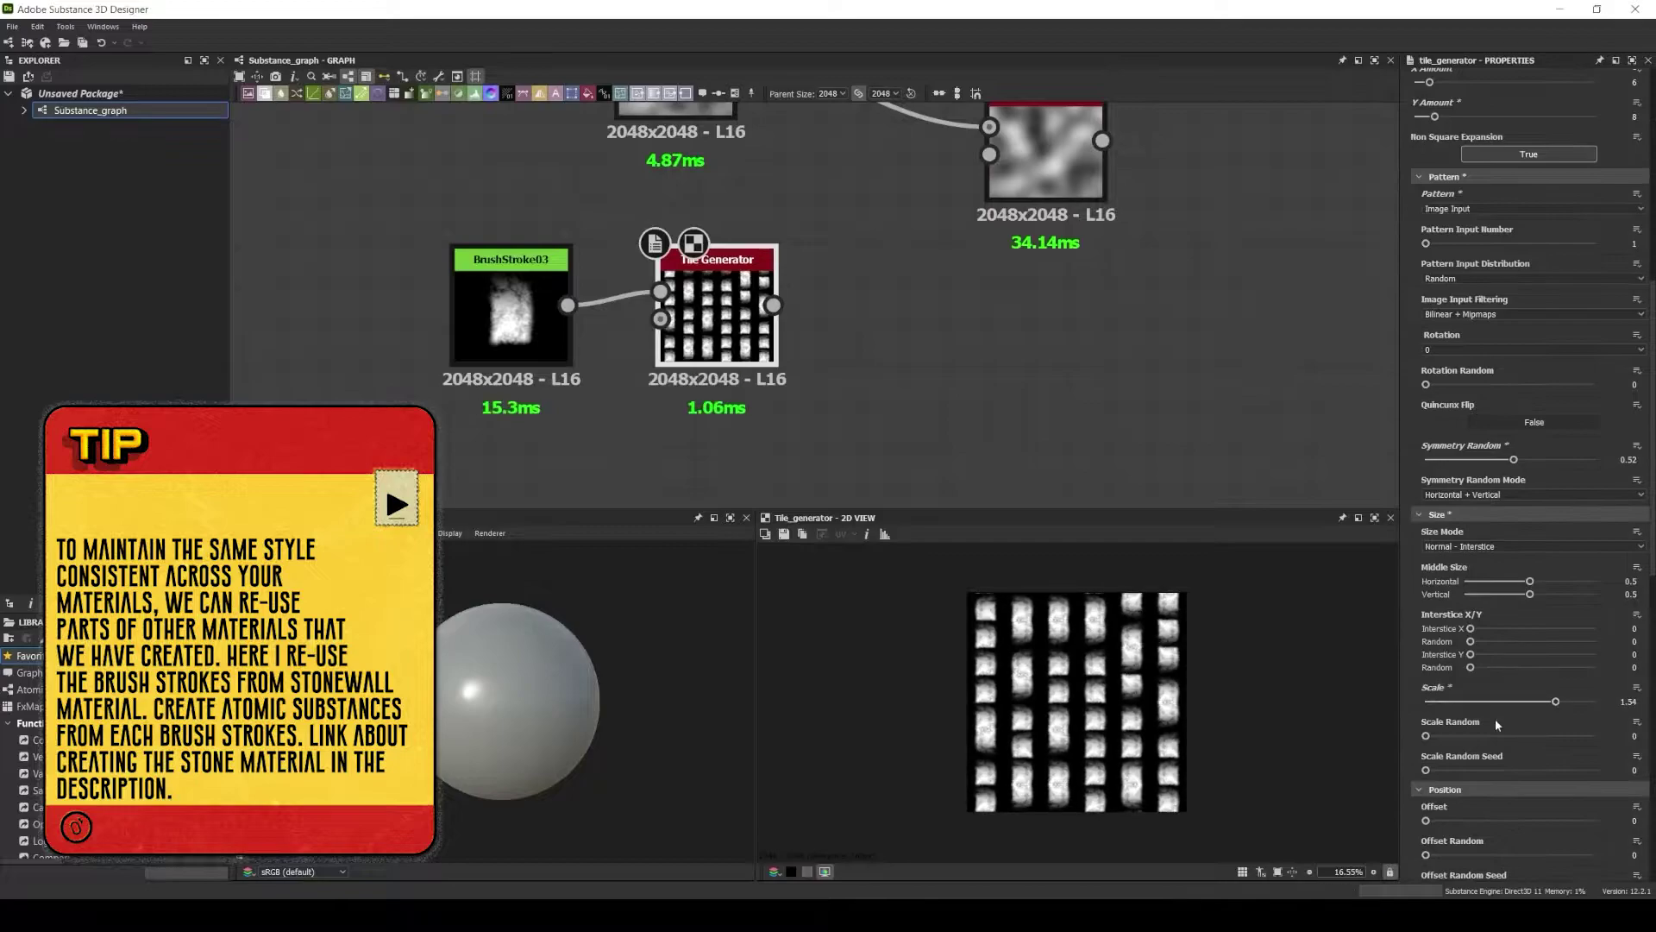
drag(1426, 620, 1517, 619)
Randomize the tiled brush strokes' scale, rotation and luminance.
drag(1426, 740, 1451, 740)
scroll(1452, 742, down, 3)
mouse_move(1467, 615)
mouse_down()
mouse_move(1511, 627)
mouse_move(1456, 662)
mouse_up()
scroll(1453, 770, down, 2)
drag(1426, 722, 1565, 723)
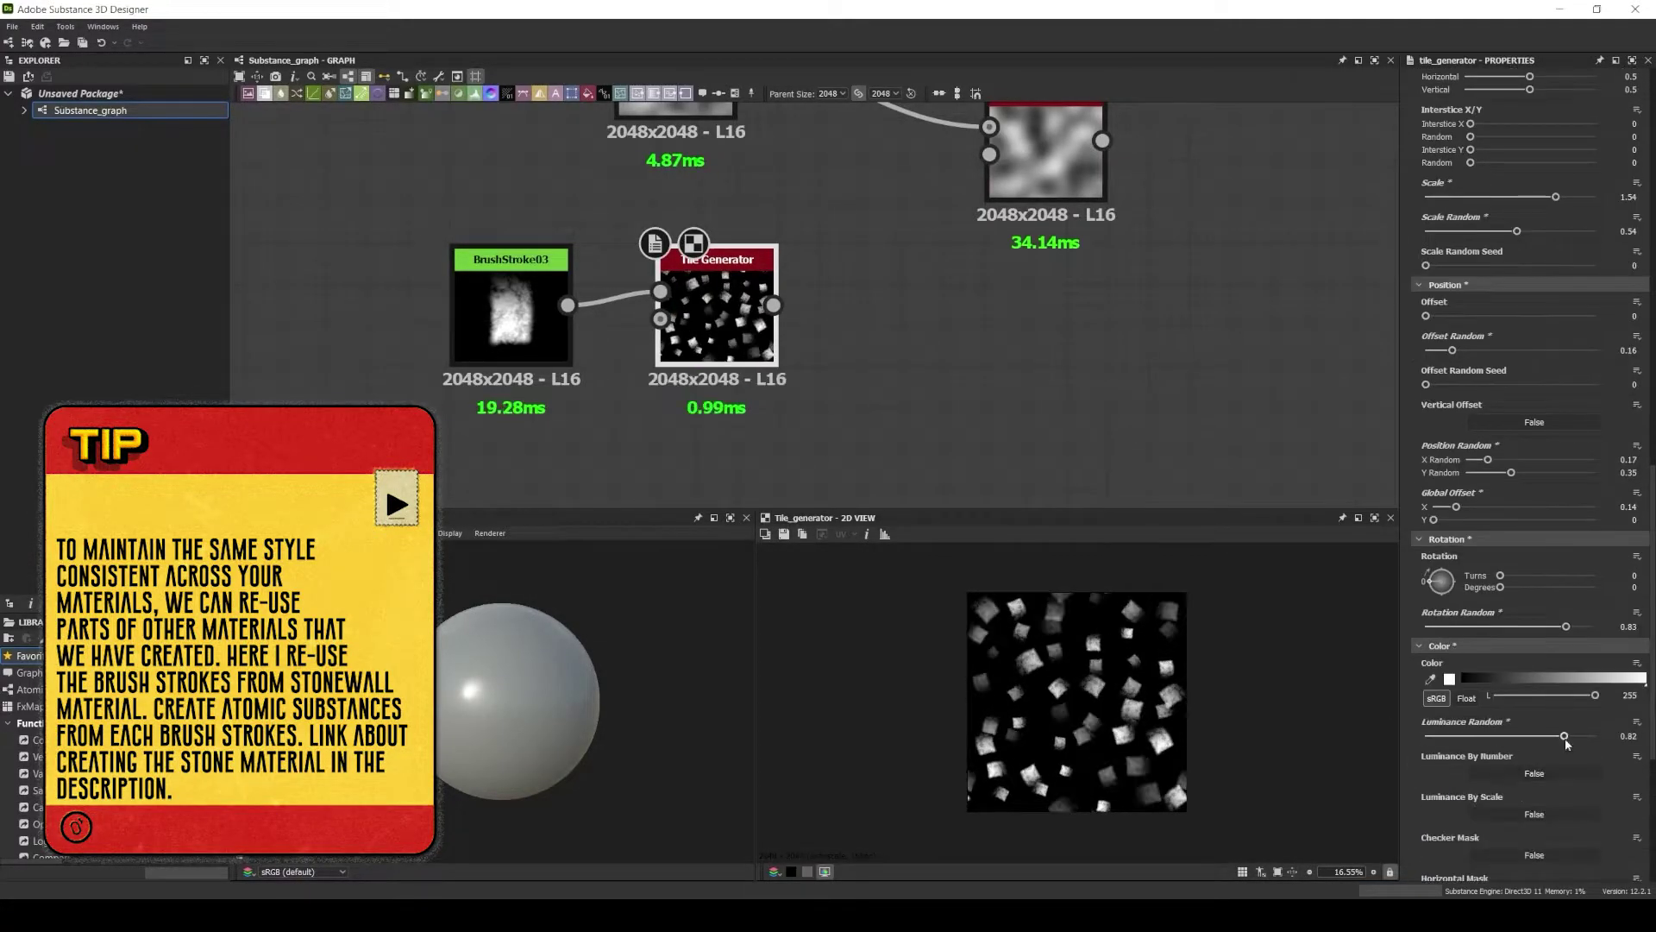
drag(1426, 832, 1571, 832)
scroll(1515, 688, up, 3)
mouse_move(1555, 525)
mouse_down()
mouse_move(1510, 525)
mouse_move(1556, 562)
mouse_up()
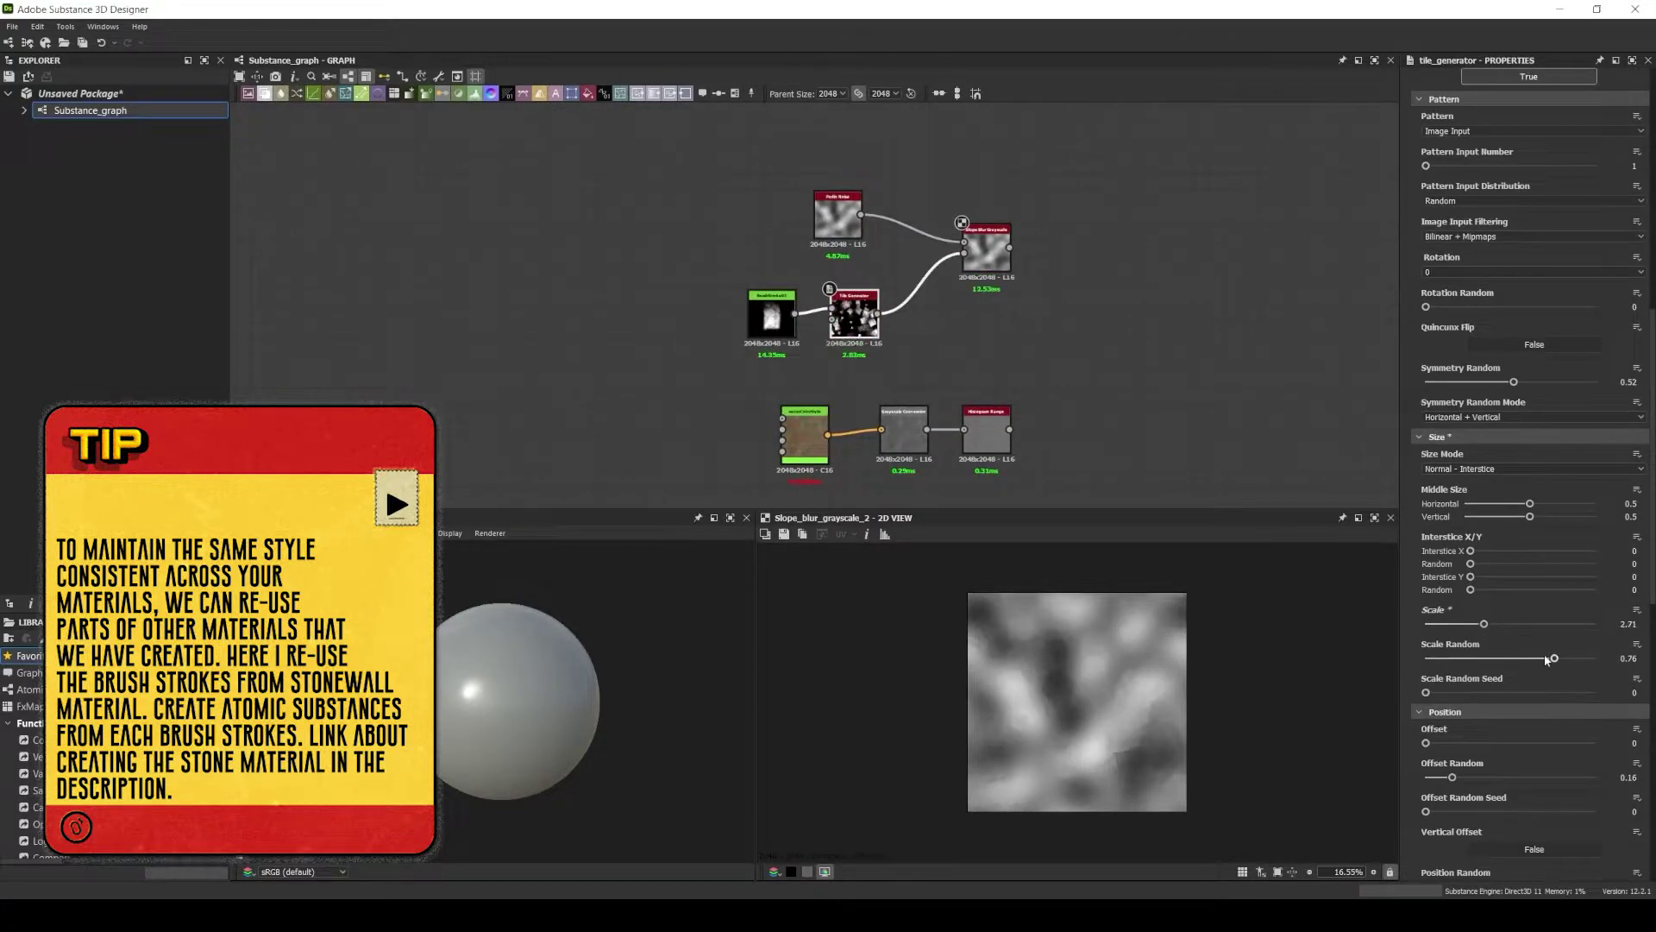
scroll(1506, 635, down, 3)
scroll(1506, 550, down, 5)
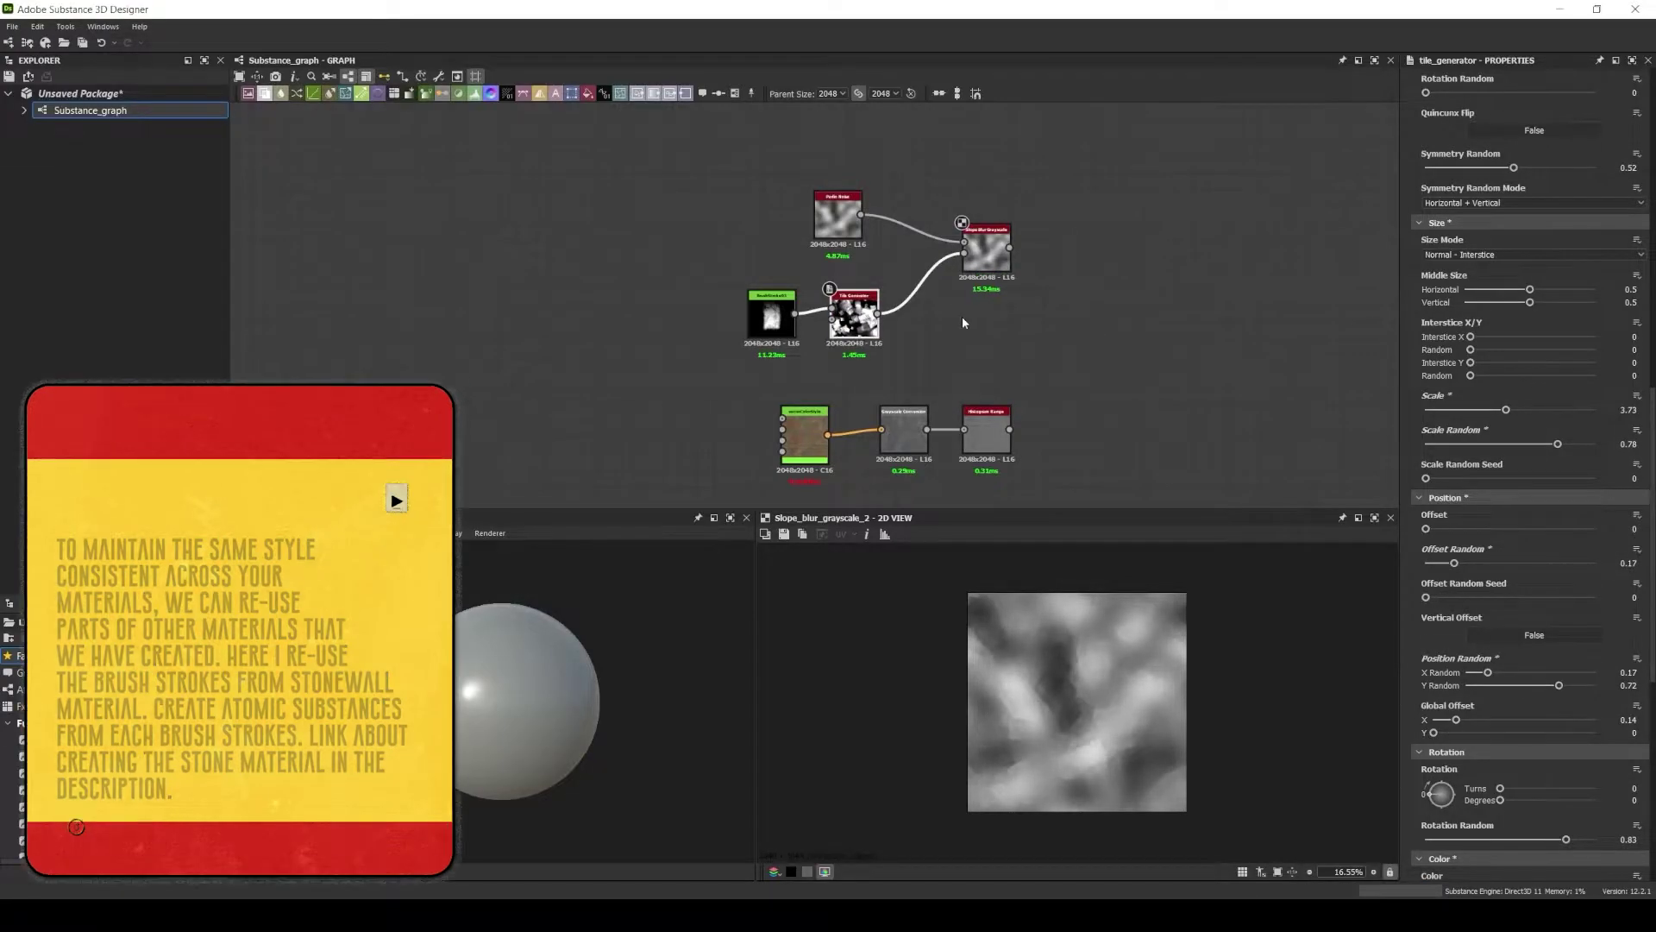
Add a Blend node fed by Histogram Range and the Slope Blur output.
drag(1009, 429, 1047, 367)
click(1139, 390)
mouse_move(1009, 248)
mouse_down()
mouse_move(1174, 426)
mouse_move(1047, 352)
mouse_up()
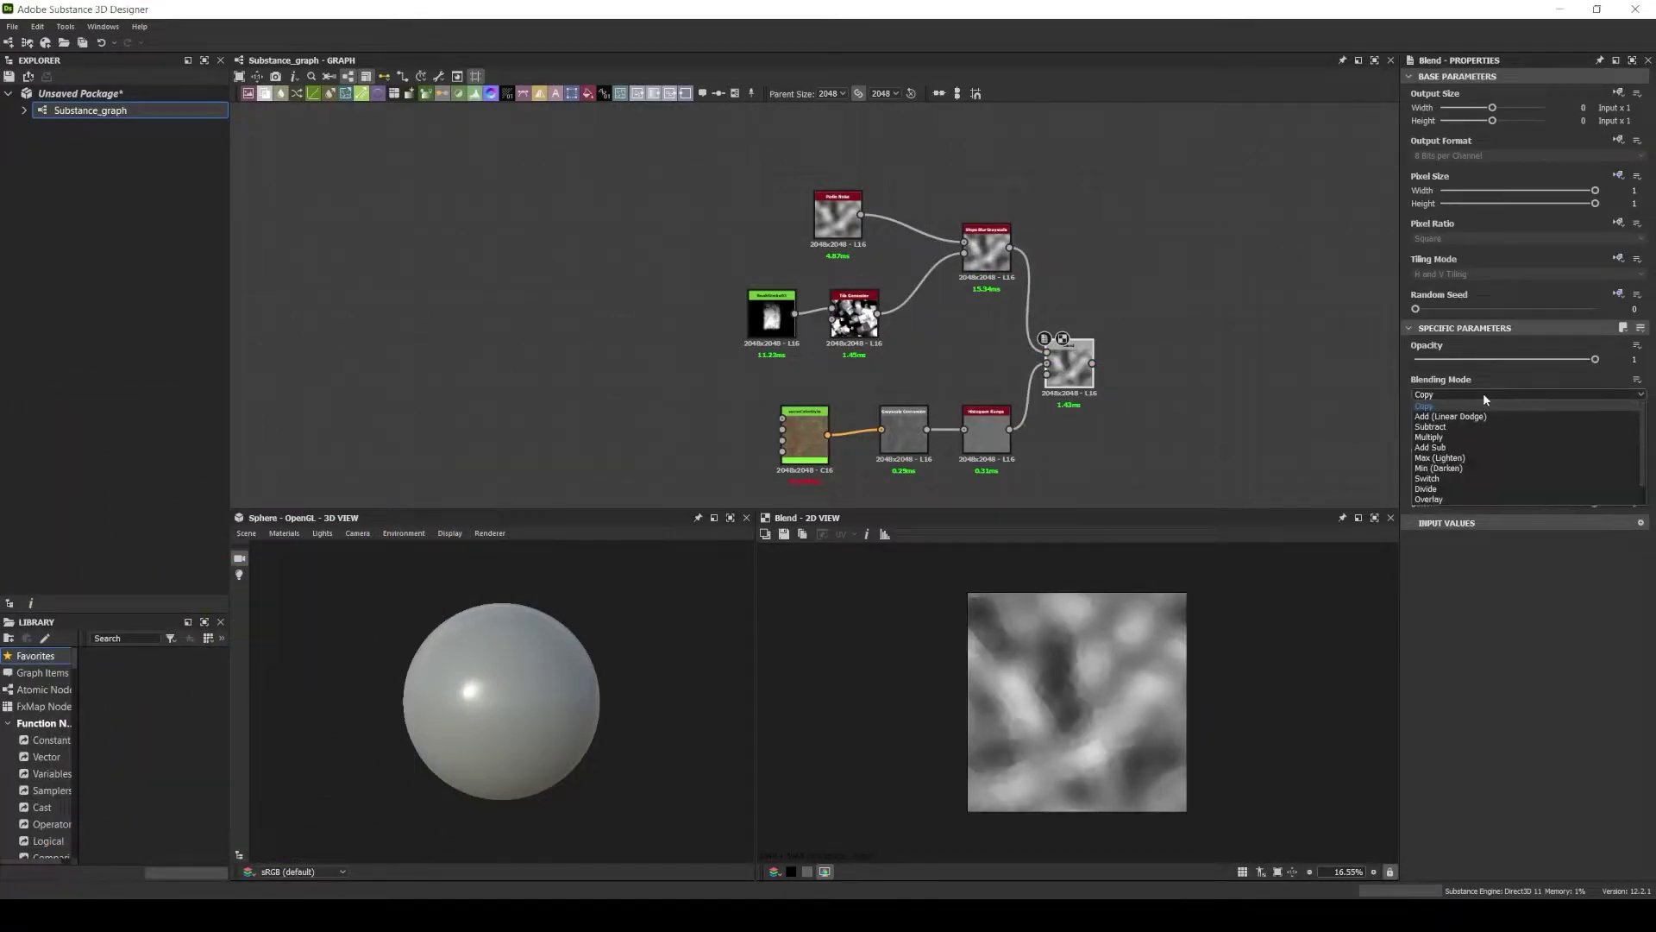
Set the Blend to Overlay at 0.09 opacity and frame the base shape nodes as Base Shape.
click(1428, 499)
click(1431, 358)
click(853, 319)
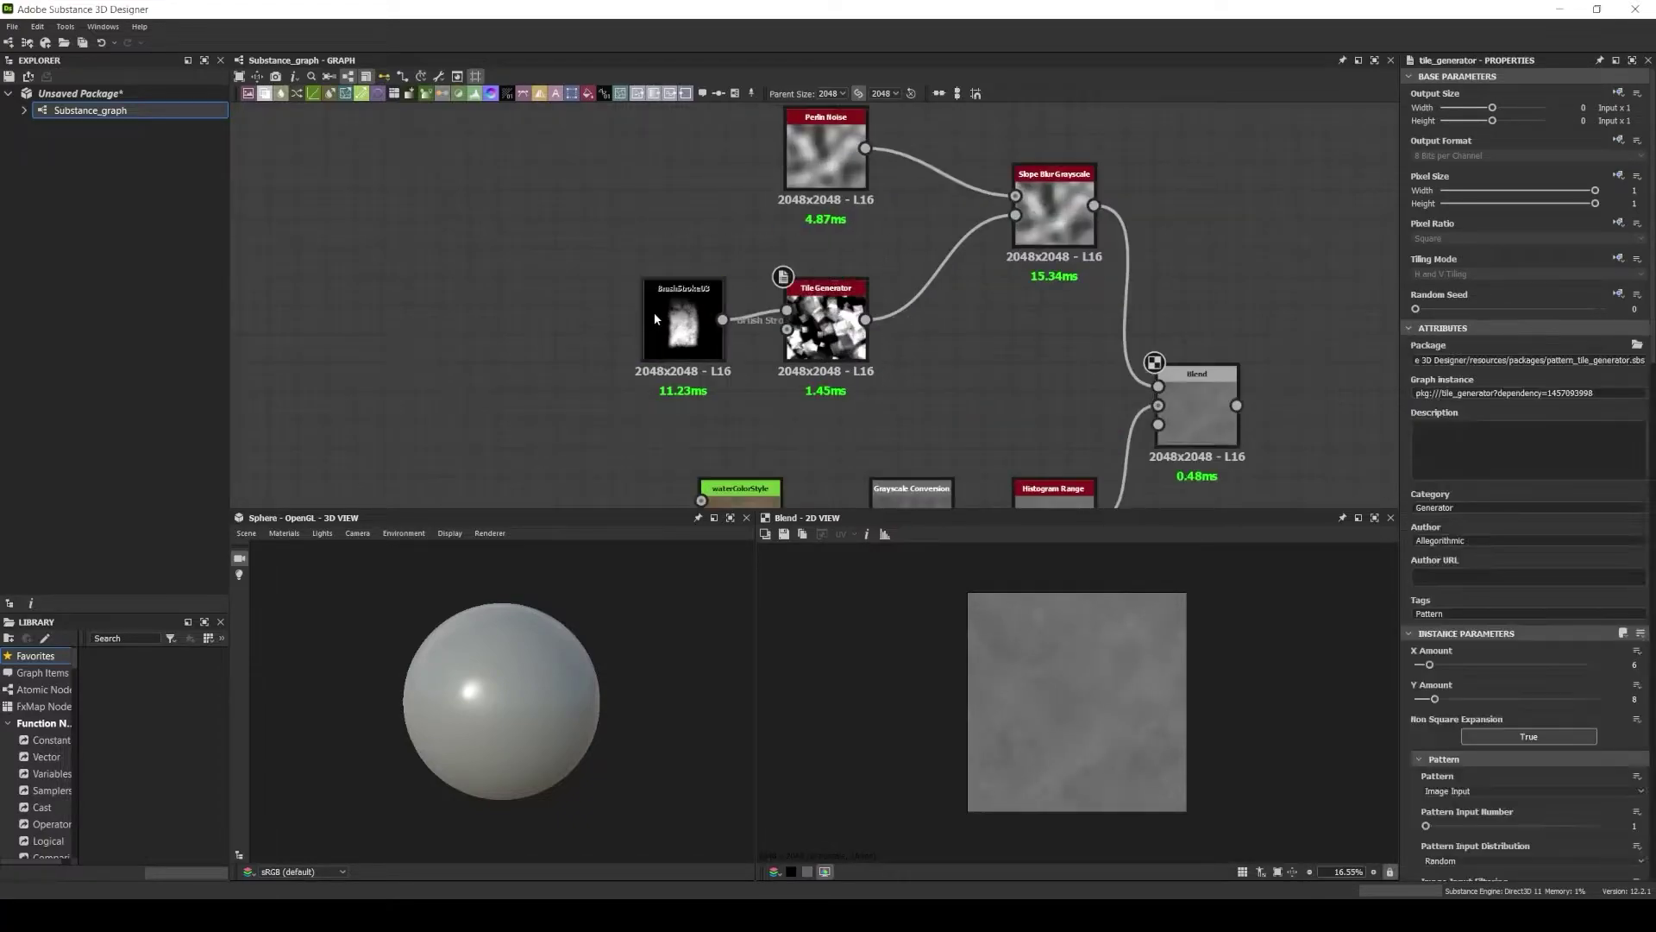
scroll(1127, 280, down, 2)
drag(817, 167, 1204, 437)
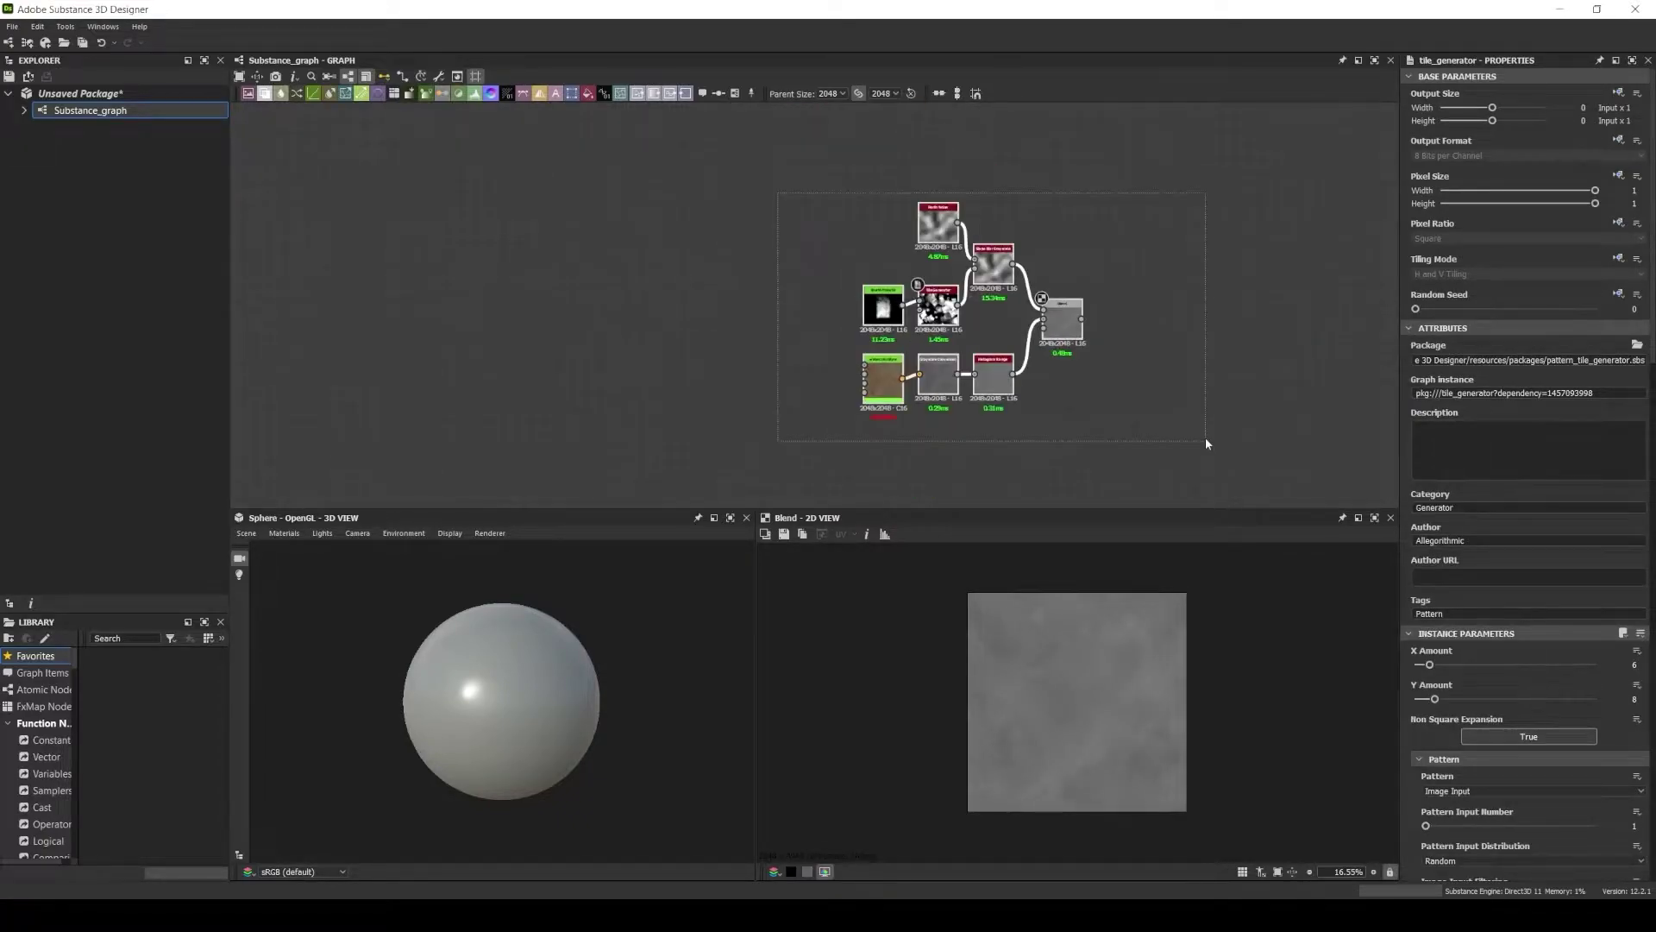
key(ctrl+f)
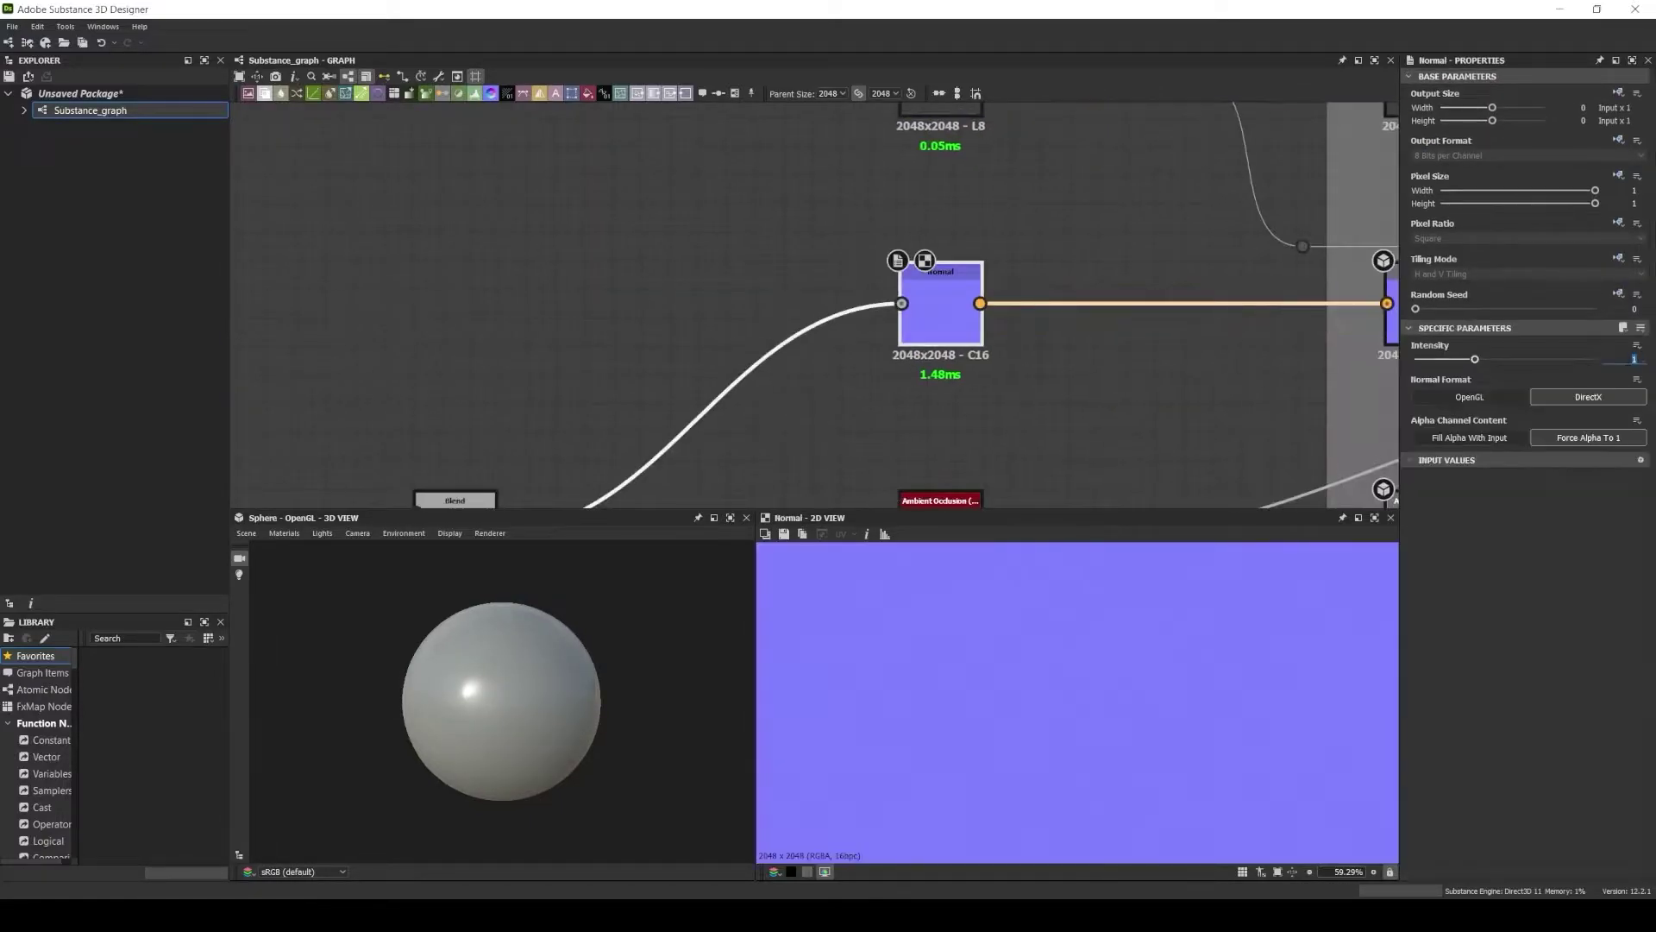
Preview the material on a Rounded Cylinder in the 3D view.
scroll(541, 688, up, 3)
click(246, 532)
click(291, 721)
scroll(777, 302, down, 5)
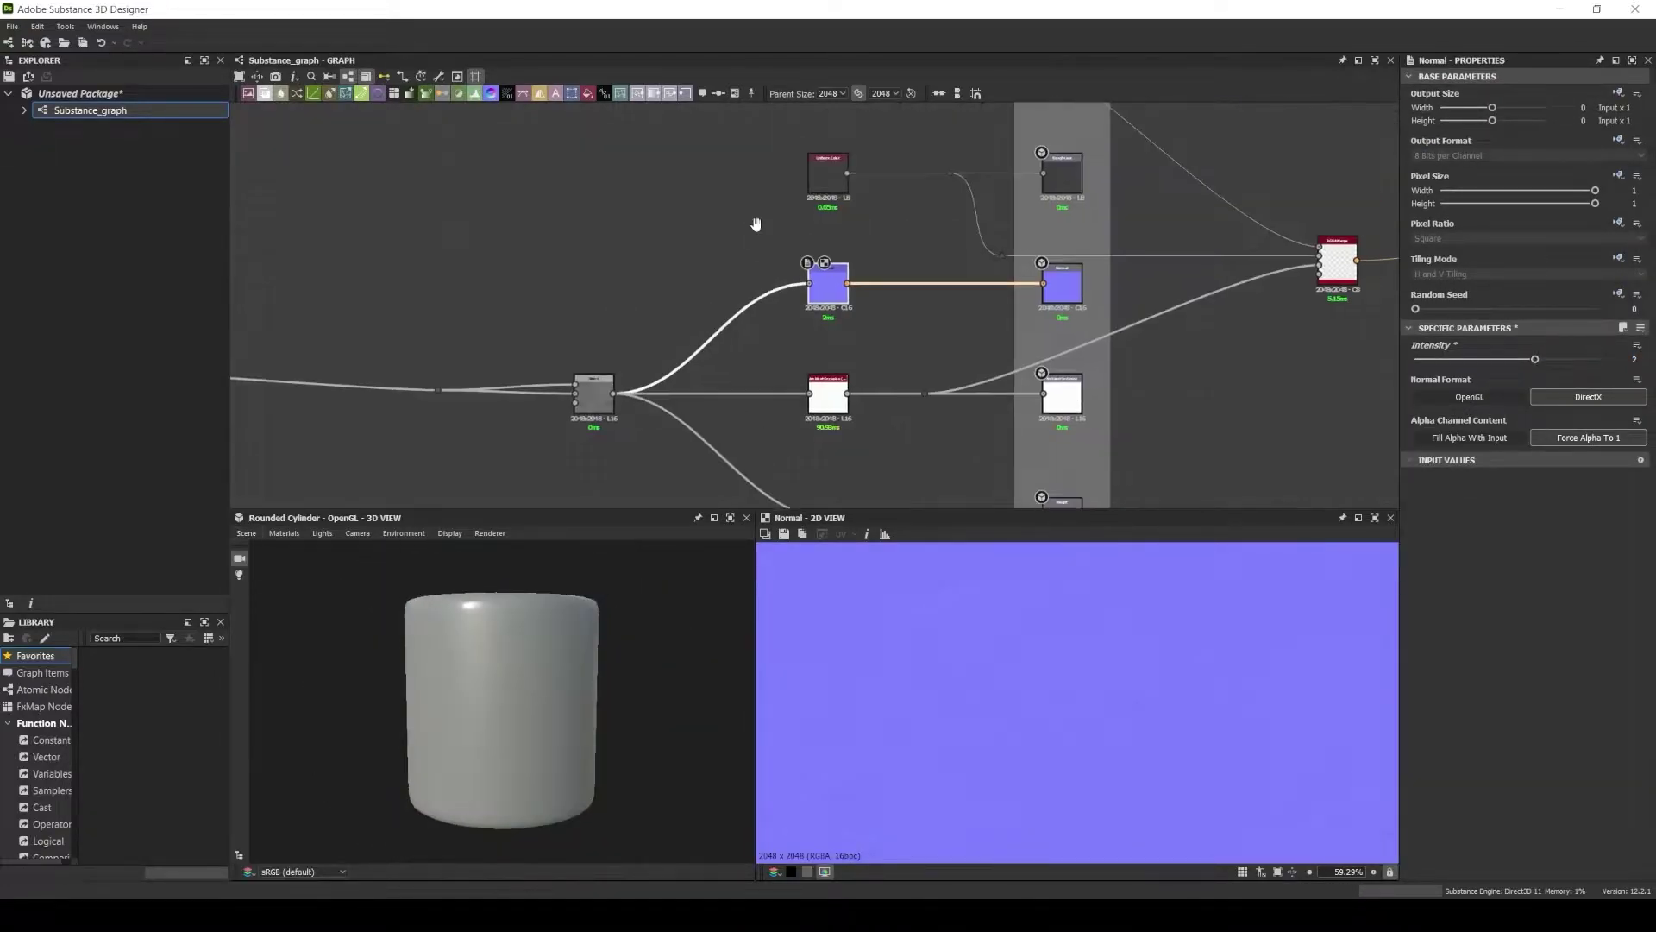
middle_drag(587, 382, 774, 432)
Chain Dirt 2, Blur HQ Grayscale and Histogram Scan, tuning the scan's position and contrast.
key(space)
text(dirt)
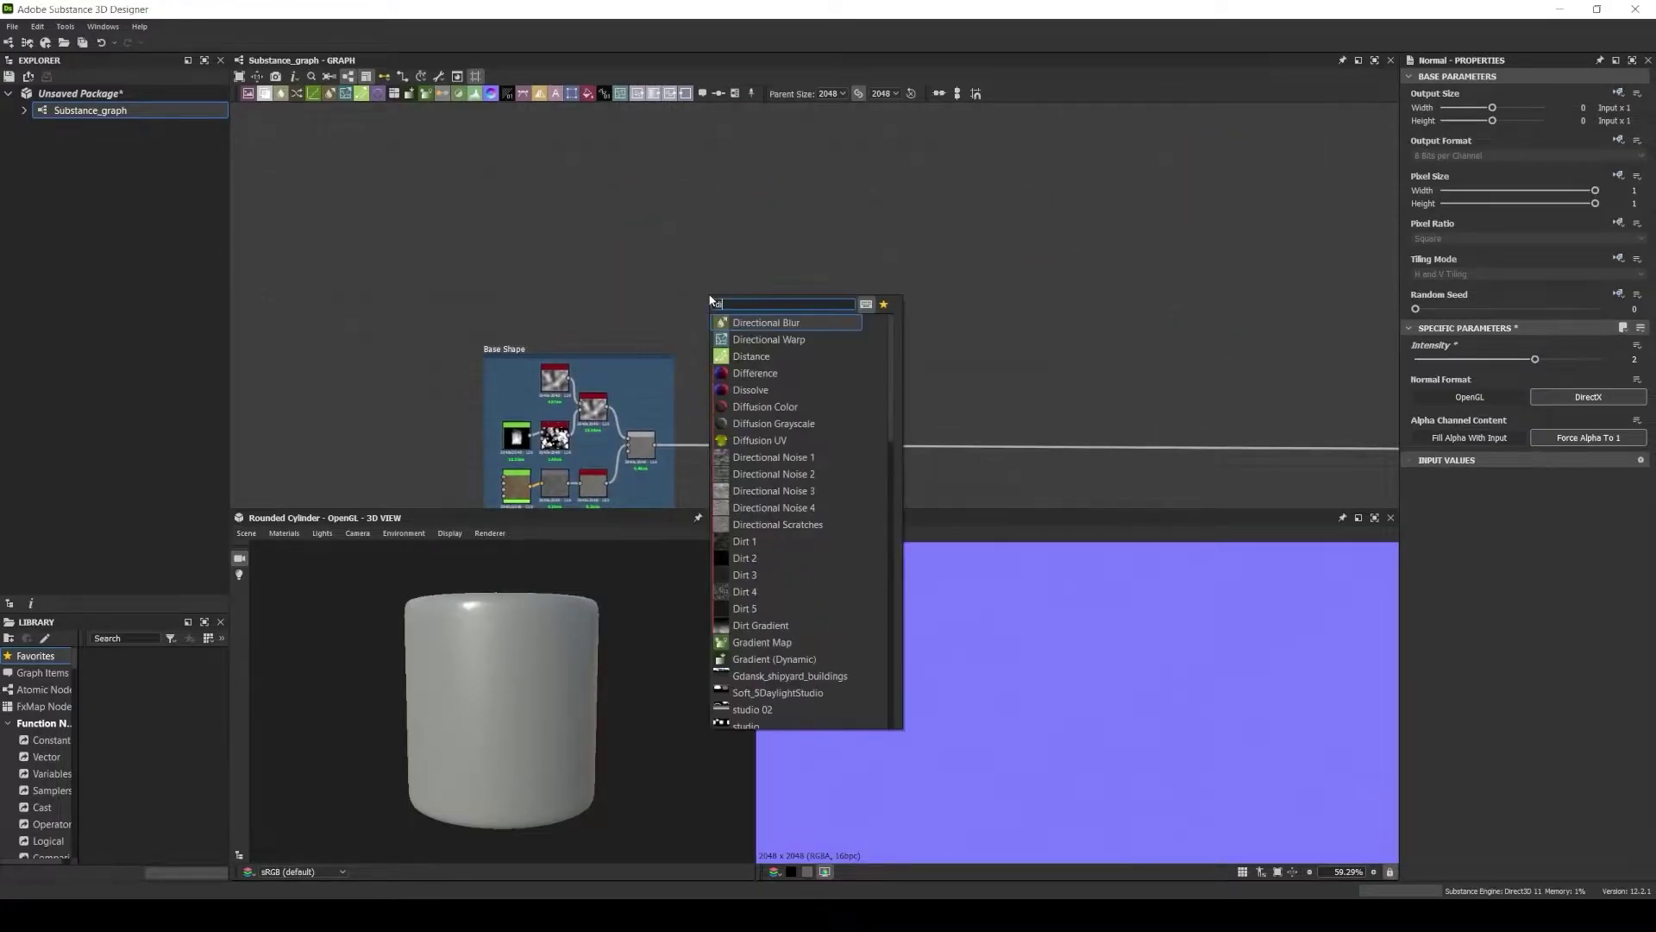
click(748, 452)
scroll(742, 302, up, 3)
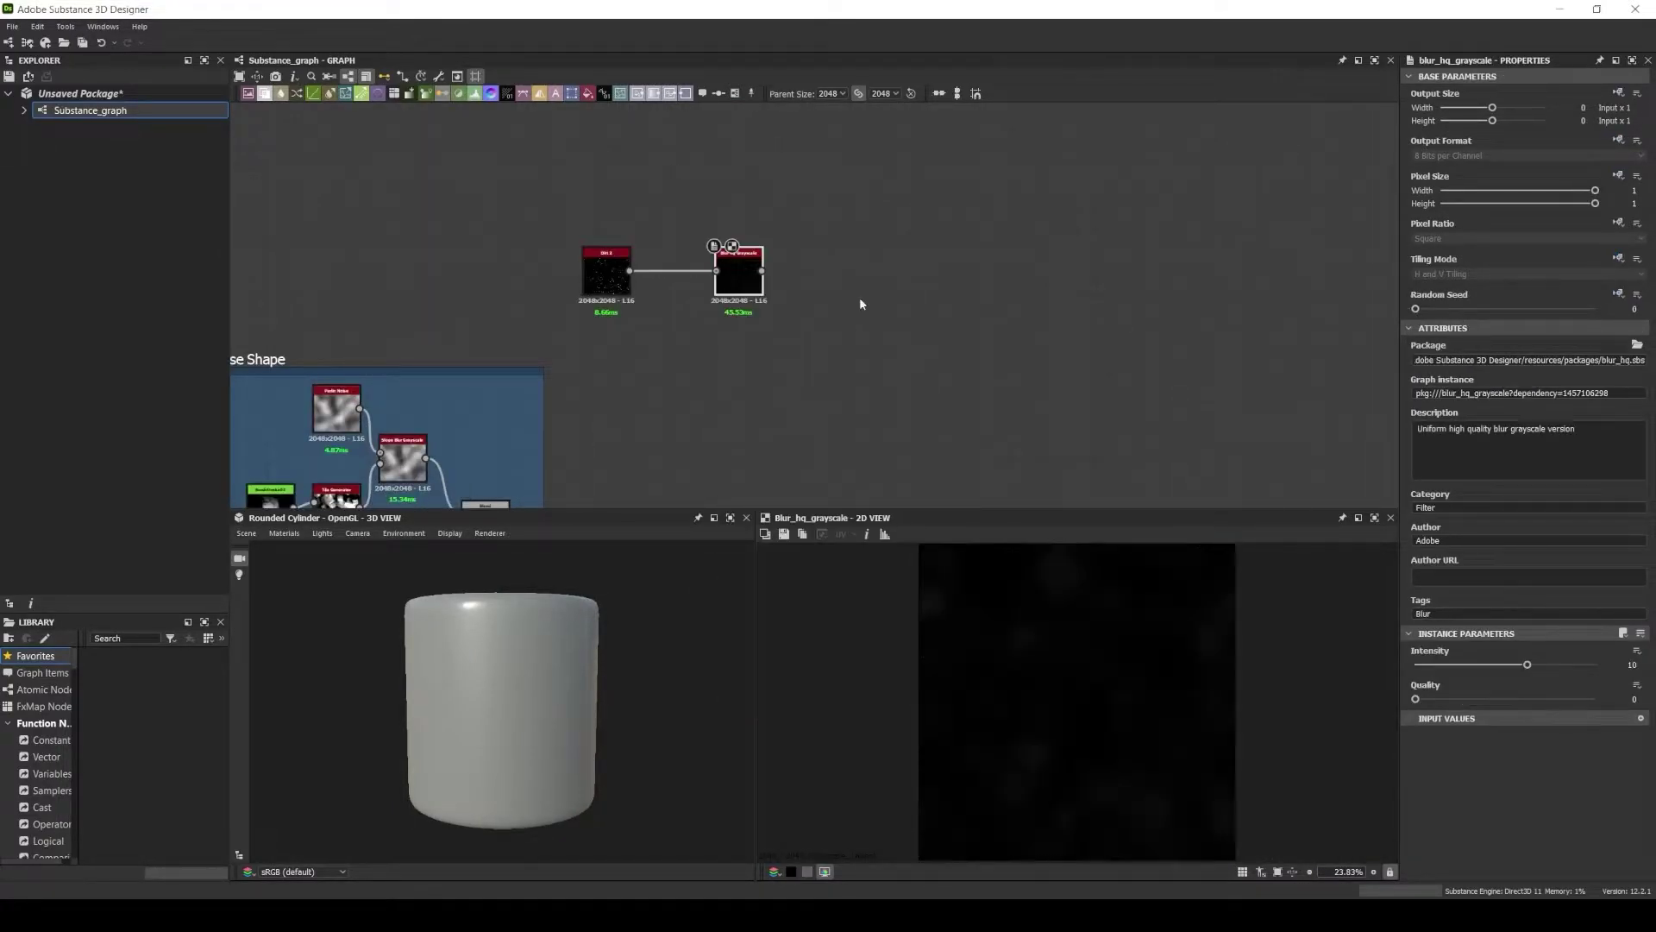
scroll(1078, 690, up, 5)
drag(762, 302, 897, 311)
text(histogram scan)
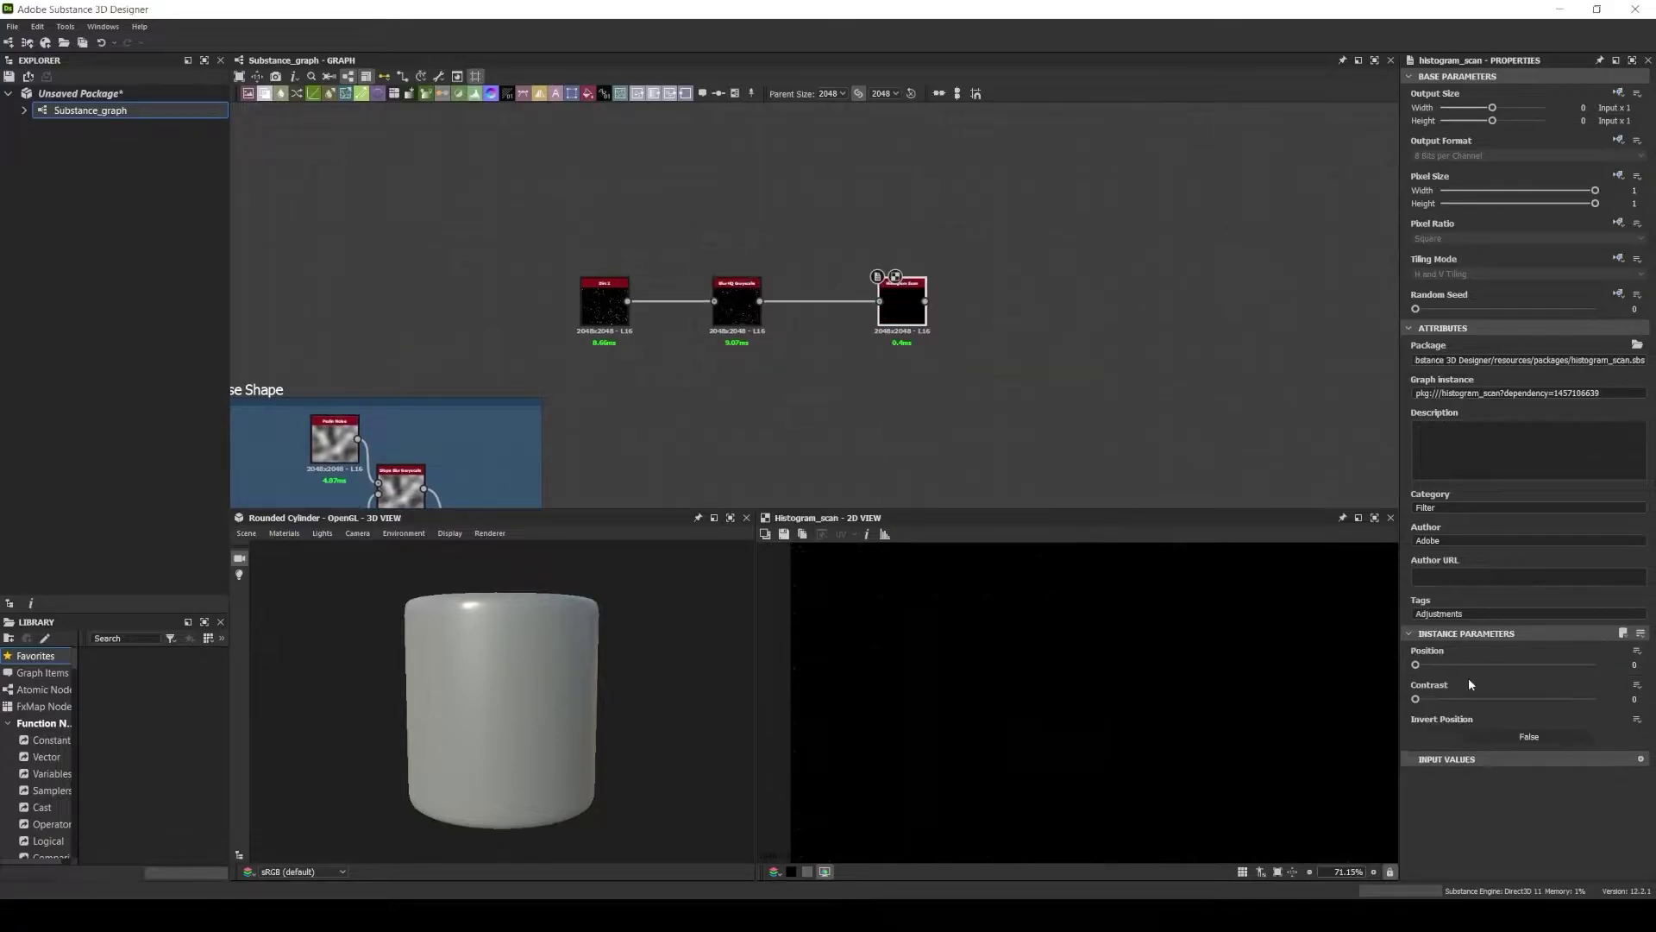
mouse_move(1506, 665)
mouse_down()
mouse_move(1527, 664)
mouse_move(1481, 699)
mouse_up()
scroll(1078, 690, down, 5)
middle_drag(639, 337, 769, 364)
scroll(769, 364, up, 2)
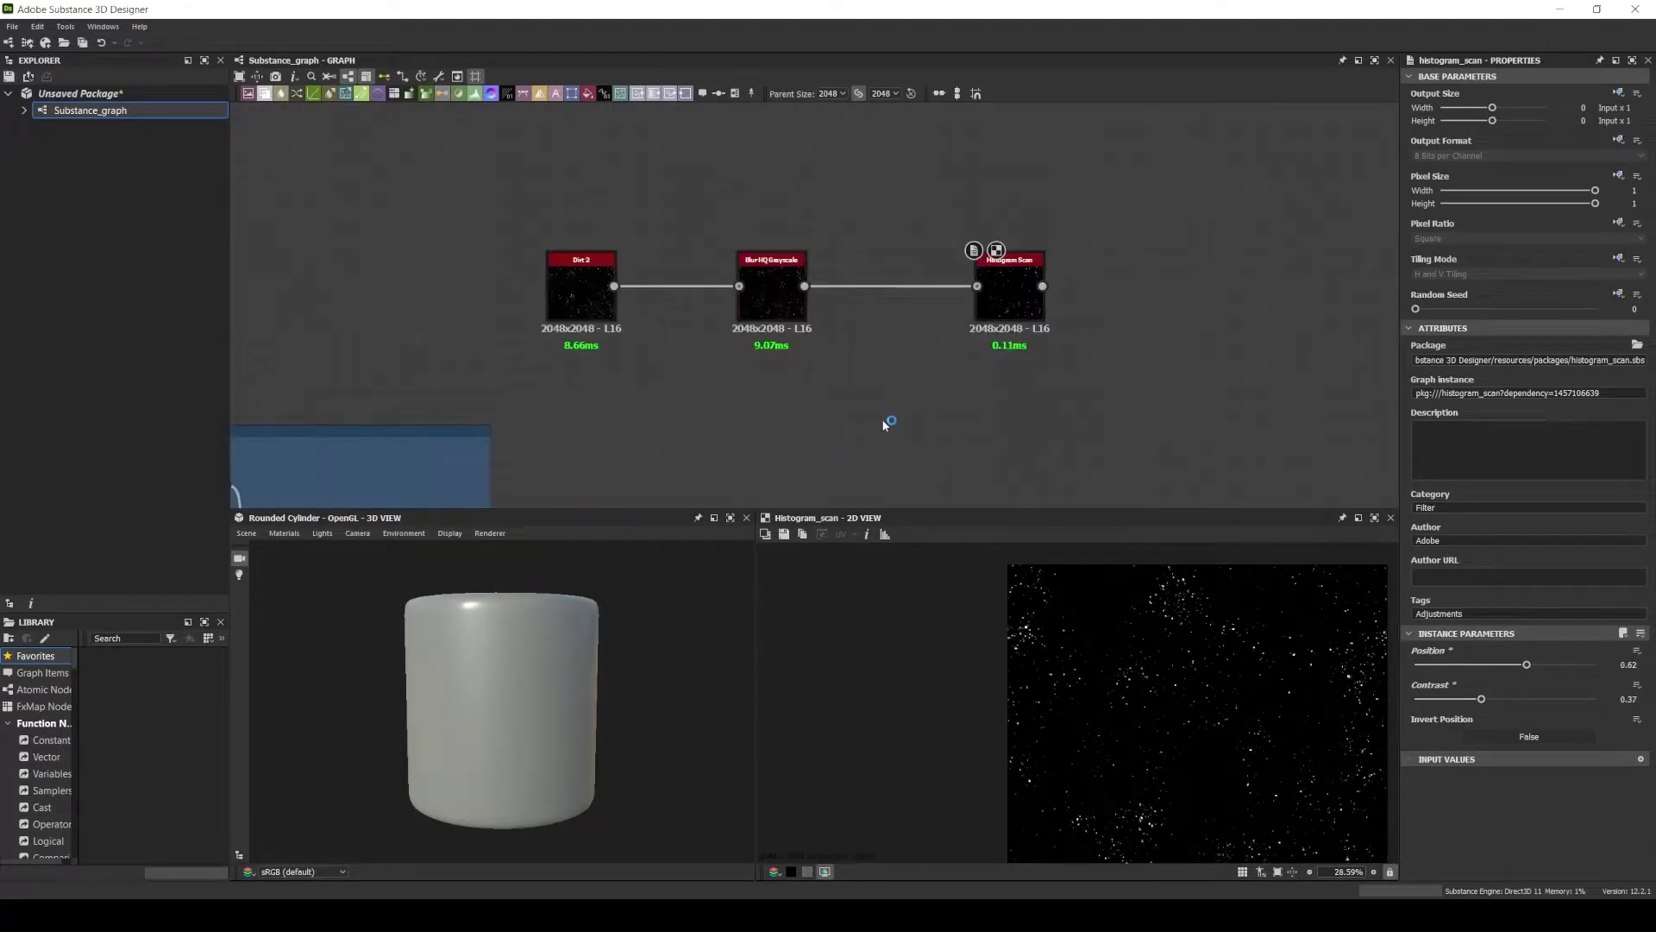
Add BrushStroke05 and a Slope Blur Grayscale node to blur the spots.
key(ctrl+v)
key(space)
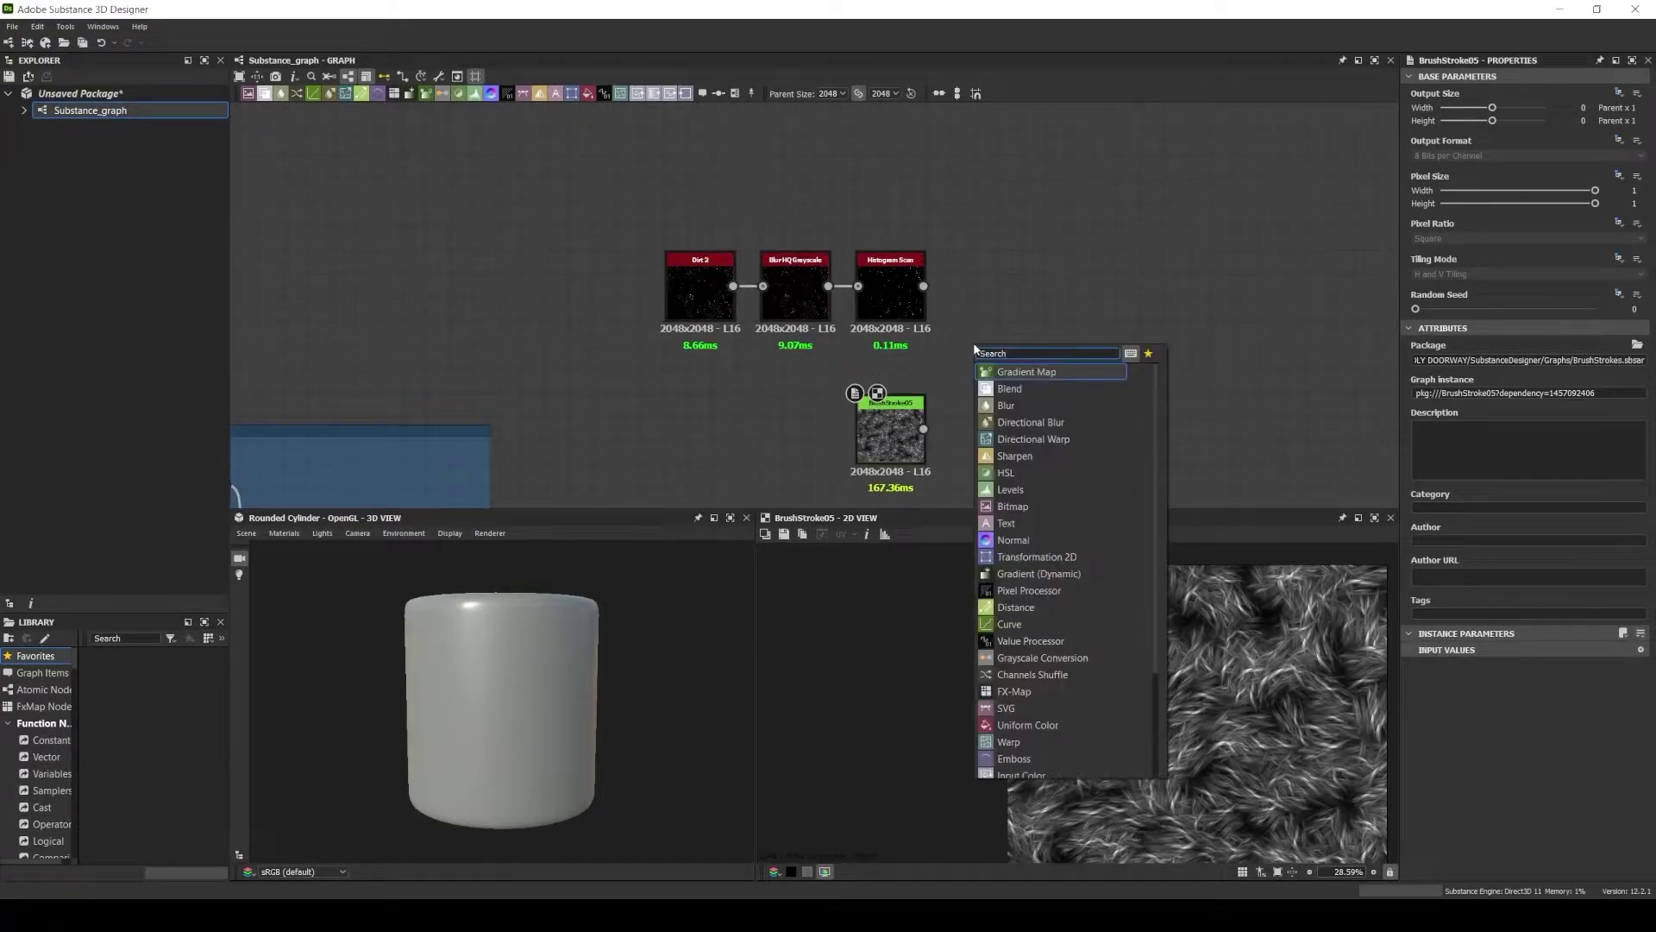
click(1016, 372)
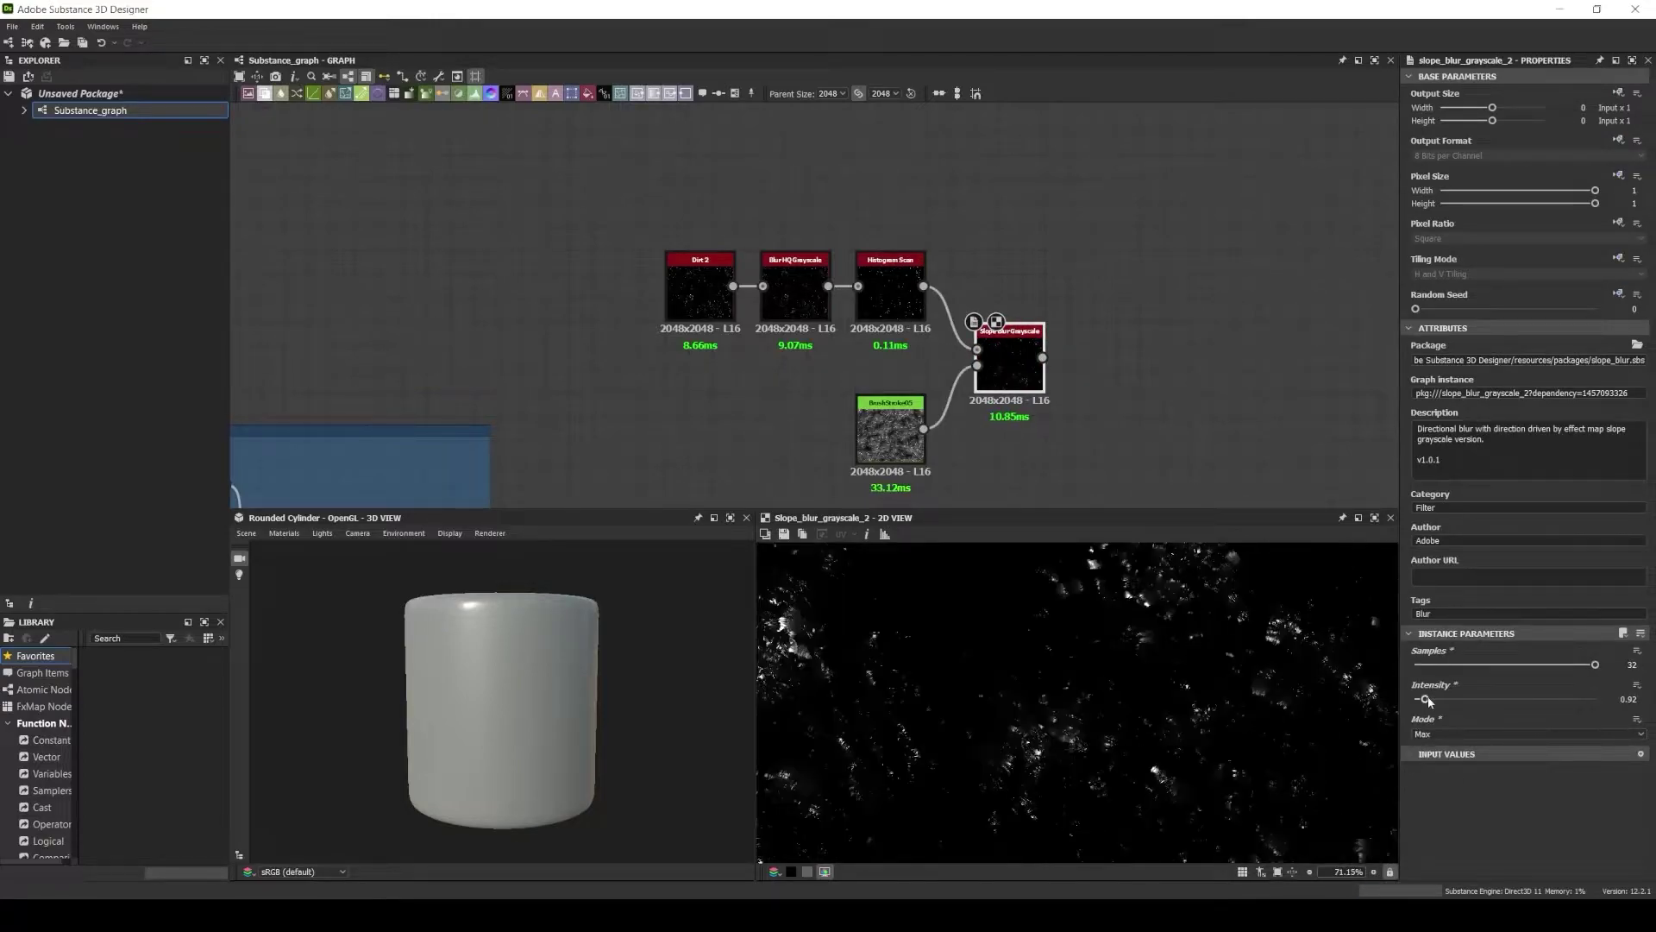
Frame the spot nodes in a frame titled 'Metal Spots'.
scroll(1018, 328, down, 2)
right_click(878, 266)
click(954, 371)
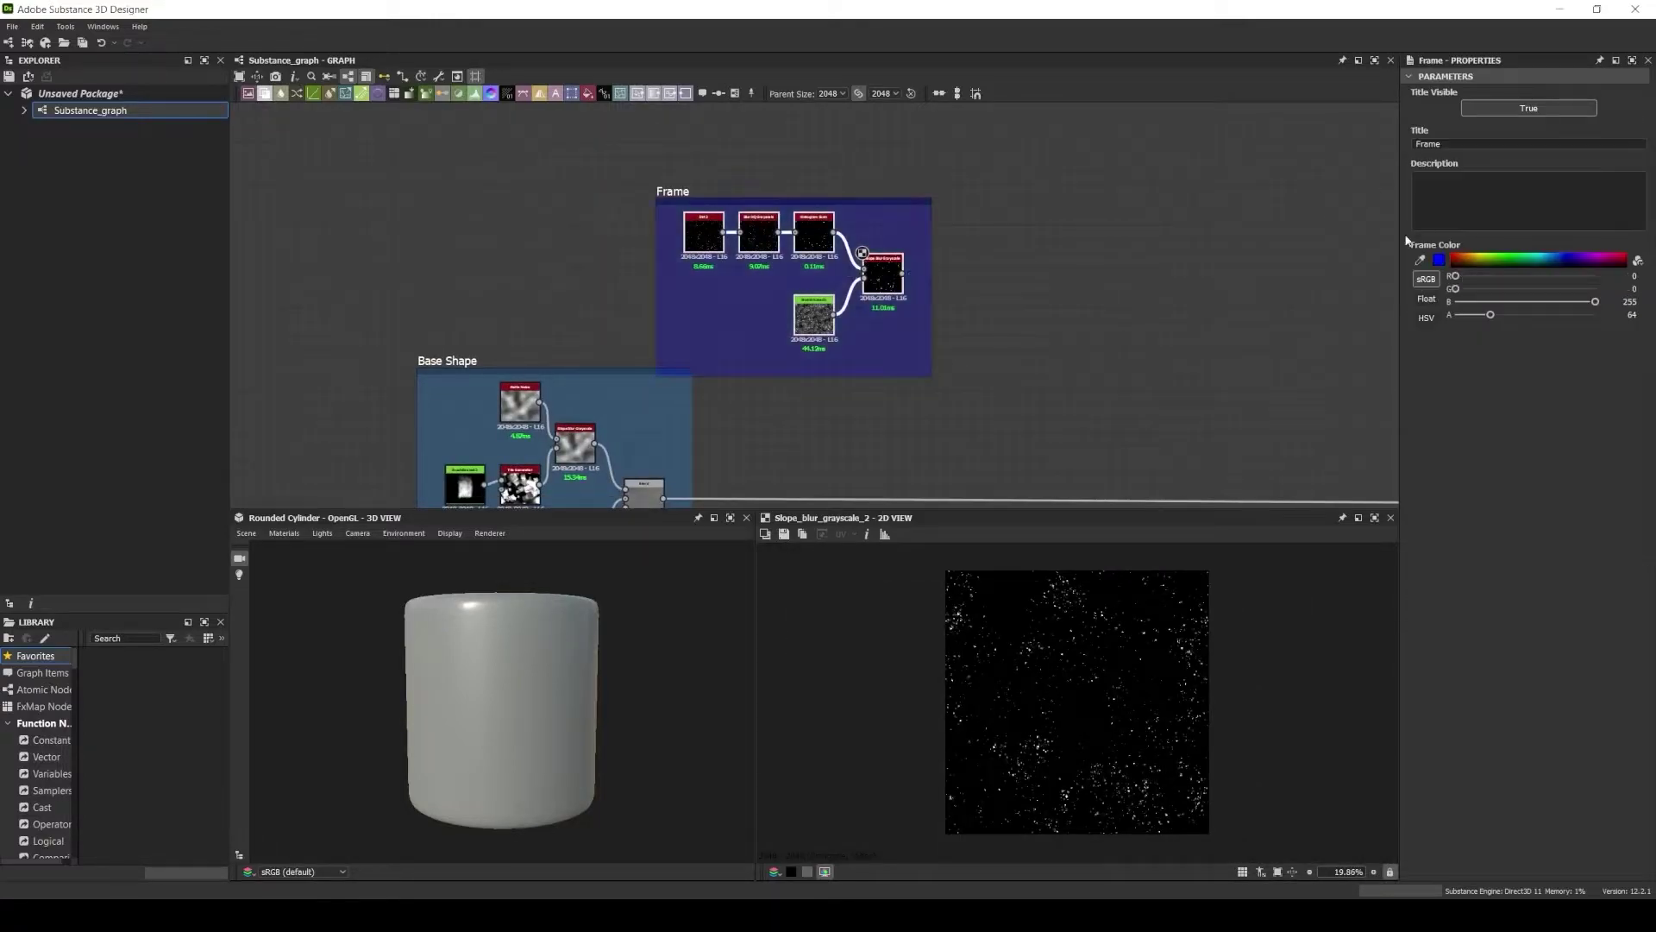
text(Spots)
key(Return)
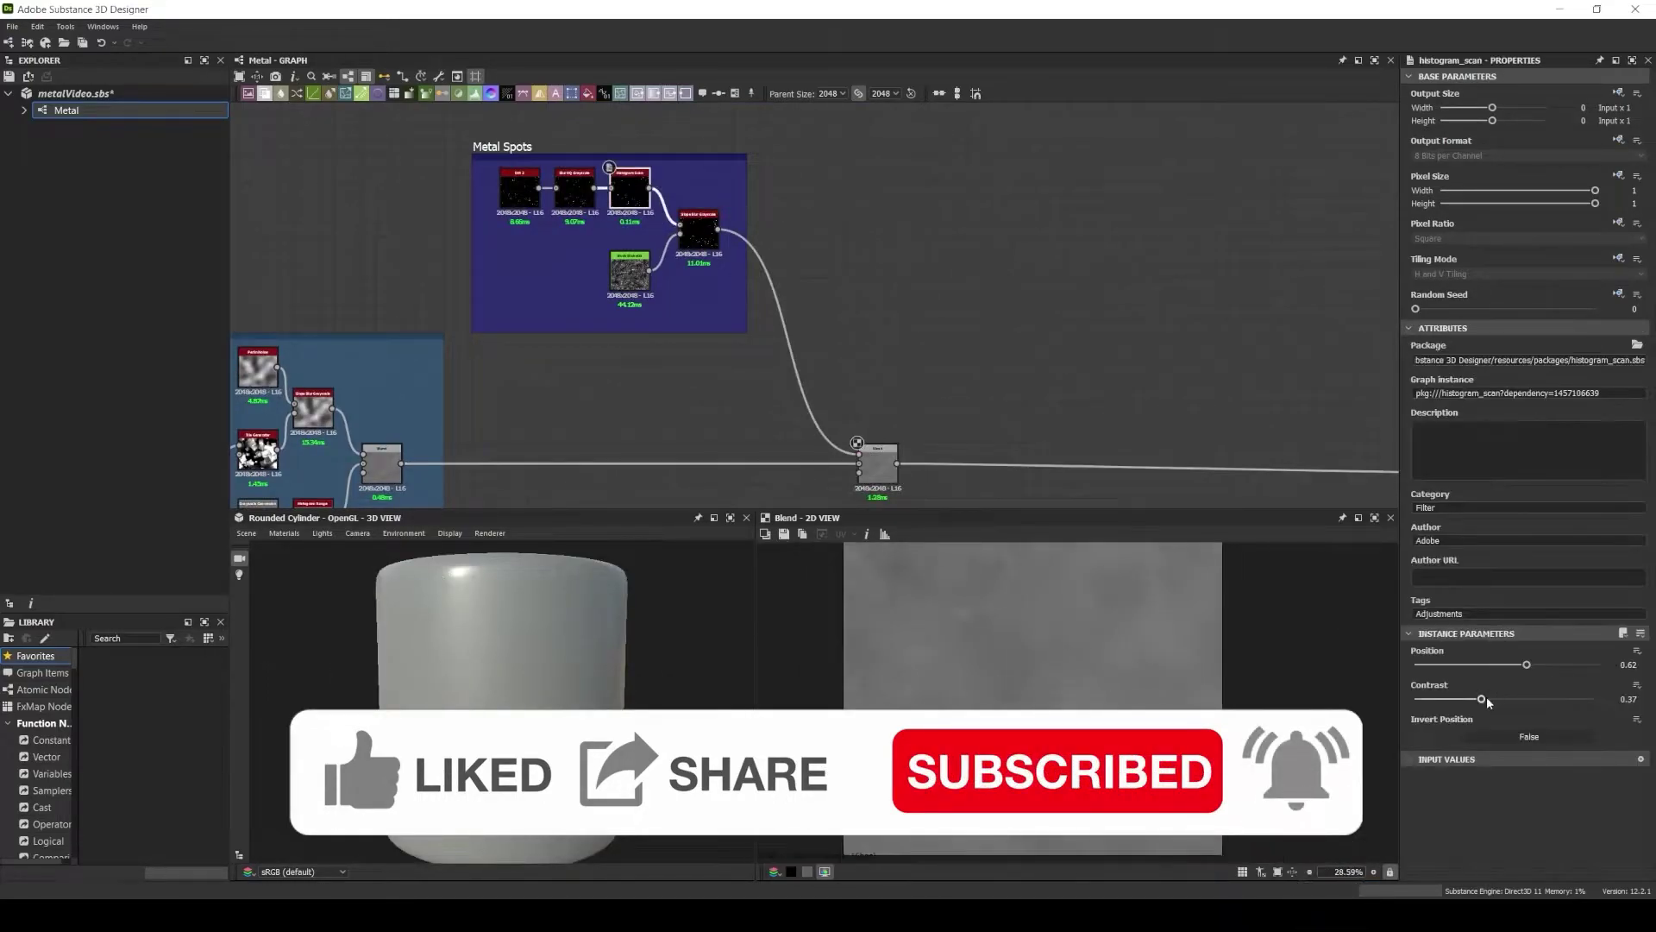
Set the Metal Spots Histogram Scan to Position 0.53 and Contrast 0.41.
double_click(634, 199)
drag(1526, 664, 1488, 699)
drag(1526, 664, 1512, 667)
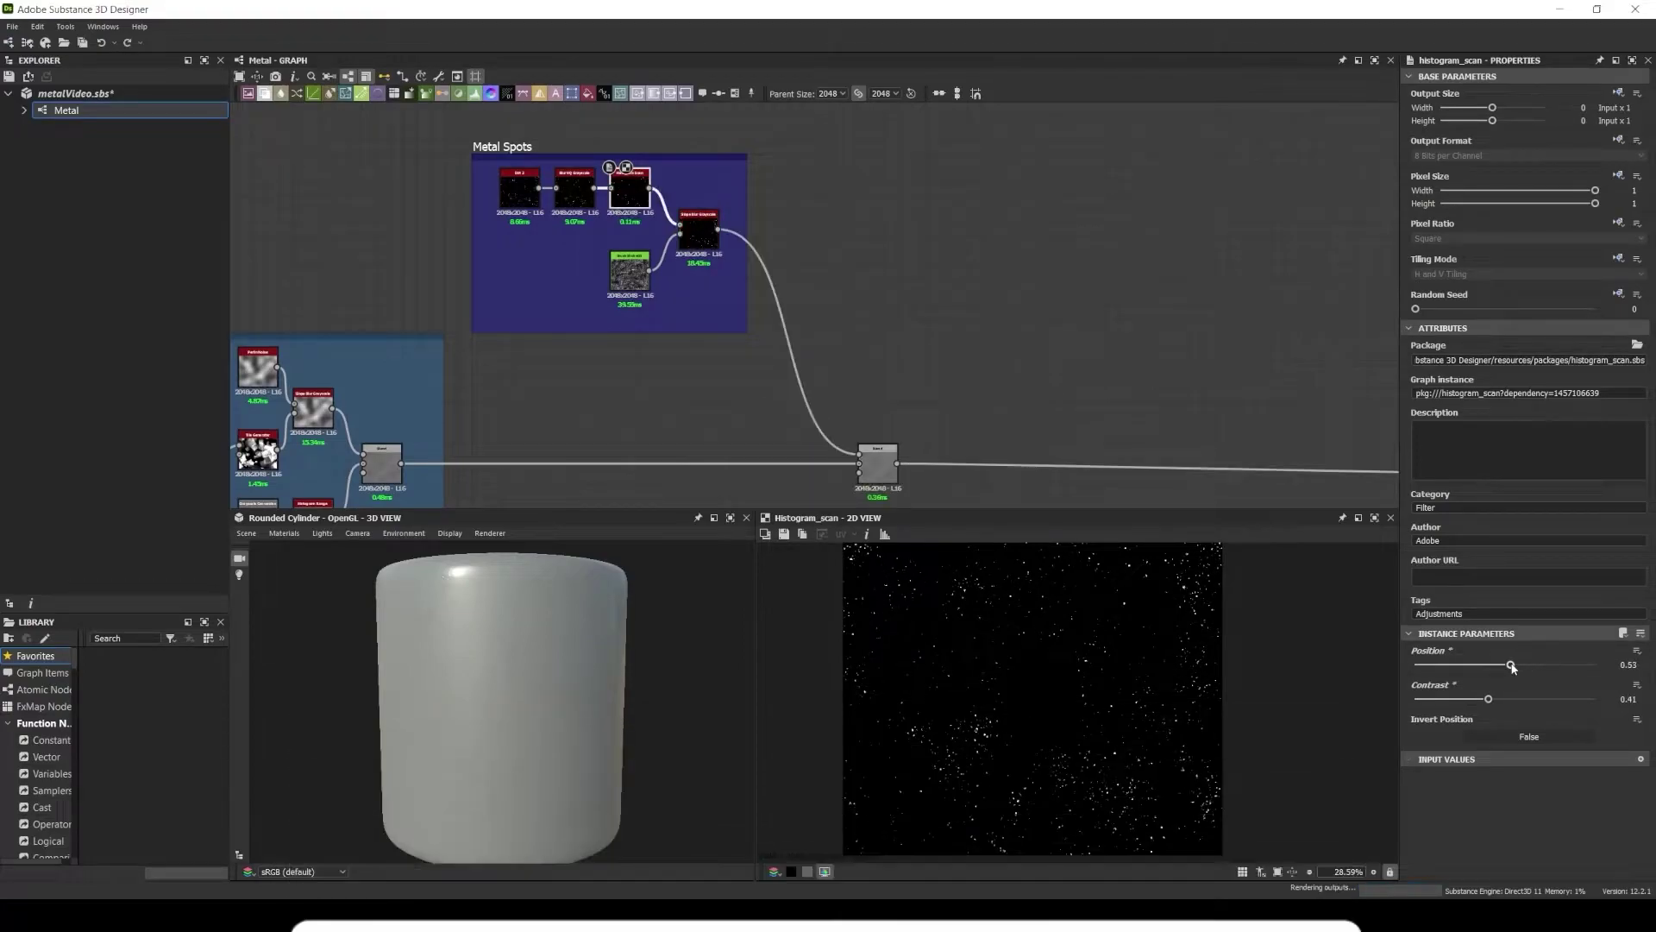
Add a Grunge Scratches Dirty node and raise its balance for more scratches.
key(space)
text(grunge sc)
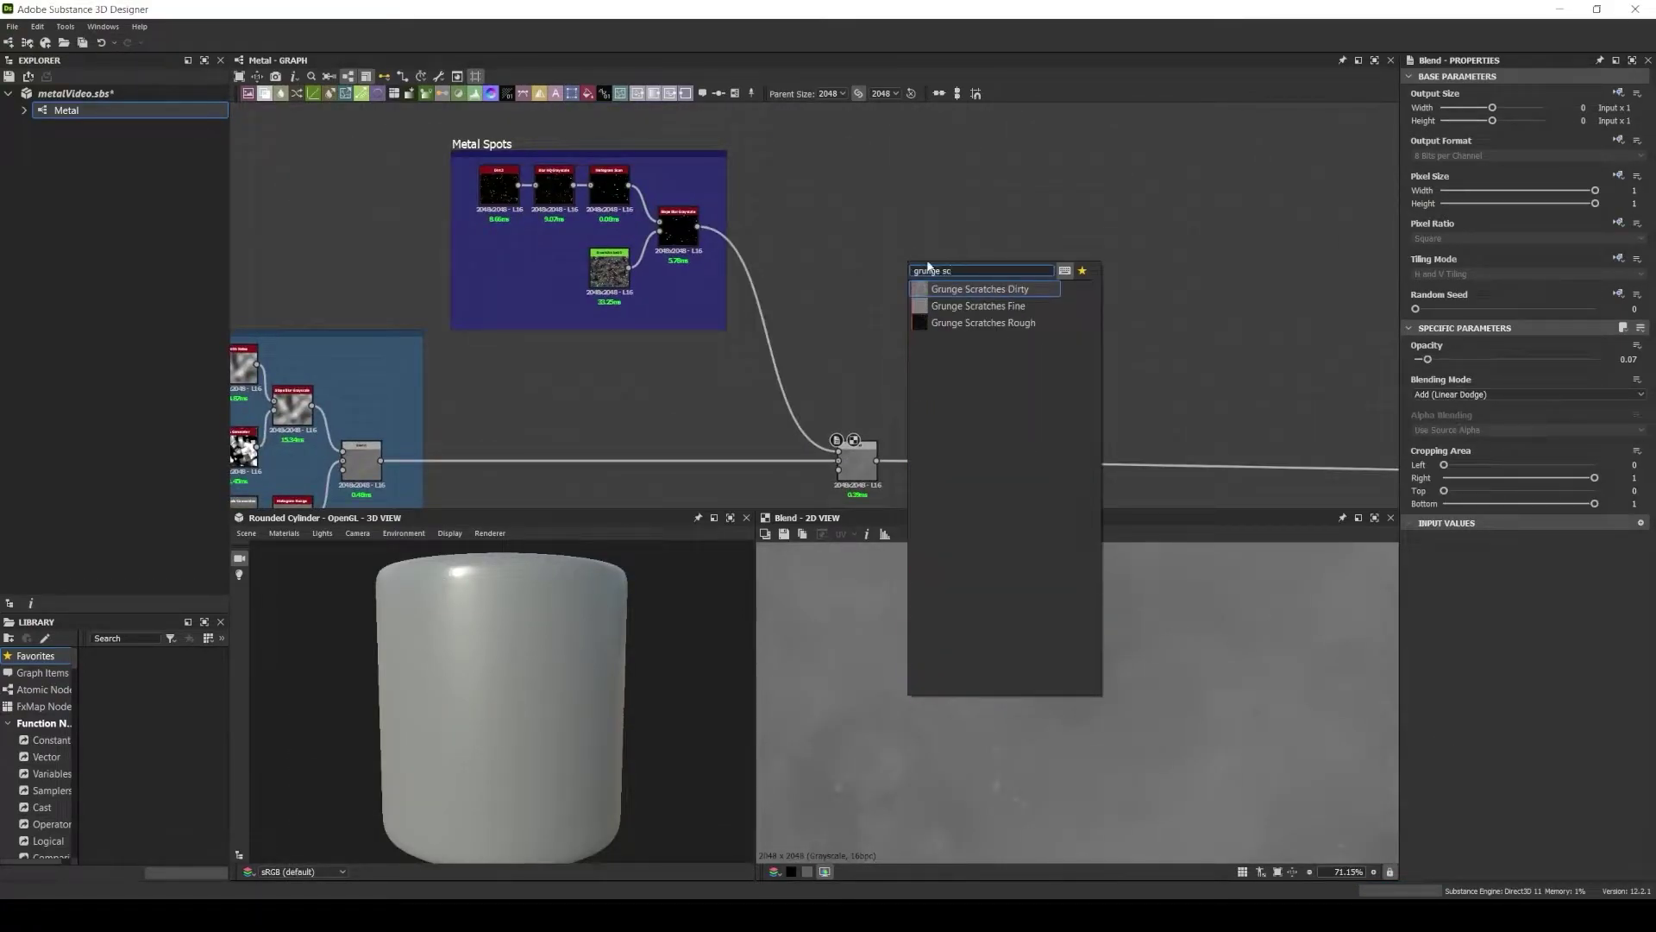
key(Return)
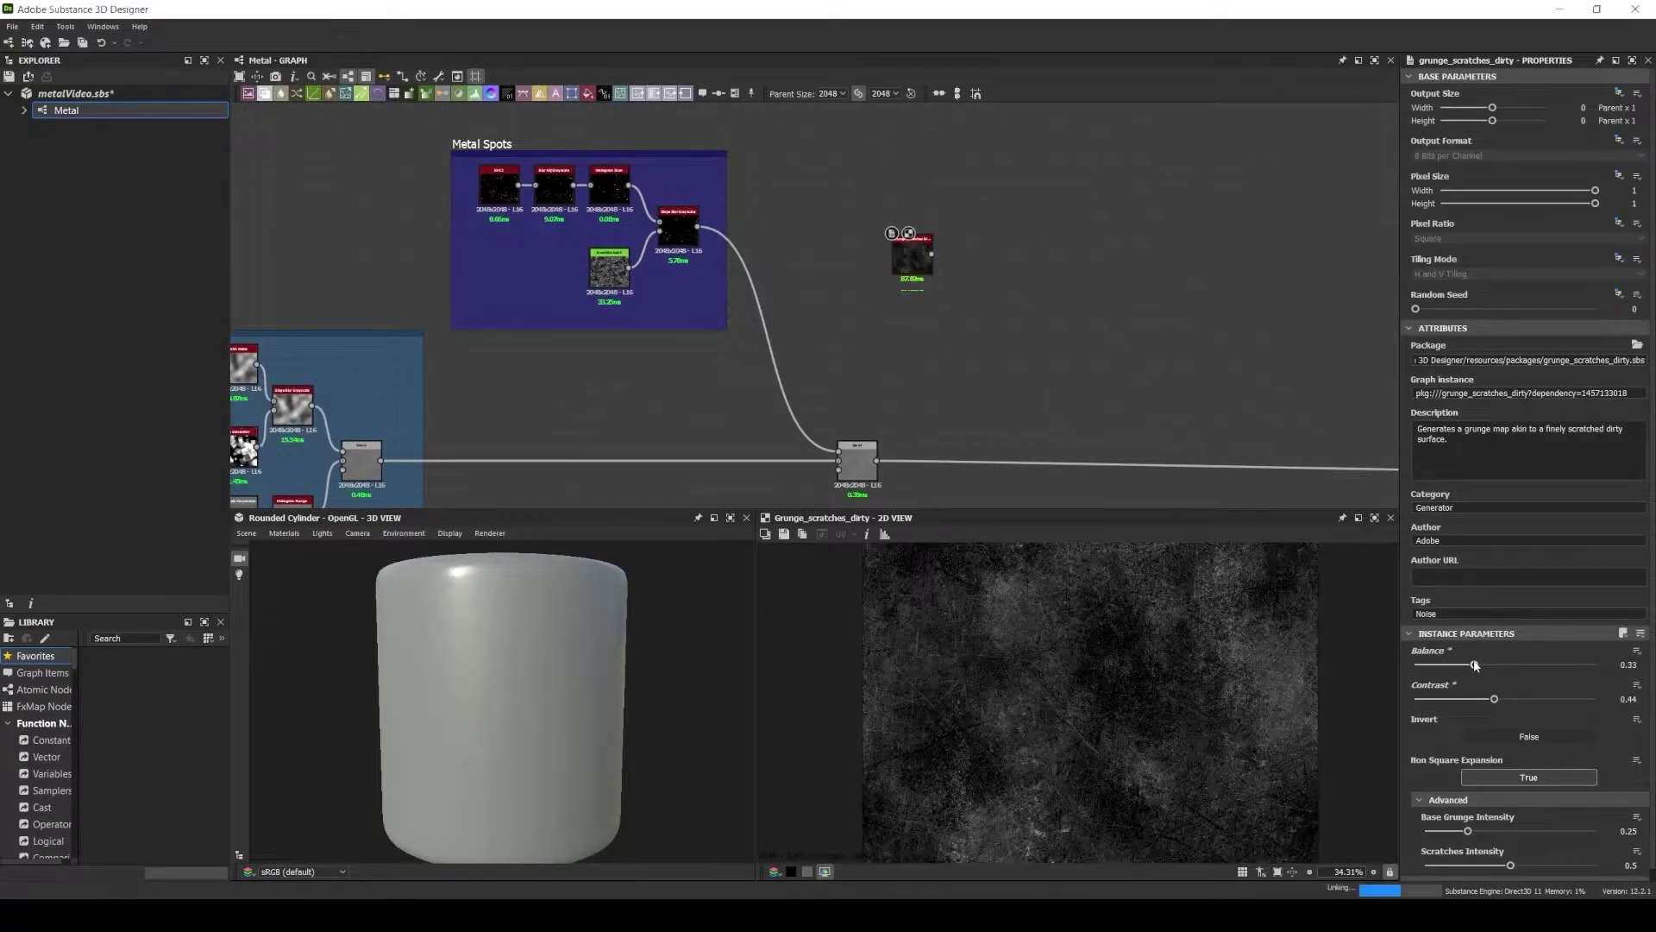
scroll(1049, 631, up, 3)
drag(1473, 672, 1524, 698)
scroll(1469, 824, down, 1)
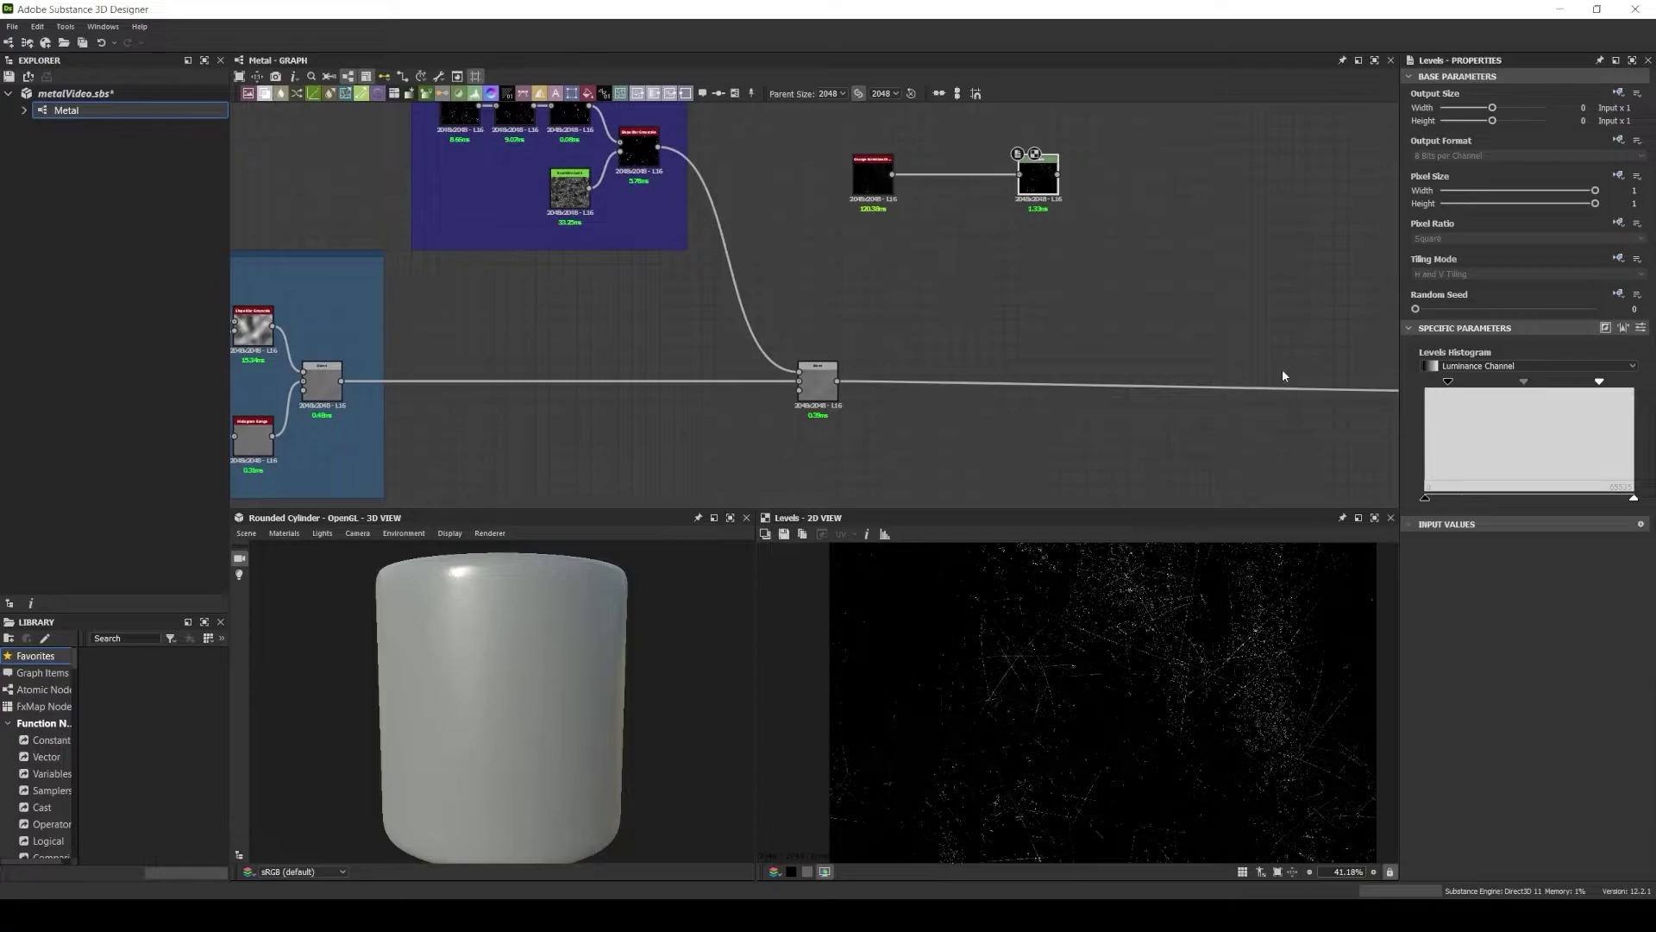
Add BrushStroke06 to drive a Slope Blur Grayscale and preview its output.
key(space)
text(bru)
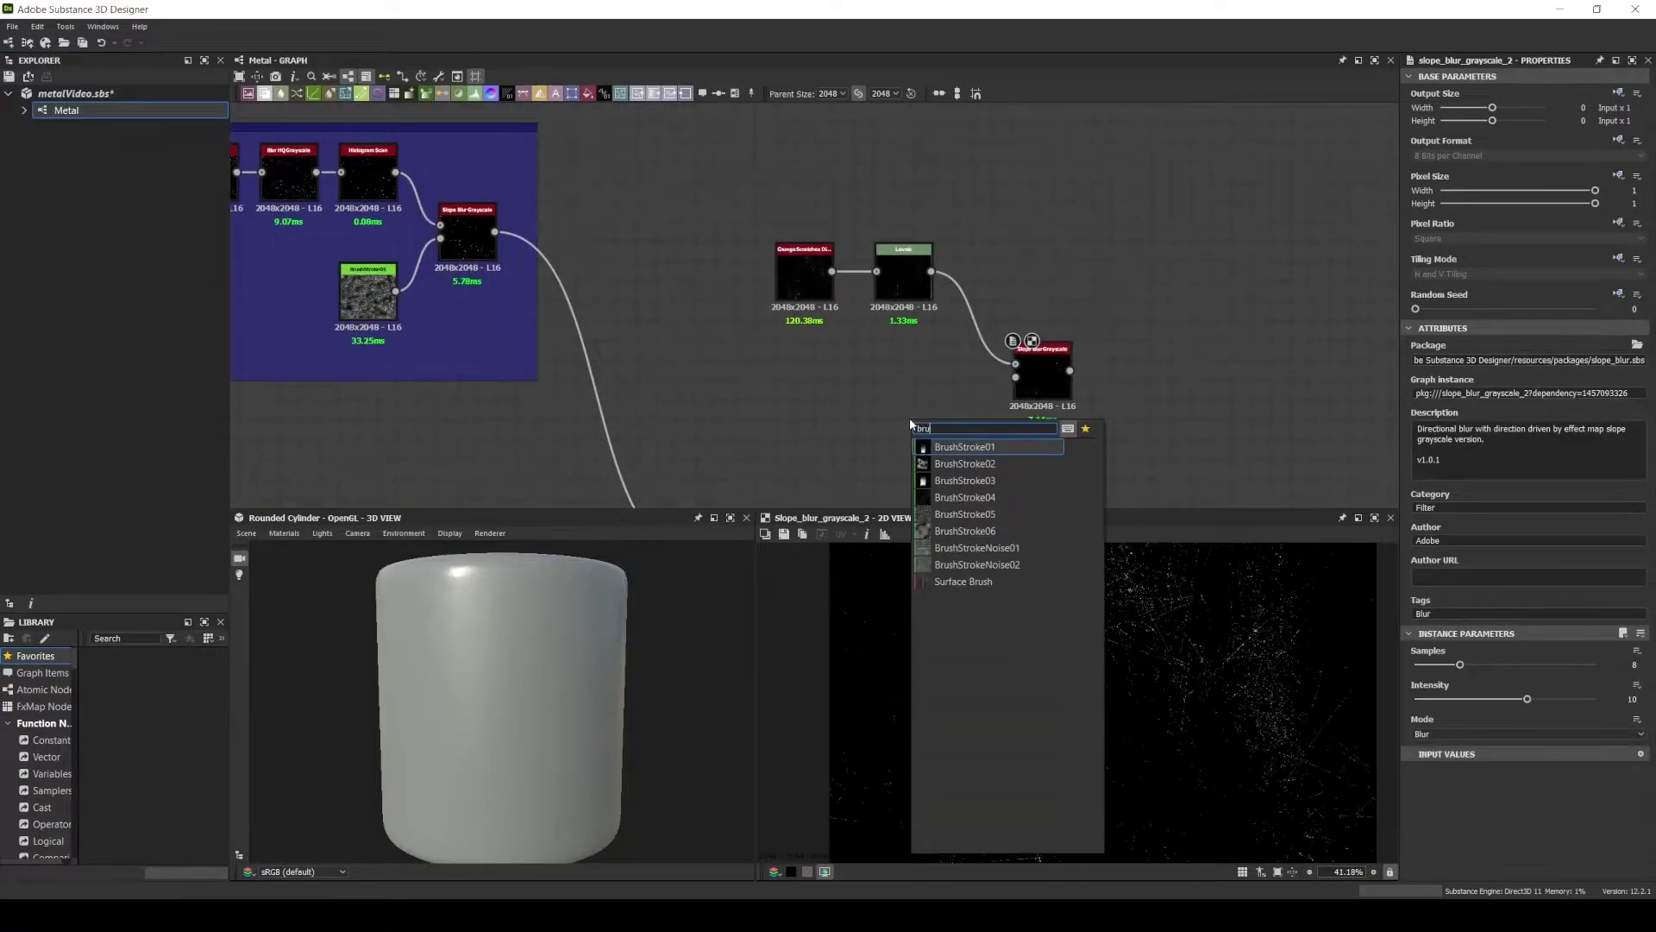
click(957, 518)
double_click(979, 329)
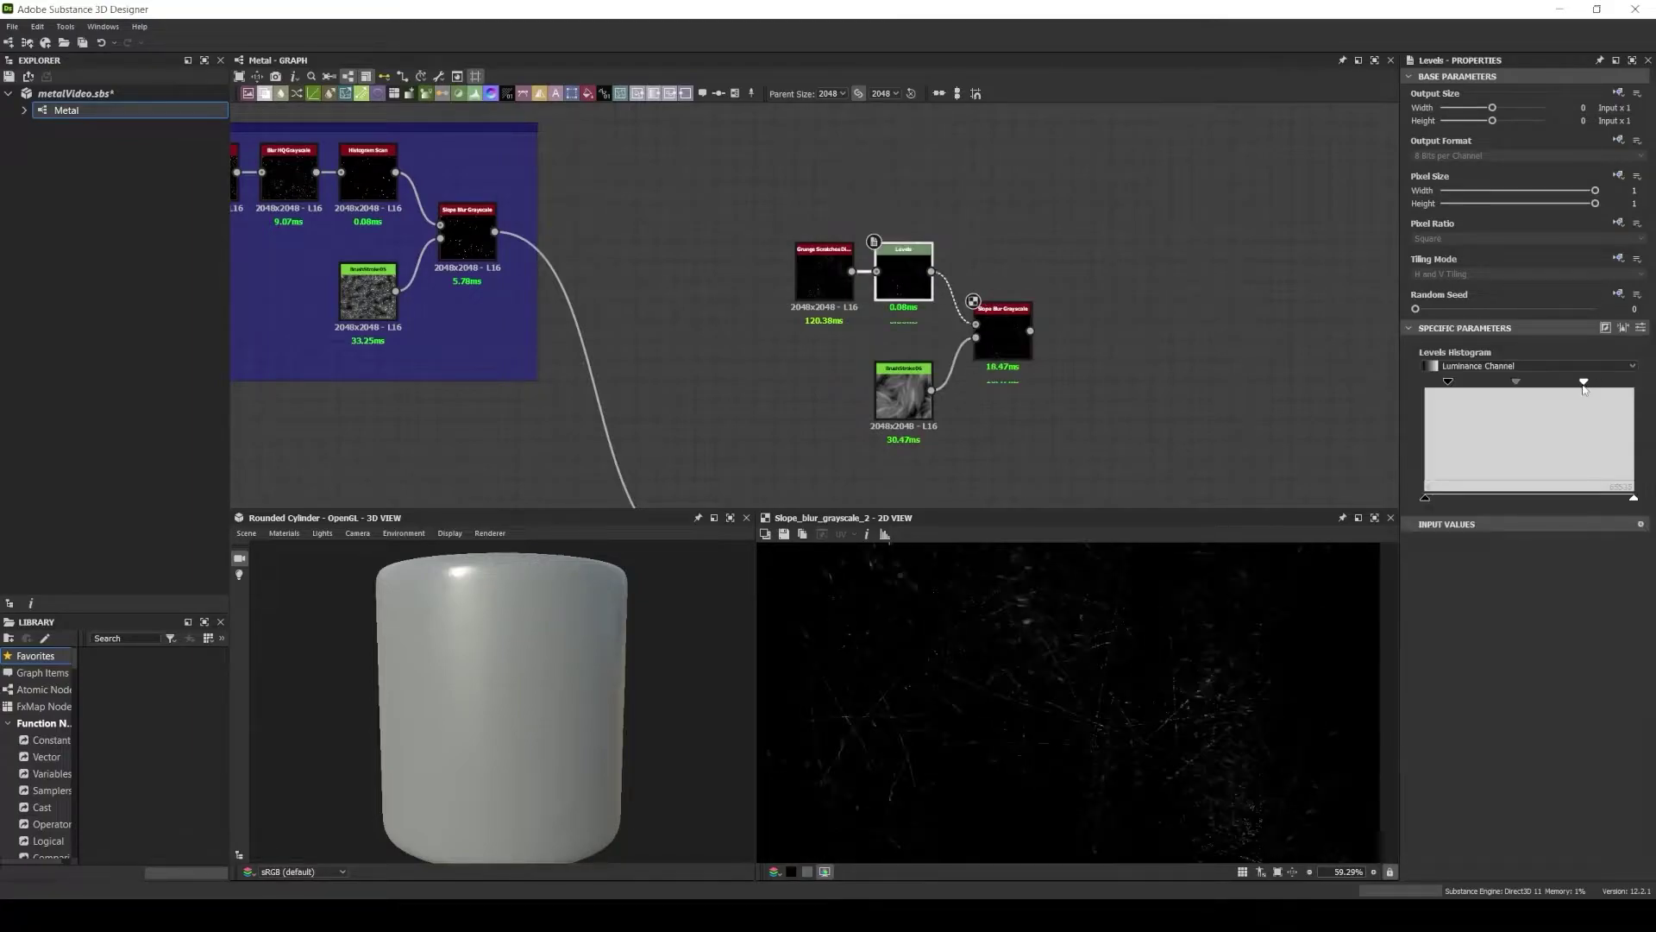
Wrap the scratch nodes in a dark blue frame.
scroll(1000, 381, down, 2)
key(ctrl+f)
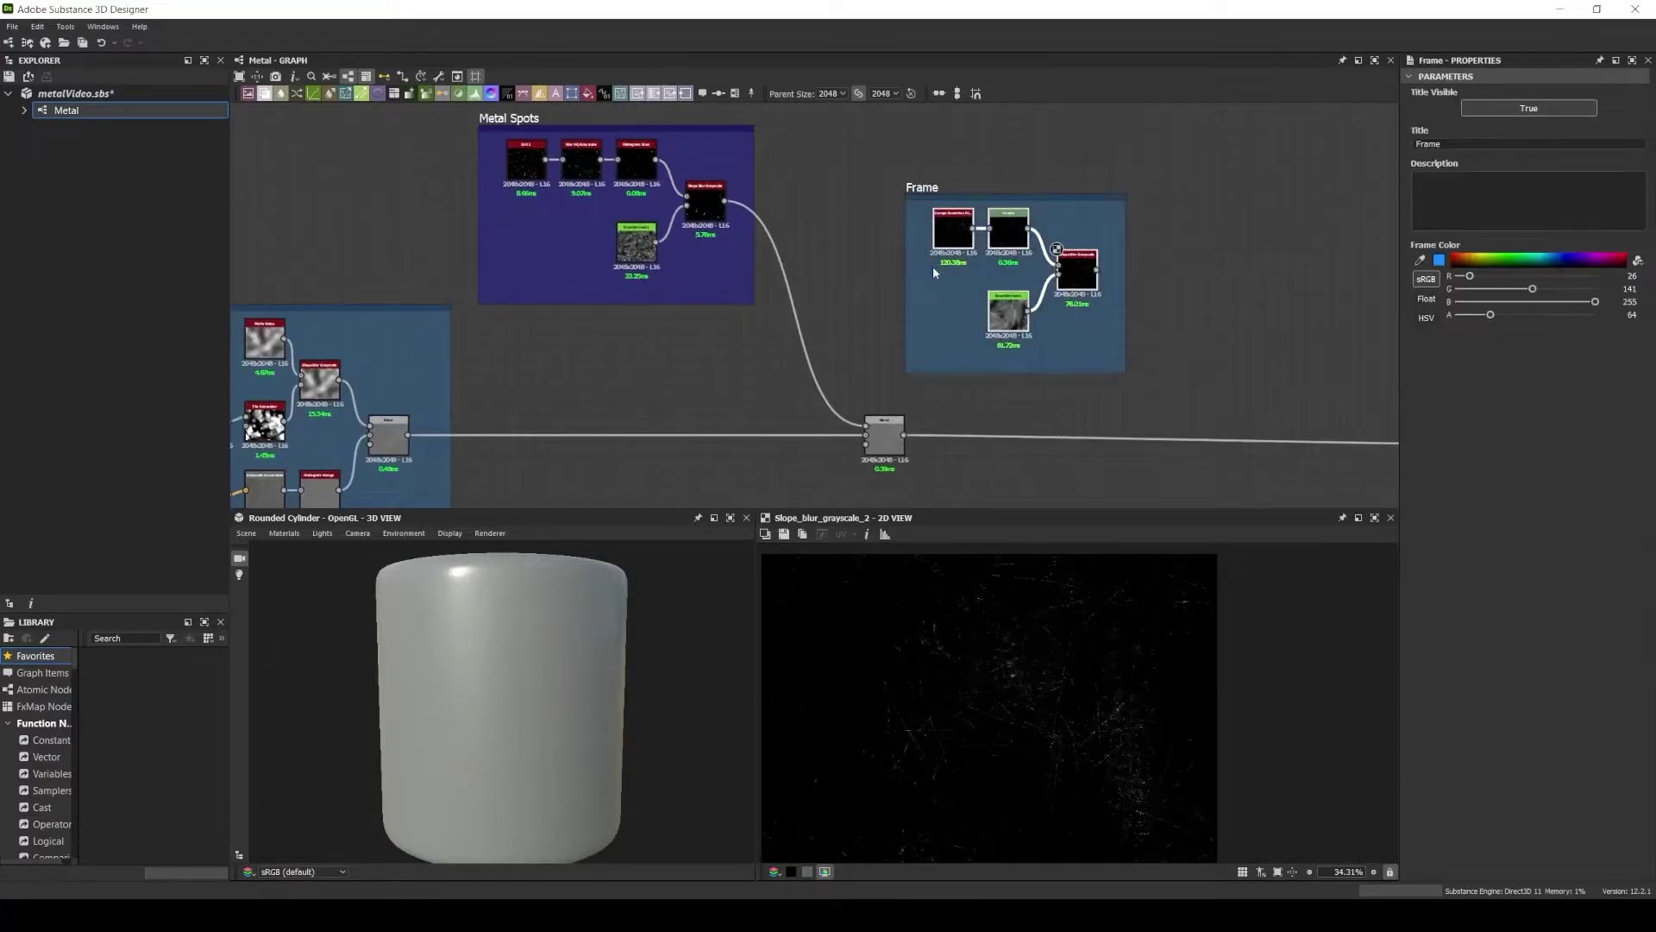
click(1565, 260)
scroll(984, 194, up, 3)
Move the Scratches frame beside Metal Spots.
scroll(948, 199, down, 2)
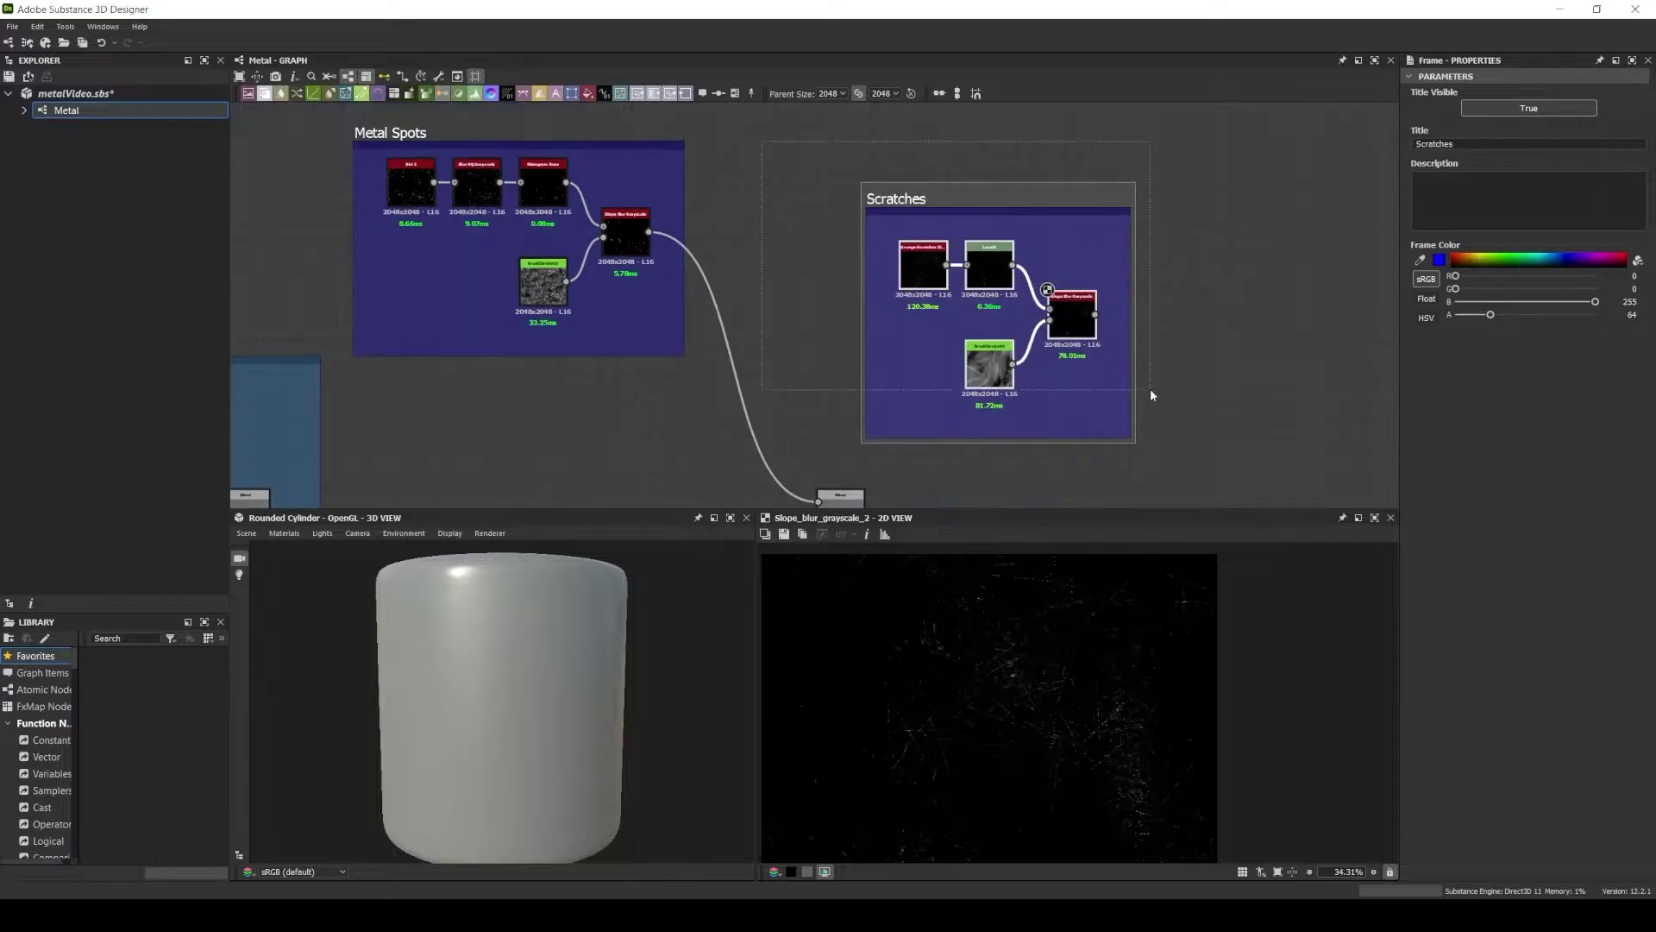
drag(1077, 326, 981, 265)
scroll(764, 219, down, 1)
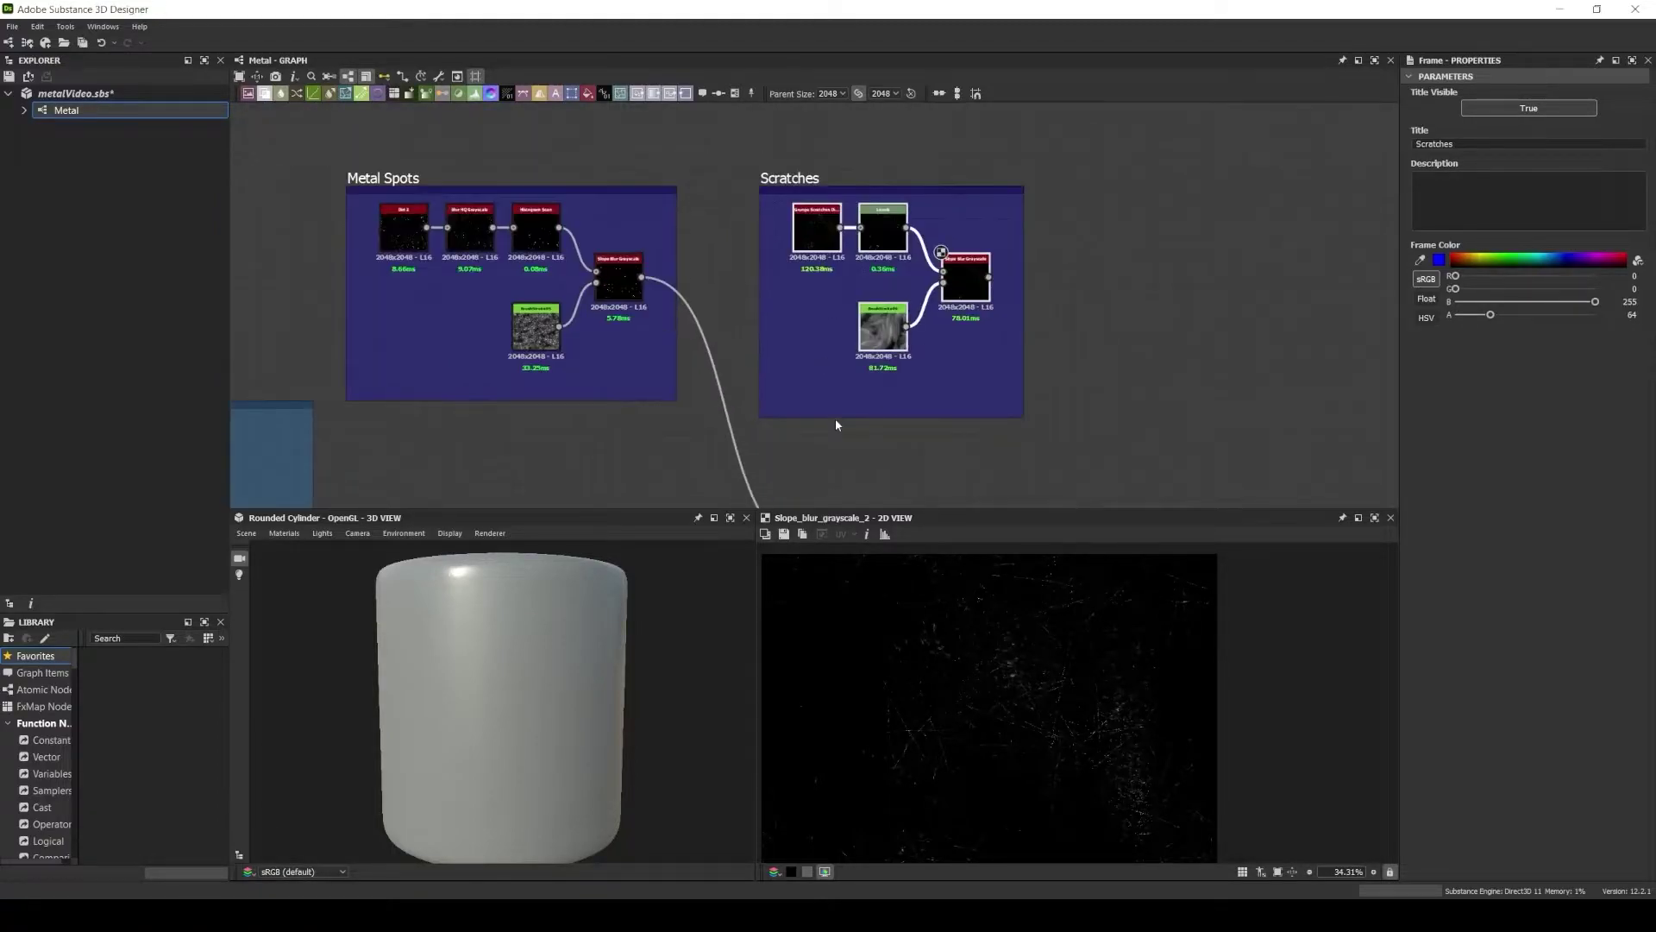
scroll(835, 417, down, 2)
Set the scratches Blend to Subtract at 0.23 opacity.
click(953, 425)
scroll(866, 229, up, 1)
click(1527, 394)
click(1518, 423)
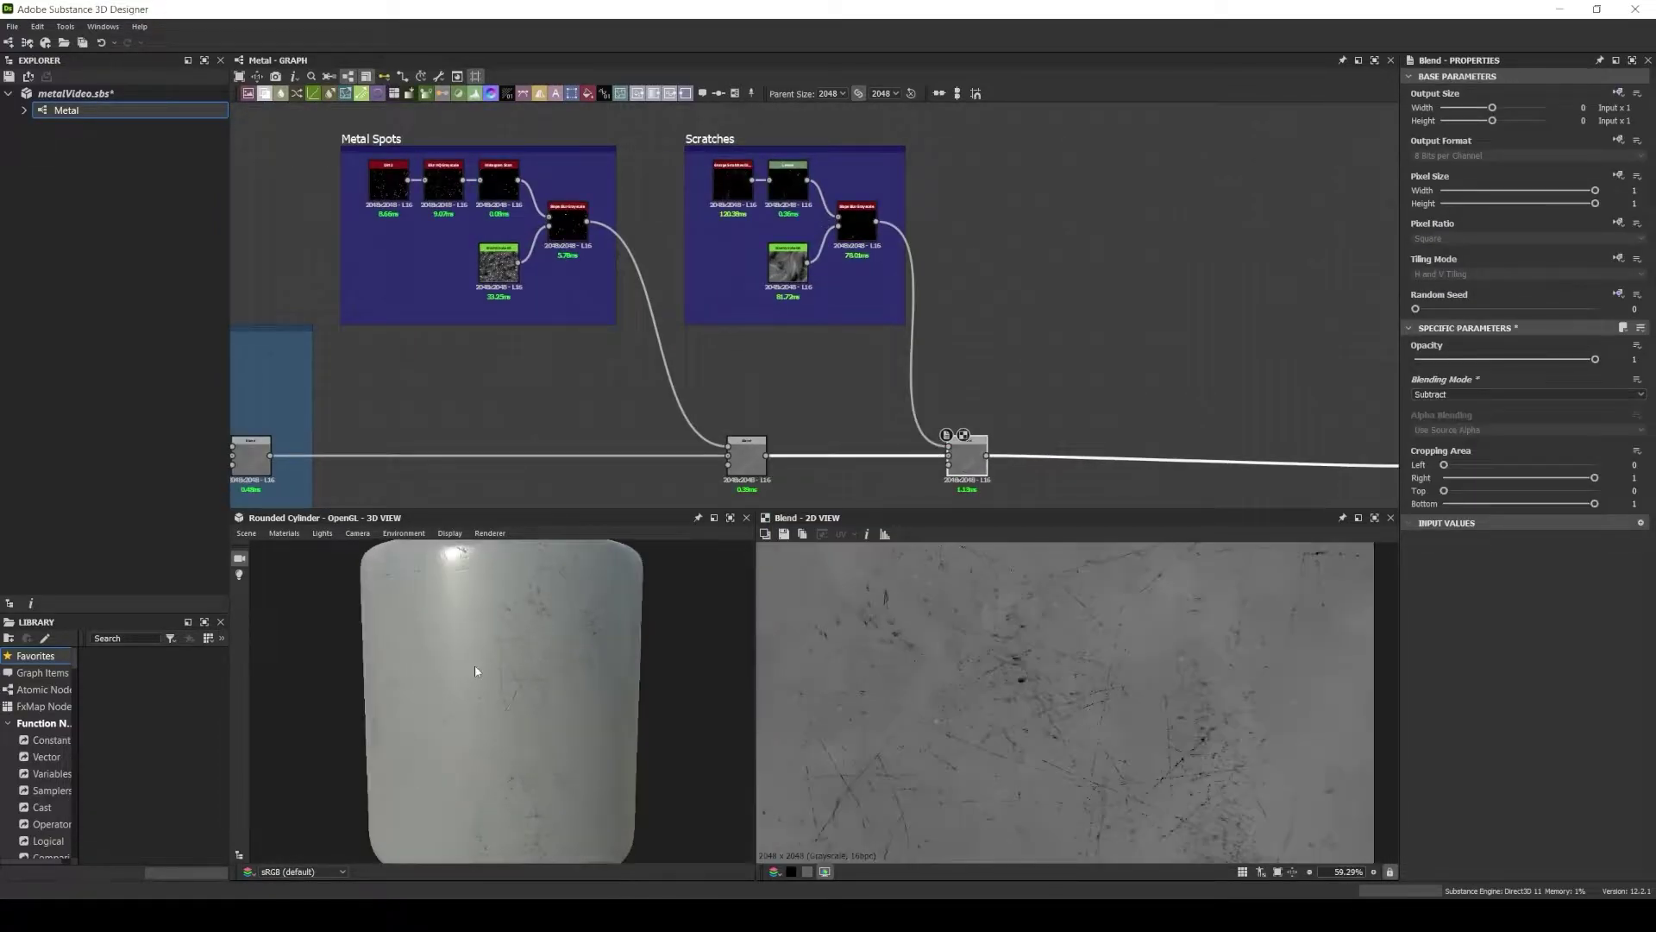
drag(1594, 359, 1476, 362)
Frame both Blend nodes in a red 'Blend Line' frame with comments.
drag(707, 410, 1018, 498)
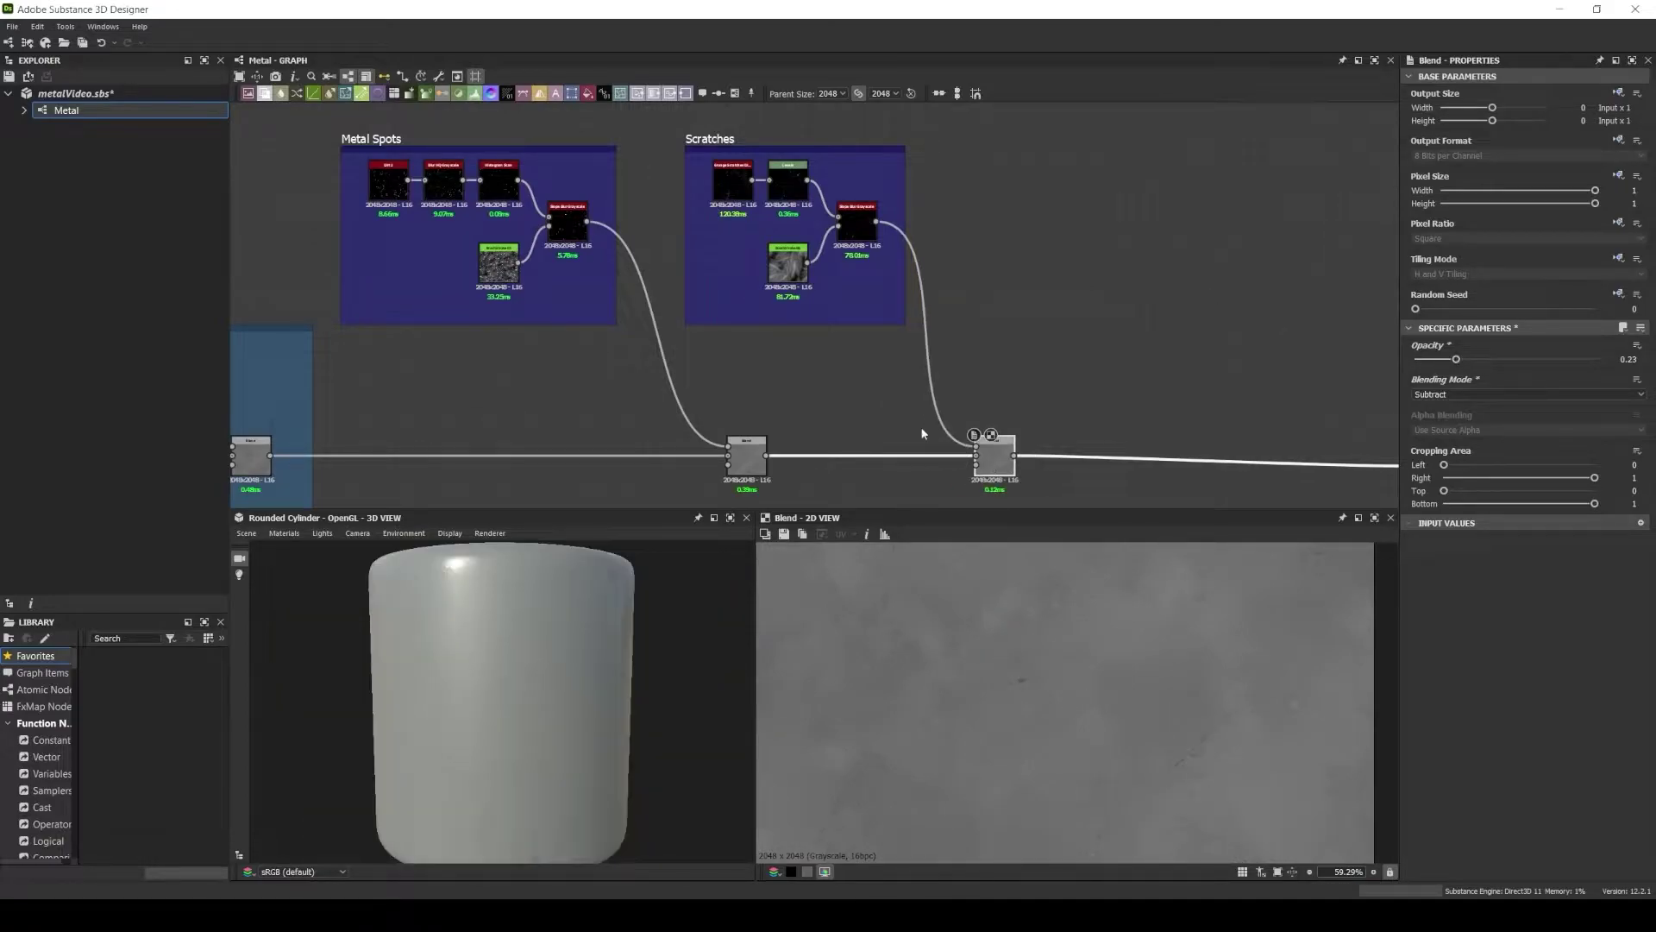
key(ctrl+f)
key(ctrl+m)
scroll(1049, 400, up, 3)
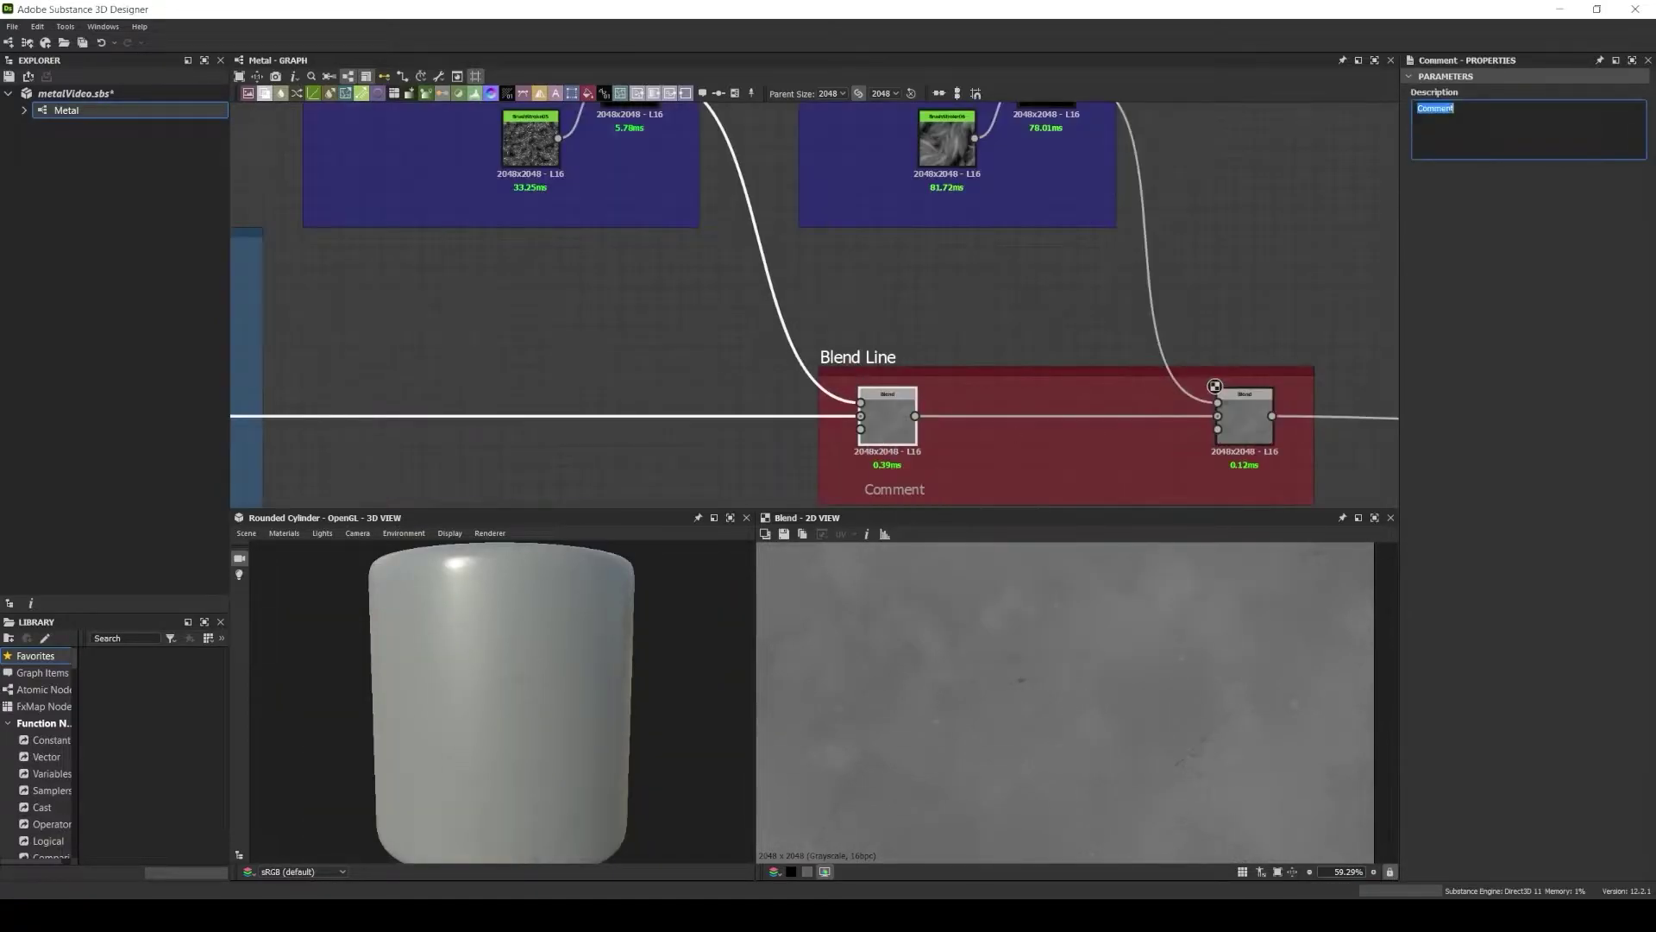
scroll(1109, 246, down, 3)
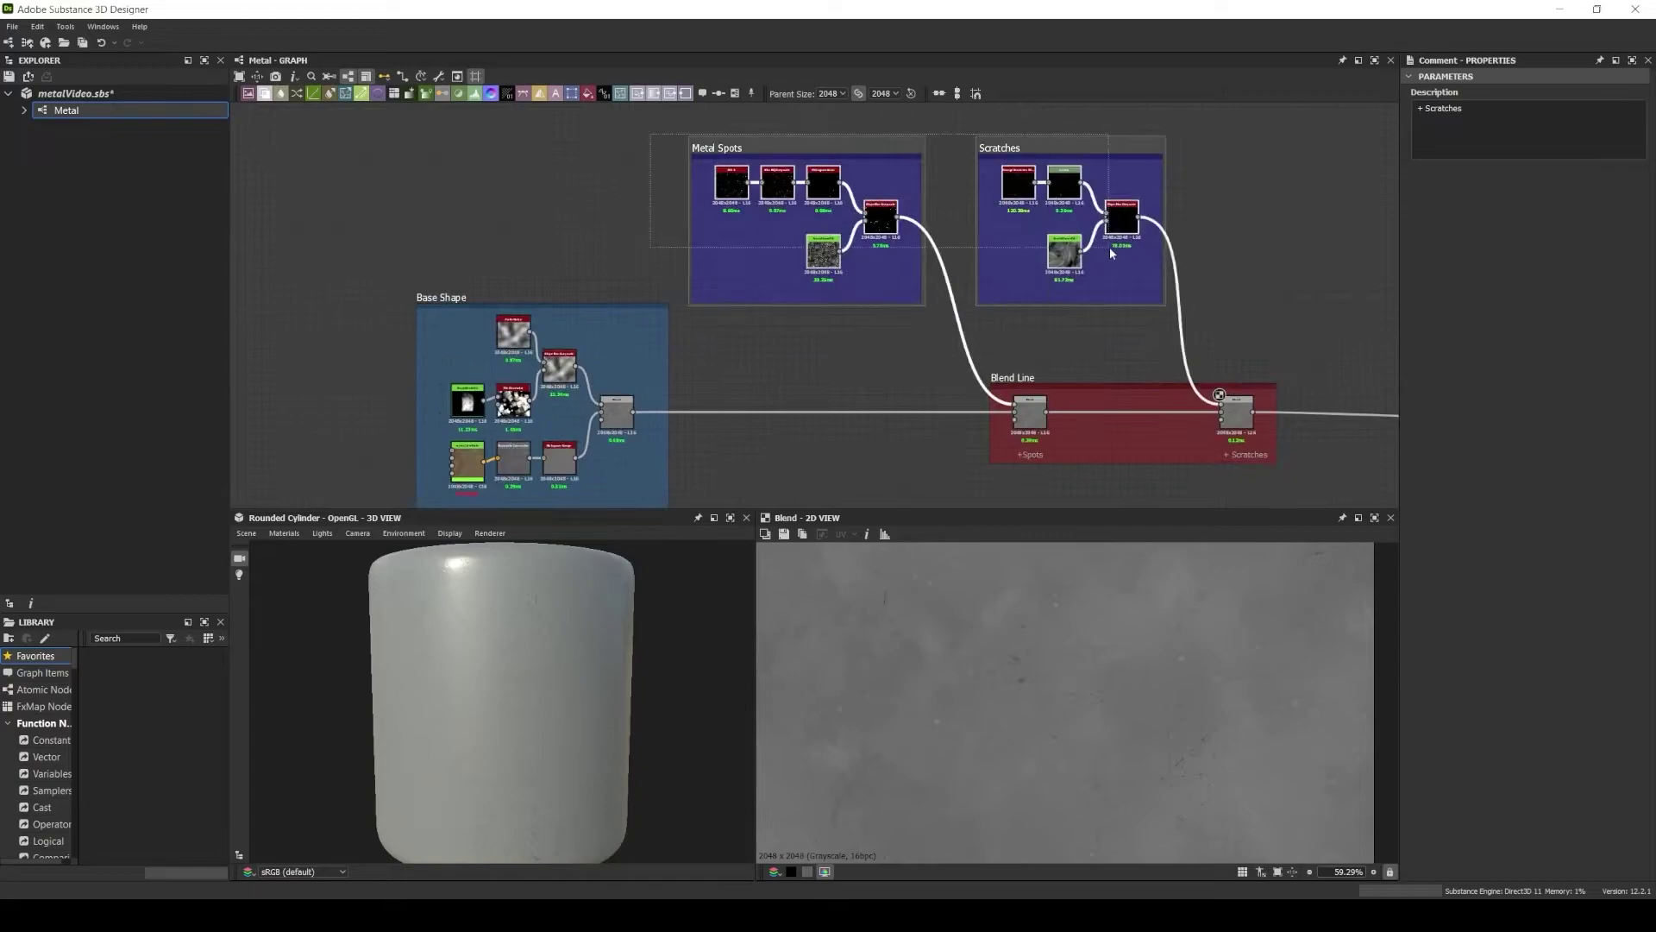
scroll(1035, 216, up, 2)
scroll(1035, 215, down, 2)
scroll(602, 387, up, 3)
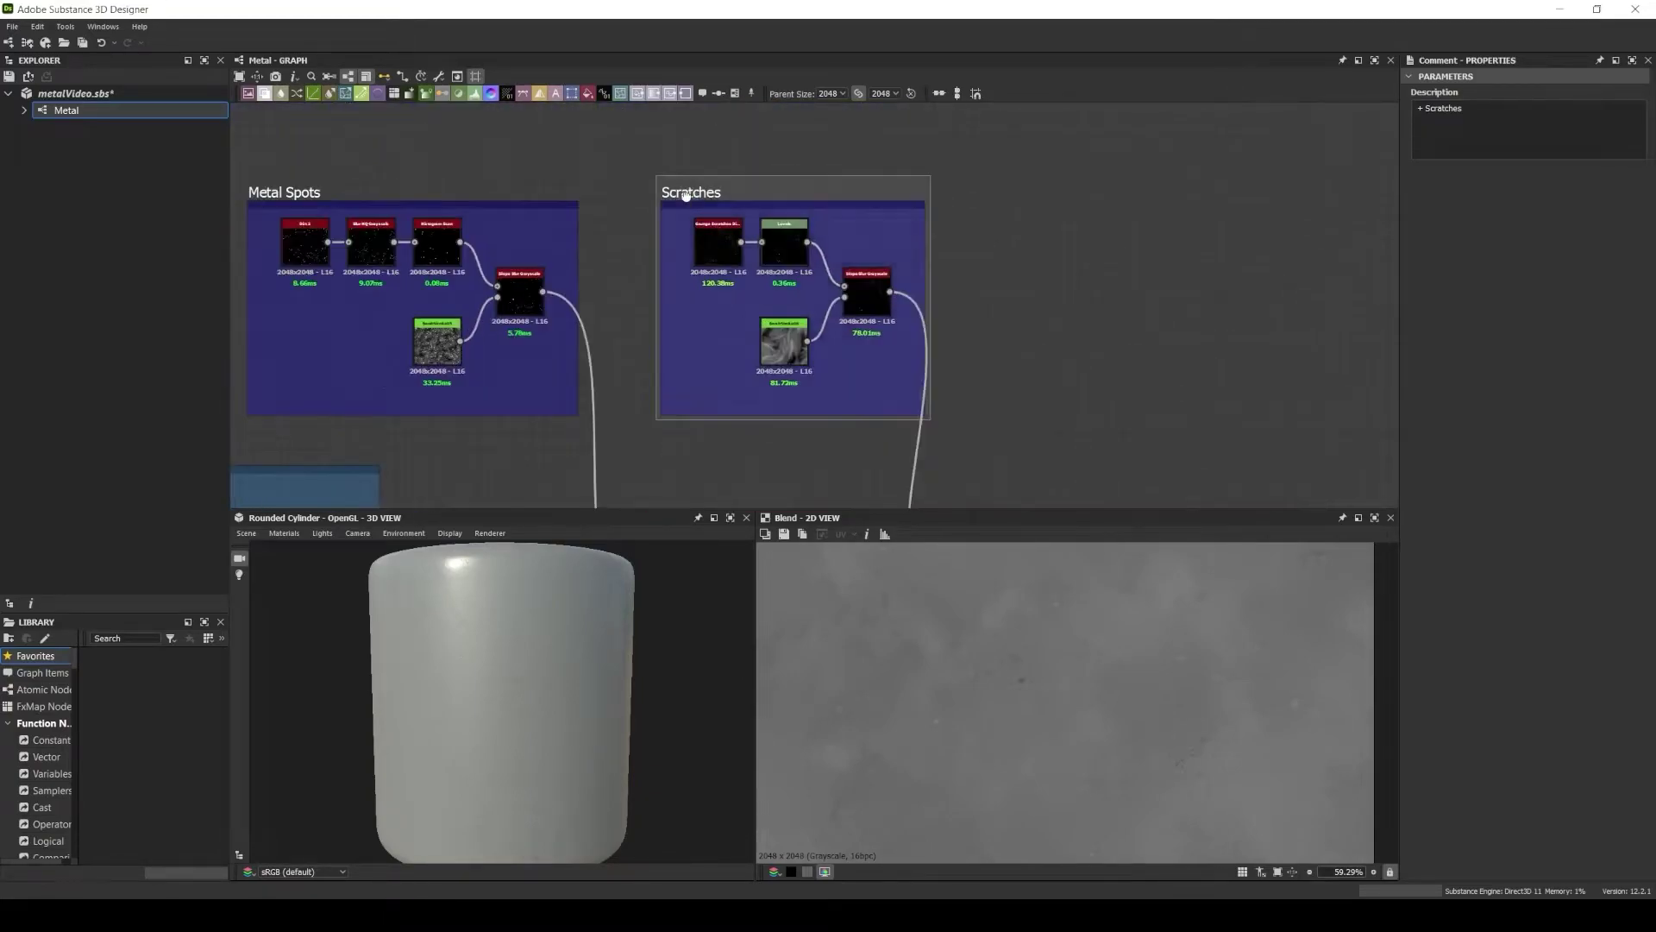
click(611, 365)
scroll(610, 365, down, 3)
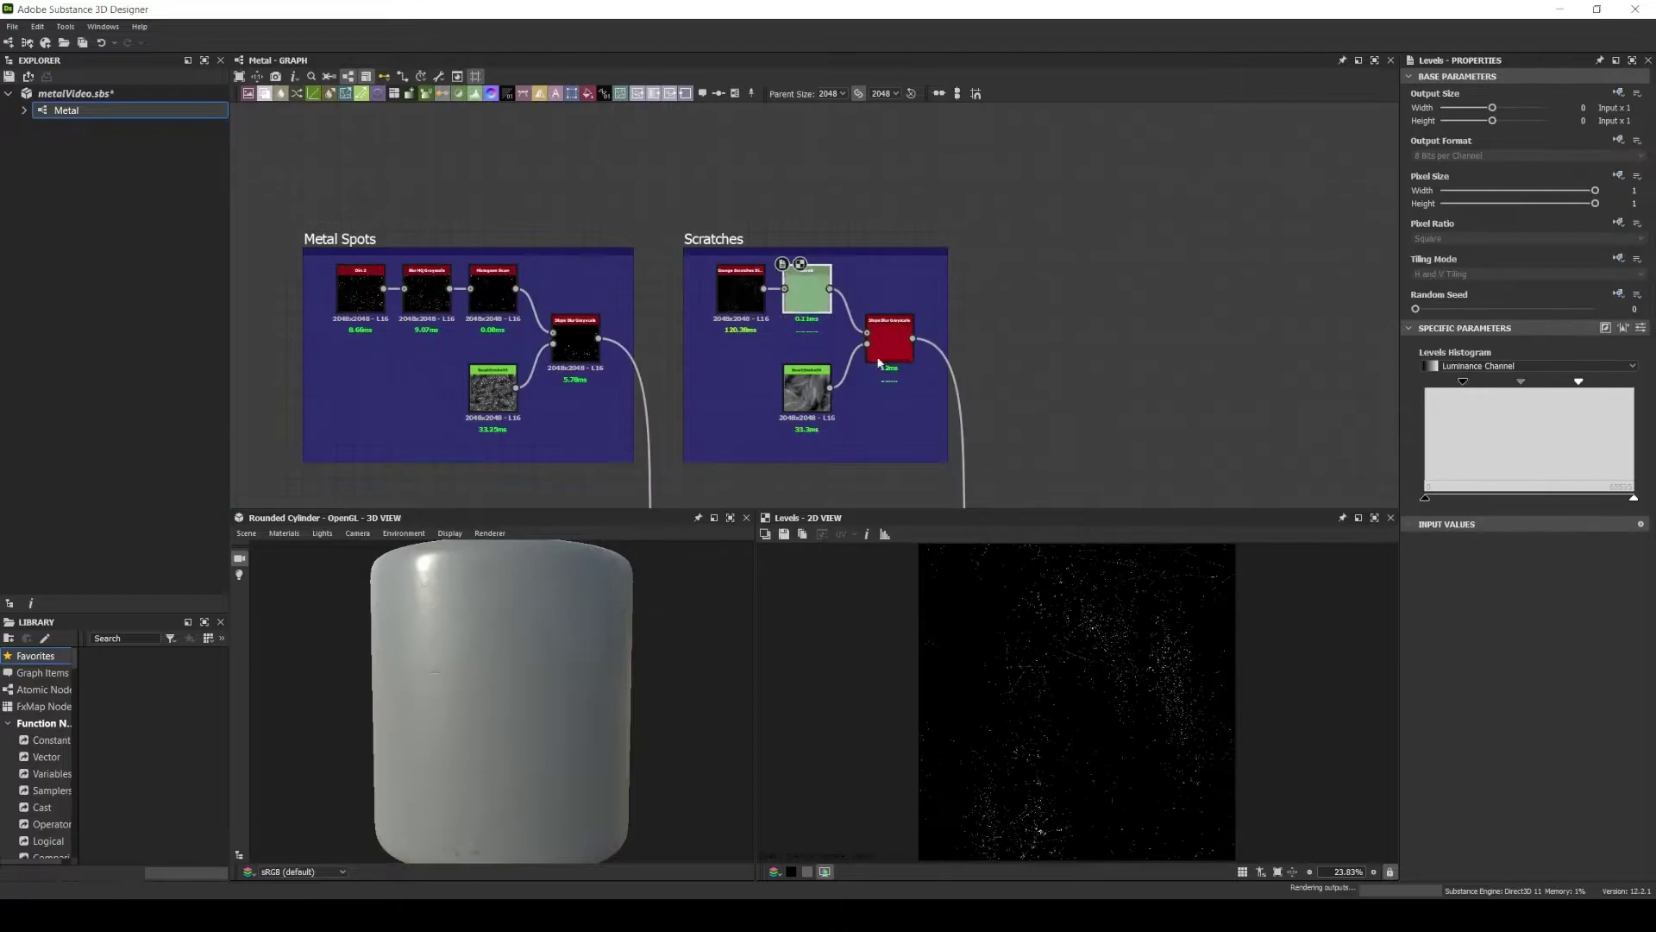
Set the grunge Balance to 0.4 and Scratches Intensity to full.
scroll(762, 371, up, 2)
click(725, 237)
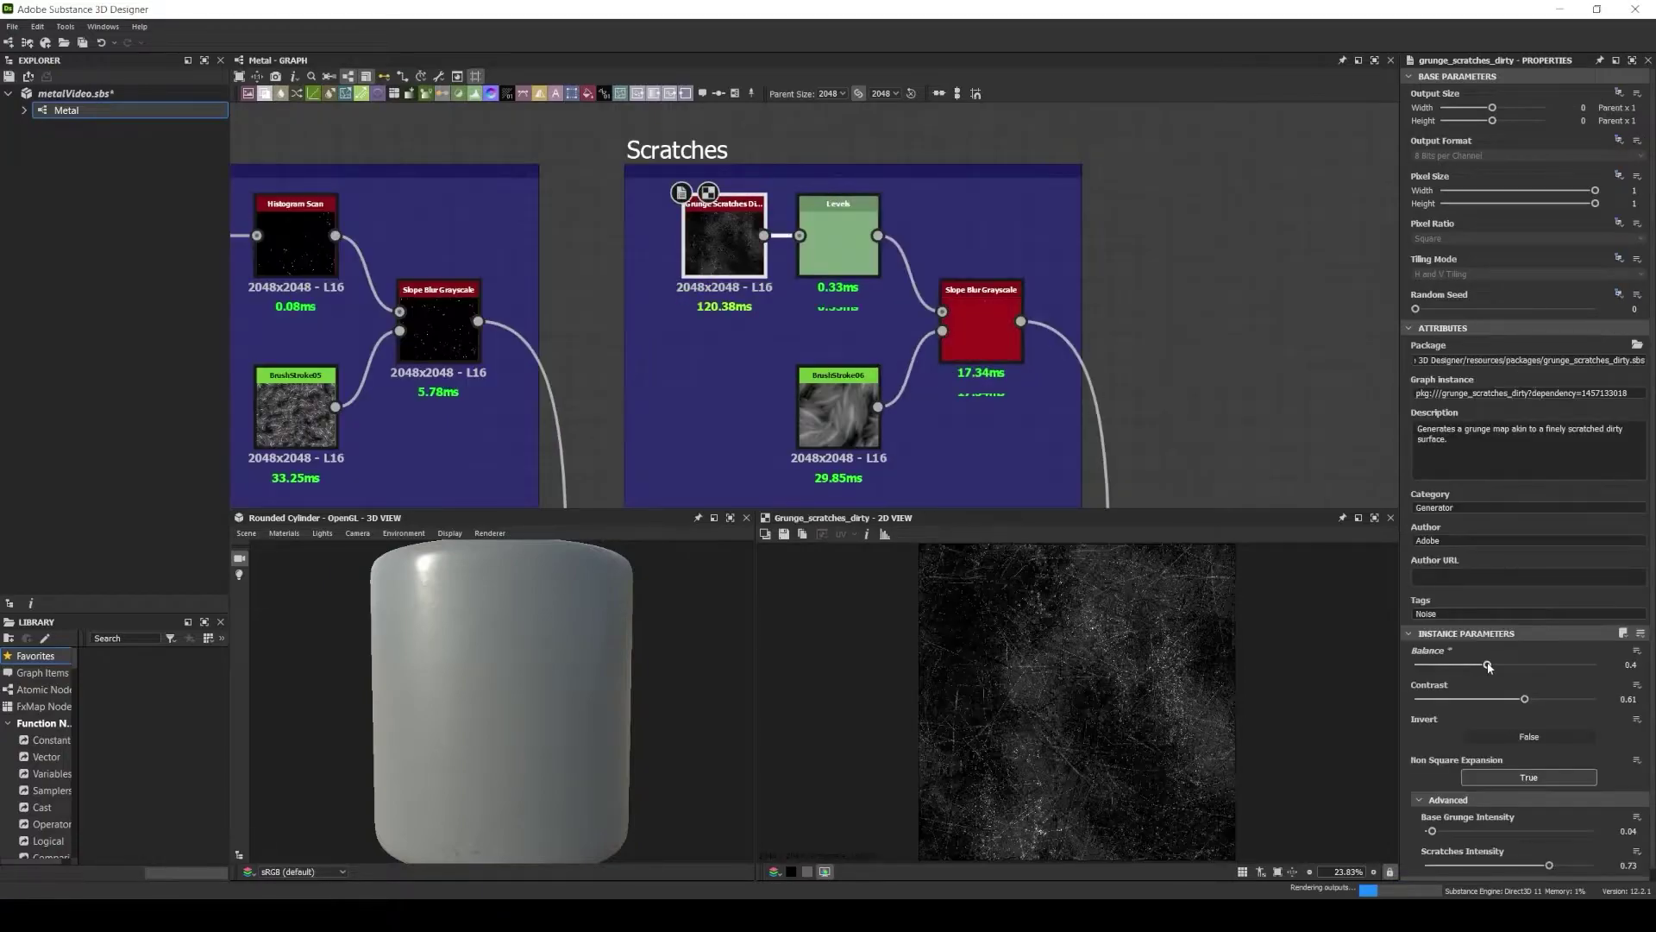
drag(1505, 664, 1472, 664)
drag(1549, 865, 1638, 858)
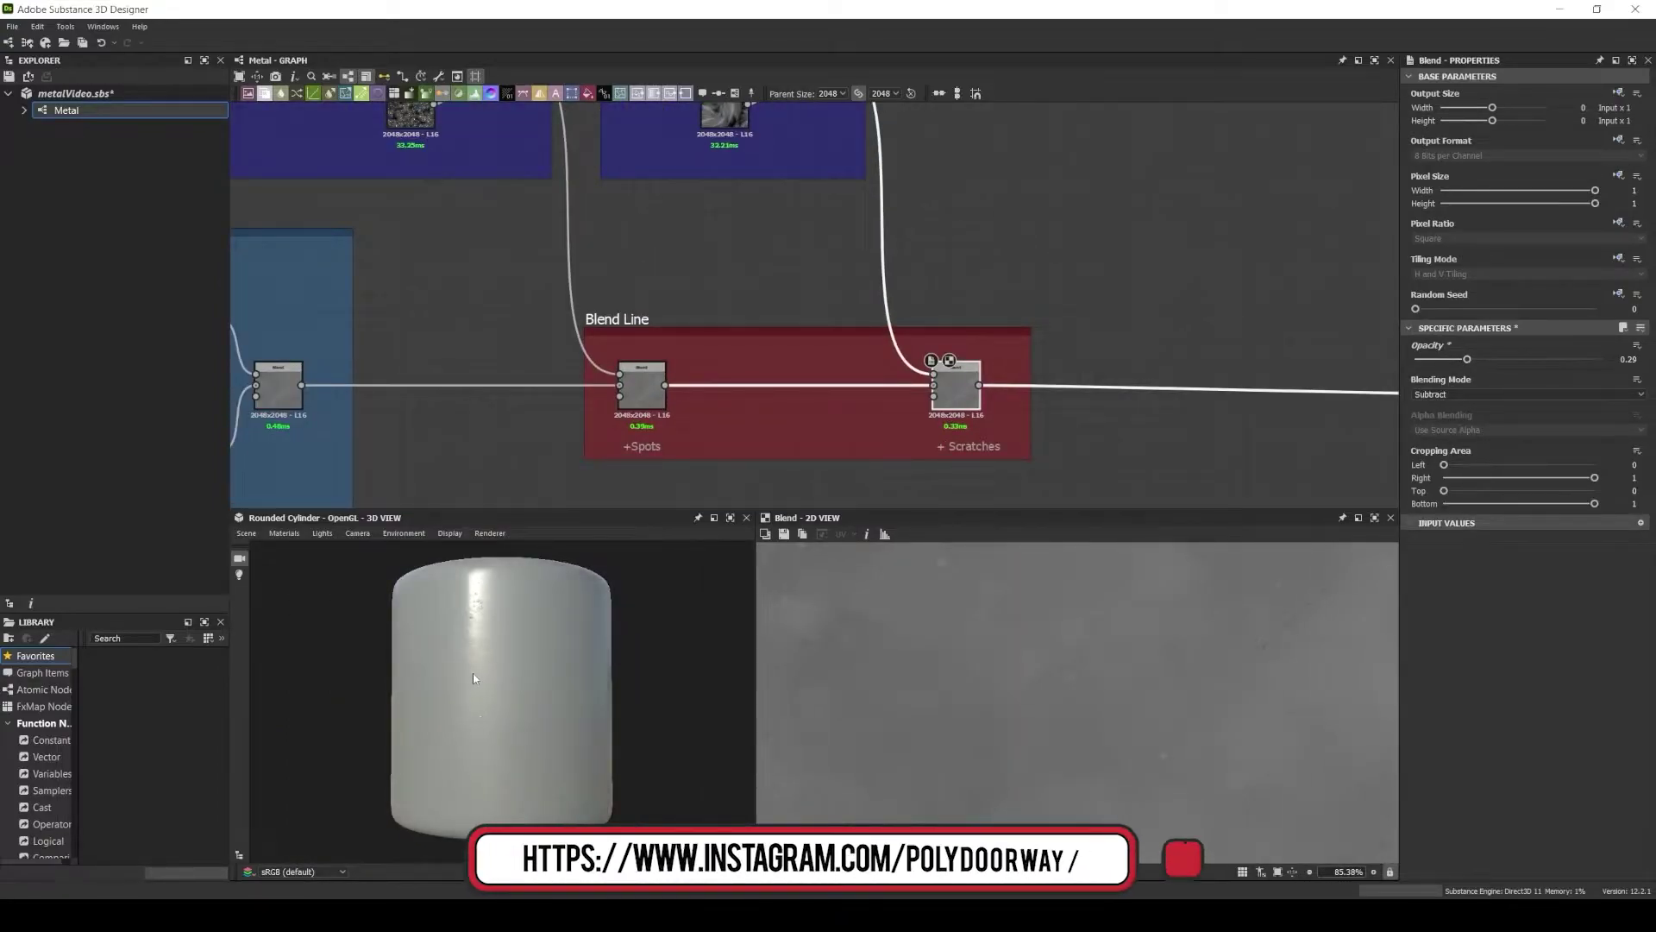
Enclose all height nodes in a blue-purple frame titled 'Height'.
click(979, 437)
scroll(609, 307, up, 5)
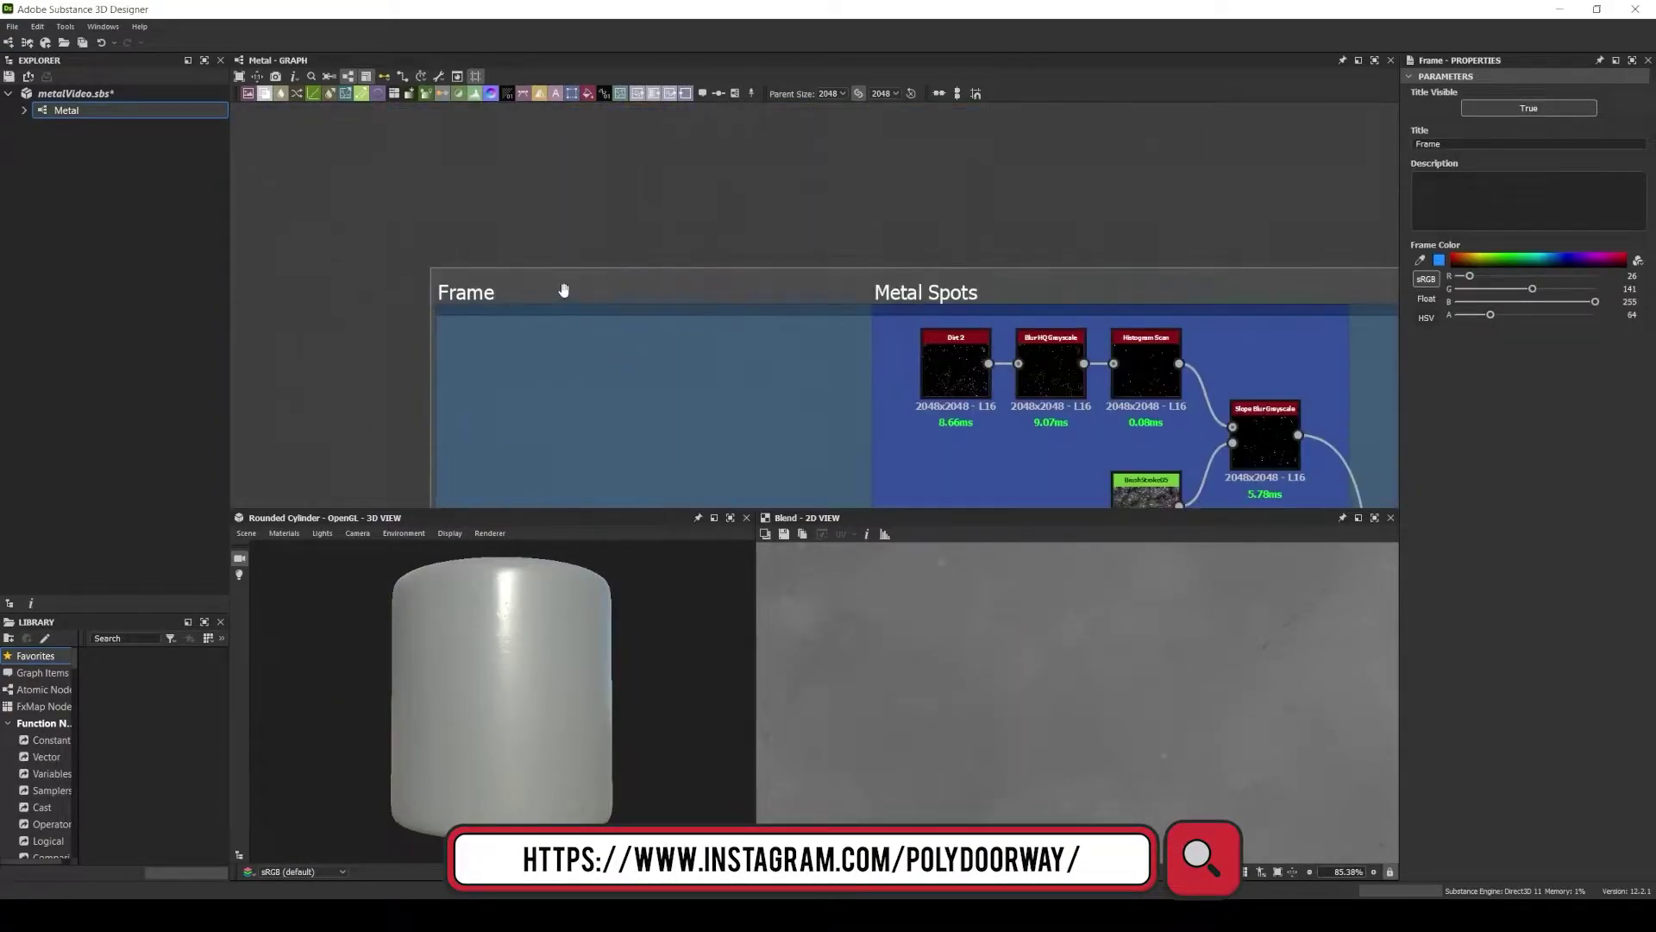
key(Return)
click(1524, 276)
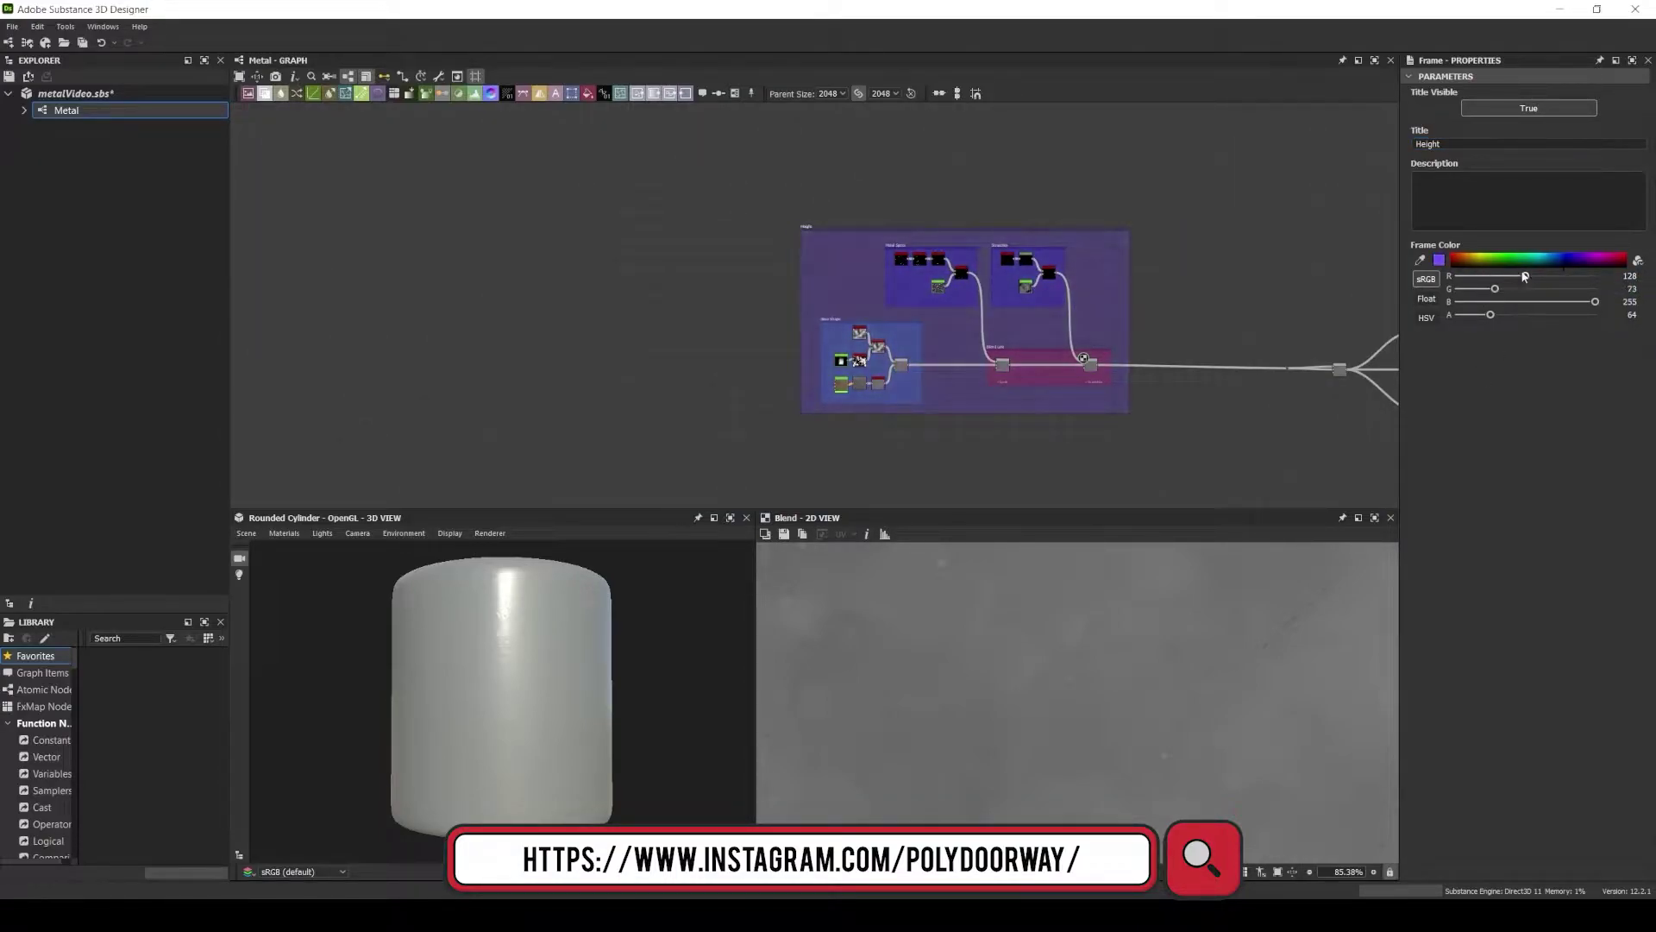
click(1438, 259)
click(1253, 589)
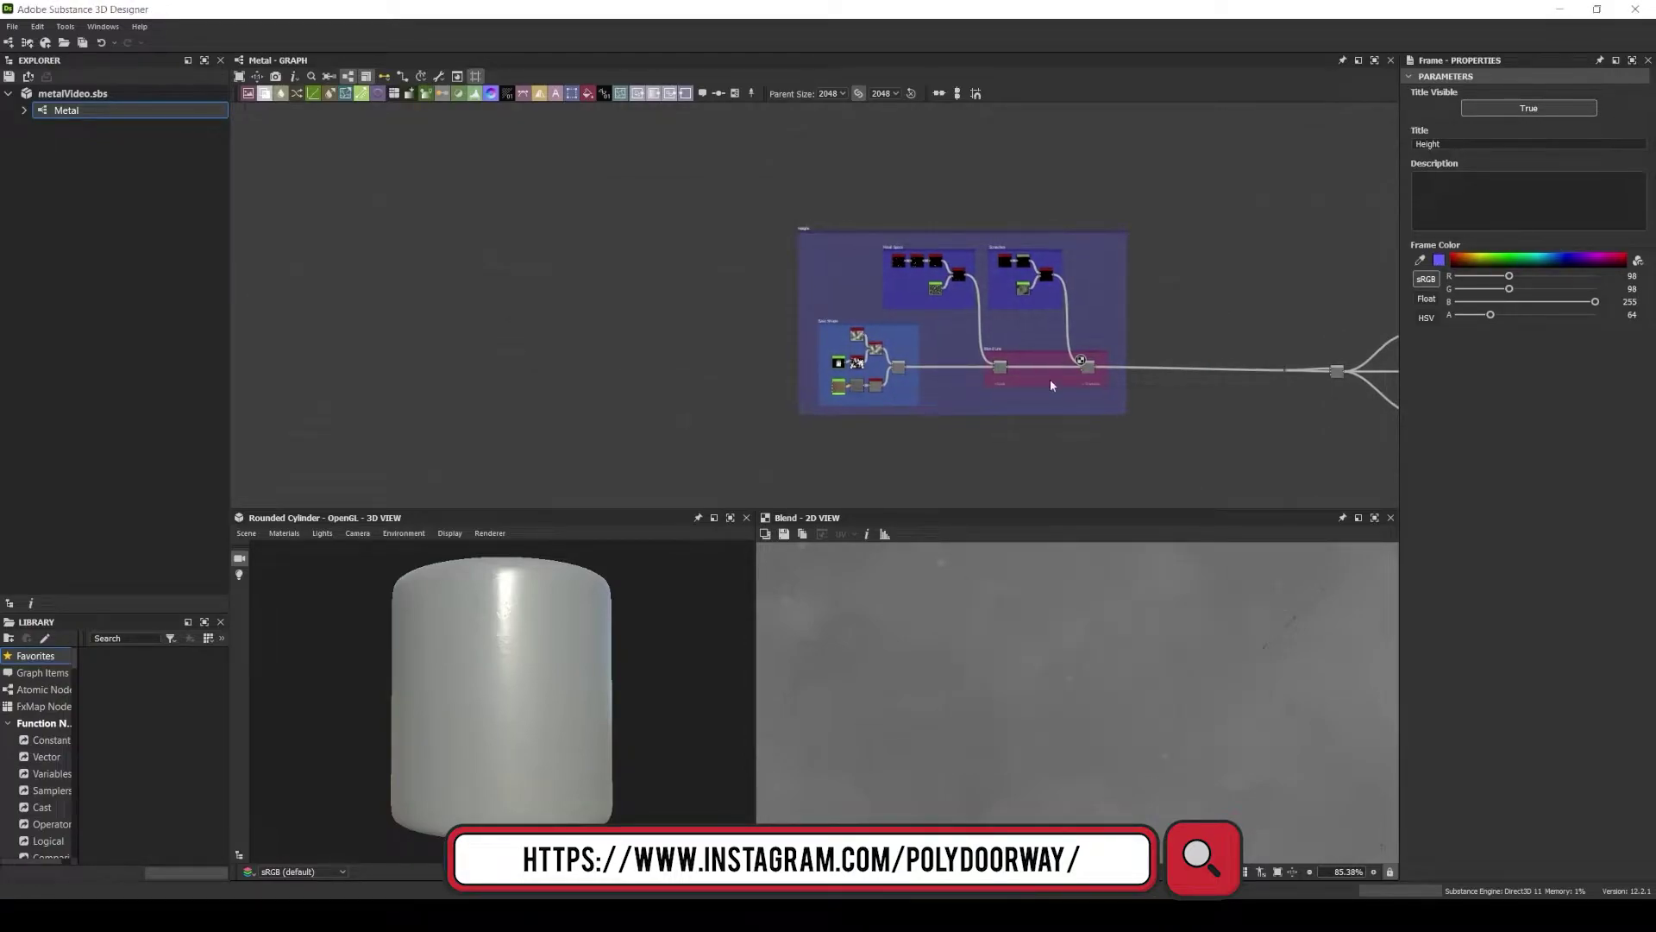
Pan and zoom the graph to bring the Height frame into view.
scroll(1049, 380, up, 4)
scroll(1027, 367, up, 3)
scroll(974, 349, down, 5)
scroll(946, 345, up, 3)
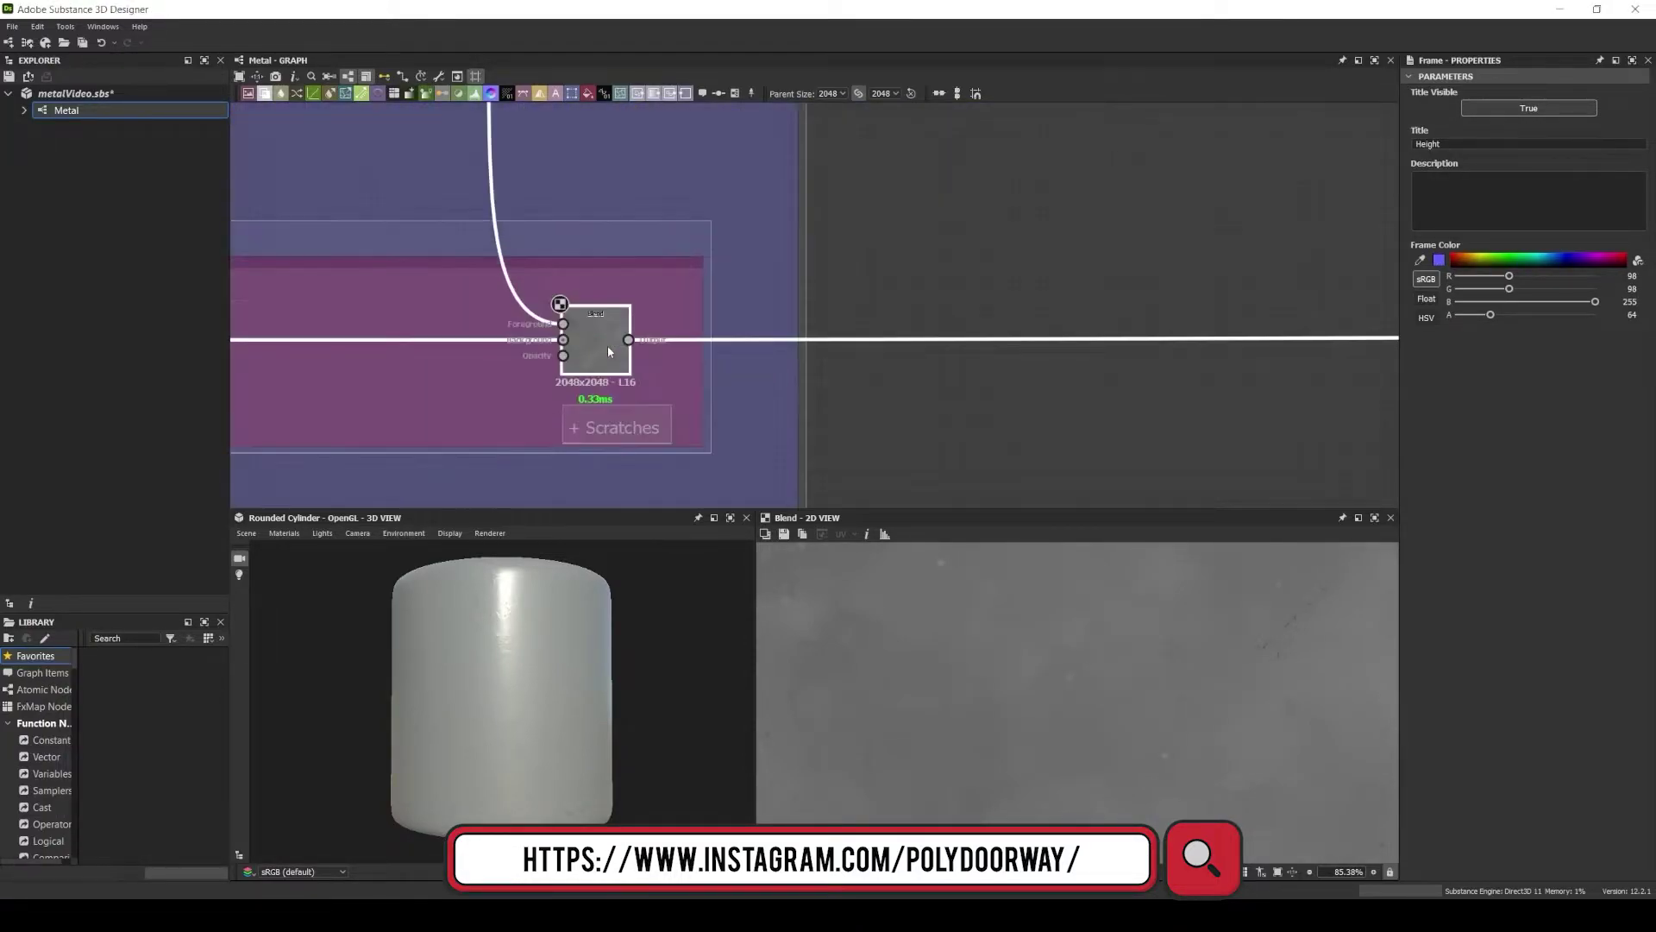
scroll(607, 345, down, 6)
mouse_move(656, 370)
middle_down()
mouse_move(769, 287)
mouse_move(762, 415)
middle_up()
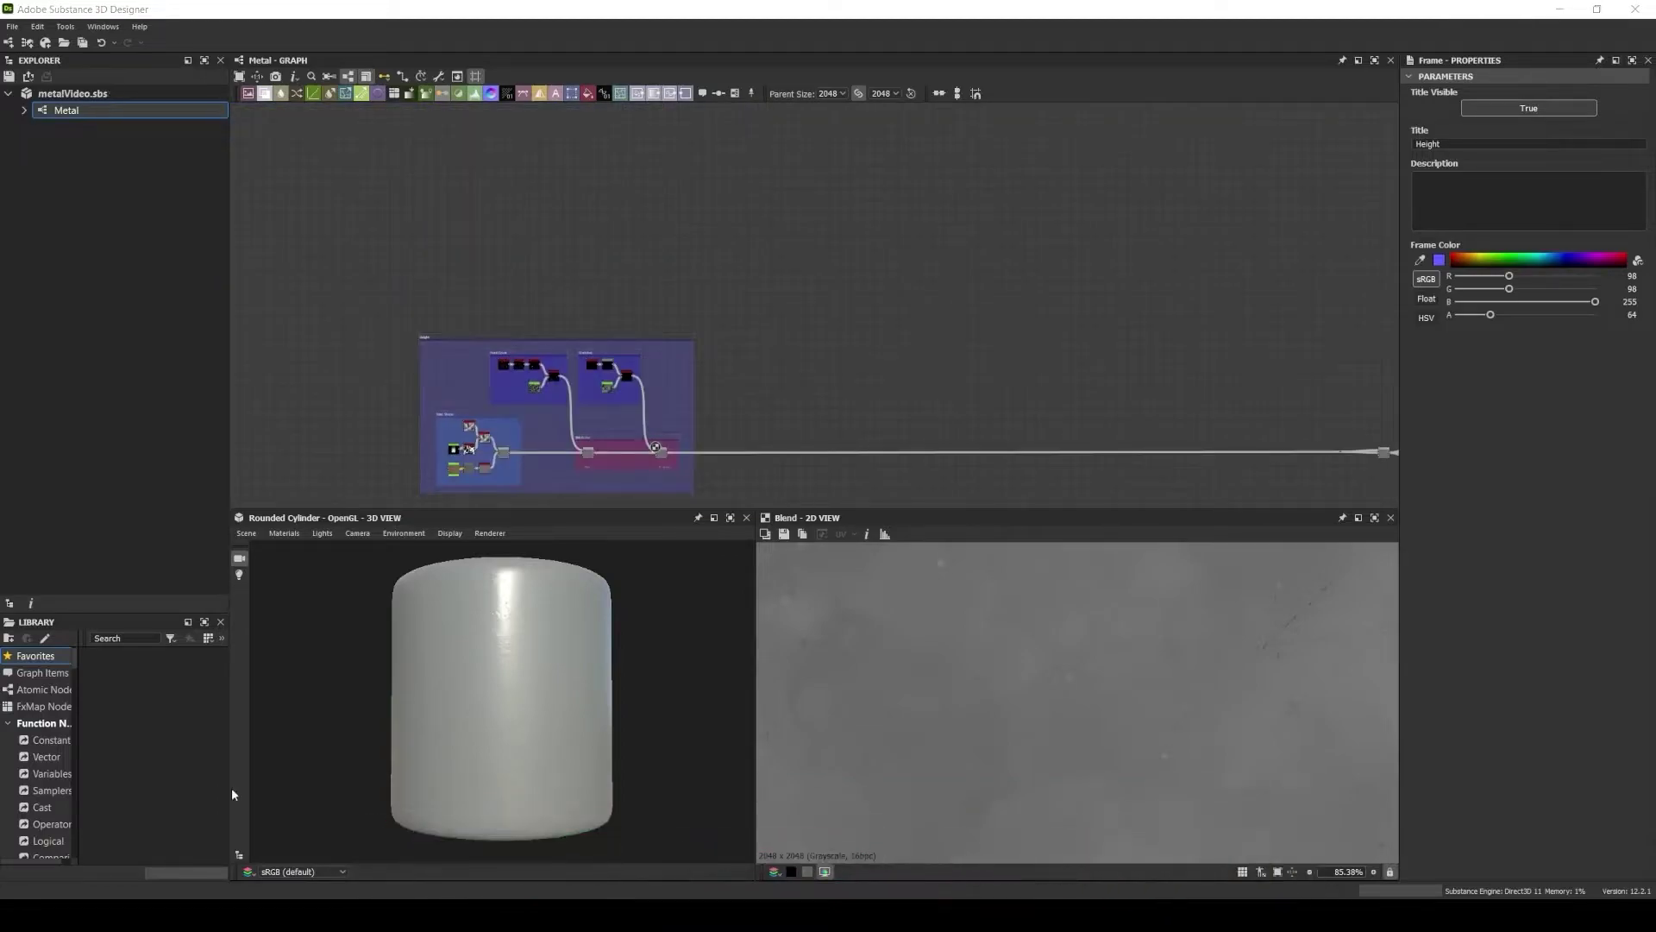
scroll(761, 416, up, 4)
scroll(819, 259, up, 2)
middle_drag(824, 249, 660, 248)
scroll(661, 248, down, 3)
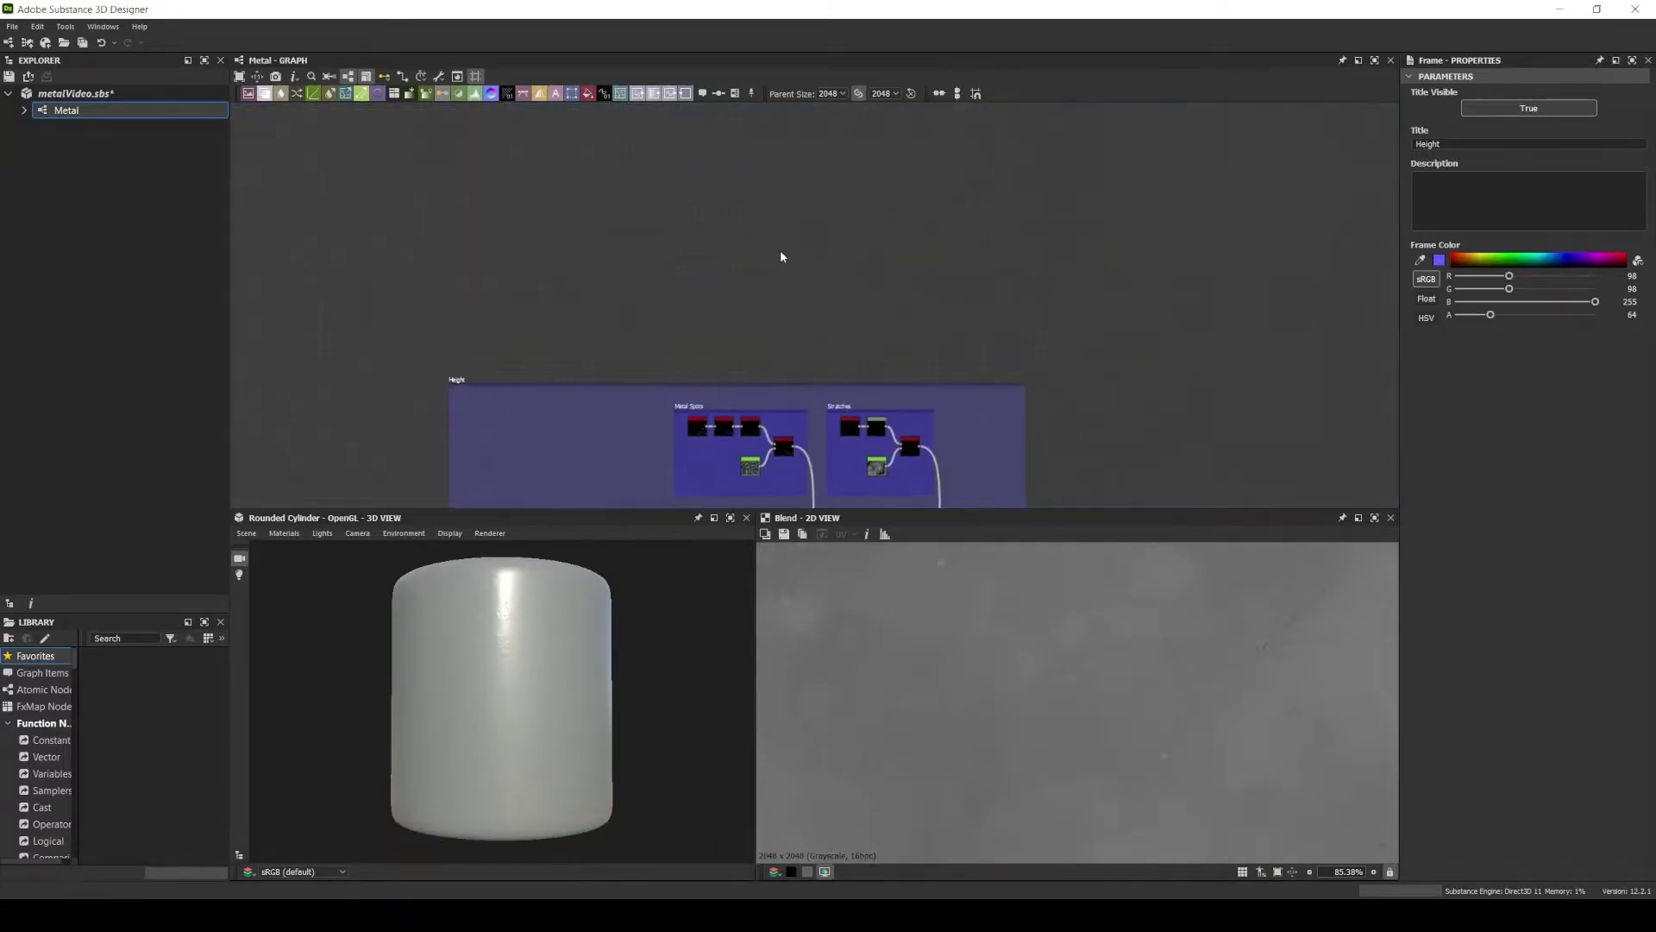
key(space)
Add a waterColorStyle node and shift its stroke Color 2 from green to purple.
text(water)
key(Return)
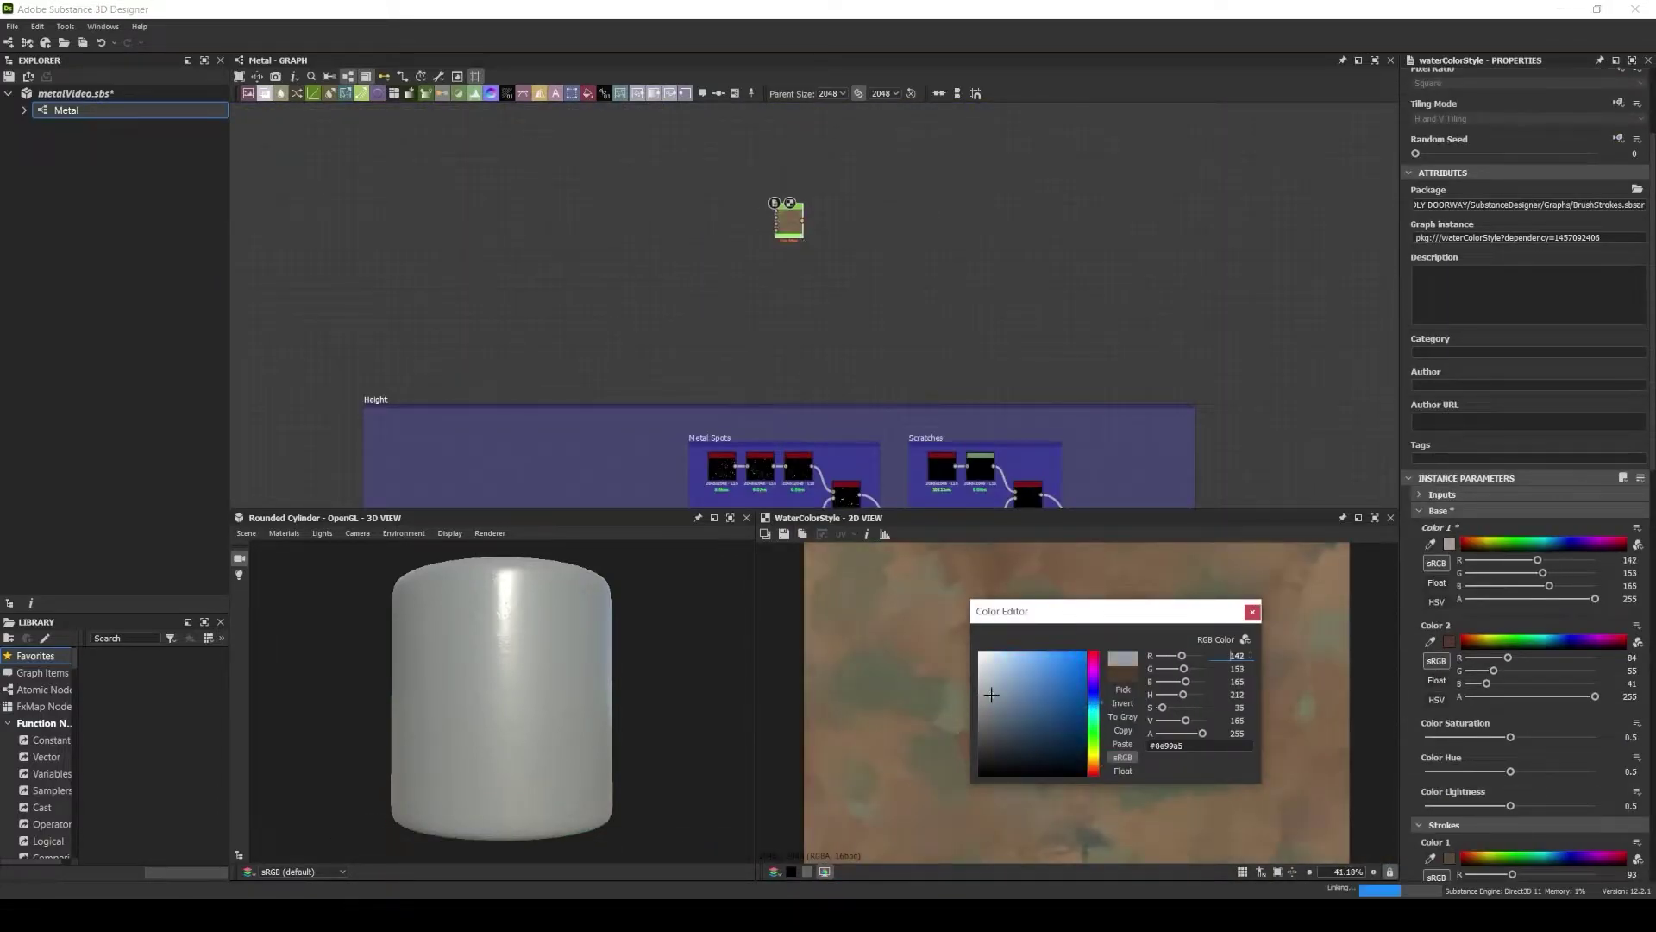
drag(1022, 718, 995, 710)
scroll(1454, 631, down, 3)
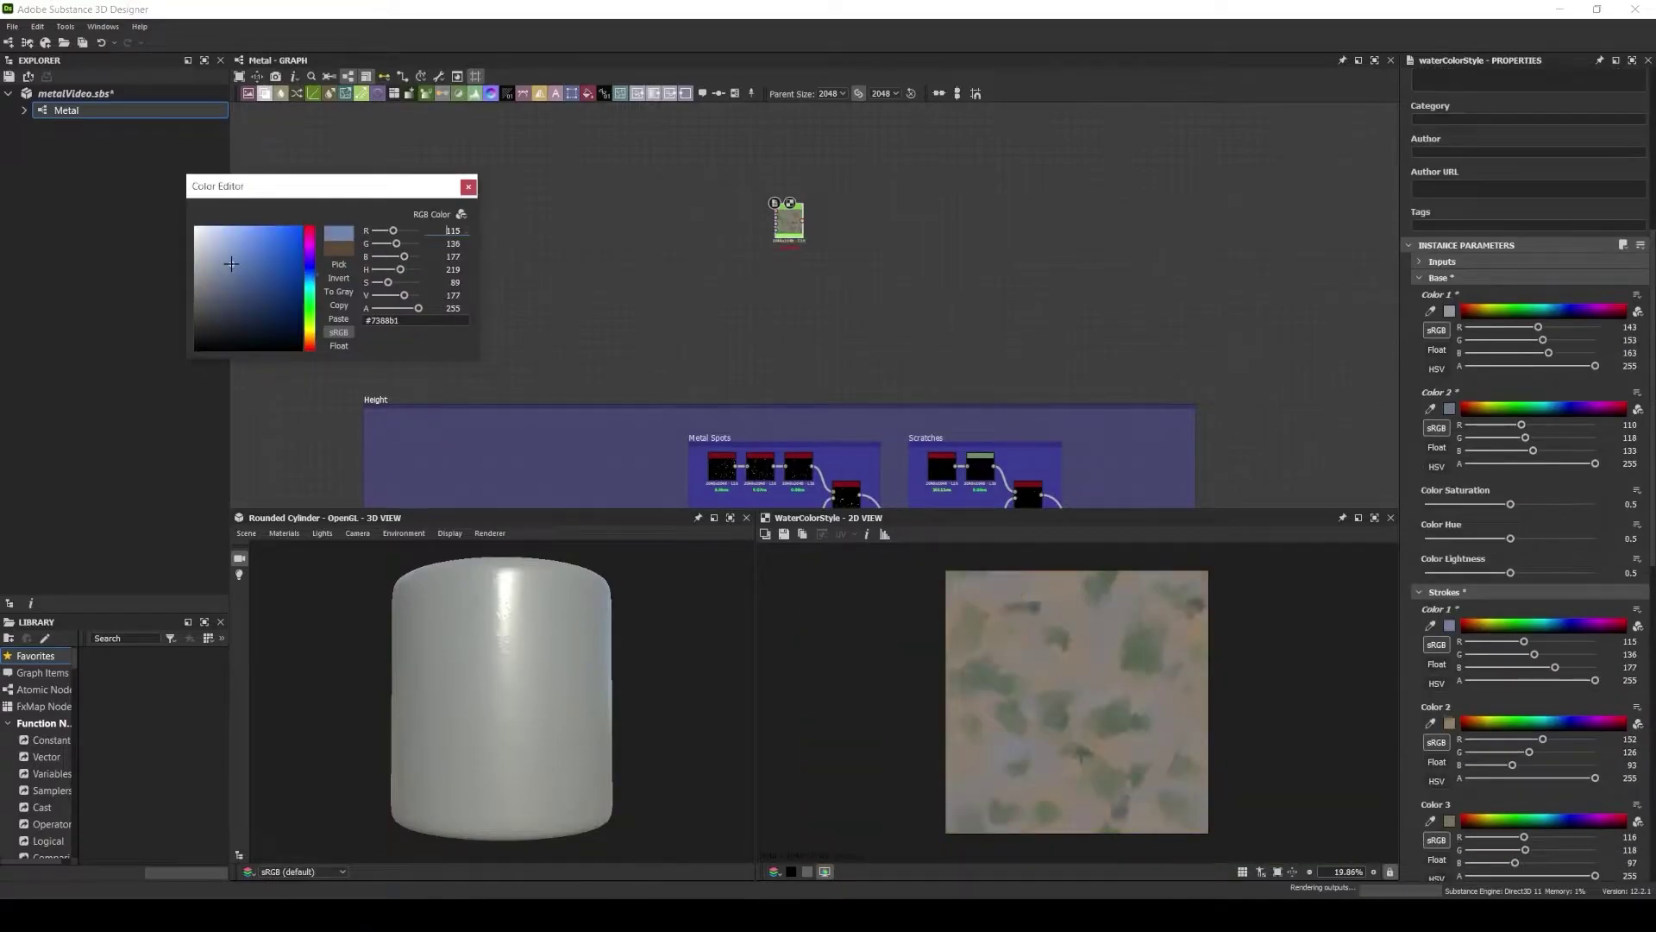
drag(227, 283, 222, 285)
scroll(1451, 649, down, 1)
click(311, 282)
click(210, 289)
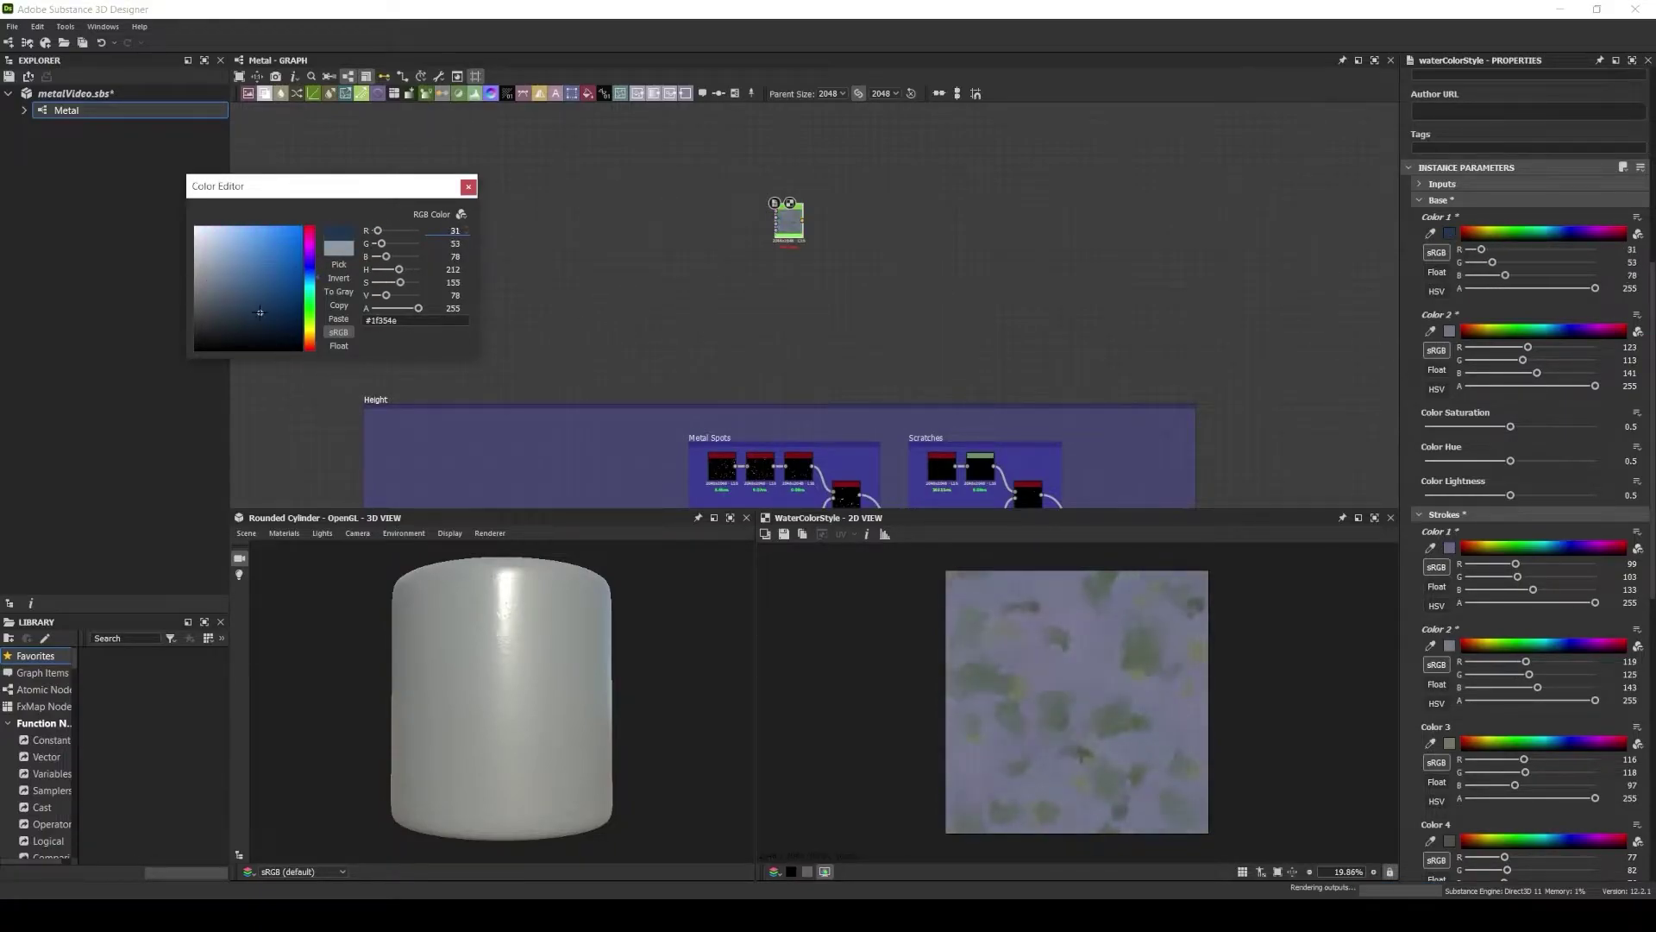
scroll(1449, 454, down, 5)
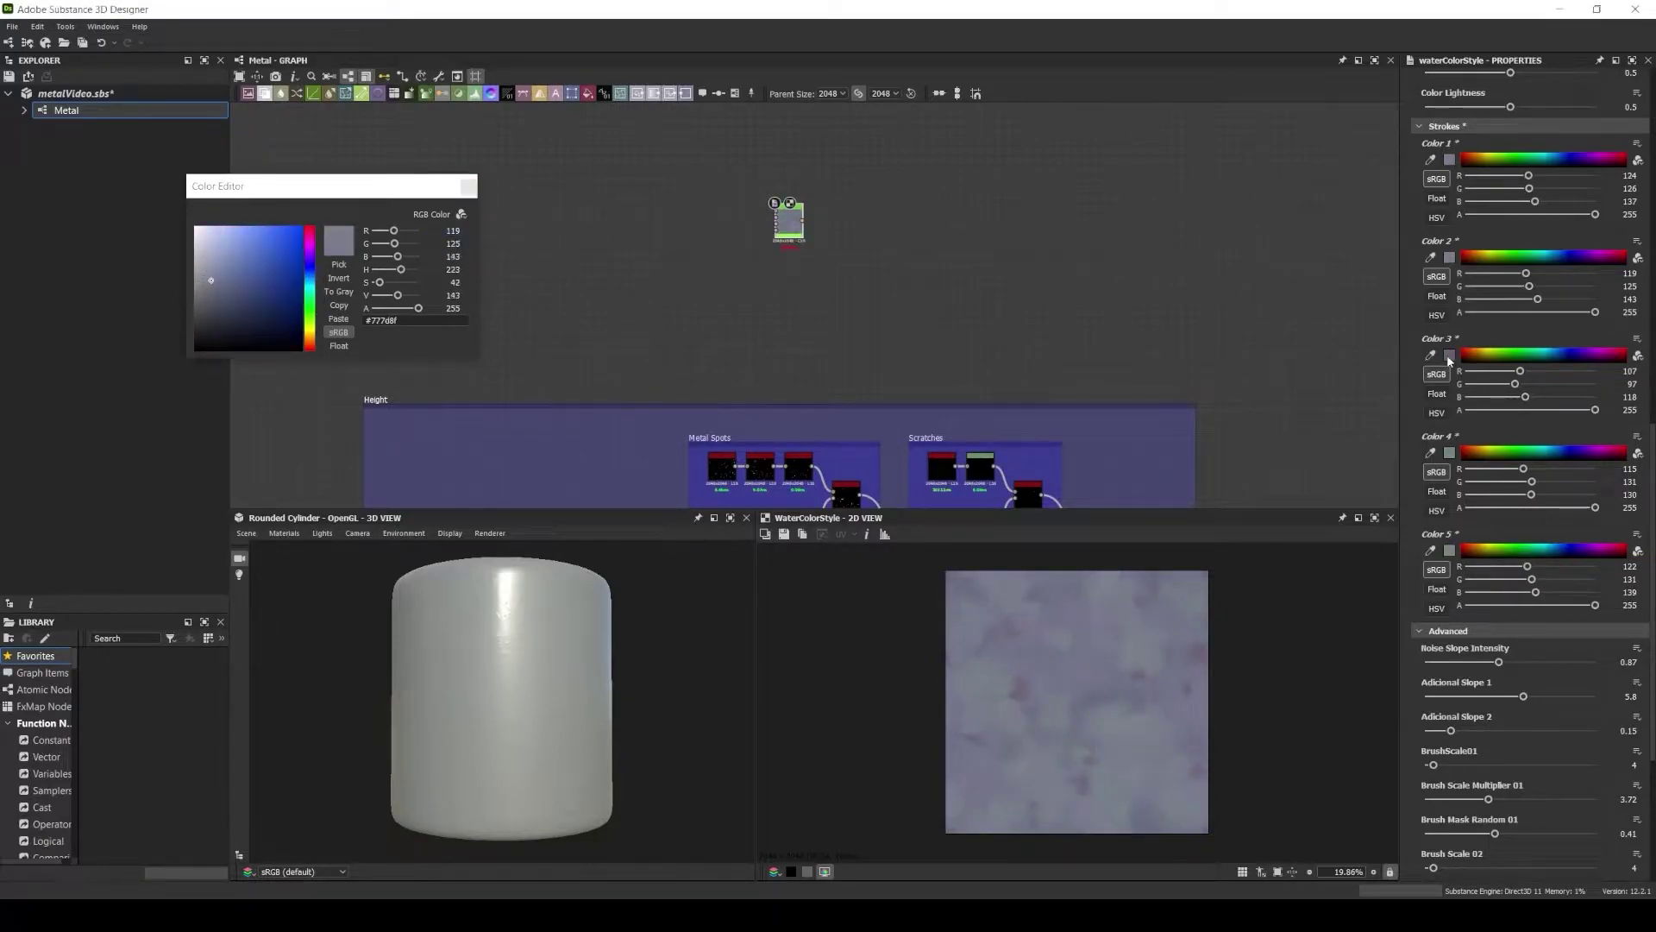
scroll(1449, 457, up, 4)
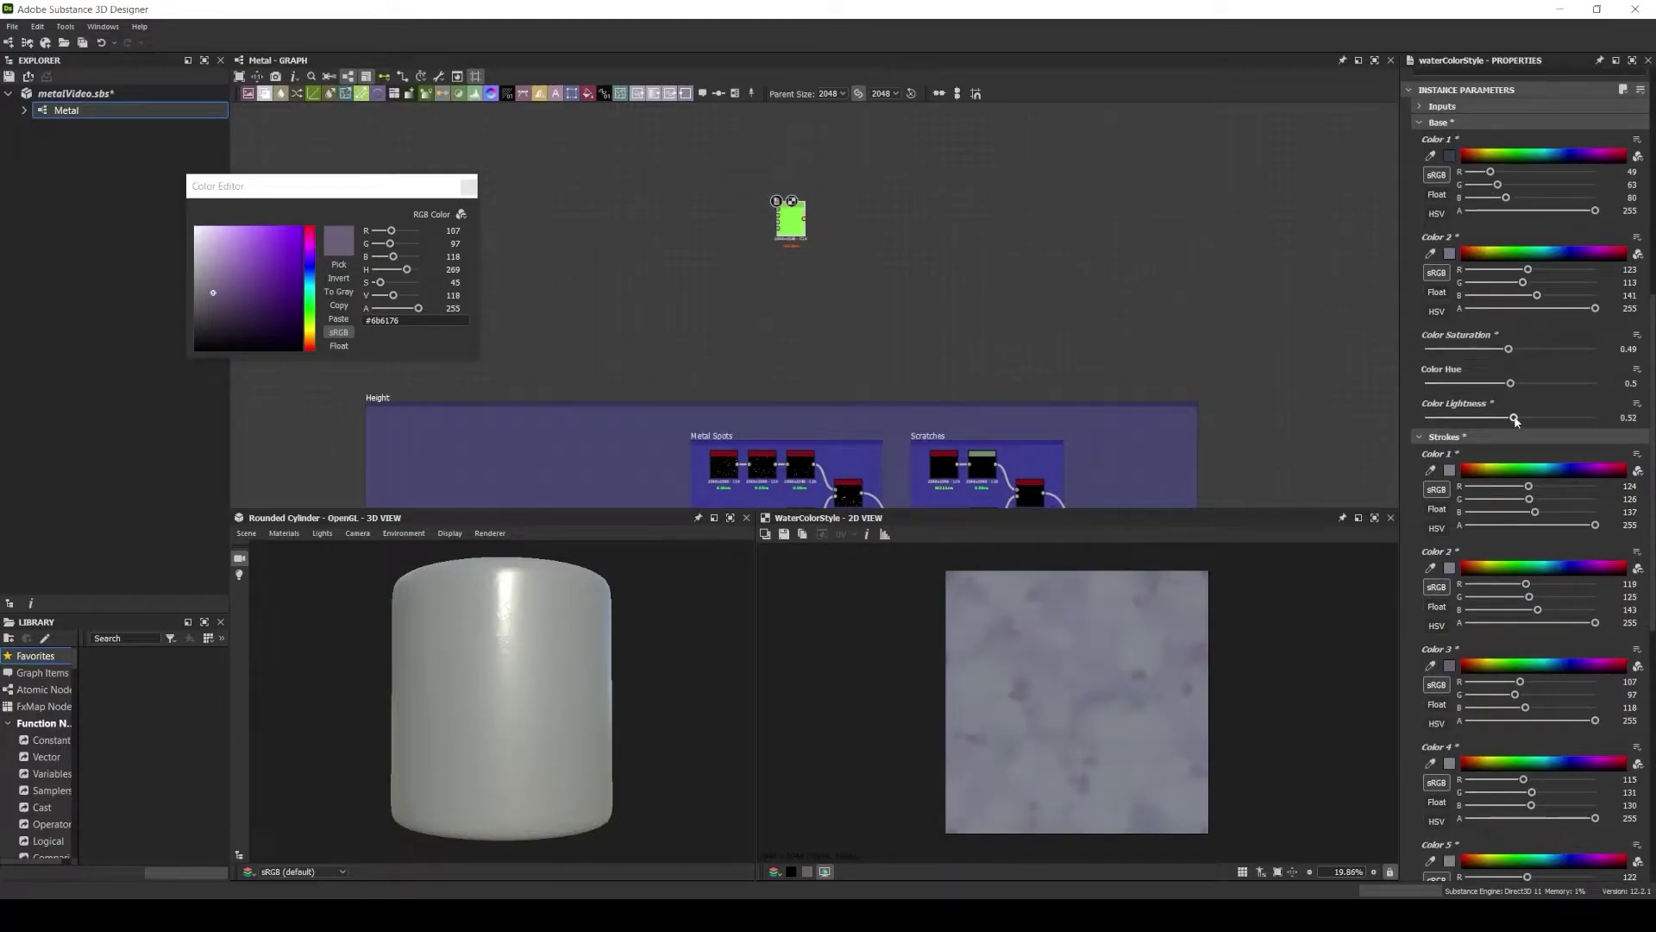
Blend a bluish-grey Uniform Color with the watercolour and frame them in magenta.
right_click(835, 313)
click(853, 321)
right_click(634, 259)
click(690, 272)
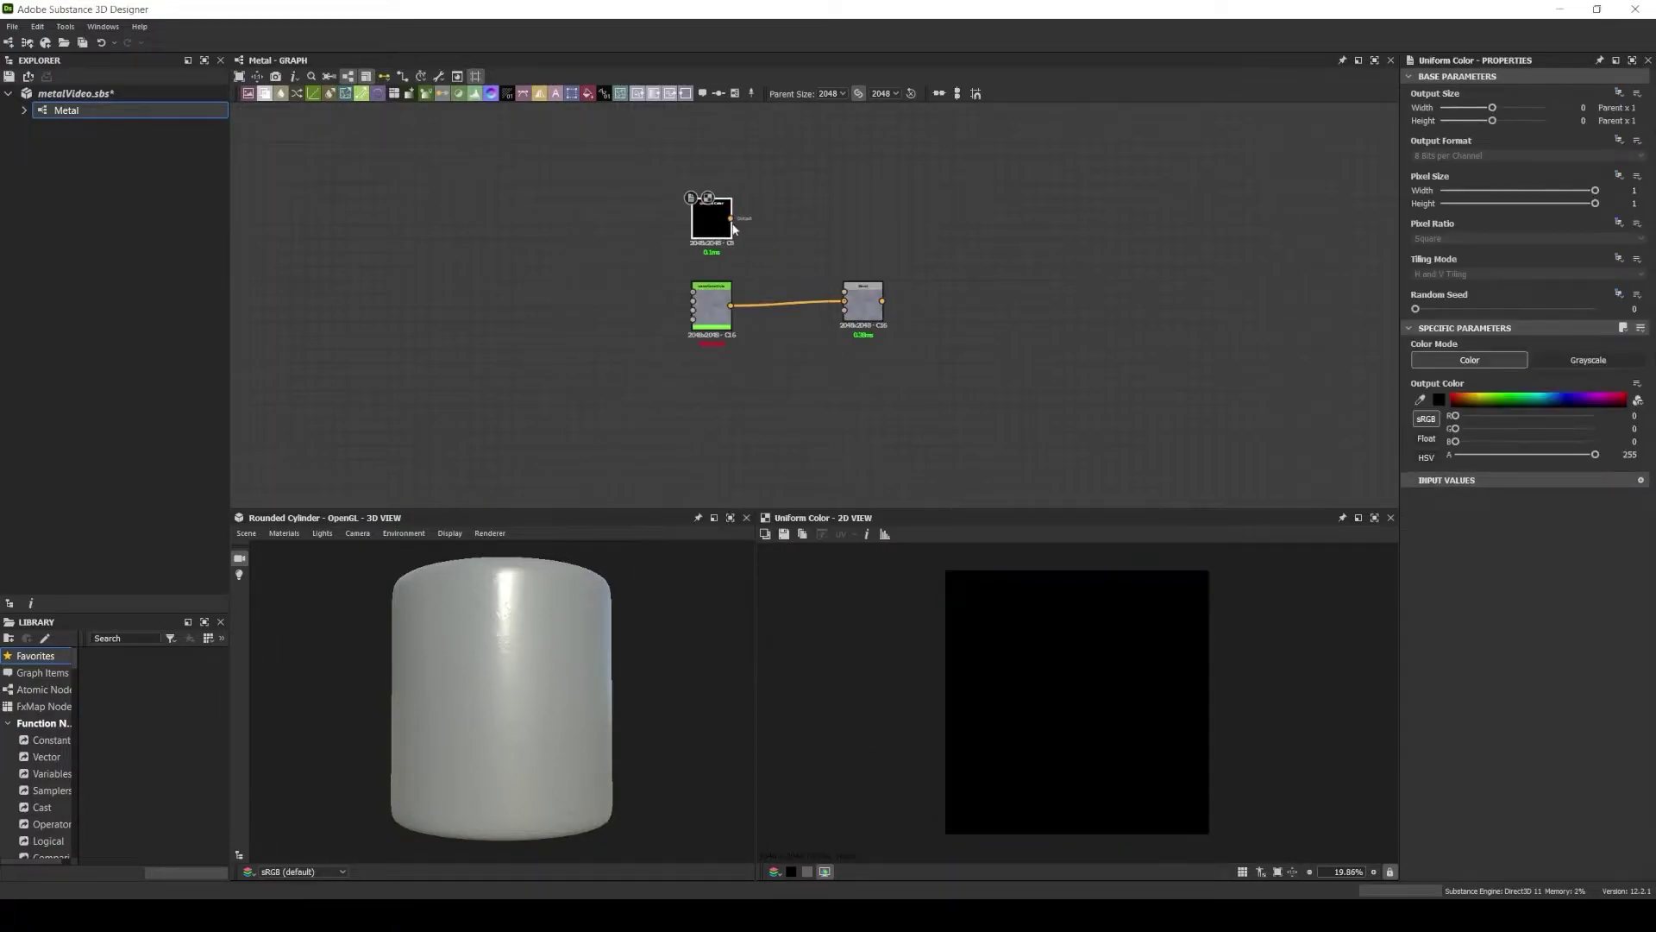
double_click(724, 224)
click(219, 323)
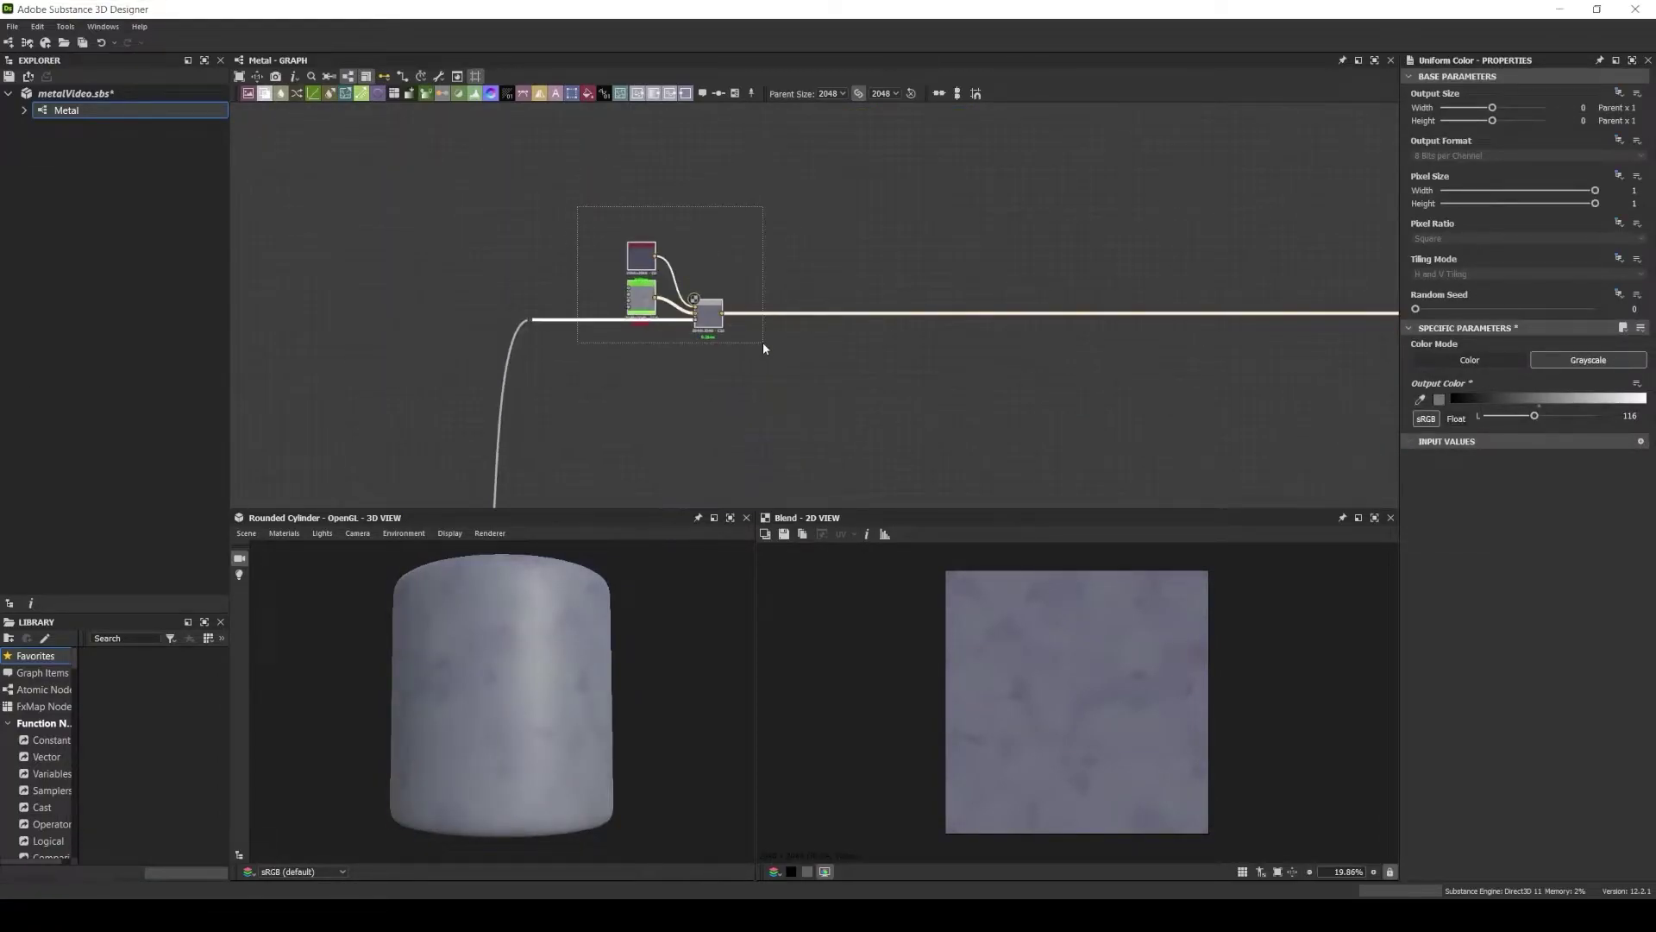
mouse_move(1481, 275)
mouse_down()
mouse_move(1595, 275)
mouse_move(1505, 295)
mouse_up()
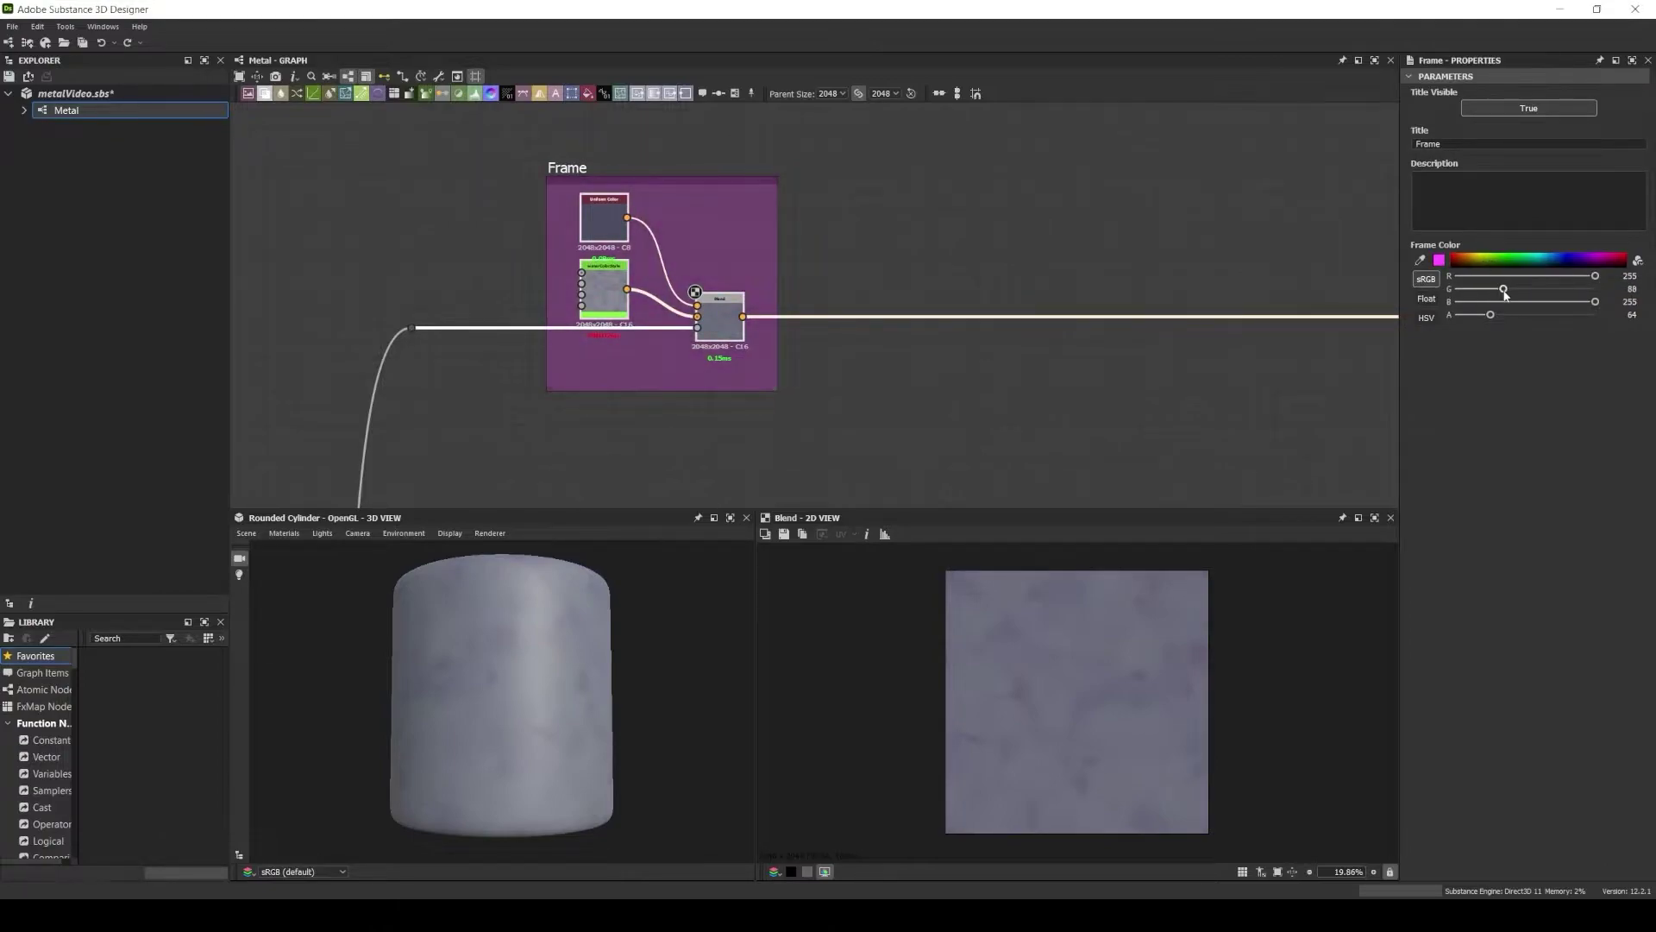
scroll(718, 345, down, 2)
Add Grunge Map 003 and a Directional Noise 4 rotated to 90° (vertical).
key(space)
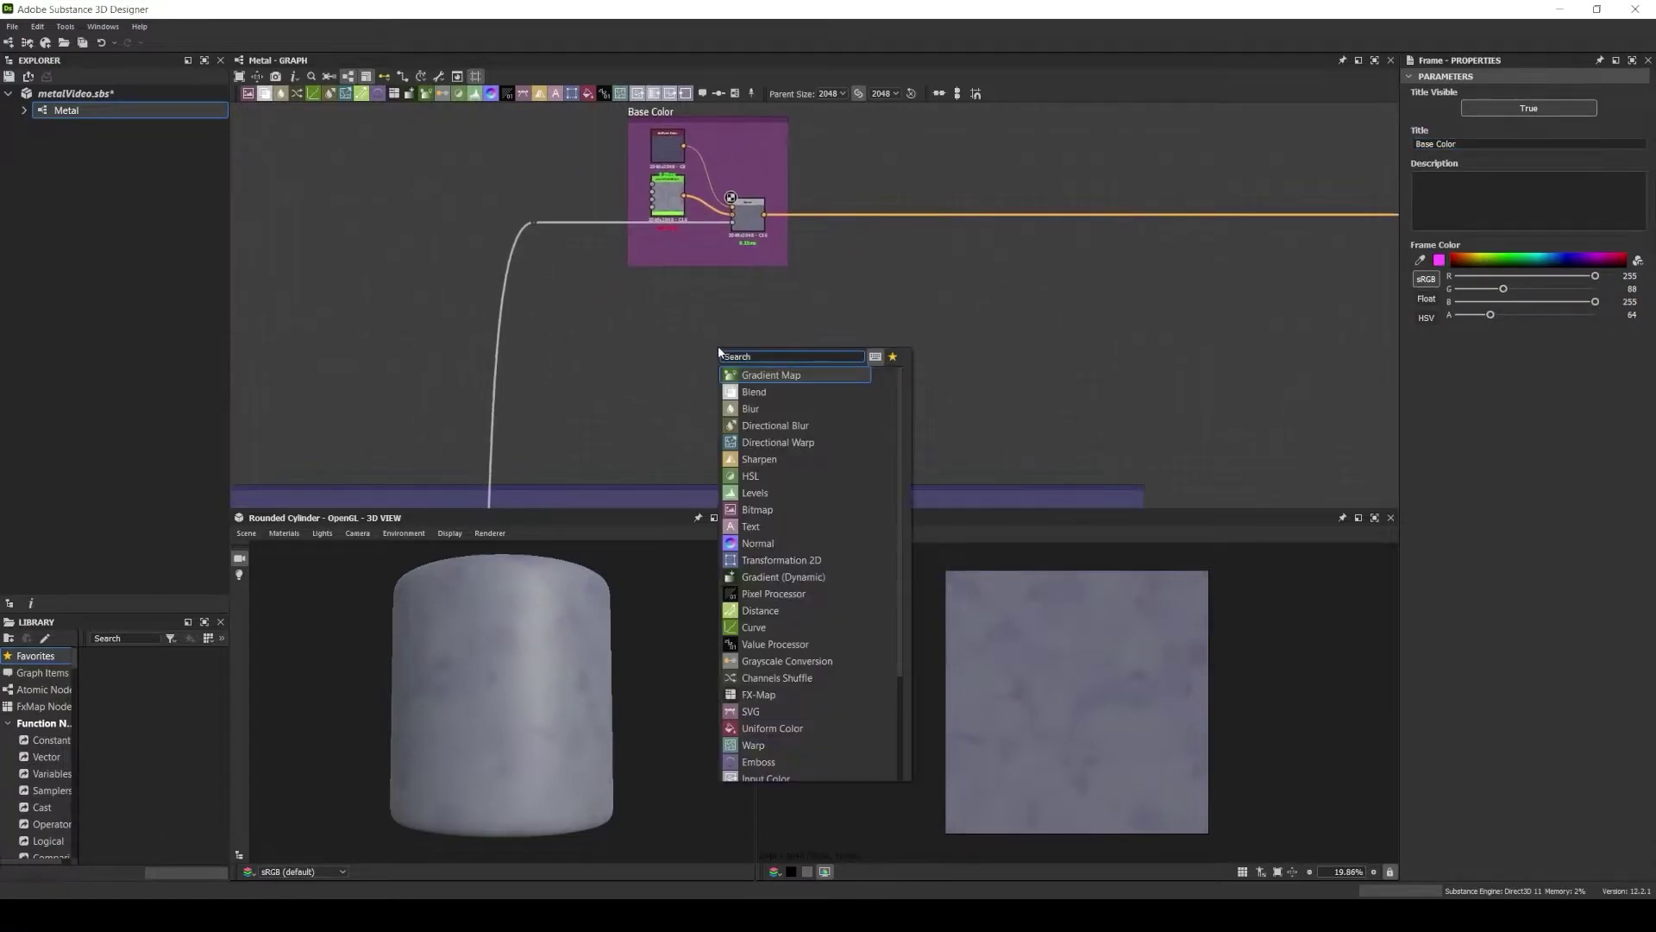
click(806, 671)
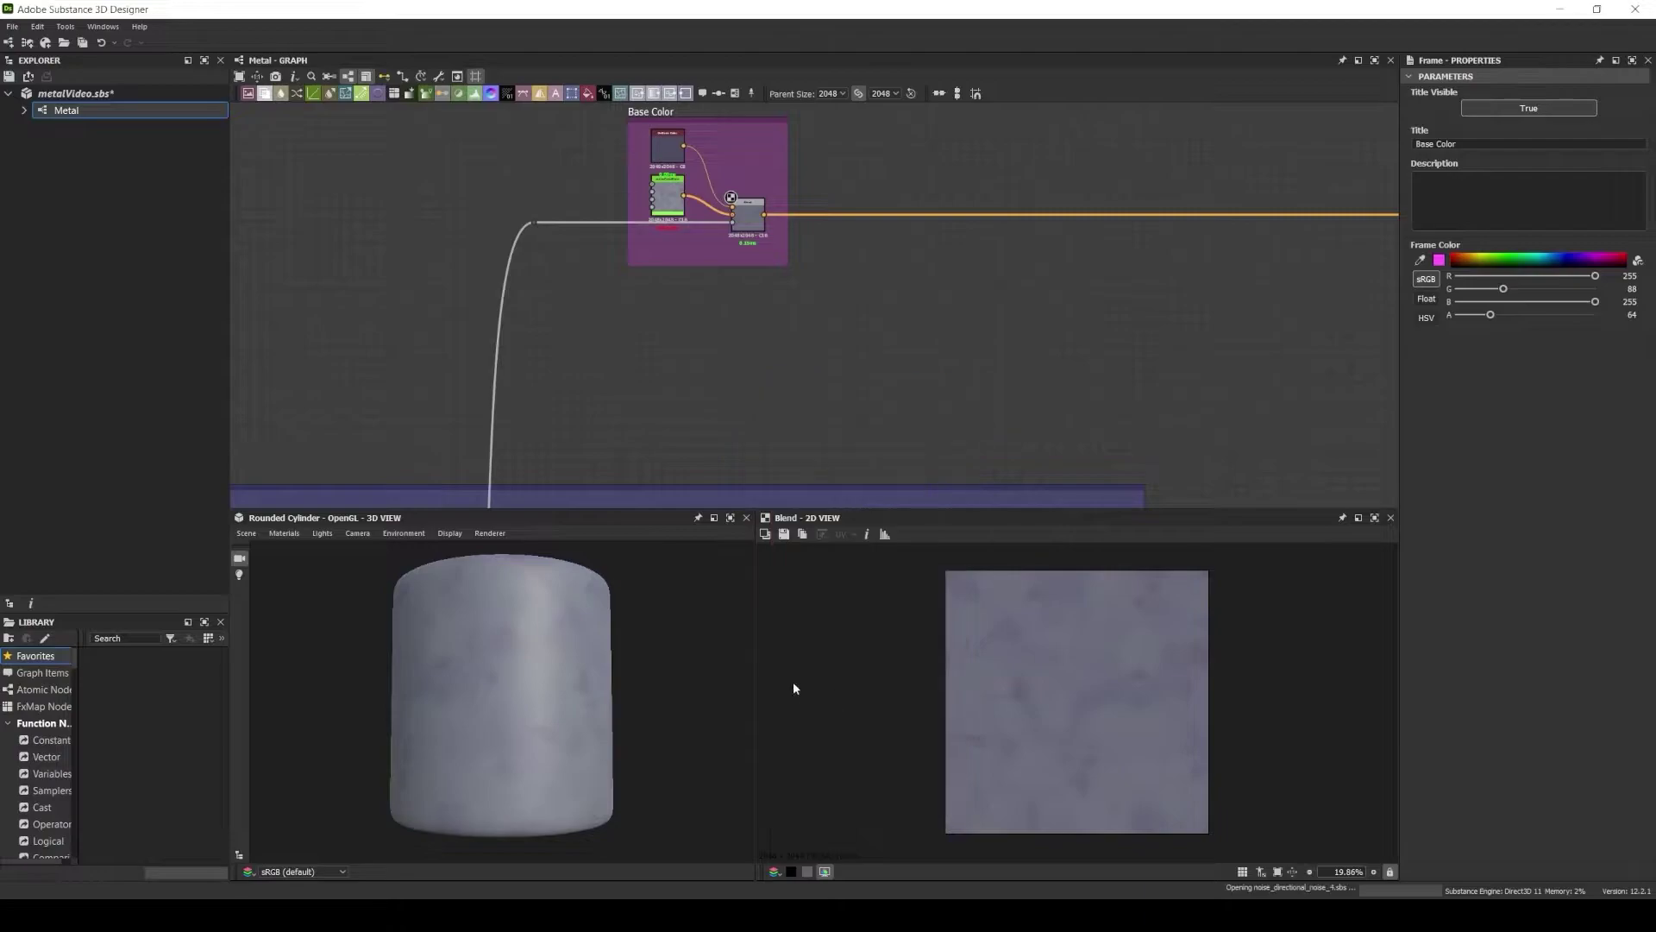
key(space)
text(dire)
click(742, 509)
click(1541, 757)
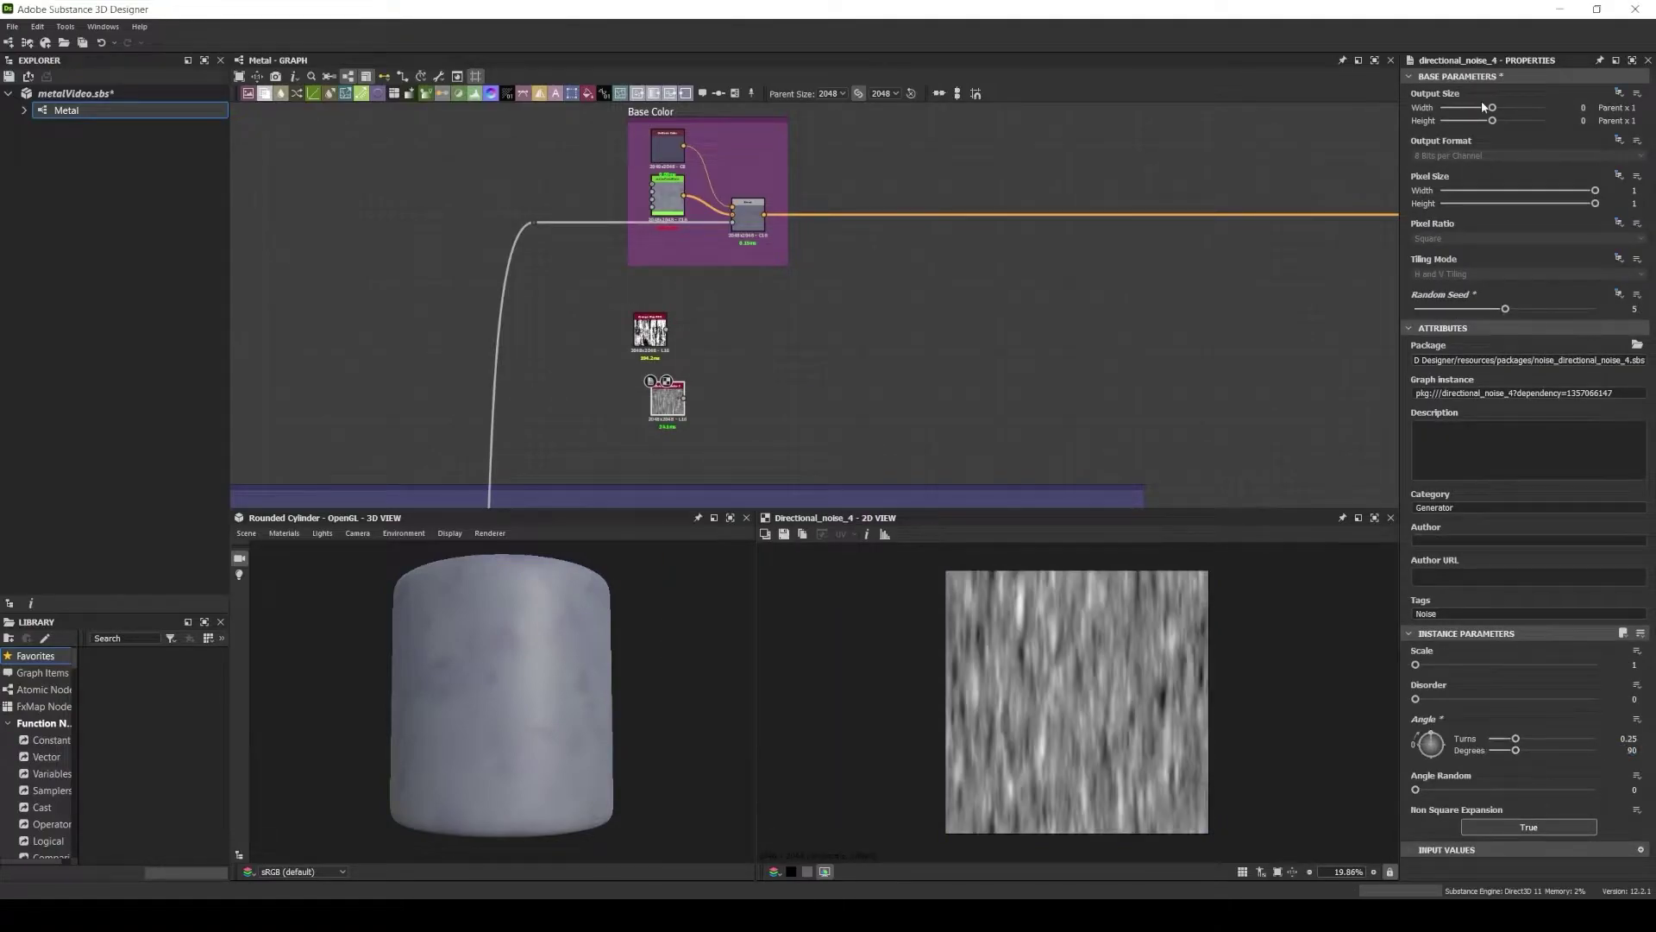
Set the grunge map's random seed to 2 and adjust its pattern settings.
scroll(673, 409, up, 3)
click(632, 267)
drag(1433, 308, 1451, 309)
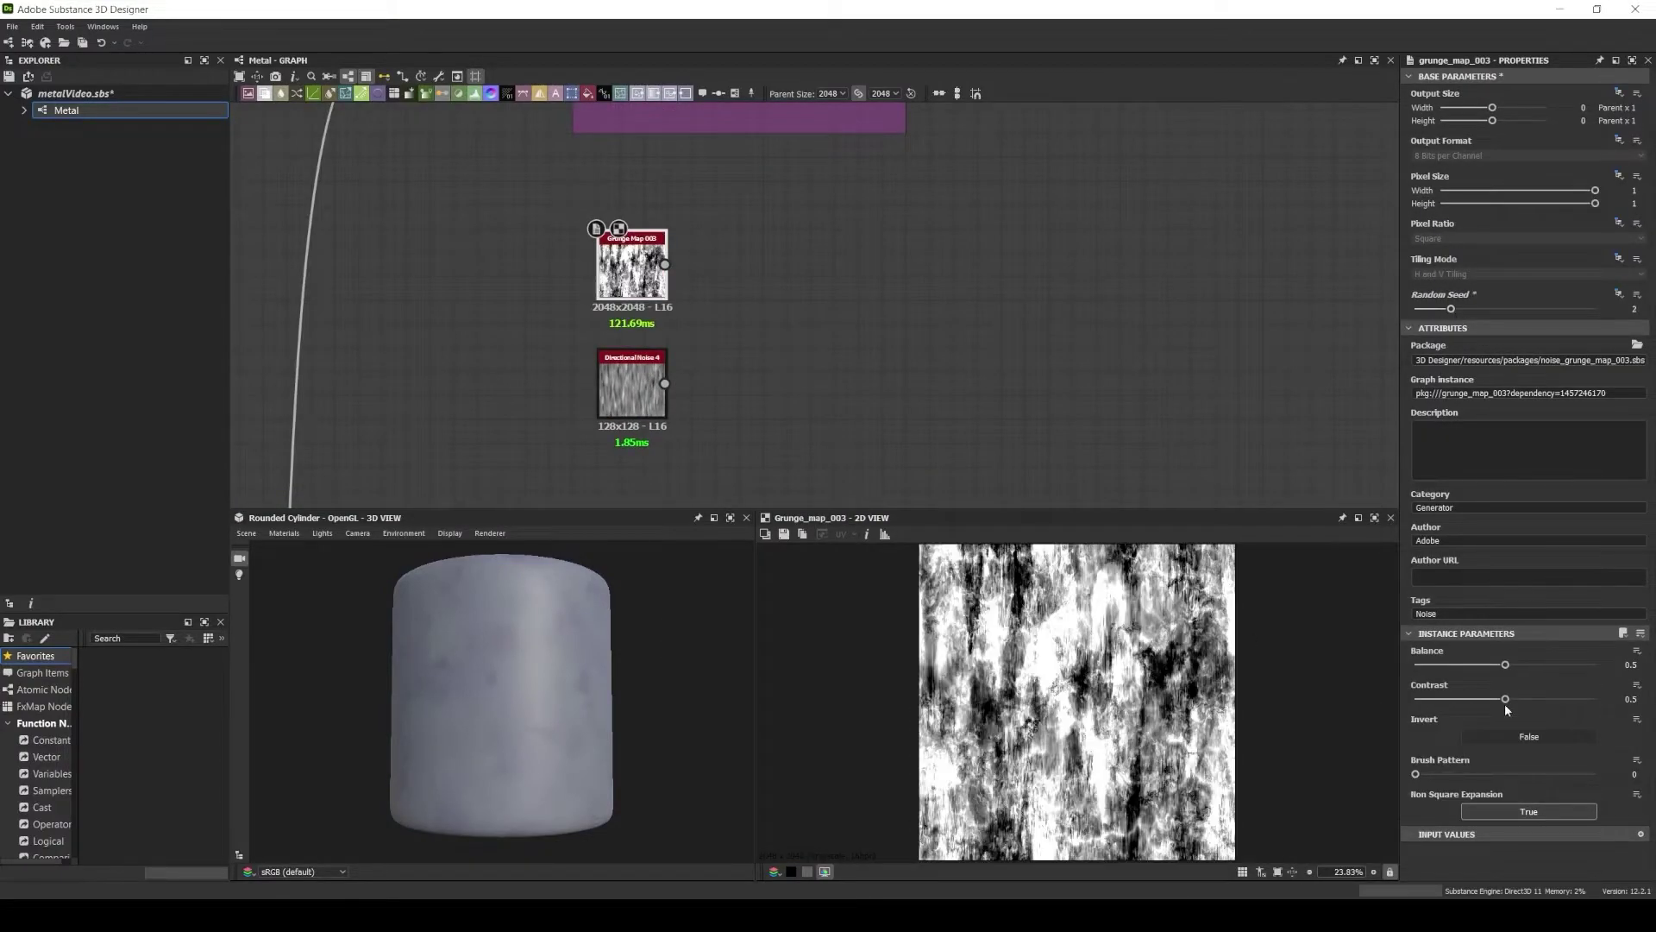
drag(1415, 774, 1443, 773)
Add a Slope Blur Grayscale fed by the grunge map, with higher samples and intensity.
drag(583, 220, 690, 414)
key(space)
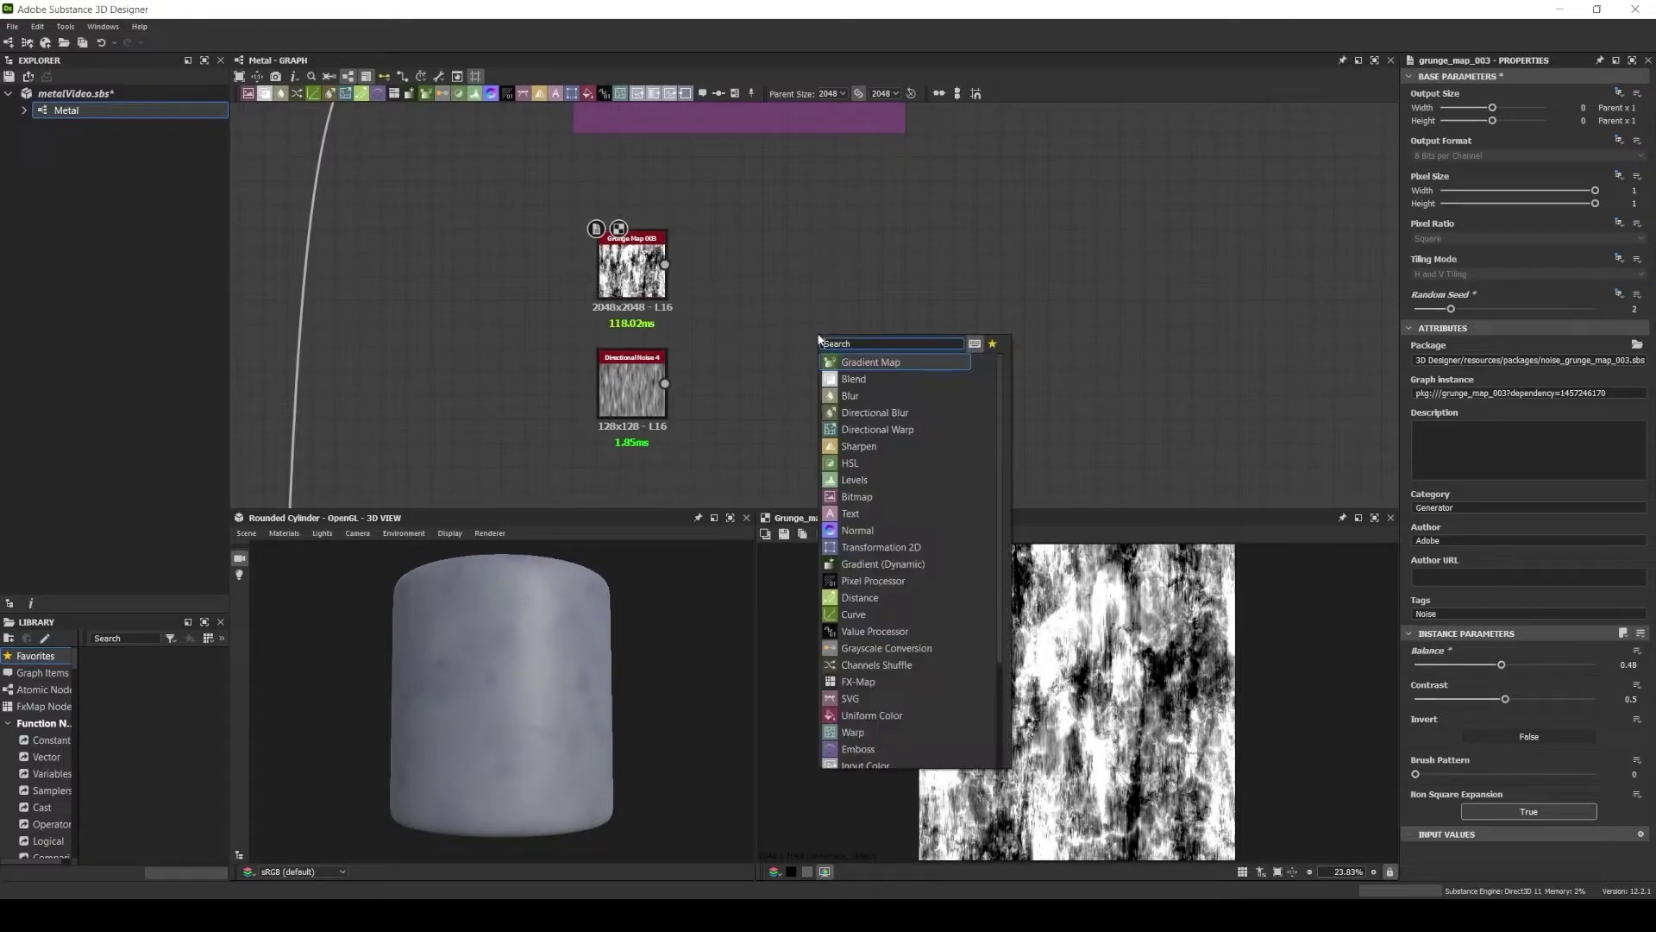
text(slope)
key(Return)
mouse_move(1459, 665)
mouse_down()
mouse_move(1597, 664)
mouse_move(1602, 700)
mouse_up()
drag(563, 432, 755, 397)
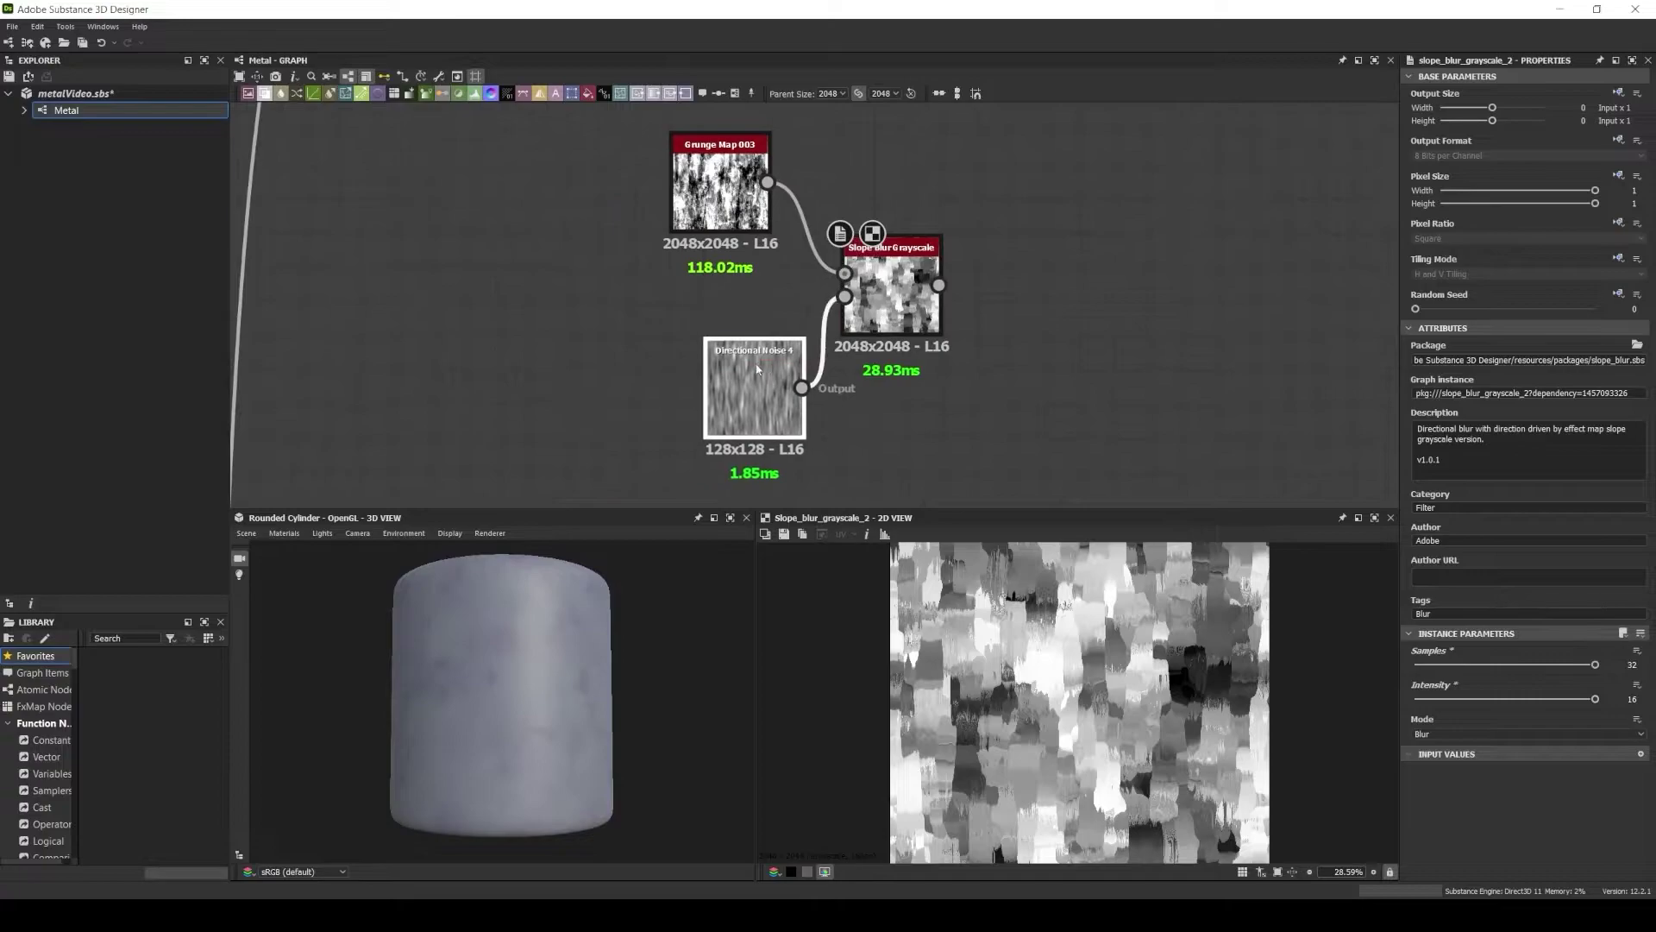
Wrap the three nodes in a magenta frame titled 'Color Variation'.
key(ctrl+a)
key(ctrl+f)
drag(1470, 275, 1595, 275)
drag(1533, 288, 1454, 288)
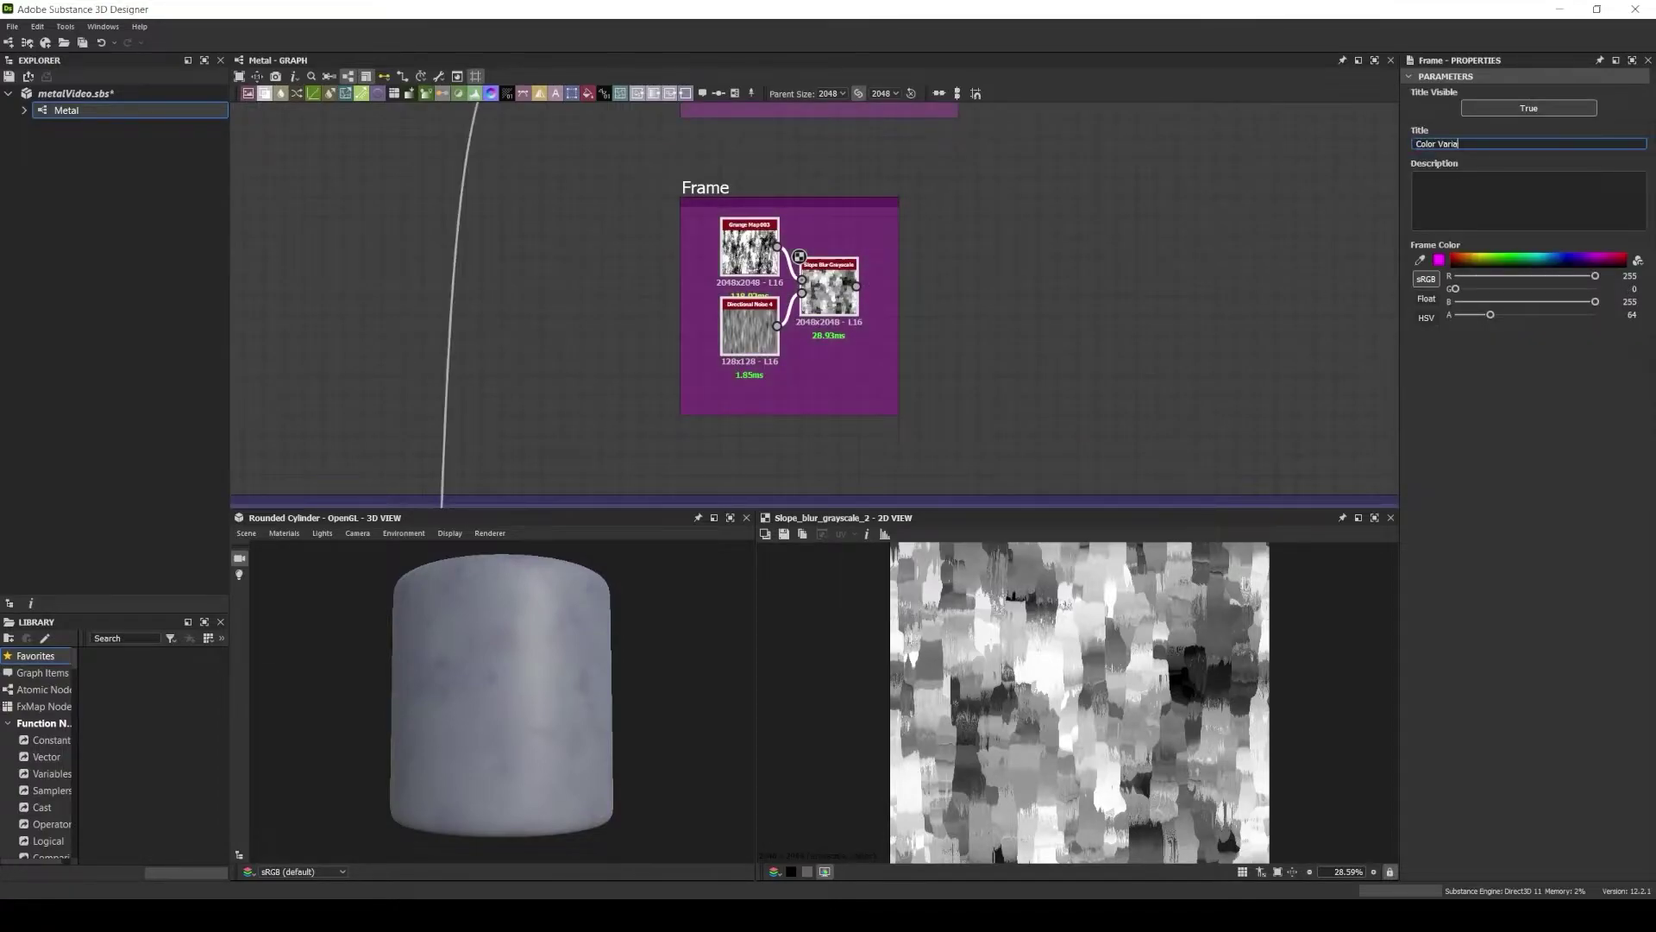
text(tion)
key(Return)
Add a purple Uniform Color node above the Blend on the colour line.
scroll(828, 317, down, 3)
double_click(1027, 245)
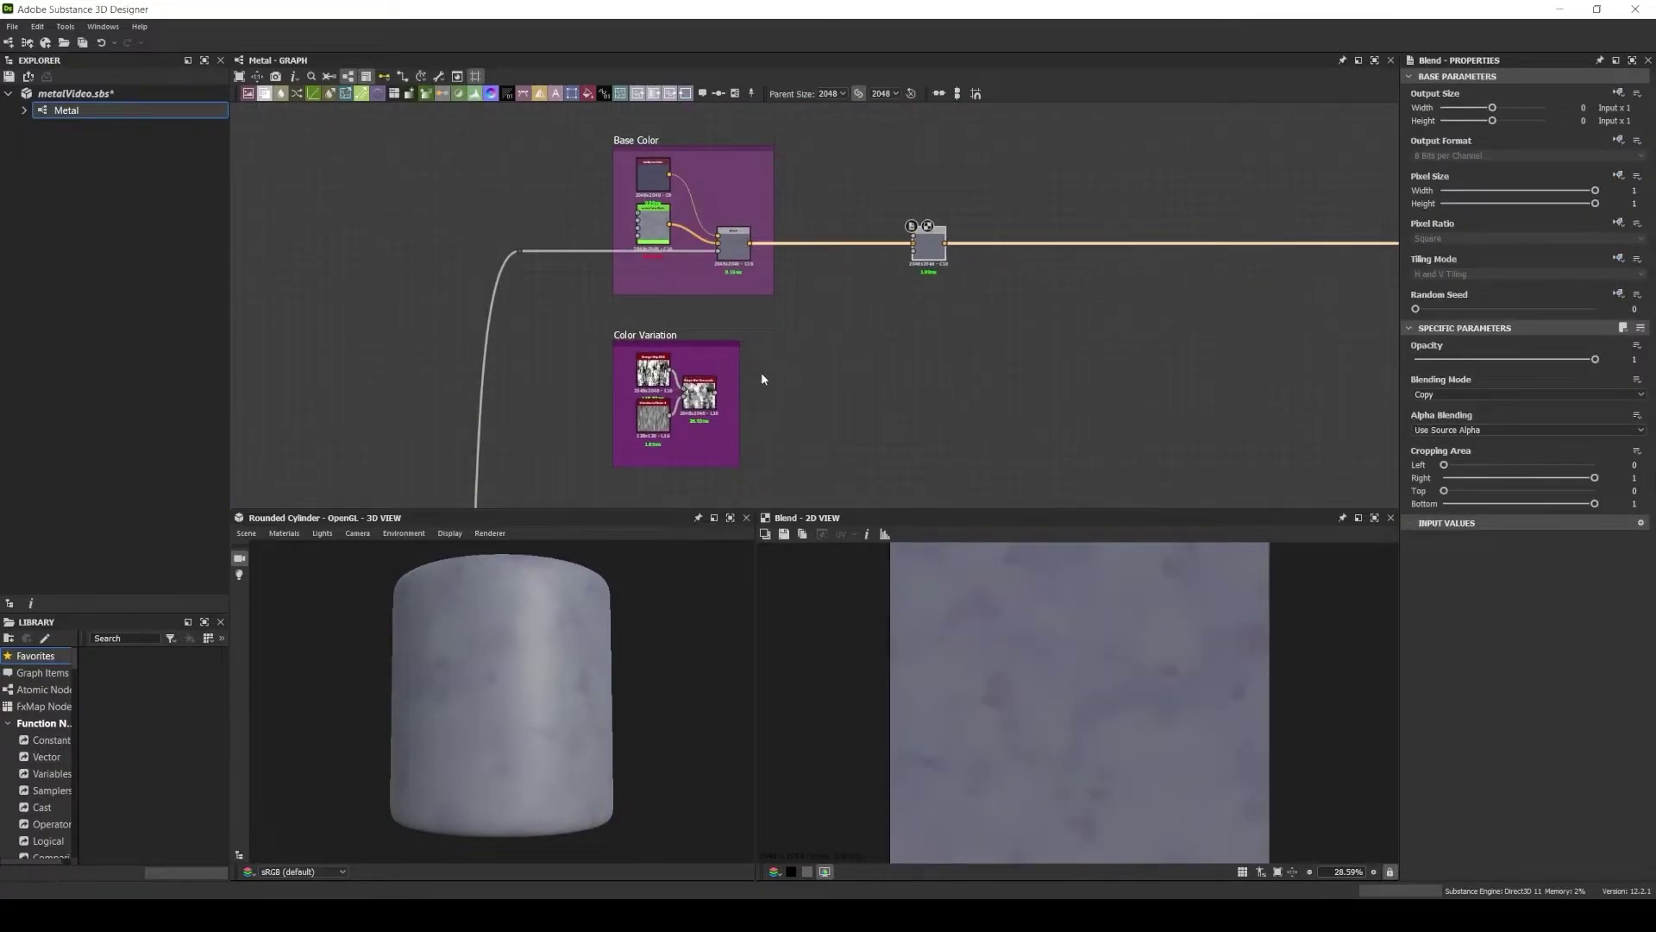
middle_drag(763, 377, 740, 519)
key(space)
text(uniform)
key(Return)
drag(345, 258, 345, 310)
drag(1595, 414, 1519, 415)
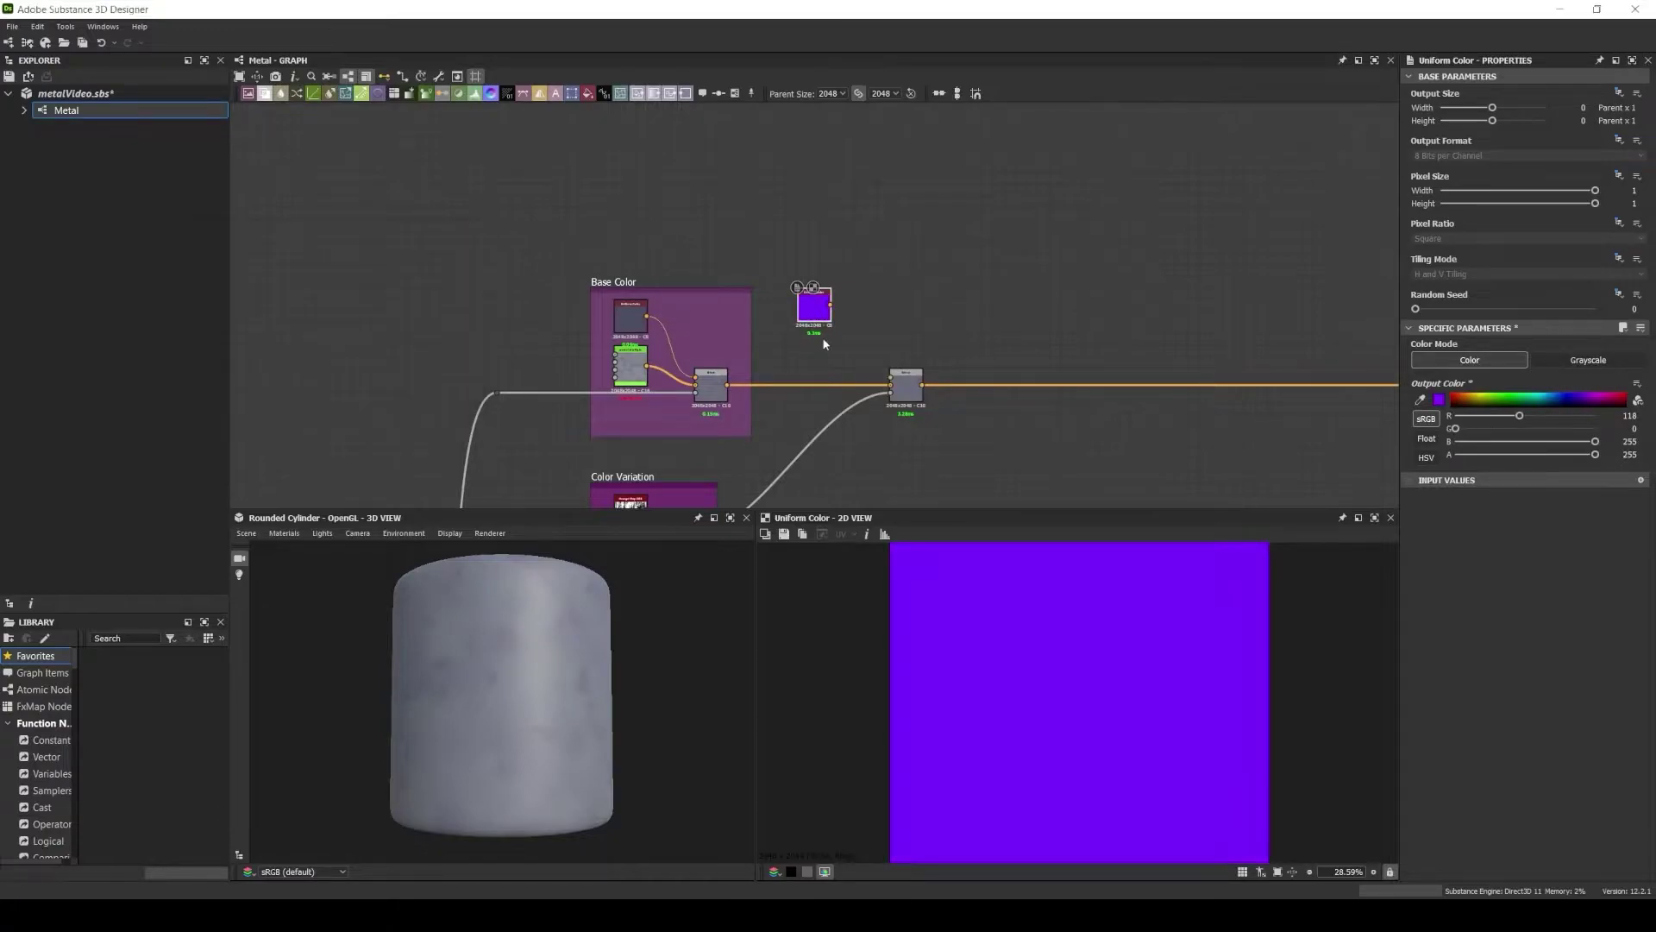
Blend the purple colour onto the material at 0.07 opacity.
drag(830, 306, 890, 377)
double_click(906, 384)
drag(1466, 359, 1428, 359)
Add a BrushStroke01 node in empty graph space.
scroll(968, 258, down, 2)
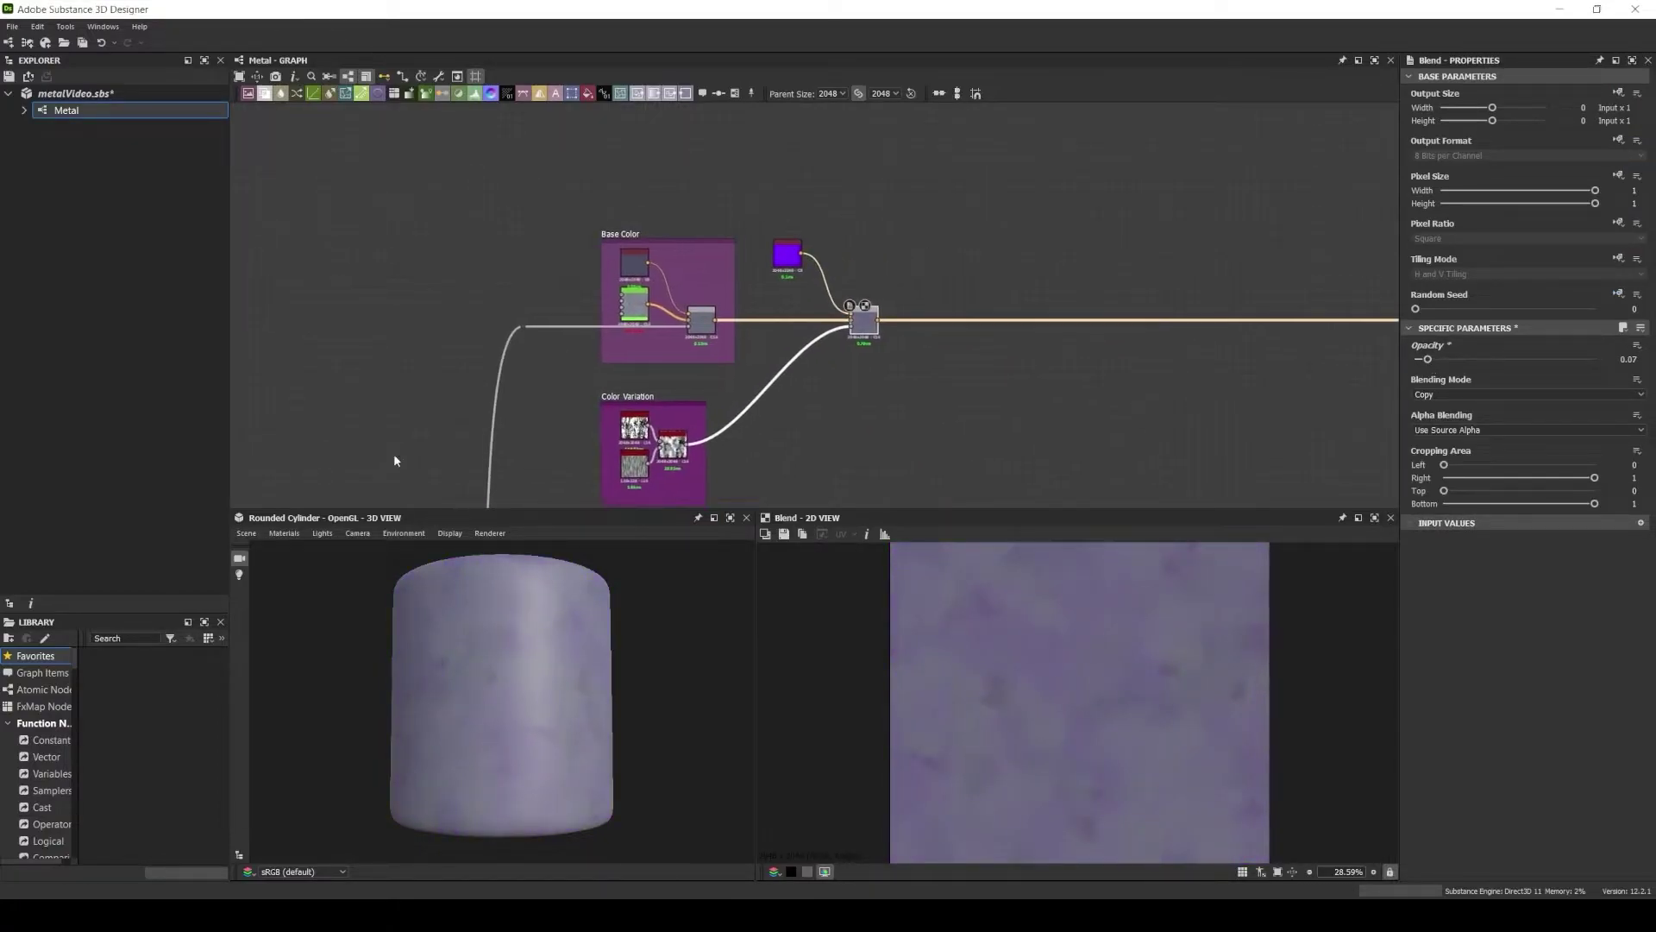
middle_drag(395, 461, 473, 279)
scroll(888, 293, up, 2)
key(space)
text(brush)
key(Return)
Add a Grunge Leaks node and a Tile Generator fed by BrushStroke01.
key(space)
text(grunge)
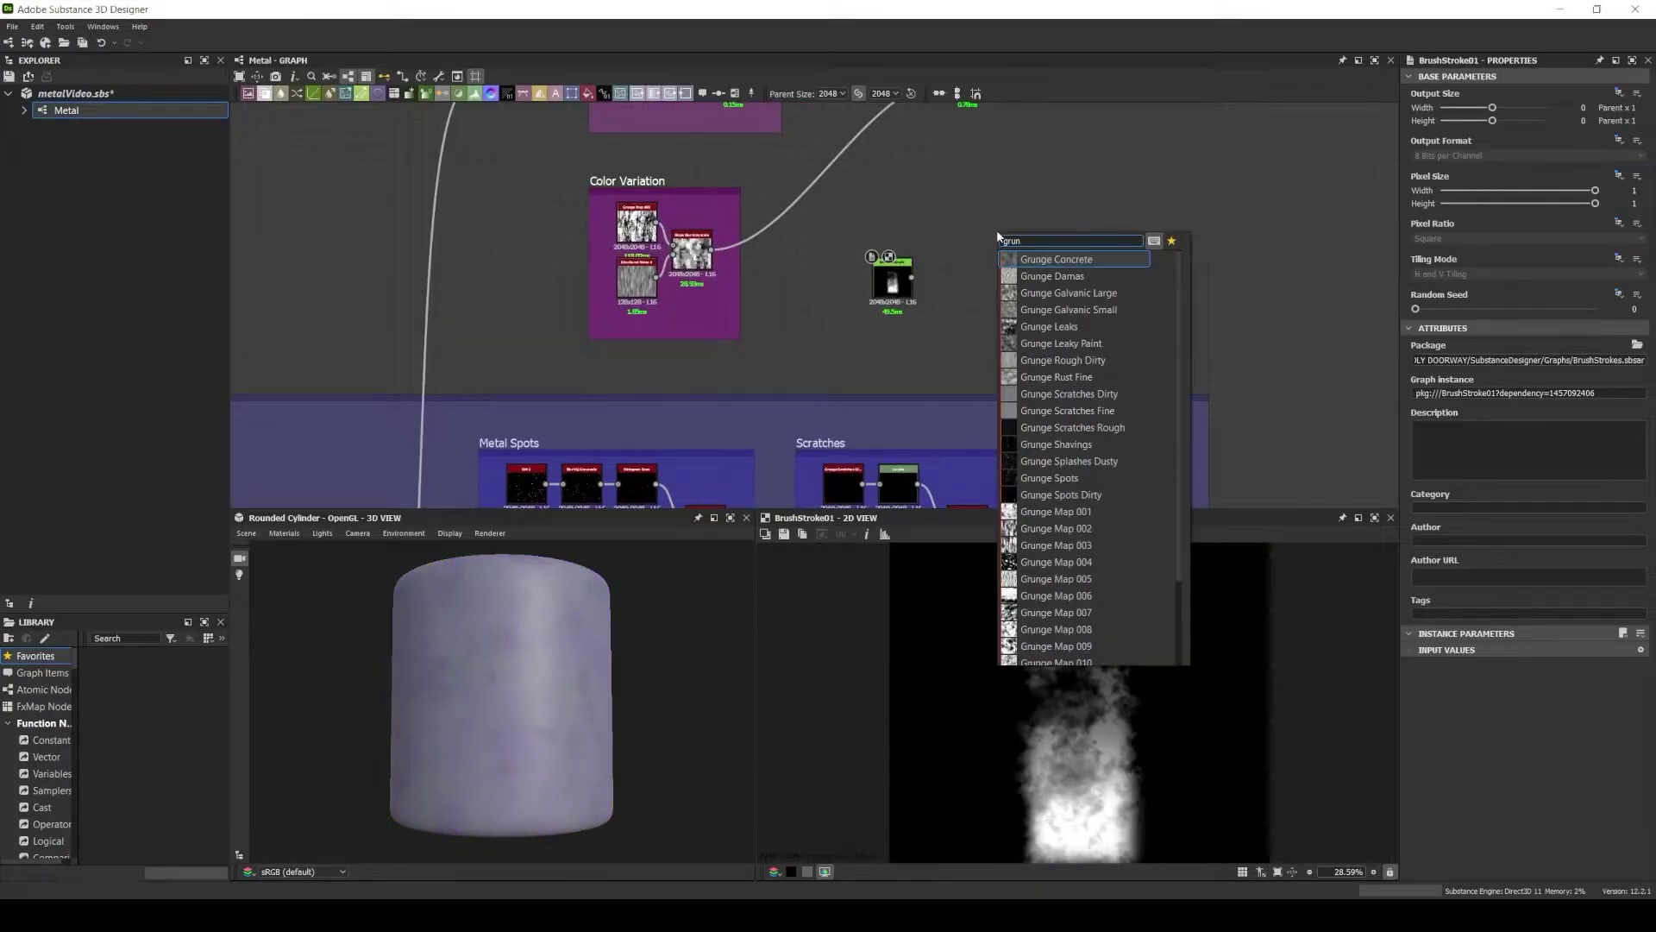
click(1052, 257)
scroll(1053, 257, up, 2)
drag(897, 327, 986, 319)
text(tile)
key(Return)
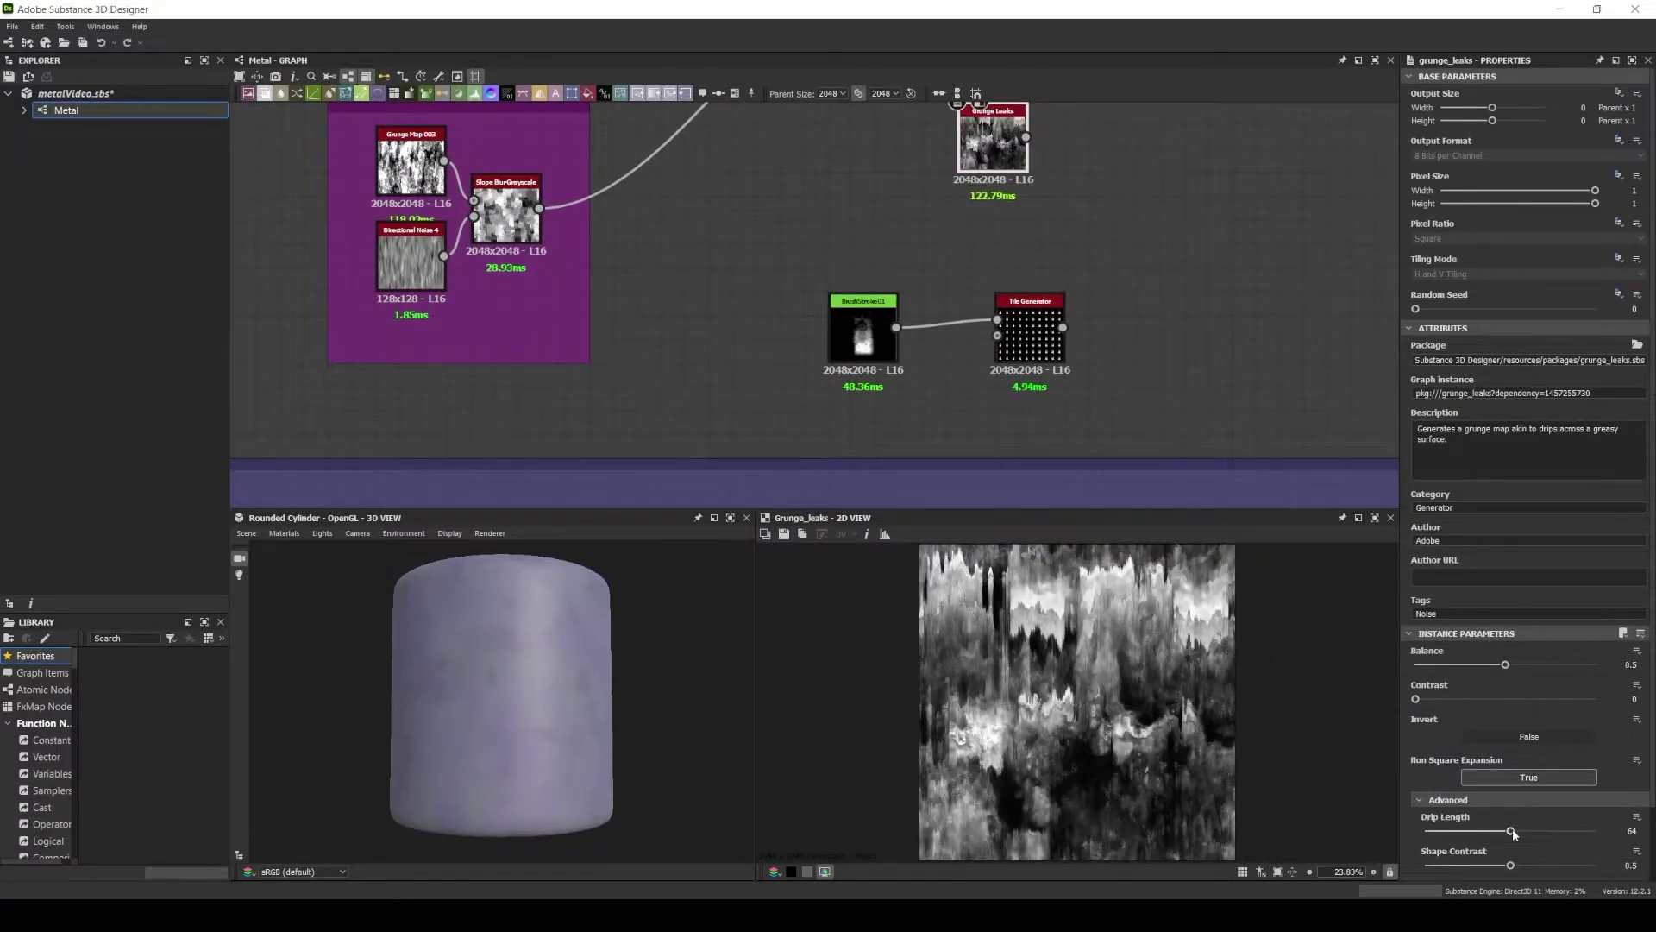
Set the Grunge Leaks random seed to 3.
drag(1511, 830, 1487, 864)
scroll(1488, 851, down, 2)
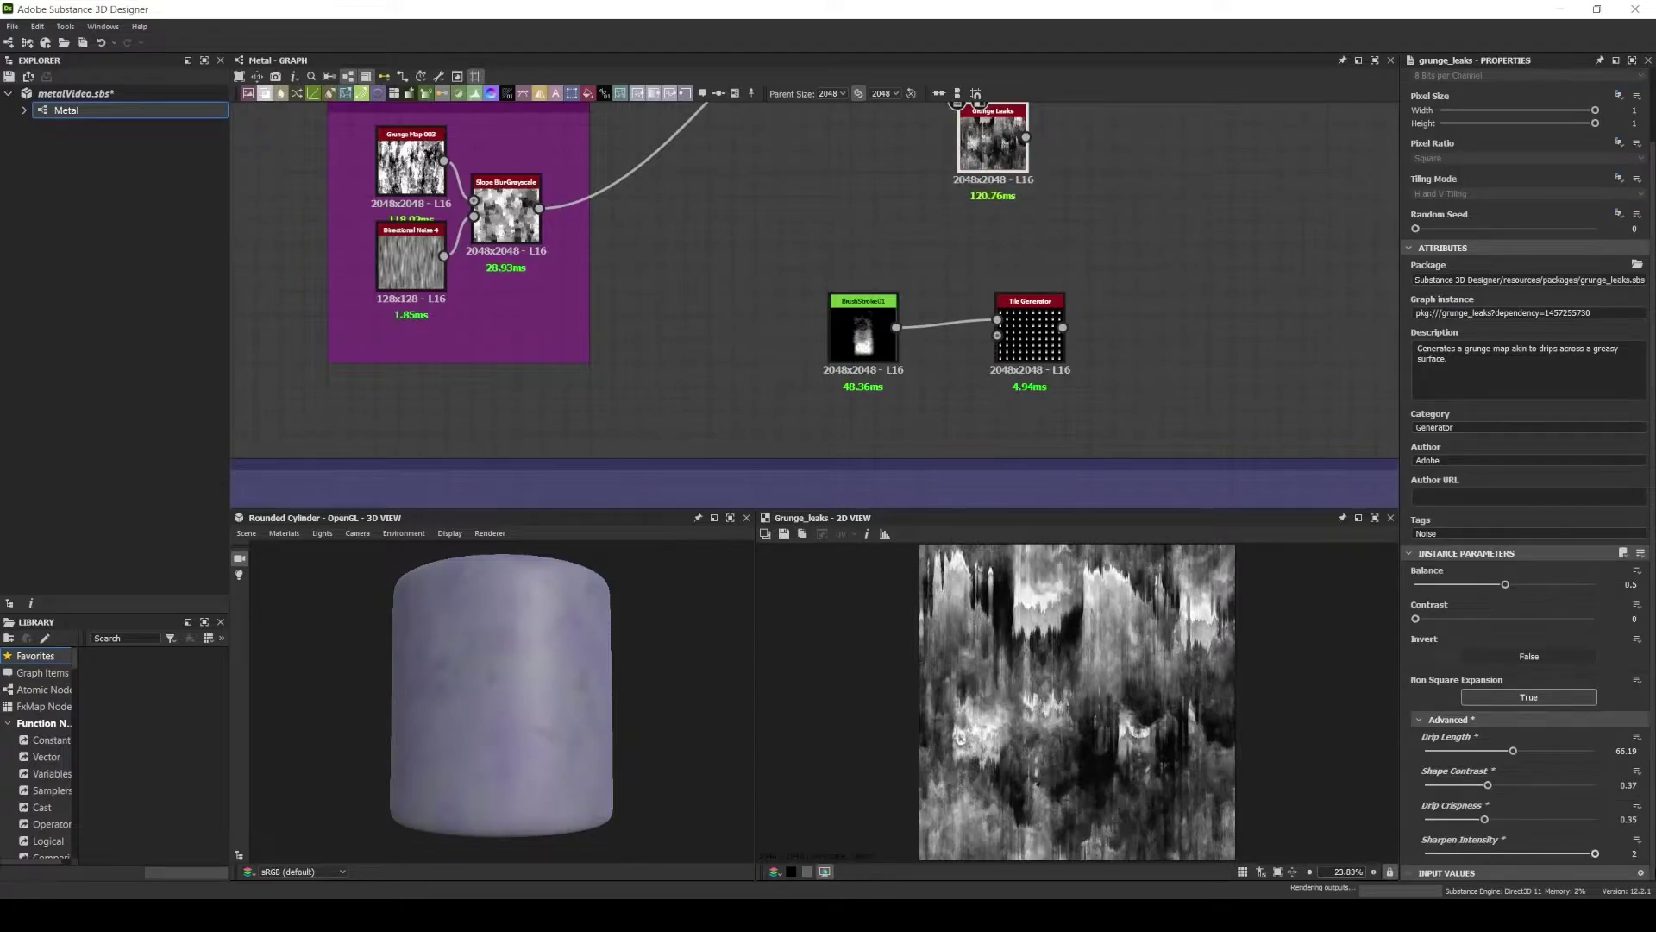
scroll(1487, 776, up, 2)
drag(1415, 308, 1469, 308)
Give the Tile Generator Y amount 14, random rotation, larger scale and adjusted middle size.
scroll(1433, 644, down, 2)
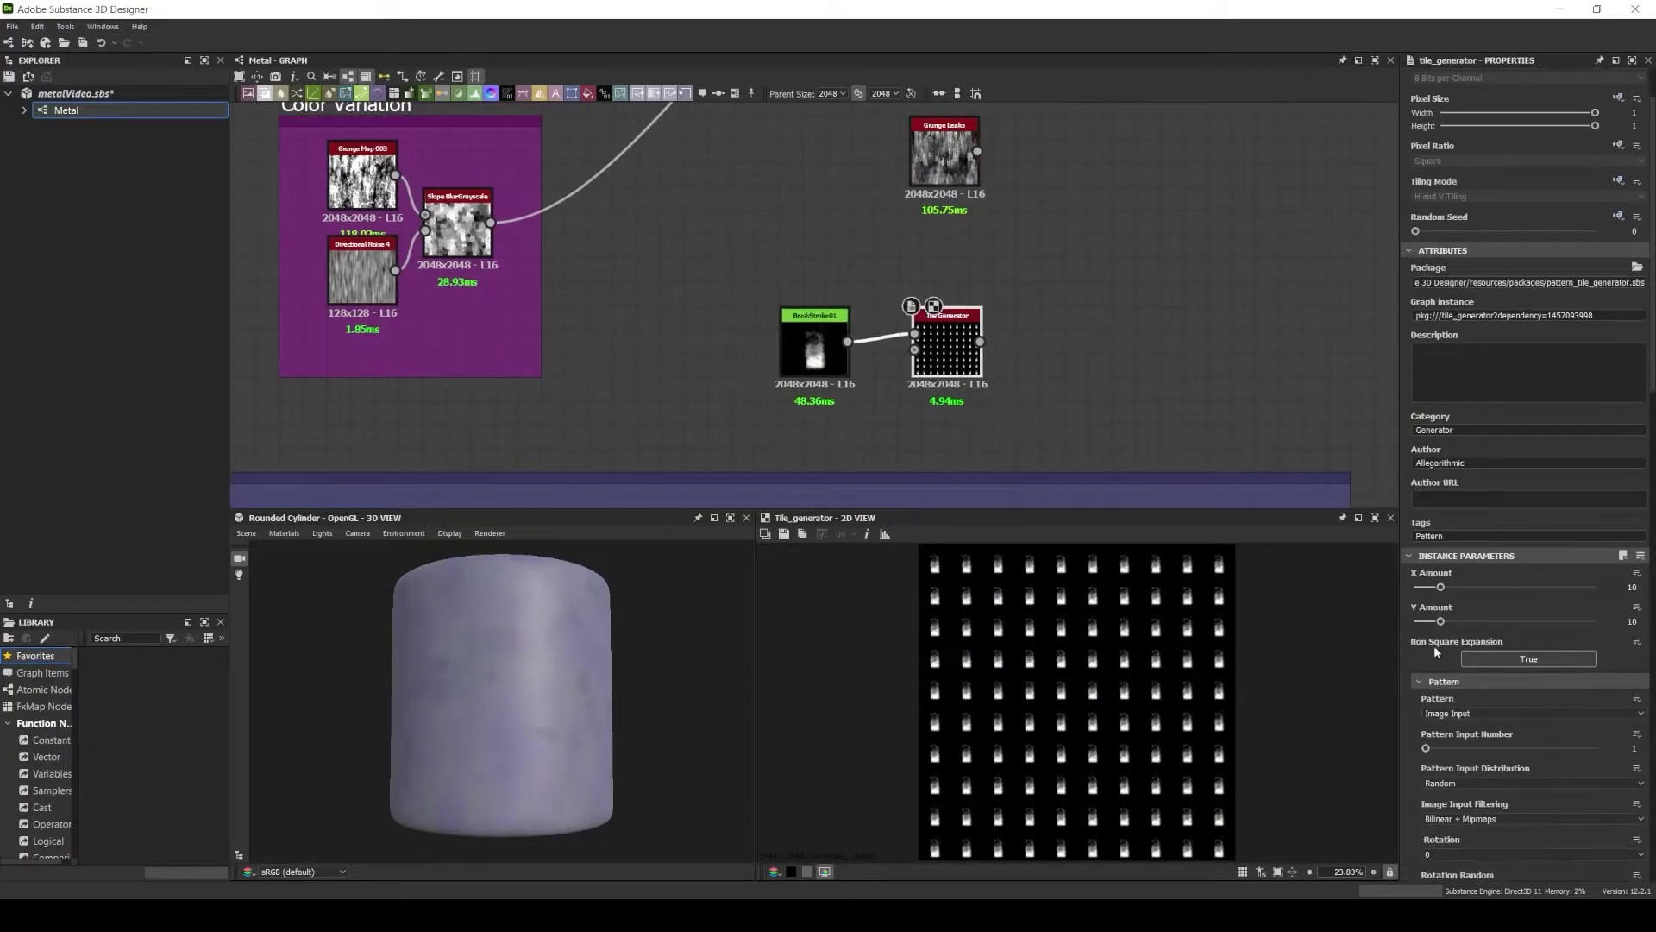
drag(1440, 620, 1452, 620)
scroll(1449, 620, down, 4)
drag(1426, 703, 1514, 691)
scroll(1463, 762, down, 2)
scroll(1532, 814, down, 2)
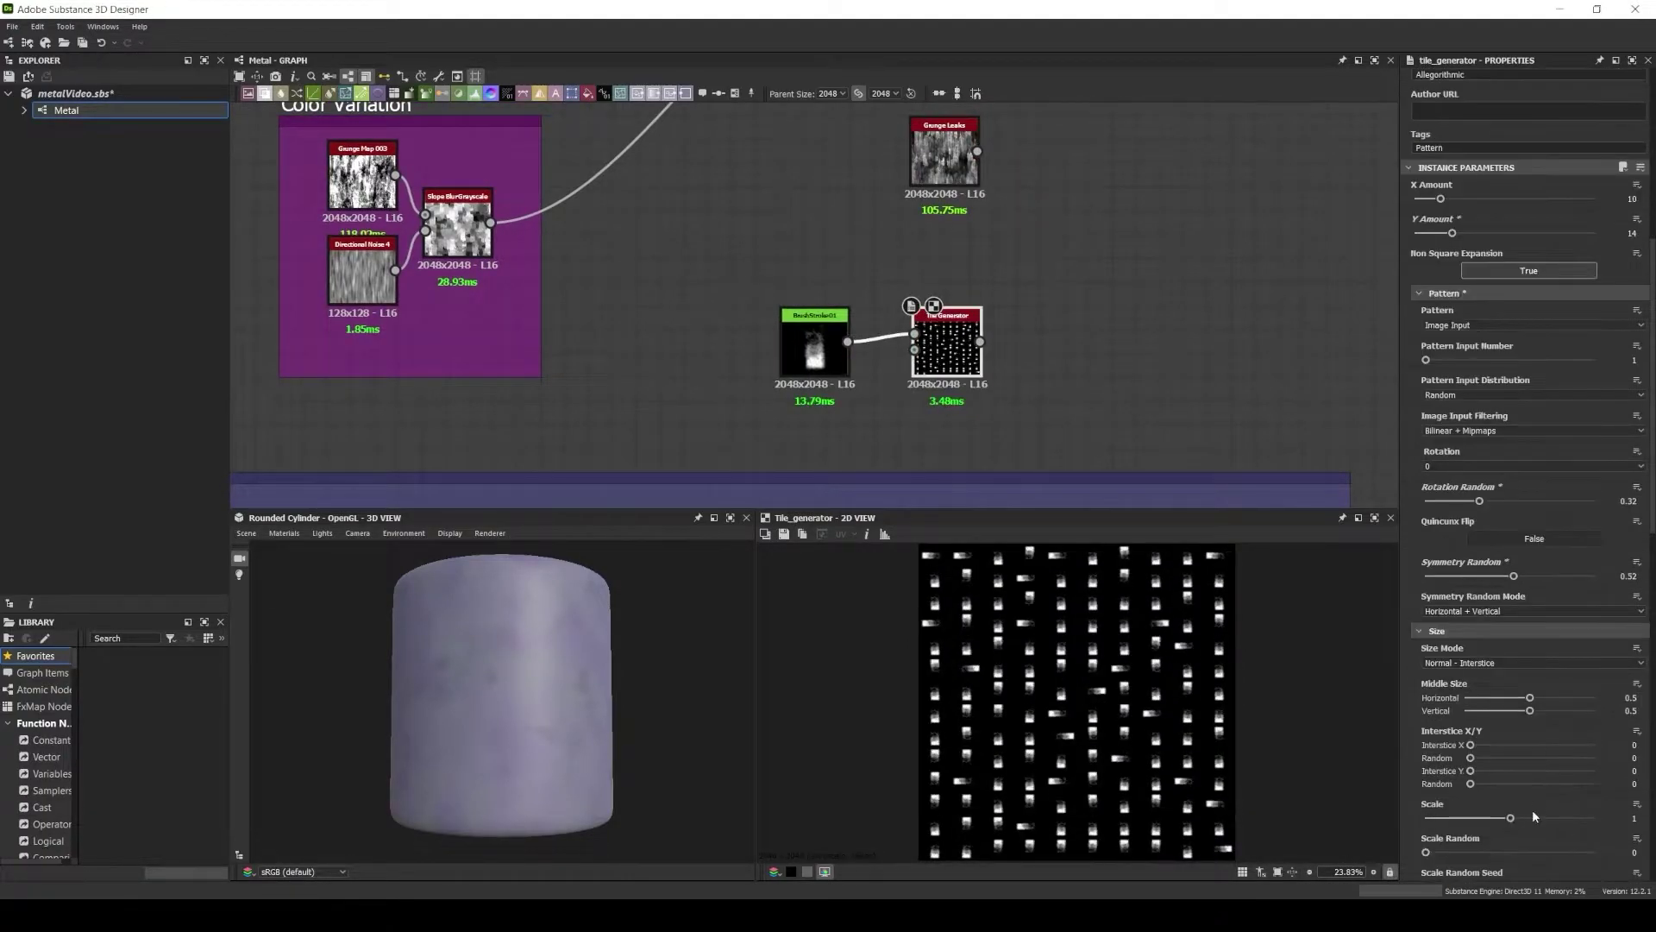
drag(1567, 817, 1595, 818)
mouse_move(1529, 710)
mouse_down()
mouse_move(1523, 697)
mouse_move(1493, 743)
mouse_up()
Vary the tiles' brightness and enlarge them to scale 4.93.
scroll(1493, 518, up, 2)
drag(1452, 310, 1447, 276)
scroll(1466, 431, down, 9)
drag(1426, 782, 1591, 783)
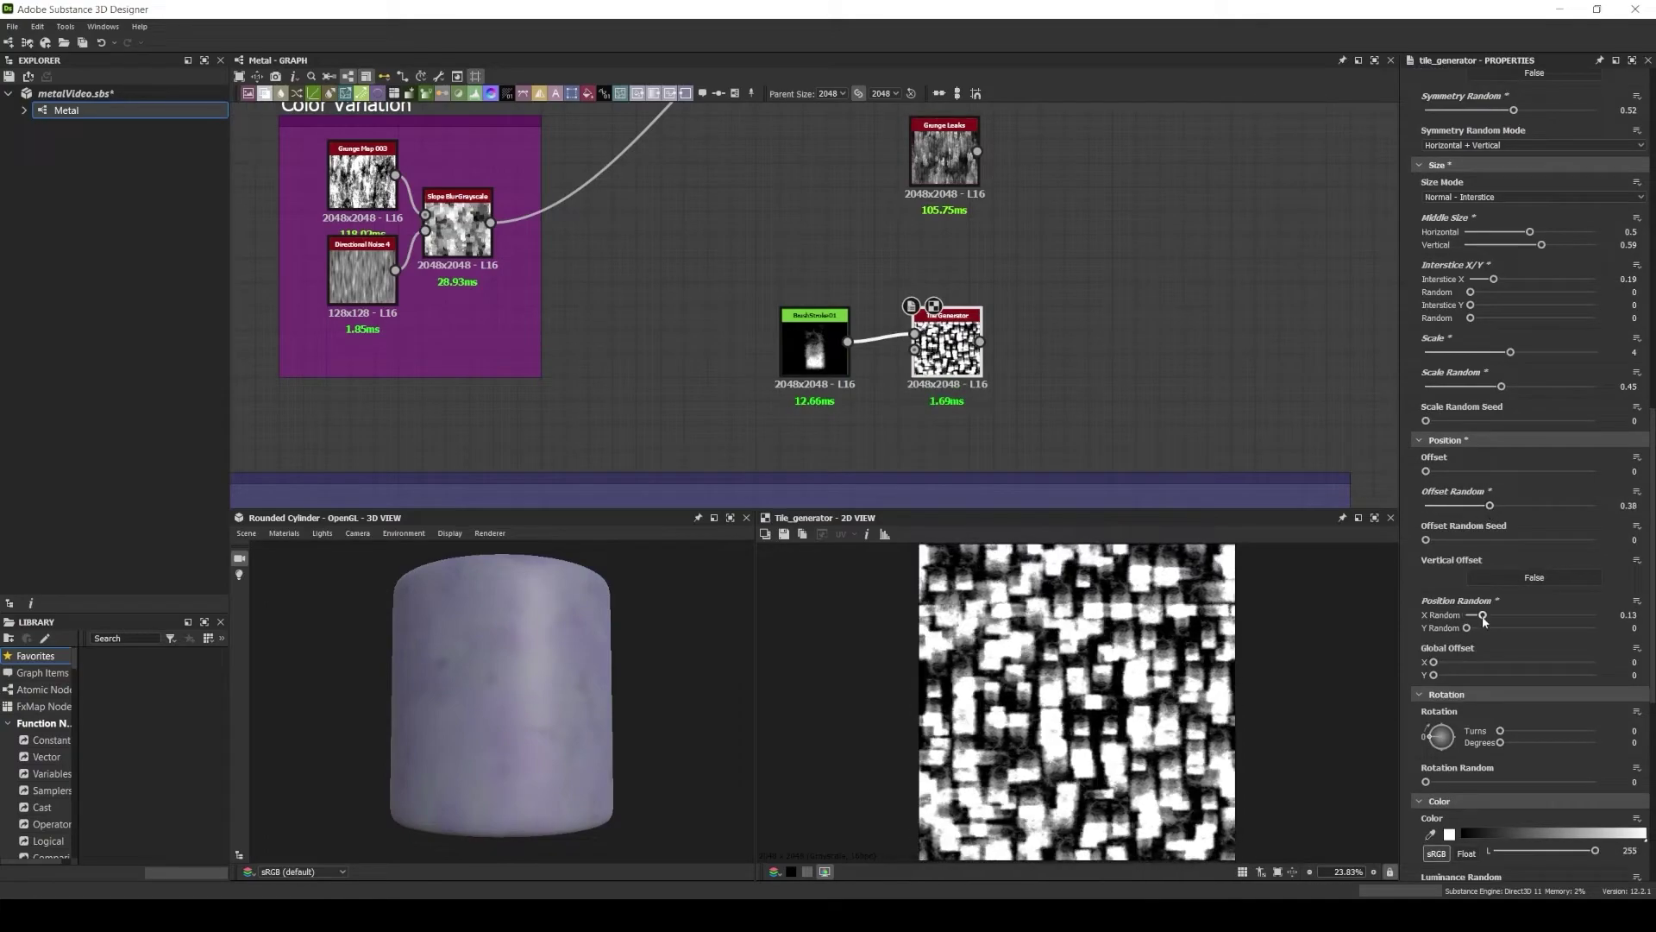
scroll(1591, 783, down, 2)
drag(1426, 776, 1518, 776)
scroll(1466, 690, down, 4)
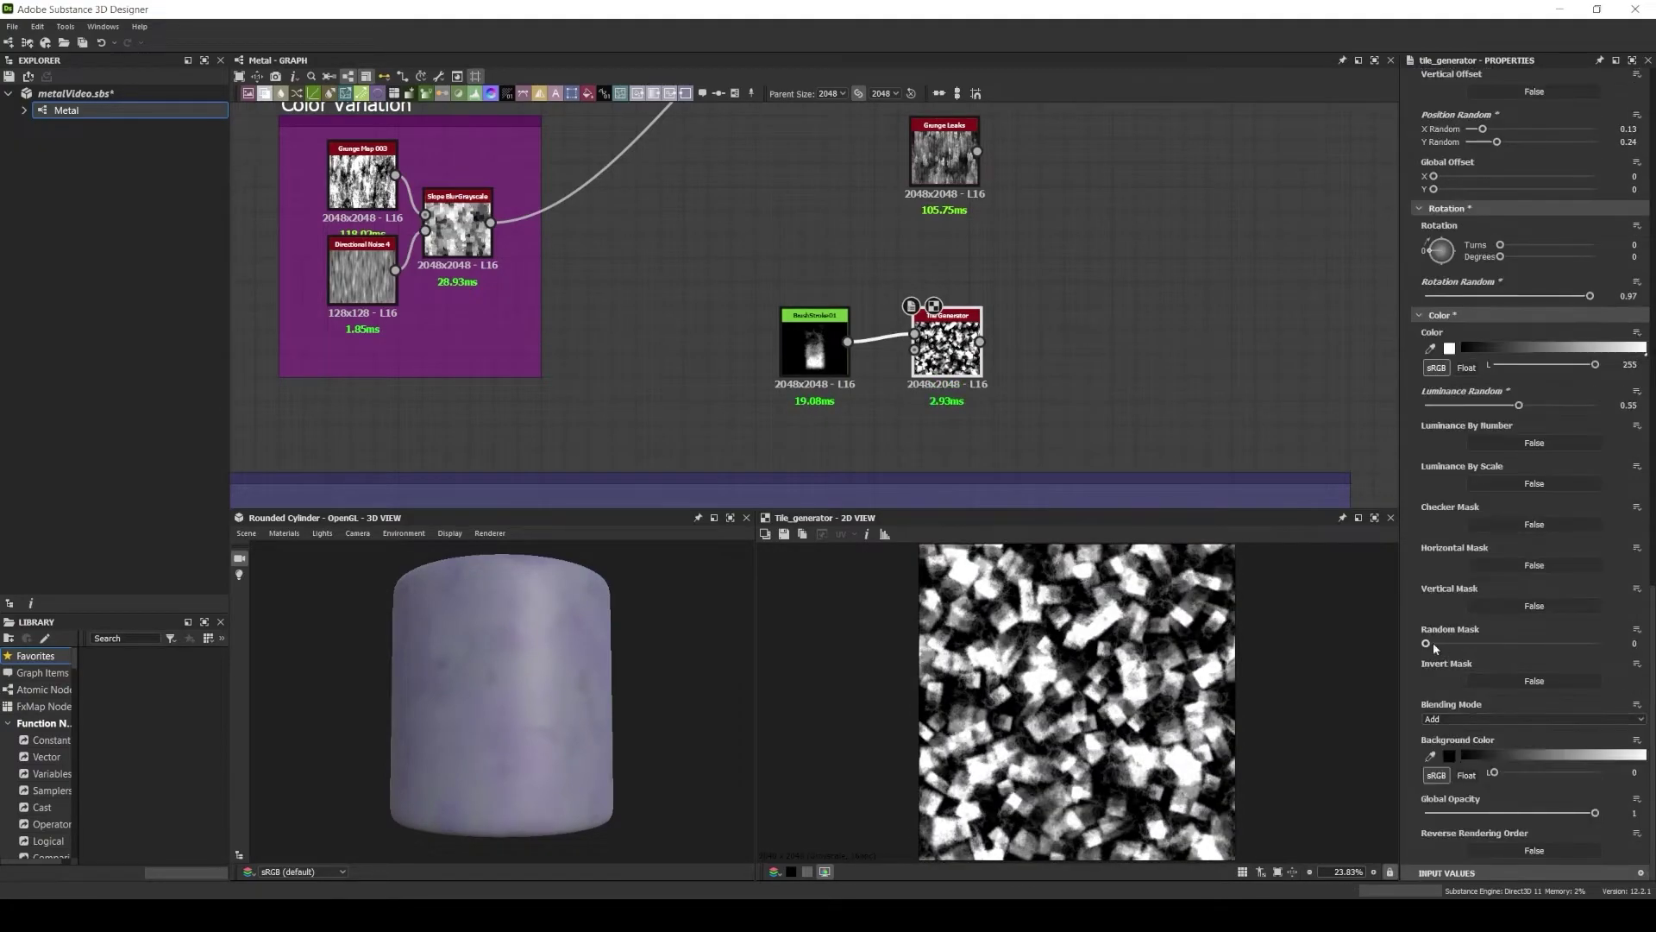
scroll(1511, 411, up, 6)
drag(1511, 411, 1530, 412)
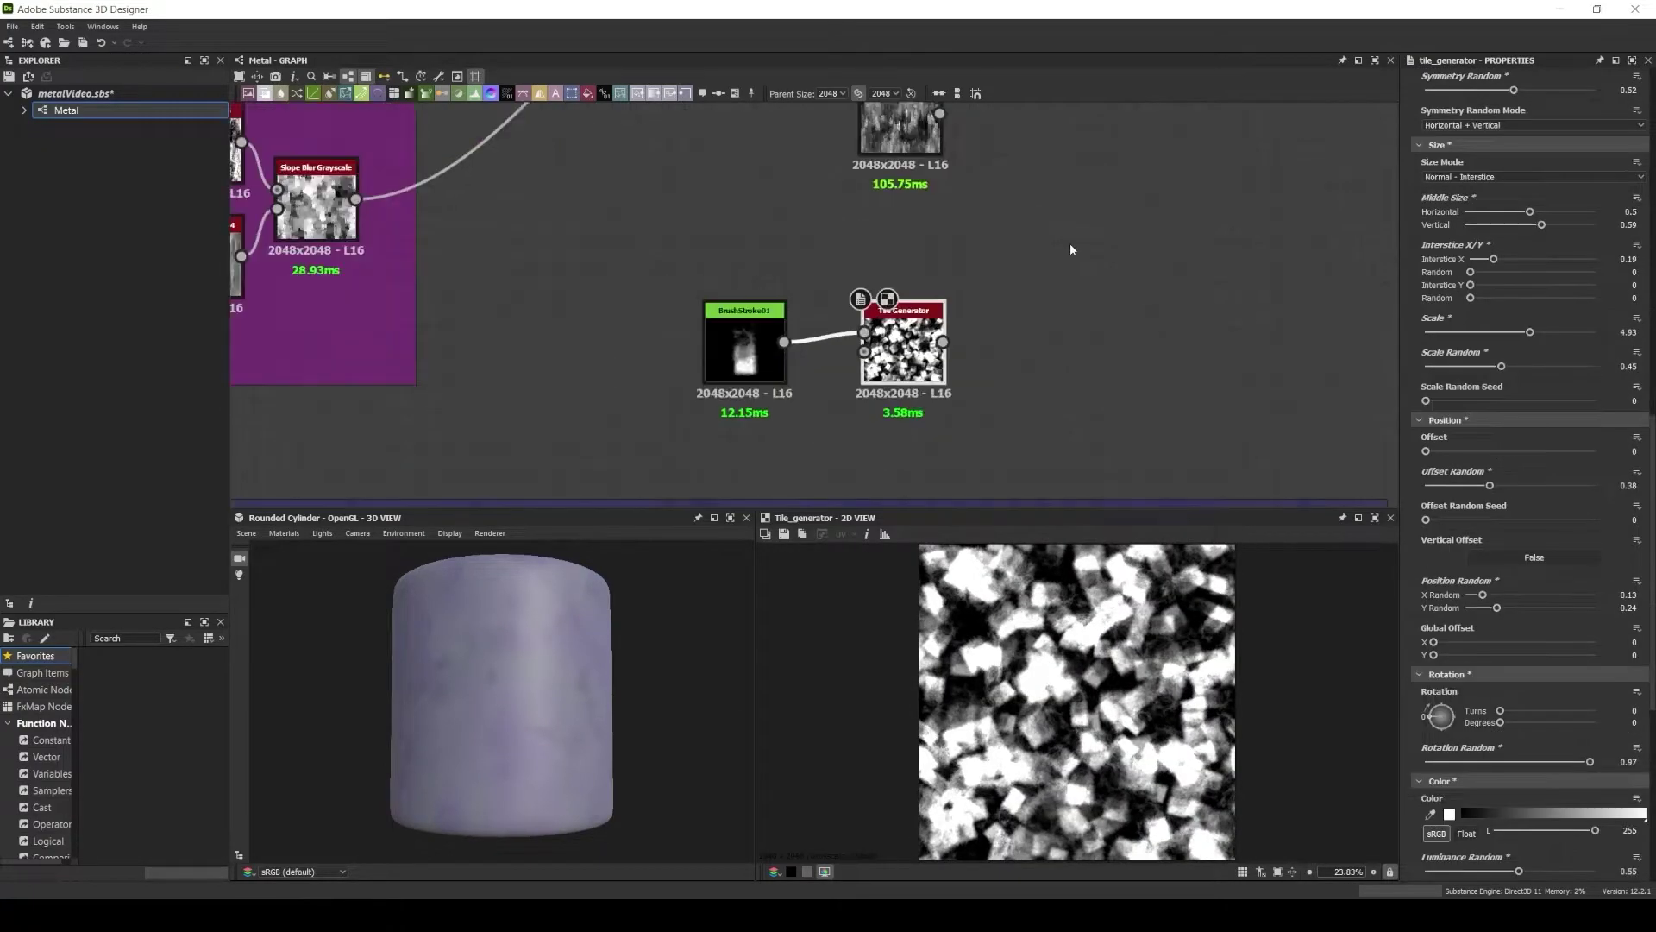
Combine Grunge Leaks and the Tile Generator in a Slope Blur Grayscale with intensity below 1.
key(space)
text(slope blur)
key(Return)
drag(946, 215, 1022, 256)
drag(951, 373, 1022, 280)
mouse_move(1501, 664)
mouse_down()
mouse_move(1597, 666)
mouse_move(1421, 709)
mouse_up()
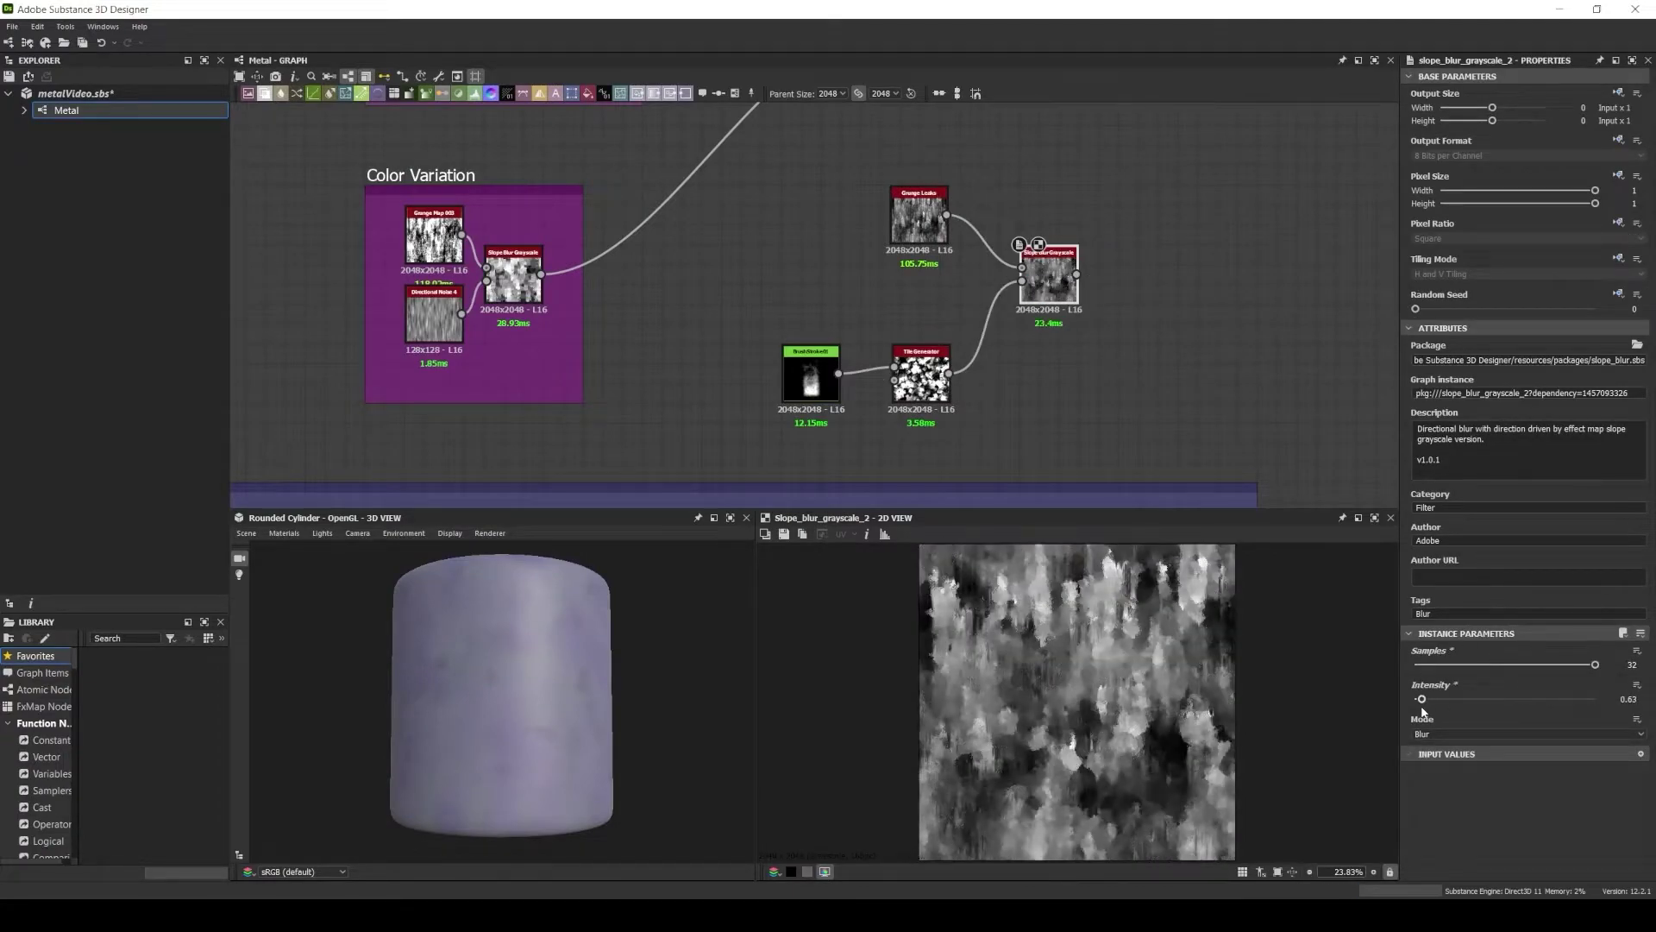
Navigate from the Grunge Leaks node to the Base Color frame.
scroll(1097, 266, down, 3)
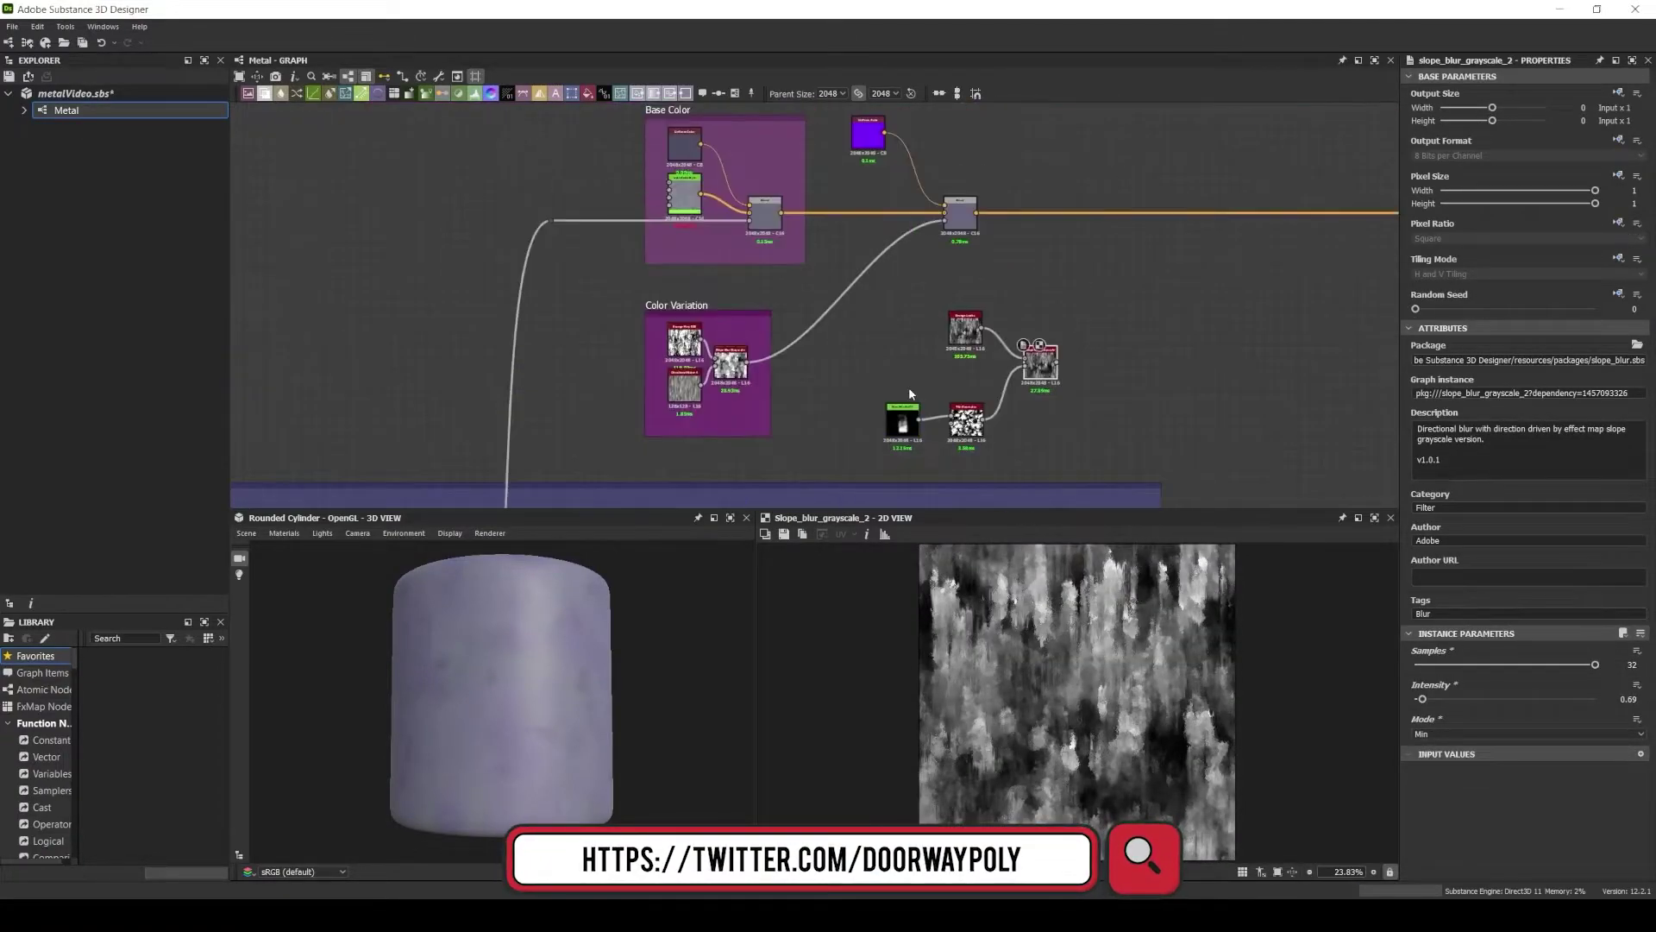
scroll(1097, 265, up, 4)
click(956, 259)
key(space)
key(Escape)
scroll(991, 397, down, 3)
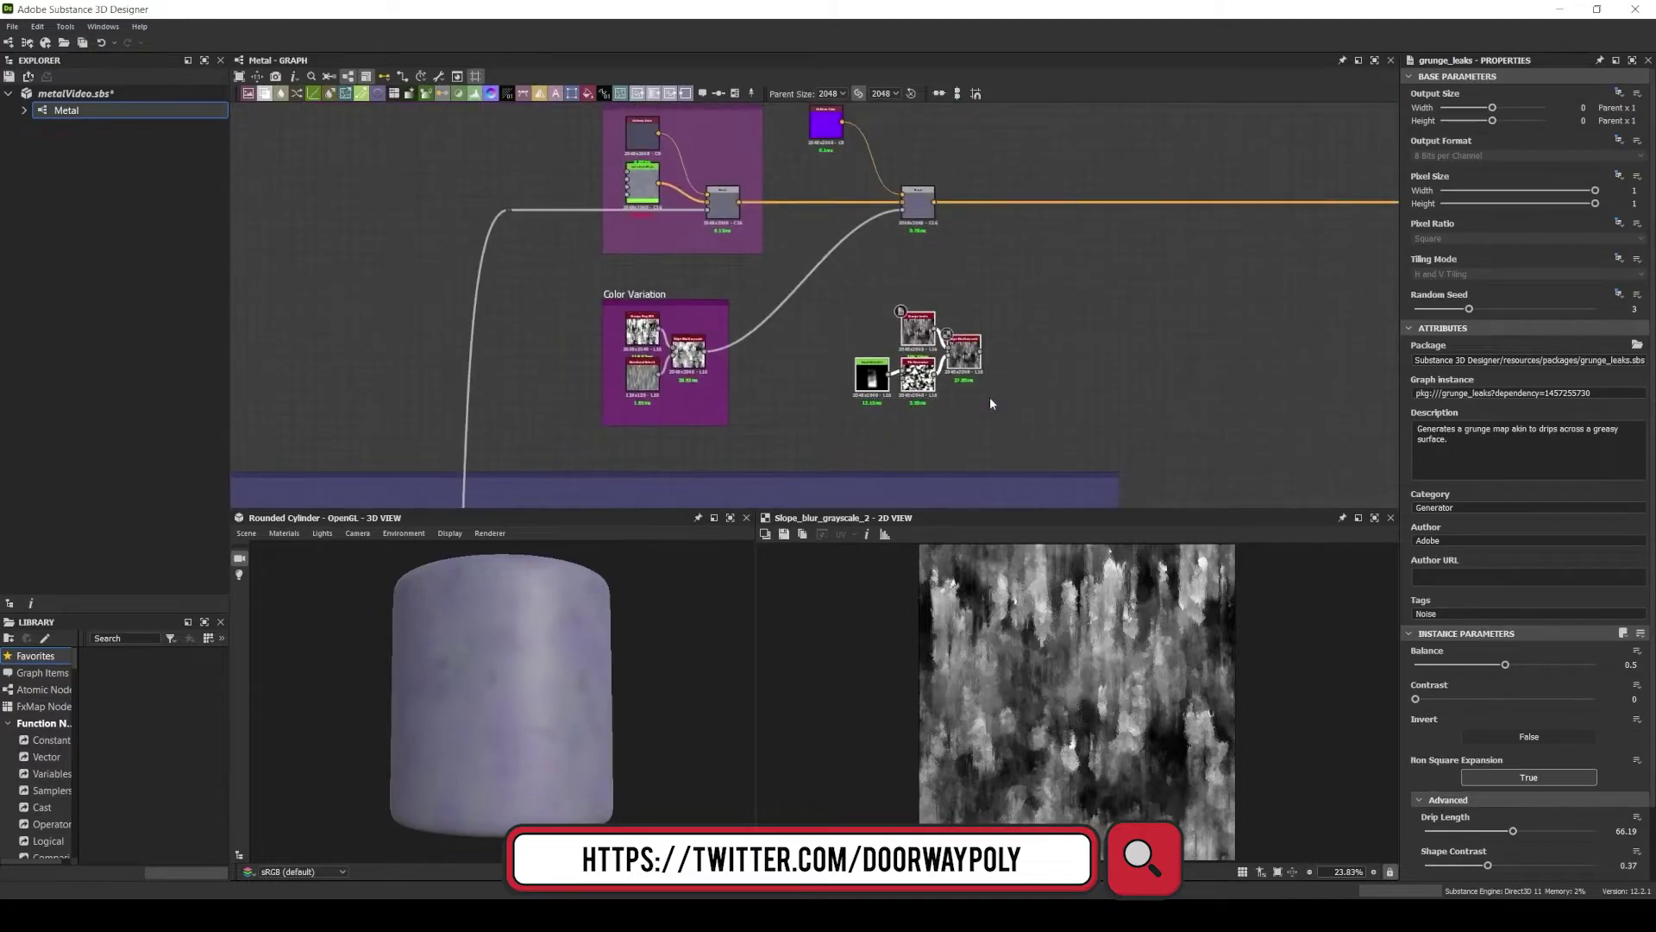
scroll(990, 397, up, 3)
scroll(1035, 364, up, 2)
scroll(996, 361, down, 3)
middle_drag(975, 371, 976, 478)
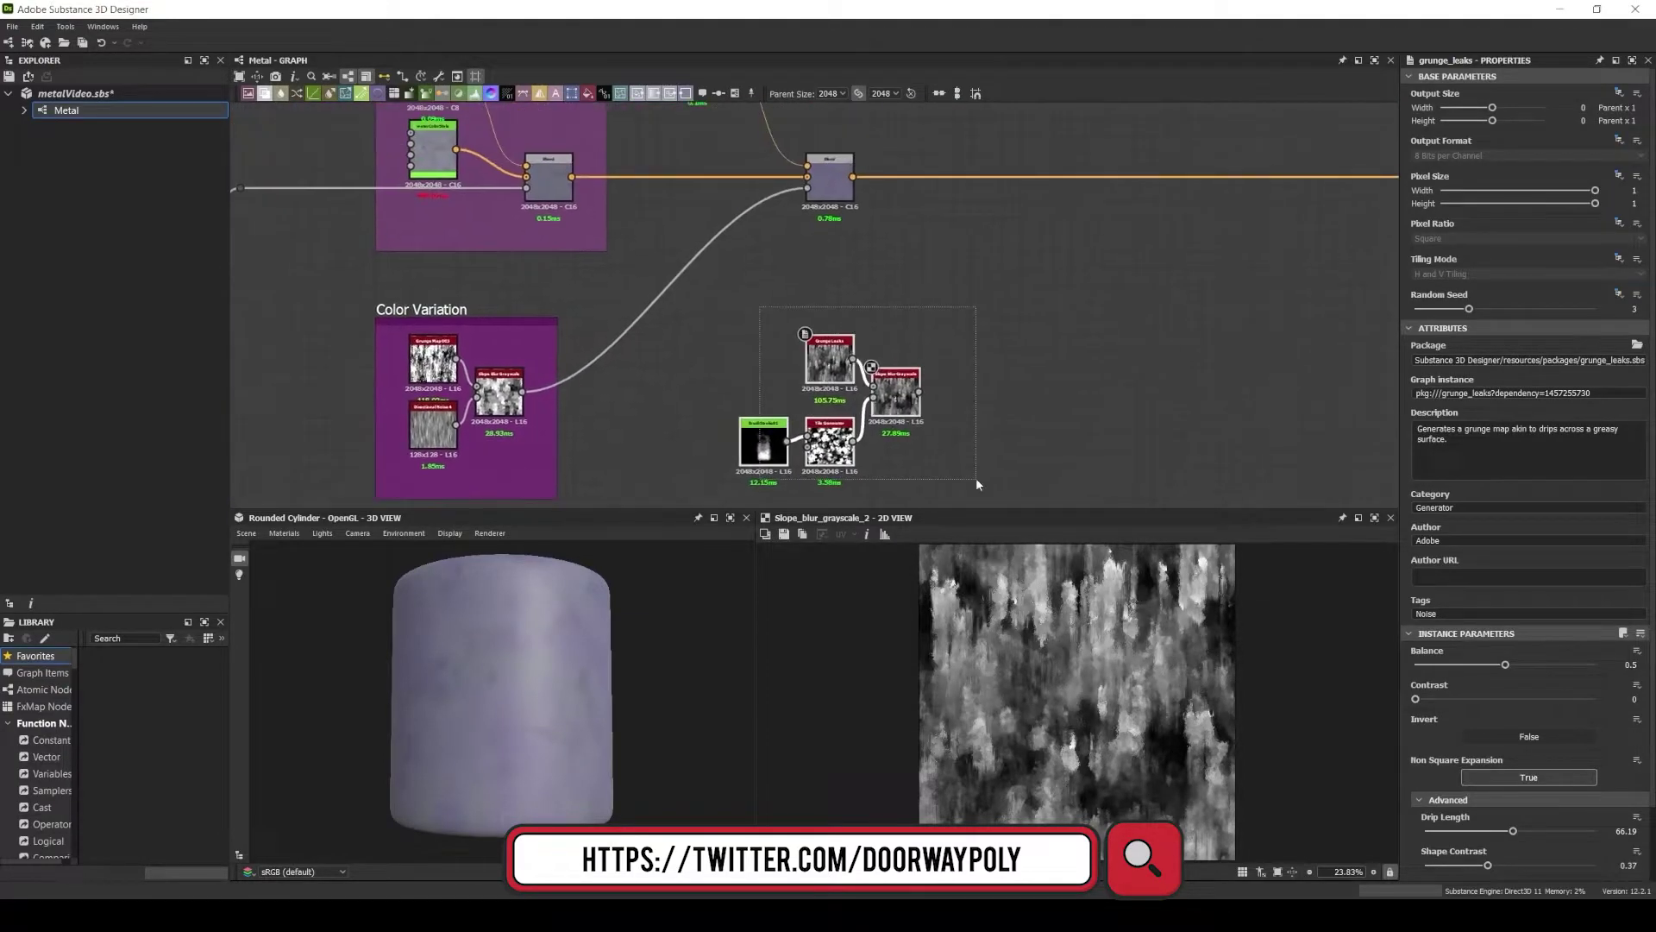
scroll(975, 478, up, 2)
Insert a second Blend with a dark blue copy of the uniform colour at 0.2 opacity.
drag(829, 277, 813, 307)
click(862, 323)
mouse_move(1014, 294)
middle_down()
mouse_move(1028, 247)
mouse_move(991, 343)
middle_up()
key(ctrl+v)
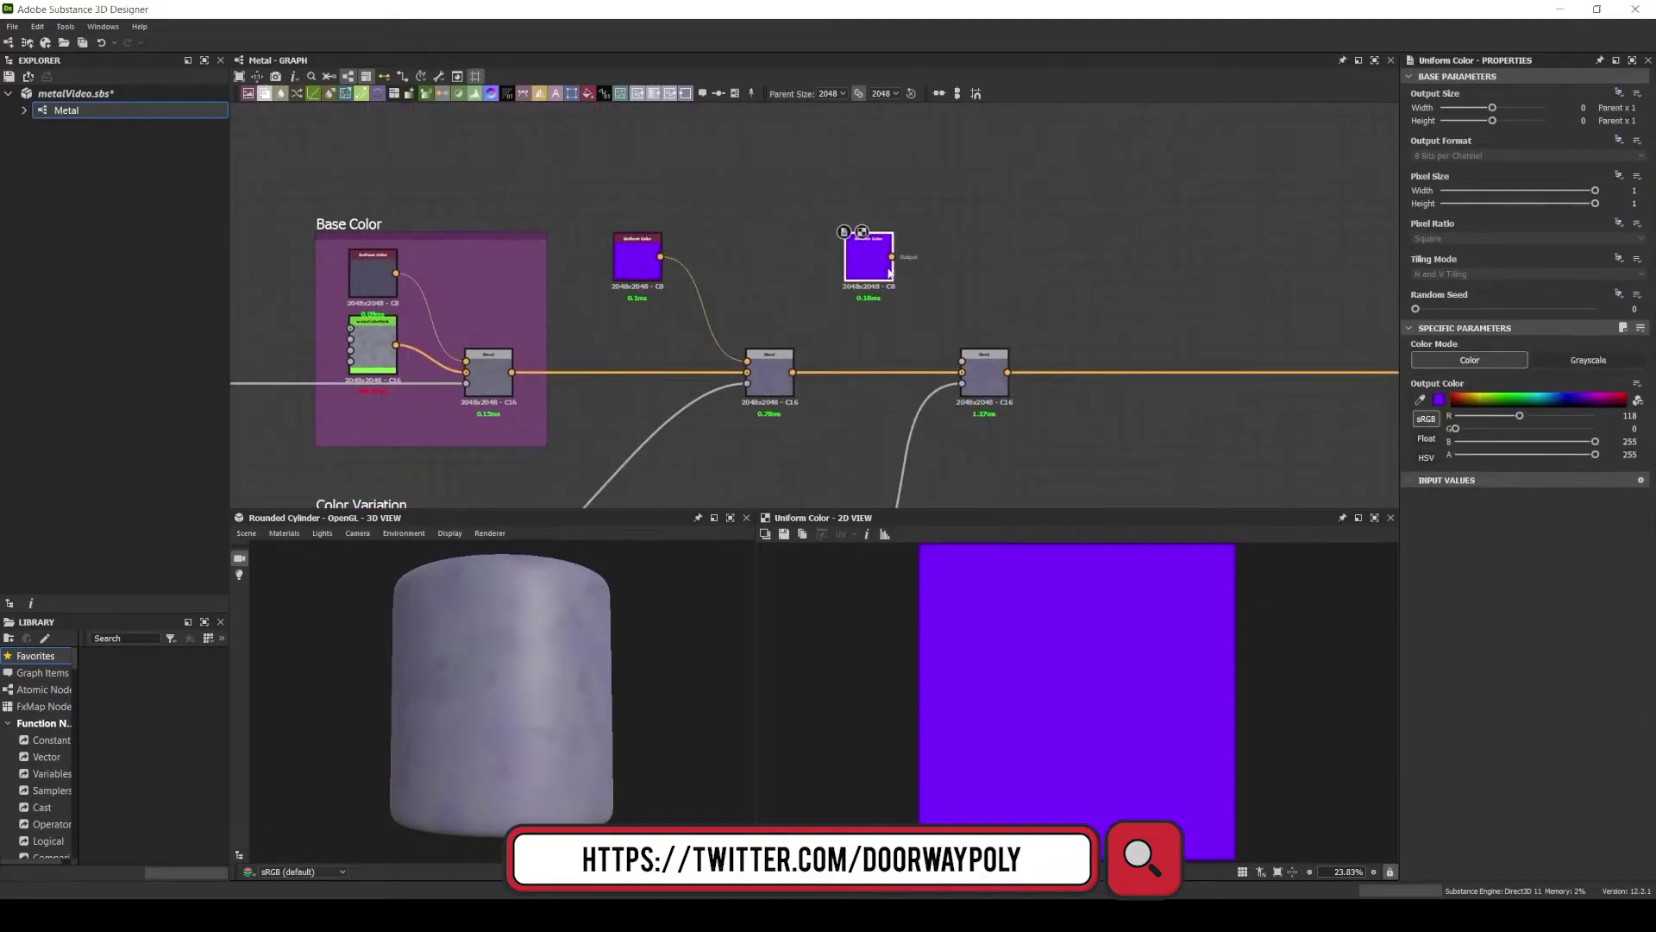
drag(924, 256, 962, 363)
click(1439, 398)
click(311, 348)
mouse_move(220, 366)
mouse_down()
mouse_move(208, 374)
mouse_move(263, 388)
mouse_up()
click(984, 371)
drag(1595, 359, 1453, 360)
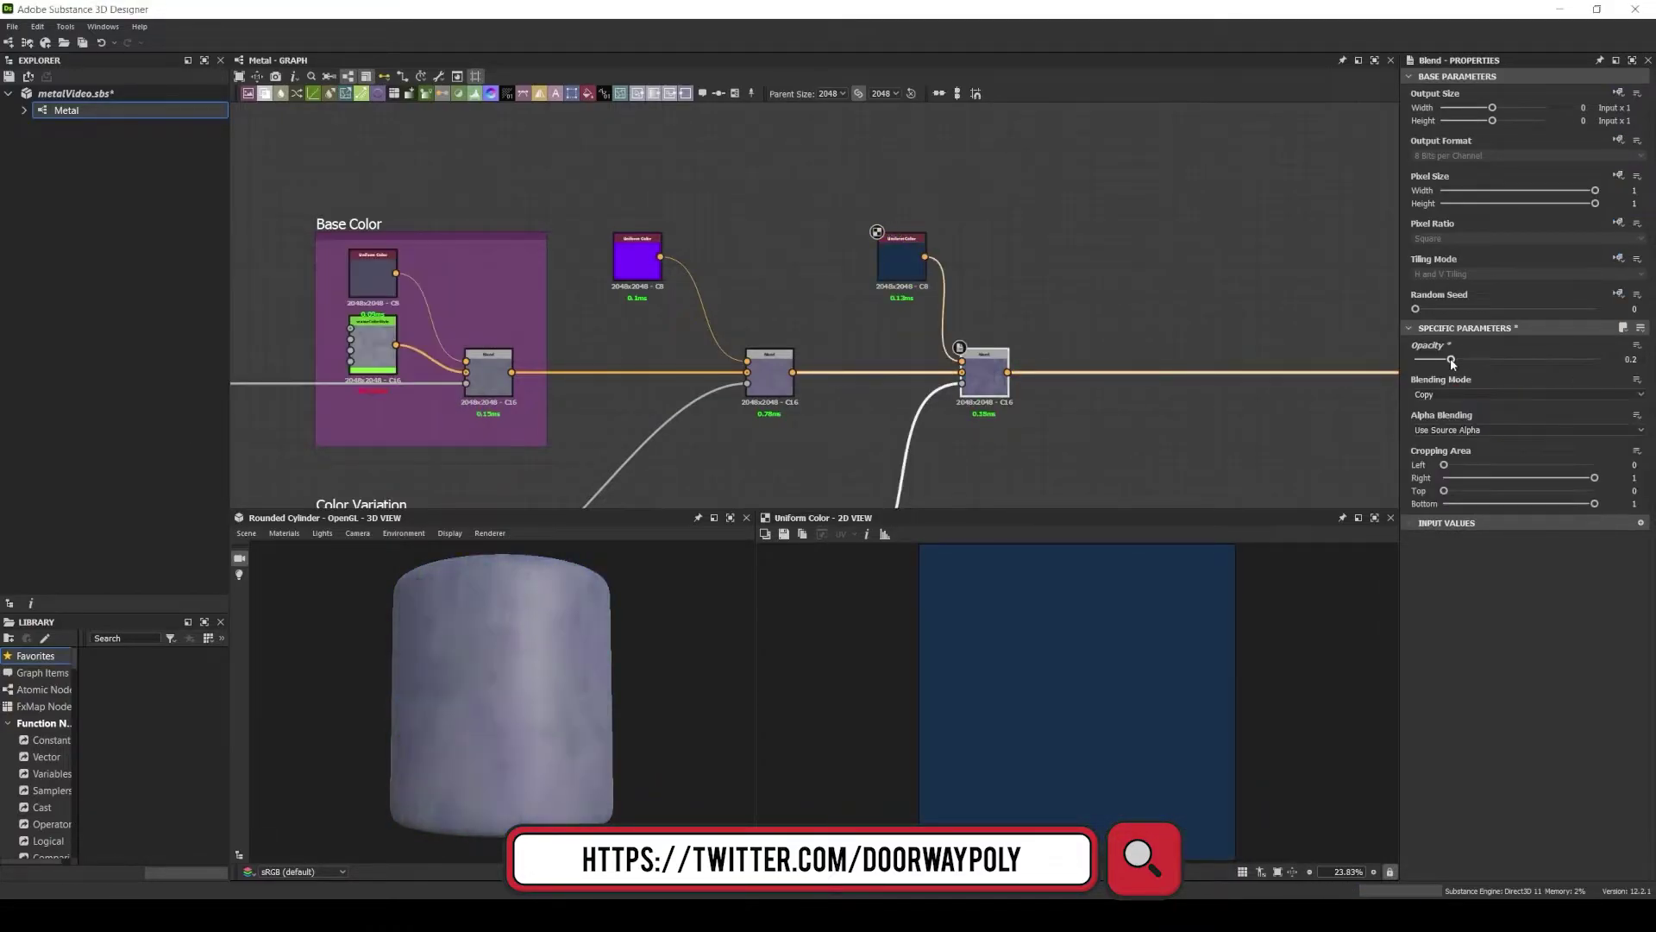
Wrap the four leak nodes in a frame named 'Leaks'.
middle_drag(949, 431, 1139, 166)
drag(832, 242, 1061, 414)
key(ctrl+f)
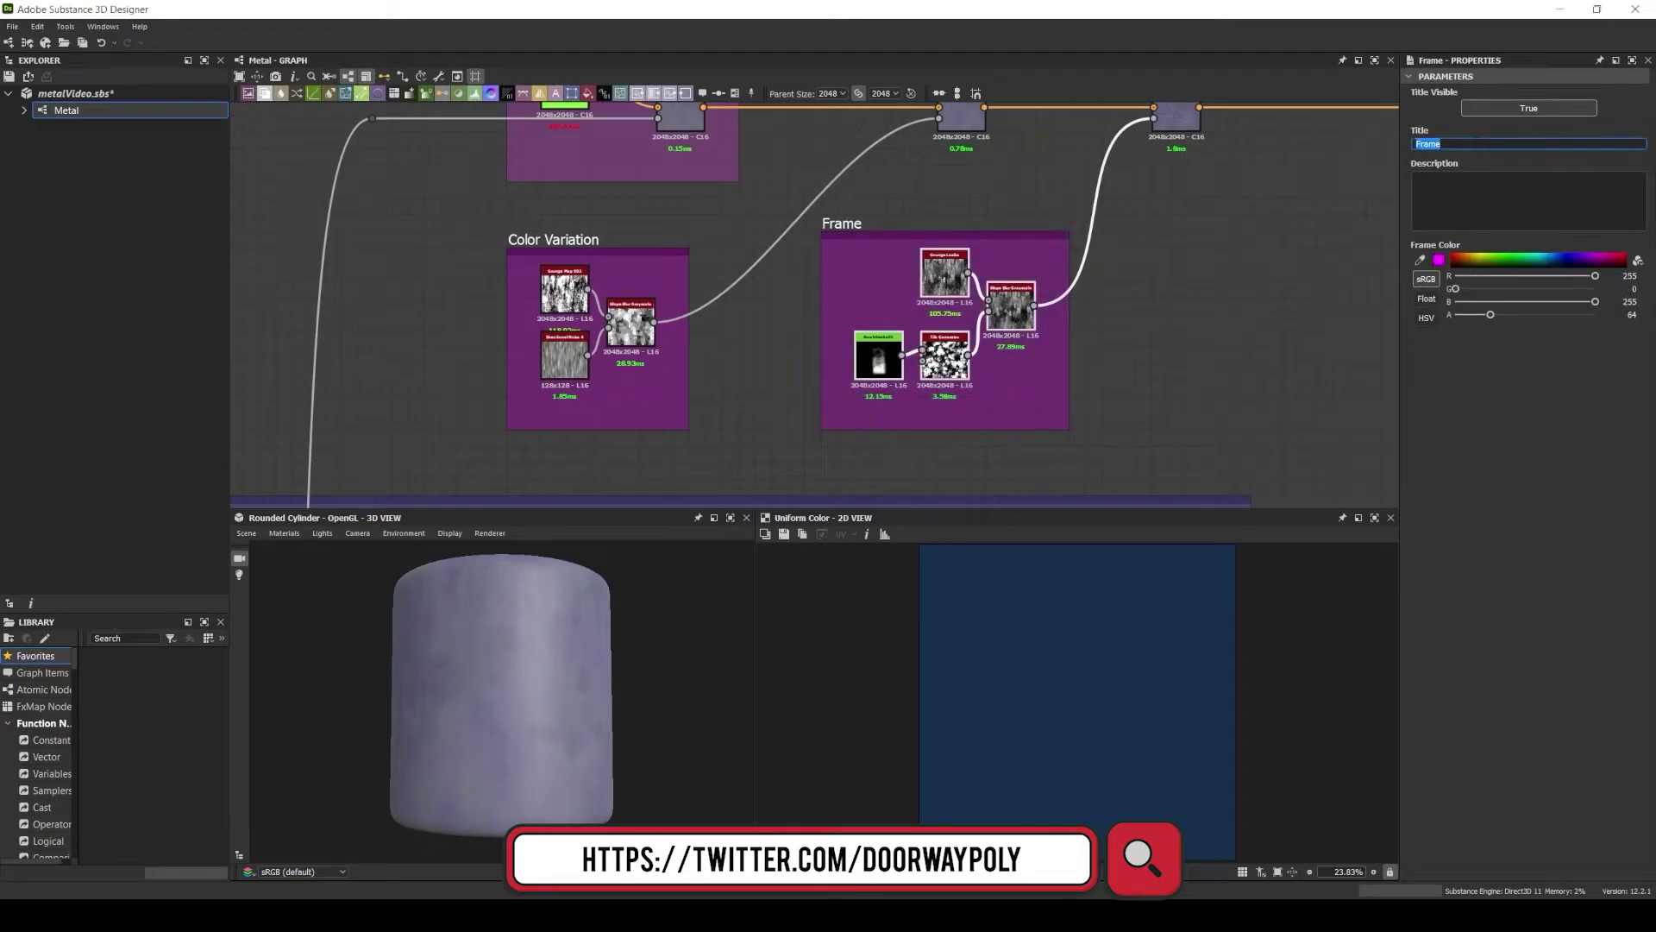
text(ks)
key(Return)
Wrap the two Blend nodes in their own frame.
middle_drag(1122, 216, 734, 457)
drag(517, 327, 832, 427)
key(ctrl+f)
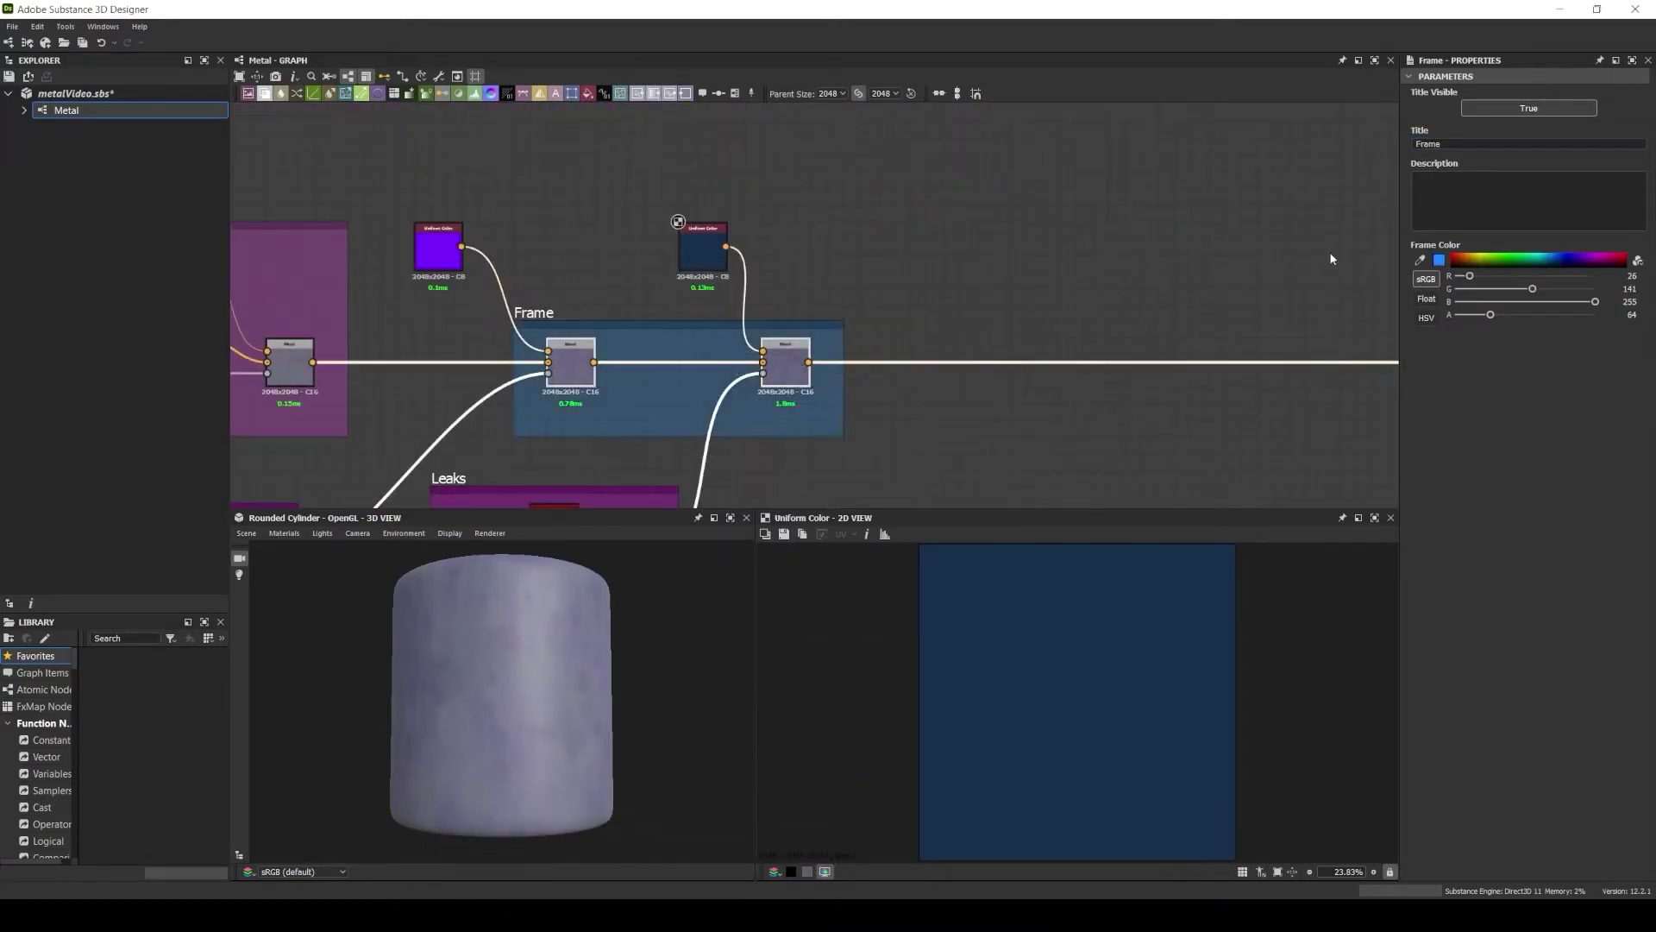
Below the Leaks frame, add Grunge Map 002 and wire it into a new Slope Blur Grayscale.
scroll(678, 222, down, 3)
scroll(792, 359, up, 2)
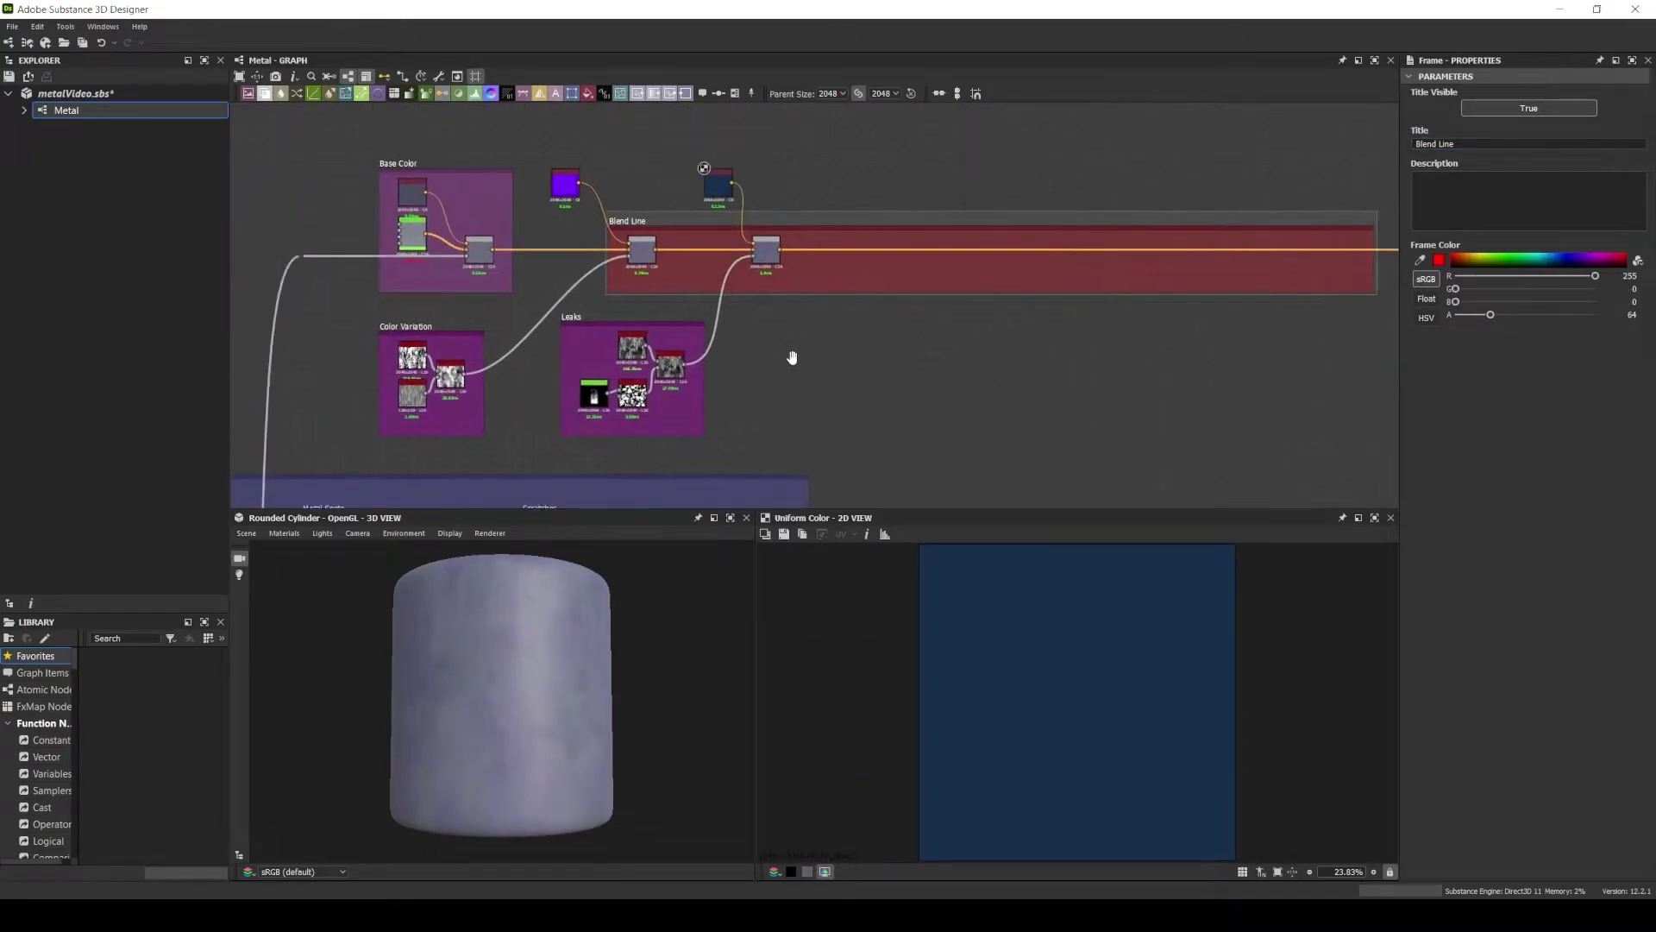
middle_drag(792, 359, 728, 323)
key(space)
text(grun)
click(802, 621)
key(space)
text(slope)
key(Return)
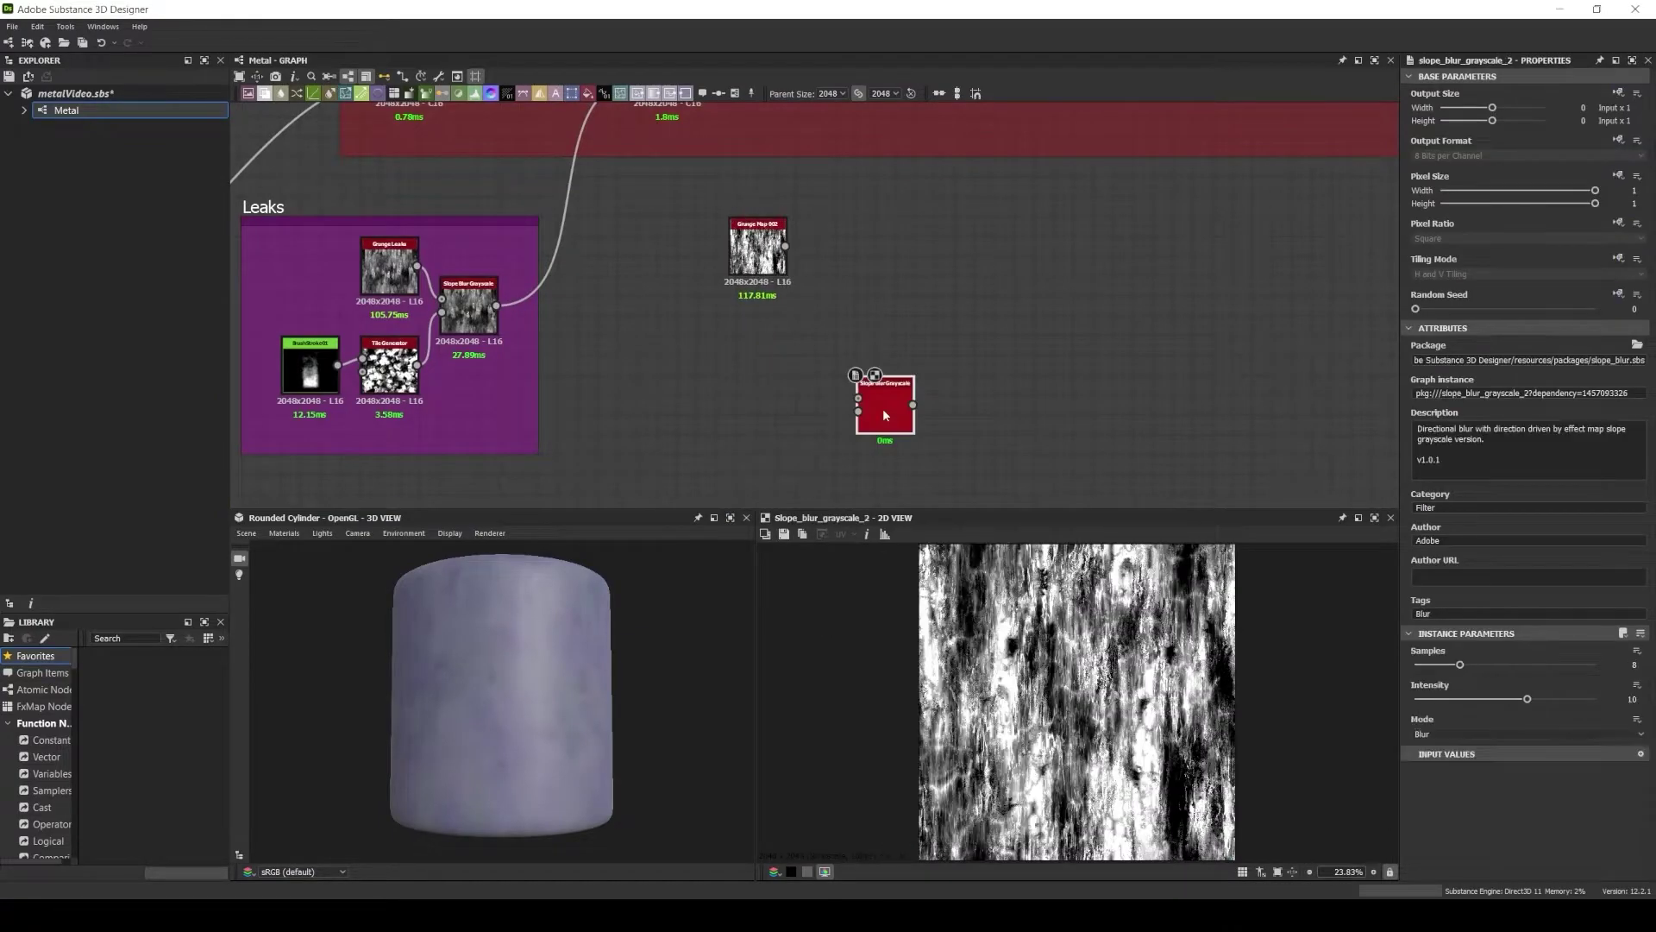
drag(785, 245, 858, 358)
drag(418, 365, 859, 372)
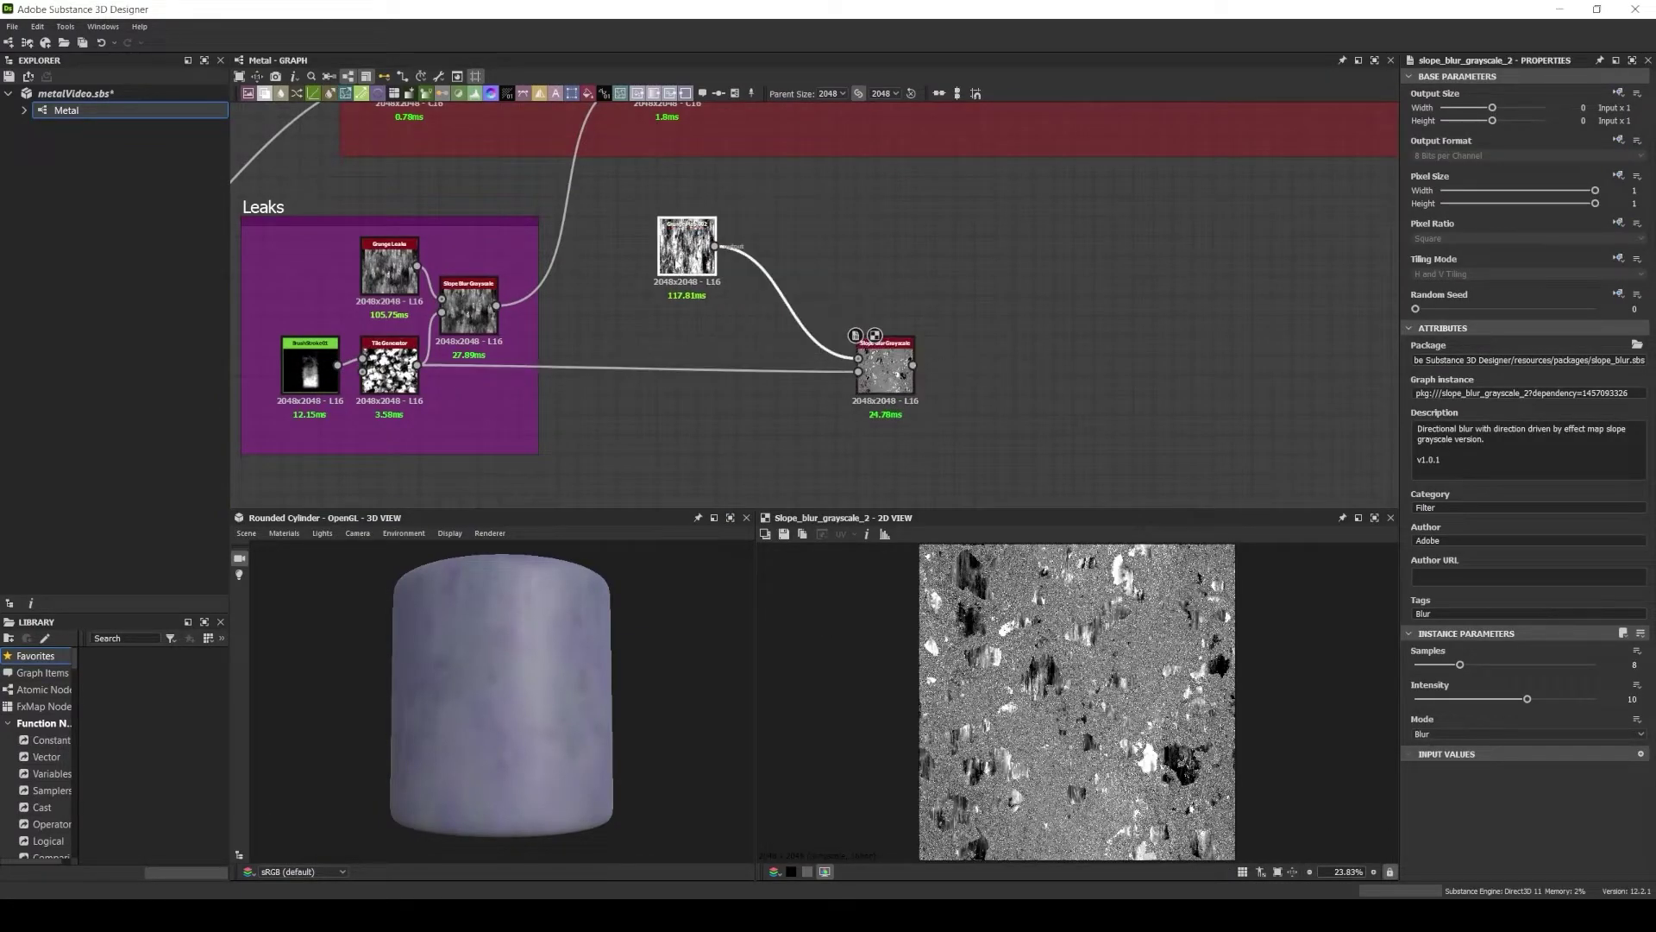
Raise Slope Blur Samples to 32 and connect the stain mask into a new Blend Line blend.
mouse_move(1460, 664)
mouse_down()
mouse_move(1595, 664)
mouse_move(1420, 699)
mouse_up()
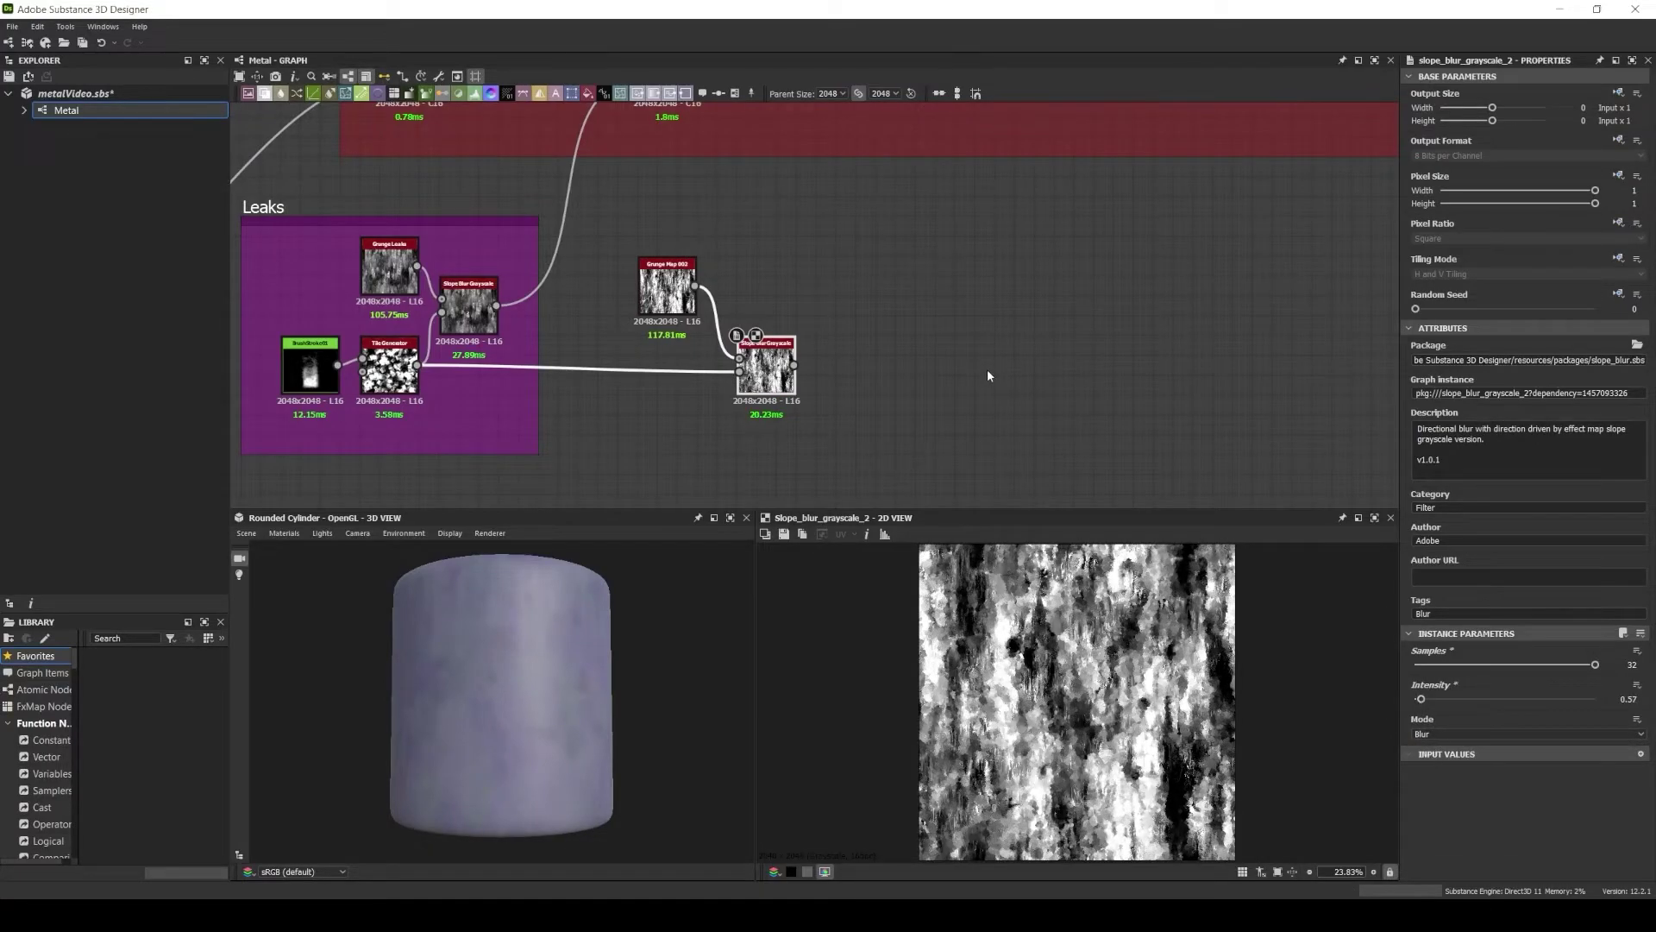
scroll(989, 375, down, 2)
drag(755, 426, 725, 440)
click(759, 462)
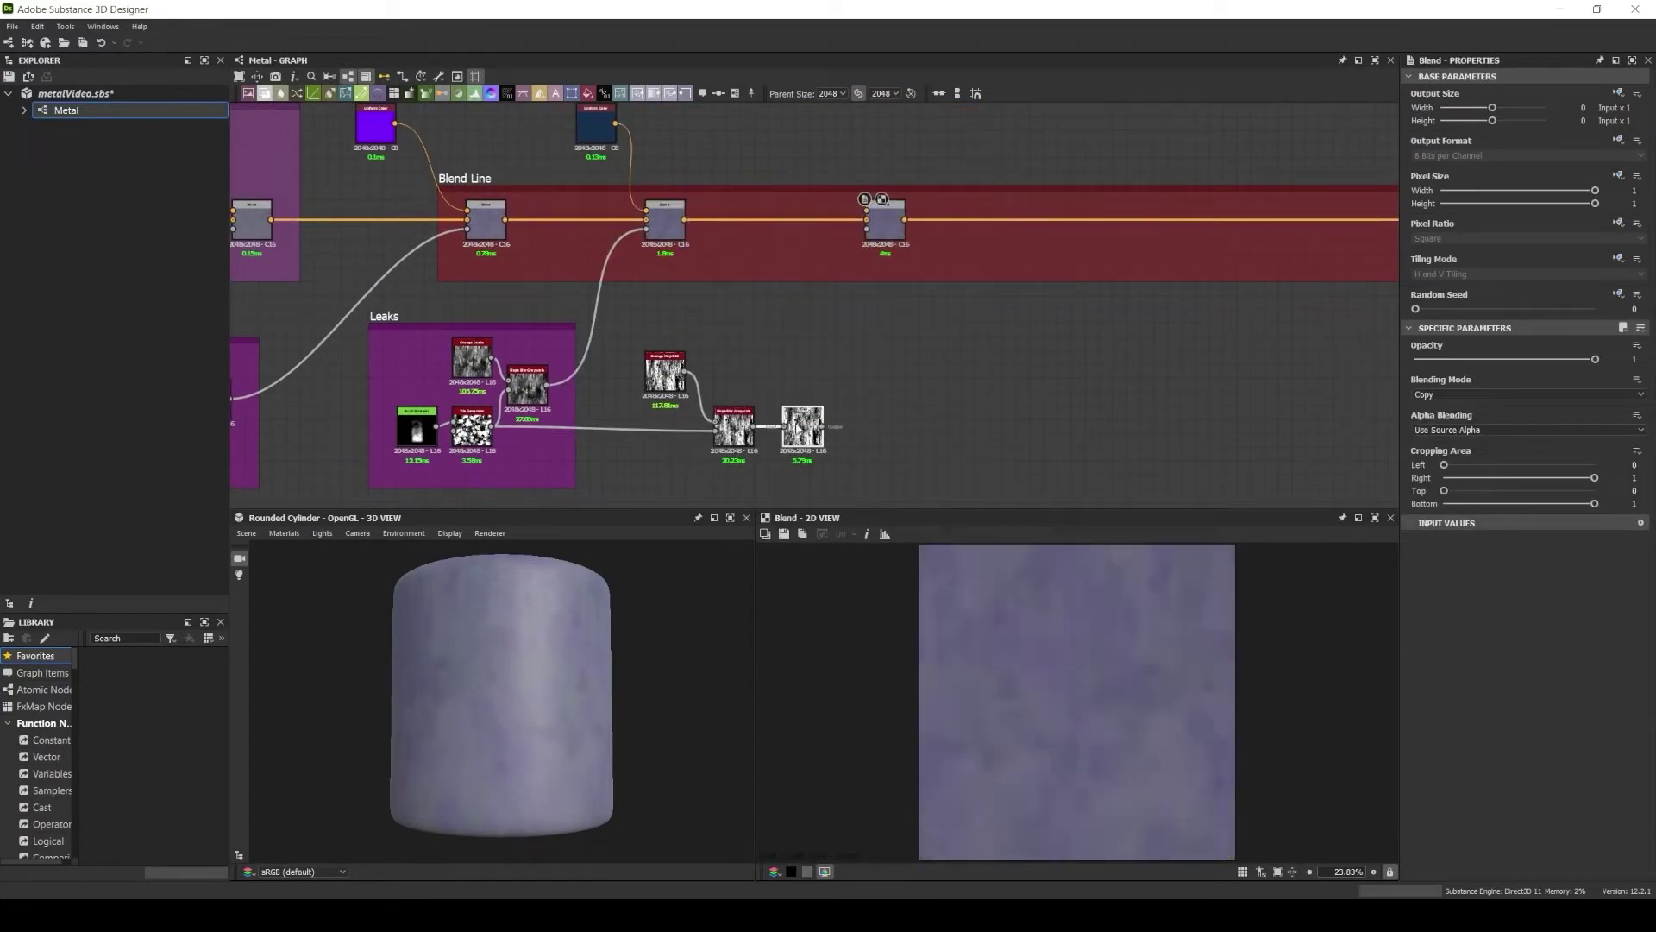
Duplicate the dark-blue Uniform Color, recolour it grey-blue, and wire it into the stain blend.
middle_drag(798, 429, 772, 507)
click(569, 203)
key(ctrl+c)
key(ctrl+v)
drag(768, 201, 840, 297)
click(1439, 399)
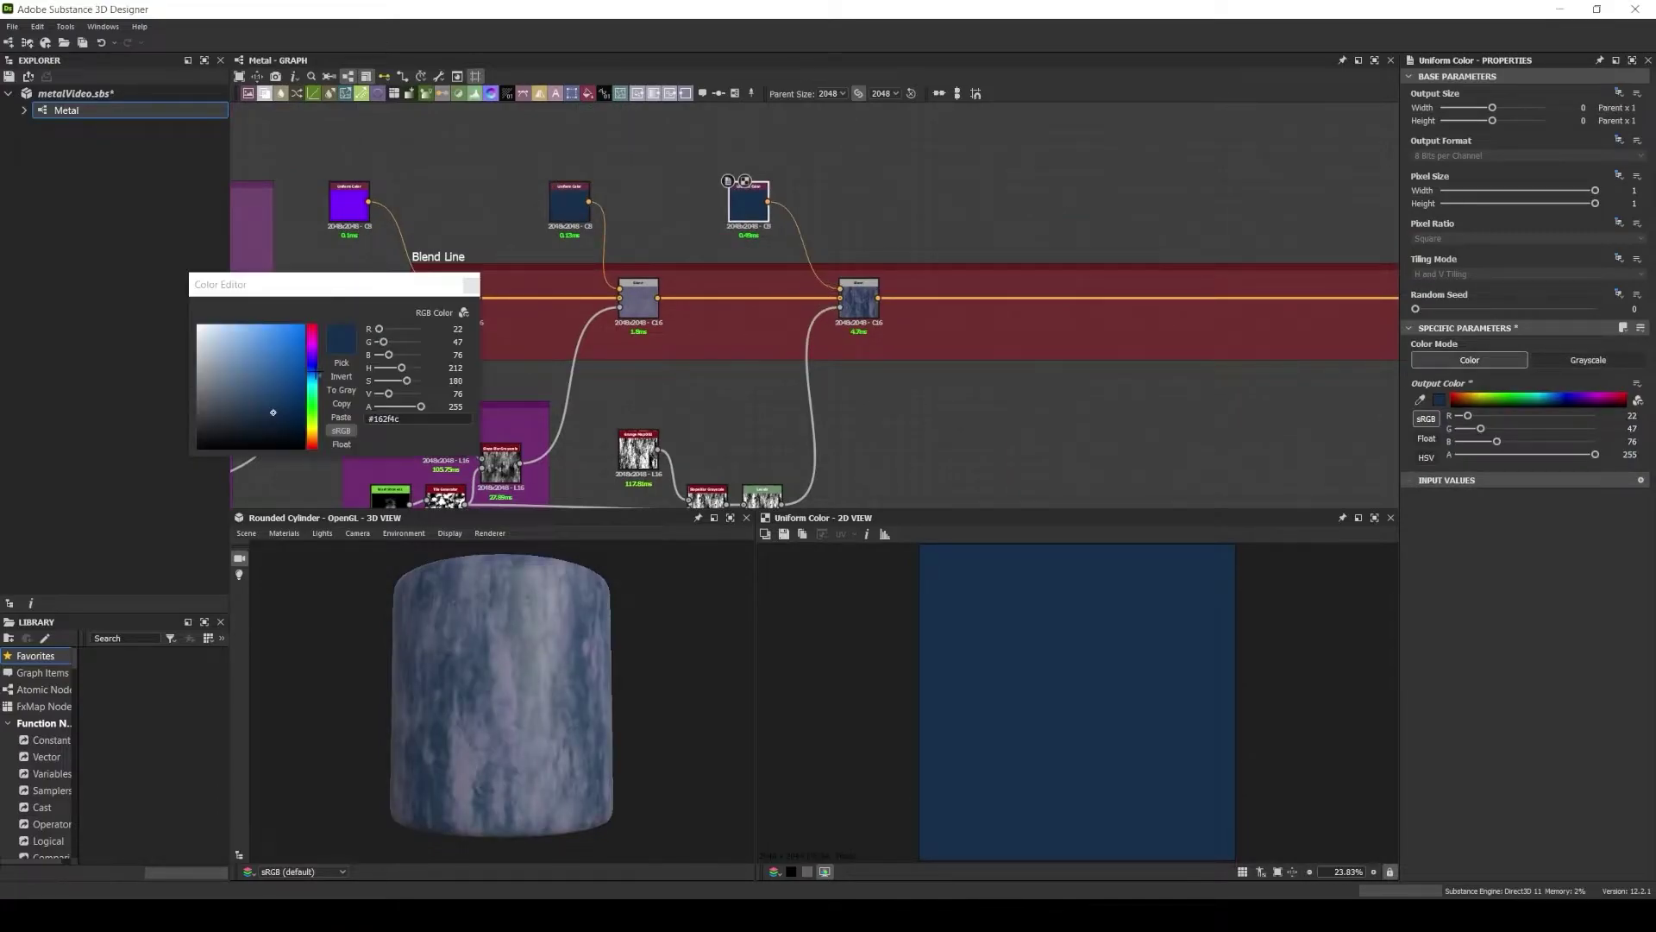
click(313, 378)
drag(285, 354, 222, 394)
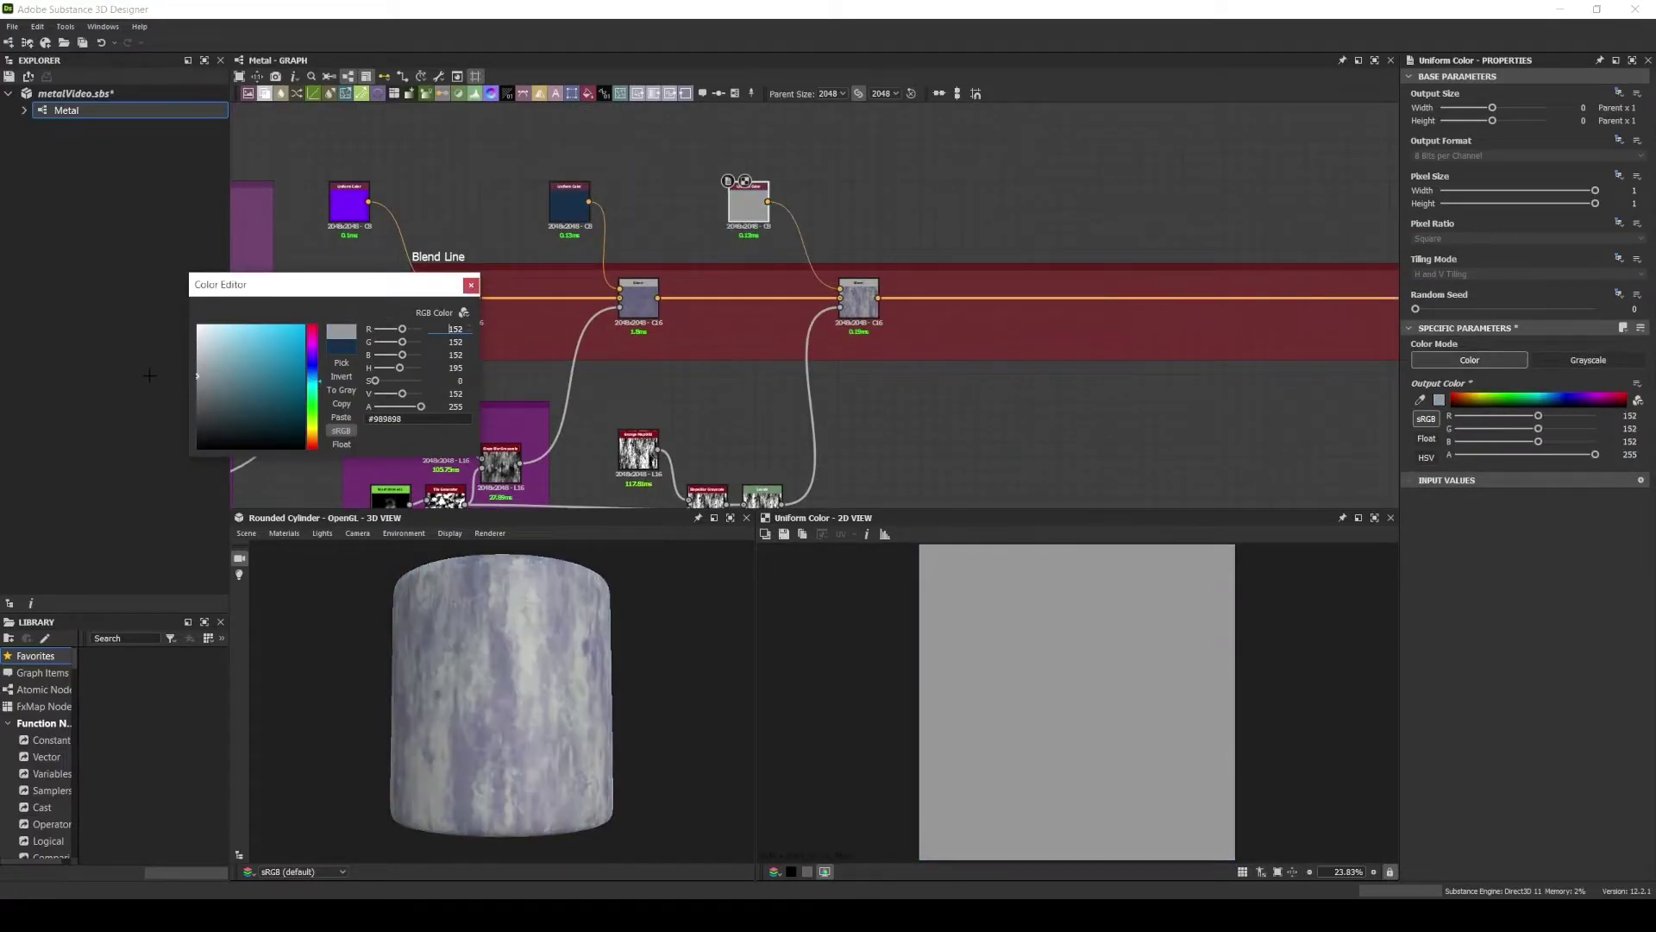
click(859, 298)
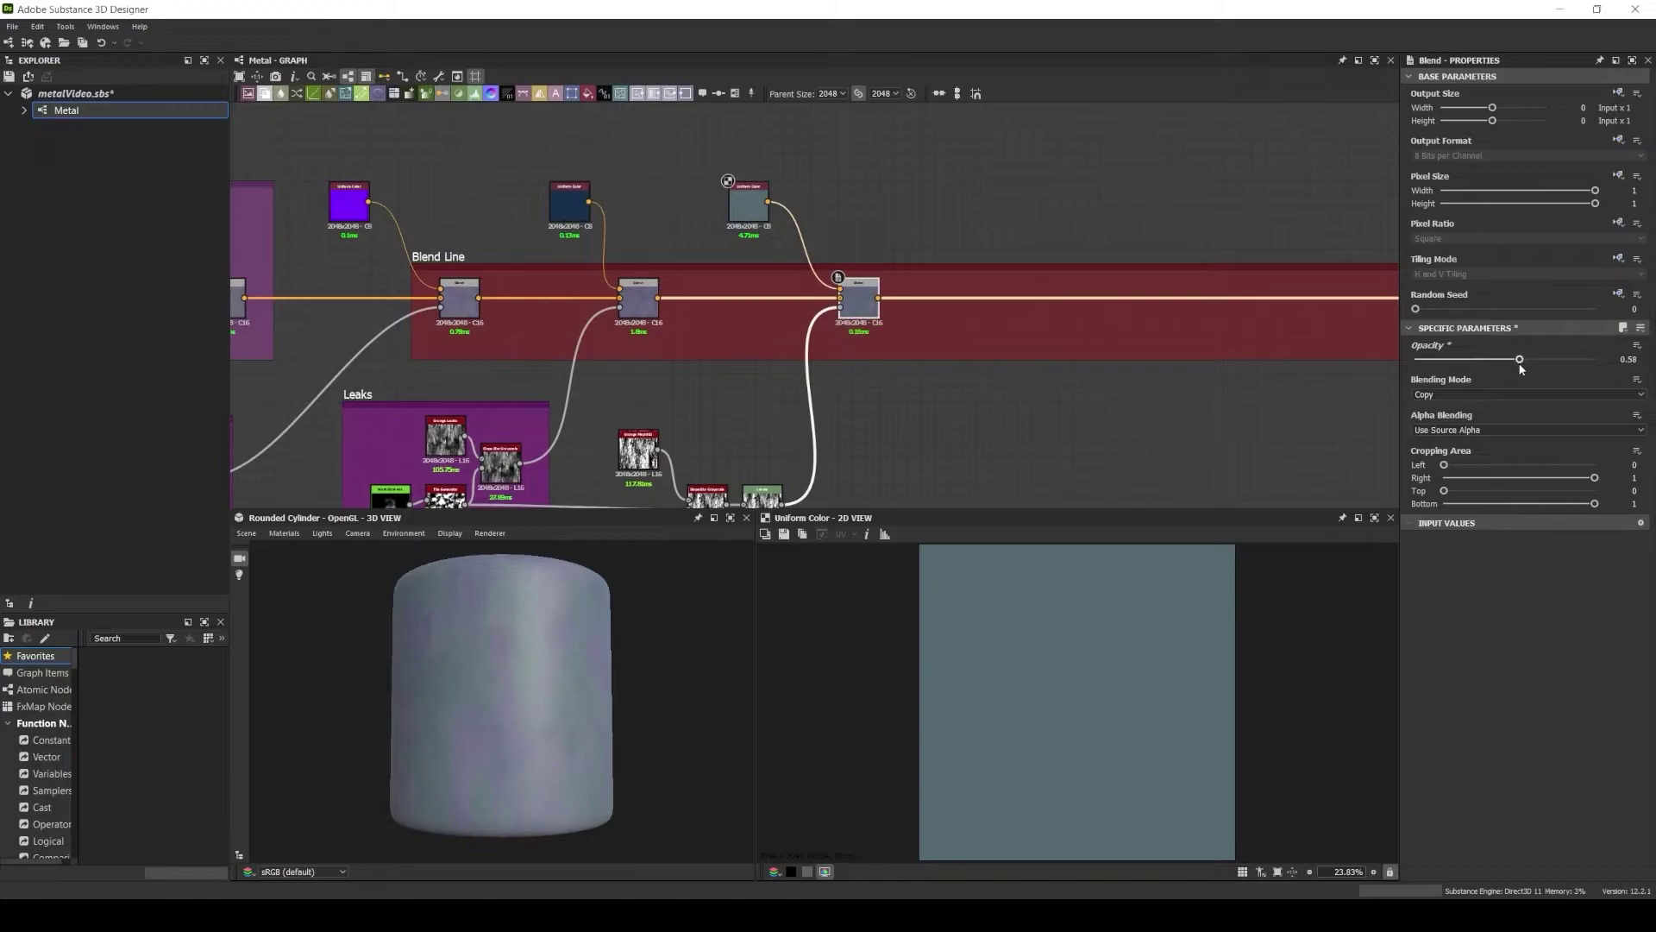
Group the stain mask nodes in a frame titled 'Stains'.
scroll(857, 305, up, 1)
middle_drag(876, 425, 1023, 278)
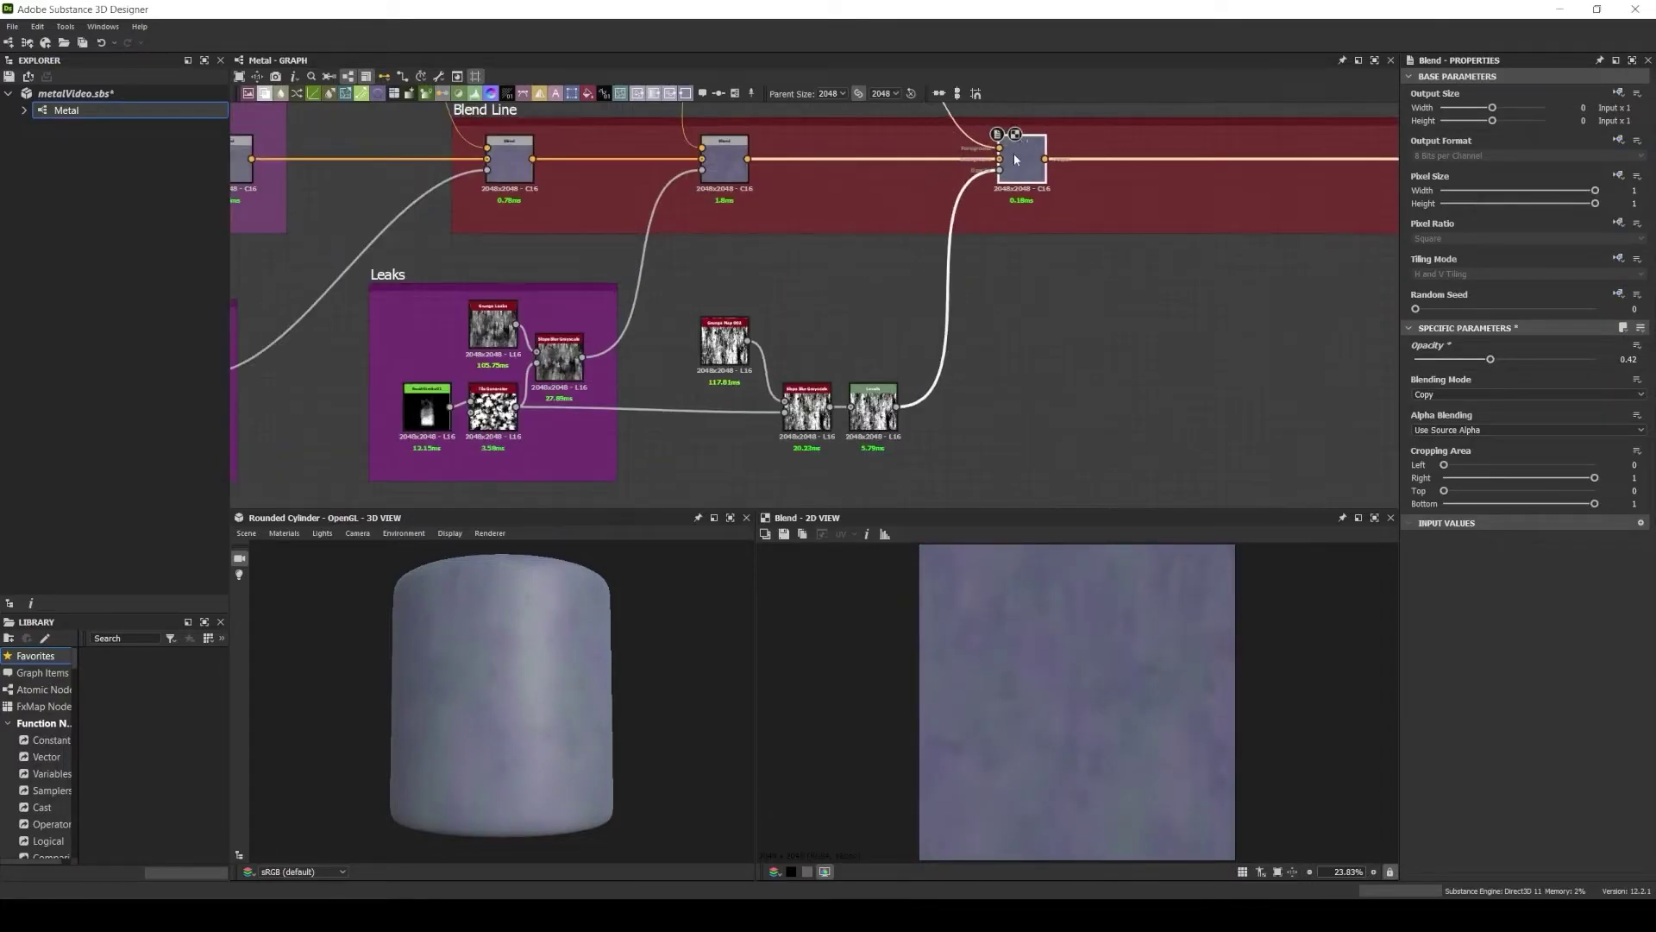
drag(681, 310, 954, 491)
key(ctrl+f)
text(Stains)
key(Return)
middle_drag(895, 313, 879, 335)
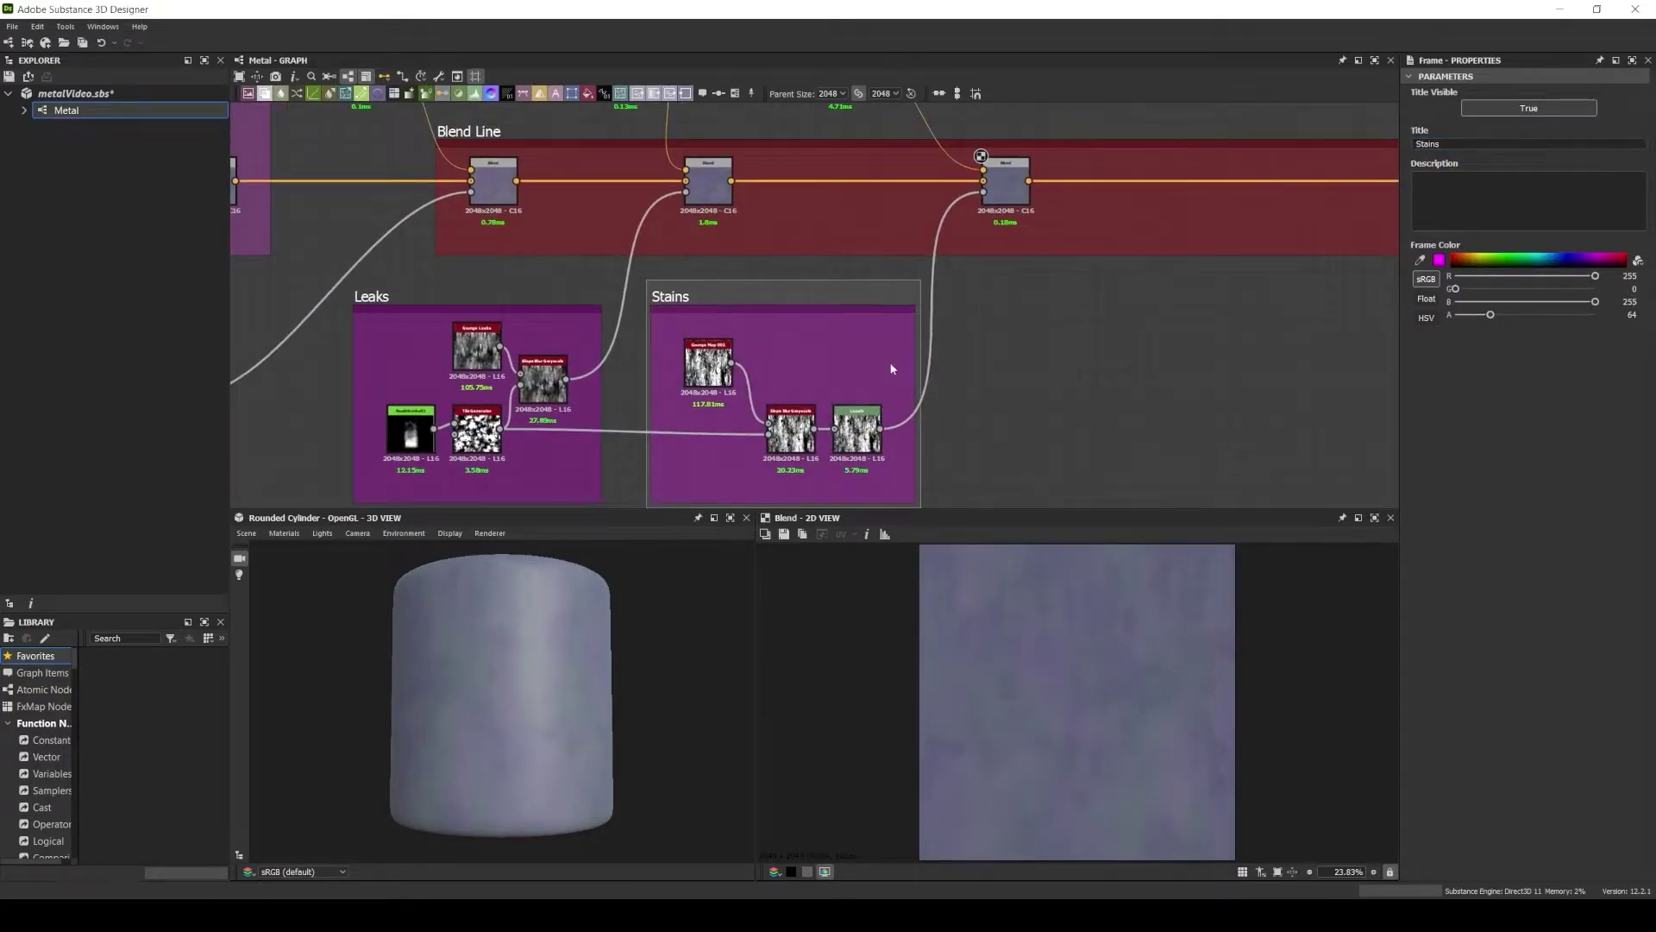
Label the Blend Line blends with '+ Color variation' and Leaks comments, commenting the third blend.
scroll(892, 369, down, 2)
scroll(885, 175, up, 2)
text(c)
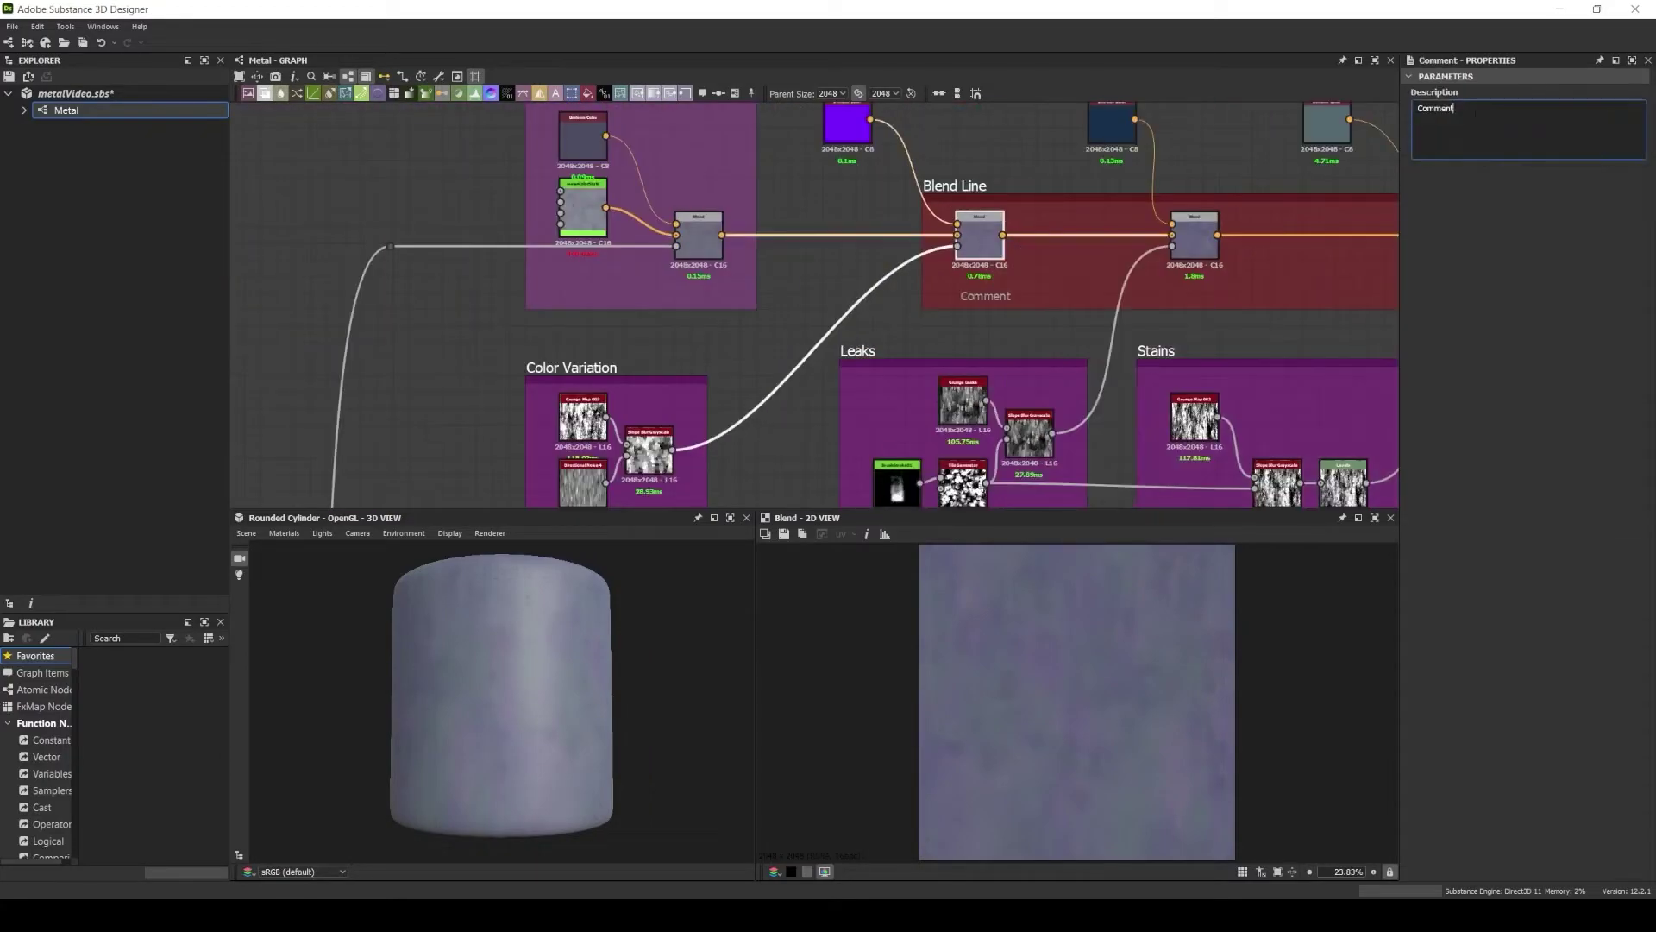
text(on)
click(993, 298)
text(cLeaks)
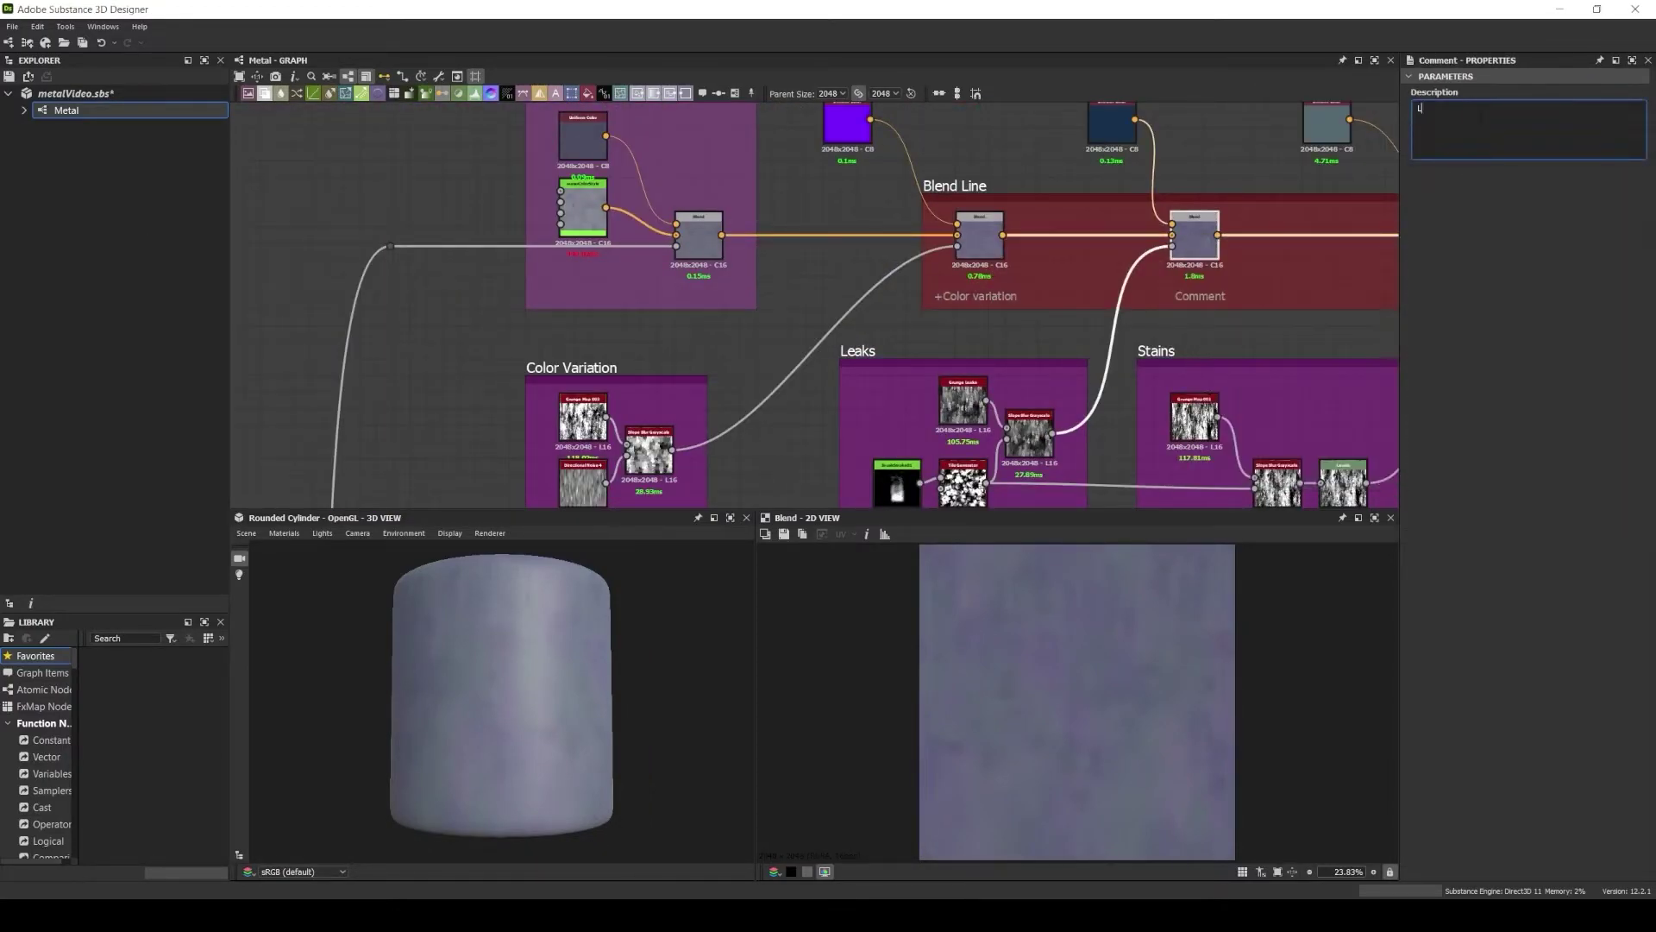
middle_drag(1192, 242, 882, 269)
click(1182, 259)
key(c)
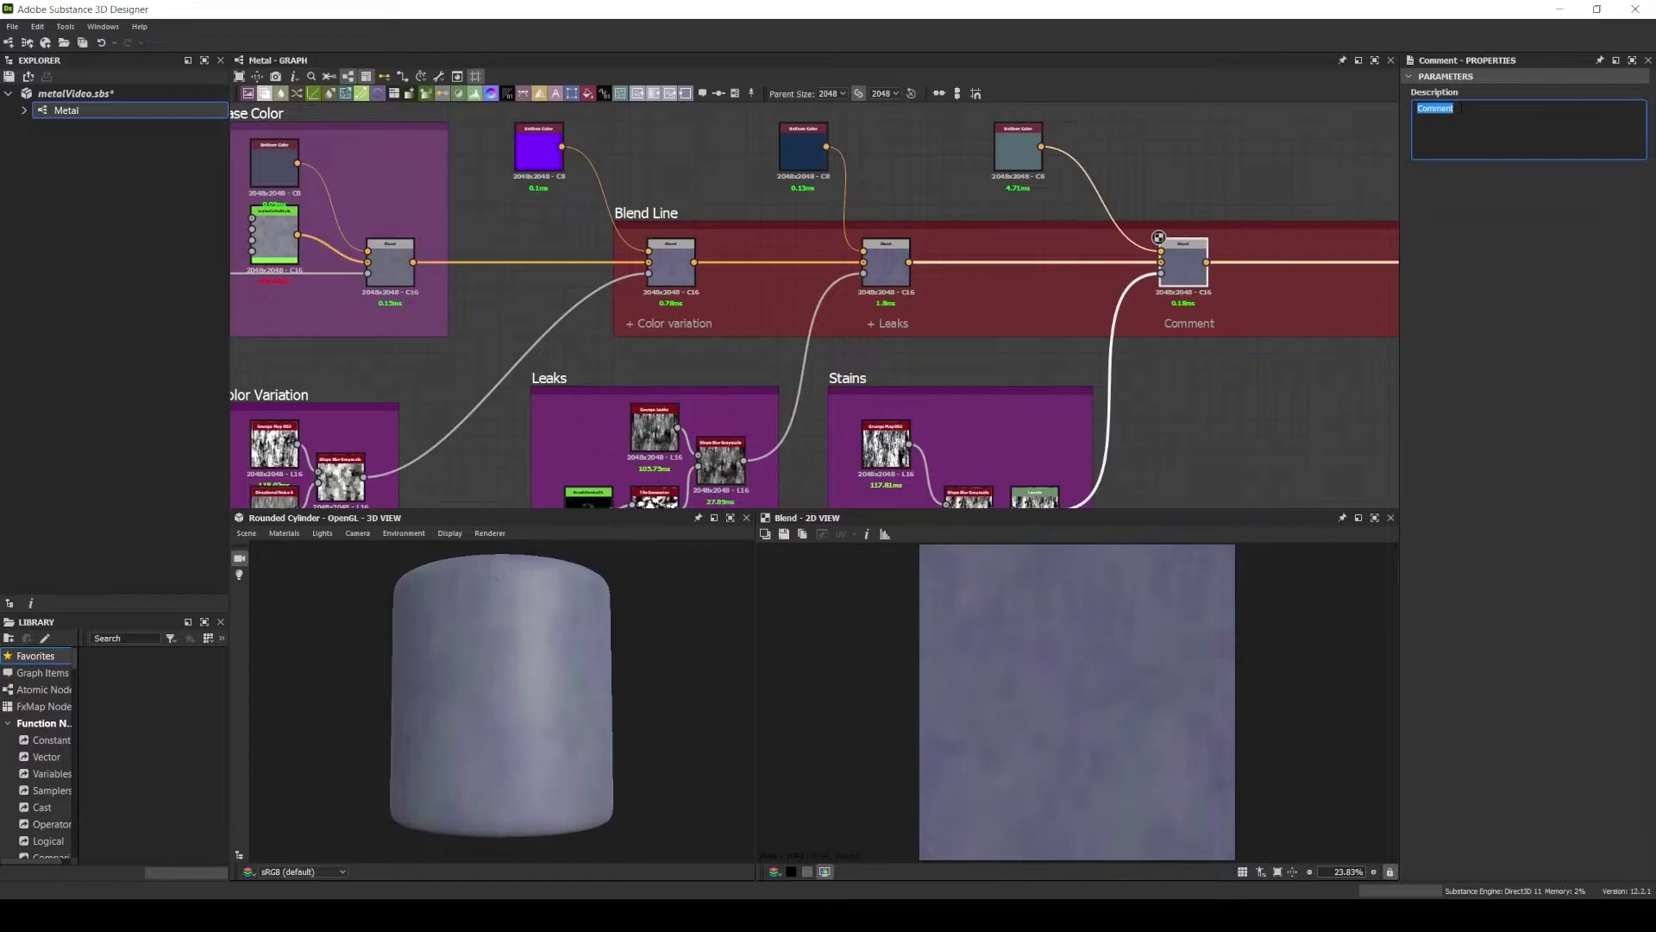
Bring the Height frame into view and pull a link from its height output.
scroll(1200, 323, down, 5)
middle_drag(1201, 324, 923, 194)
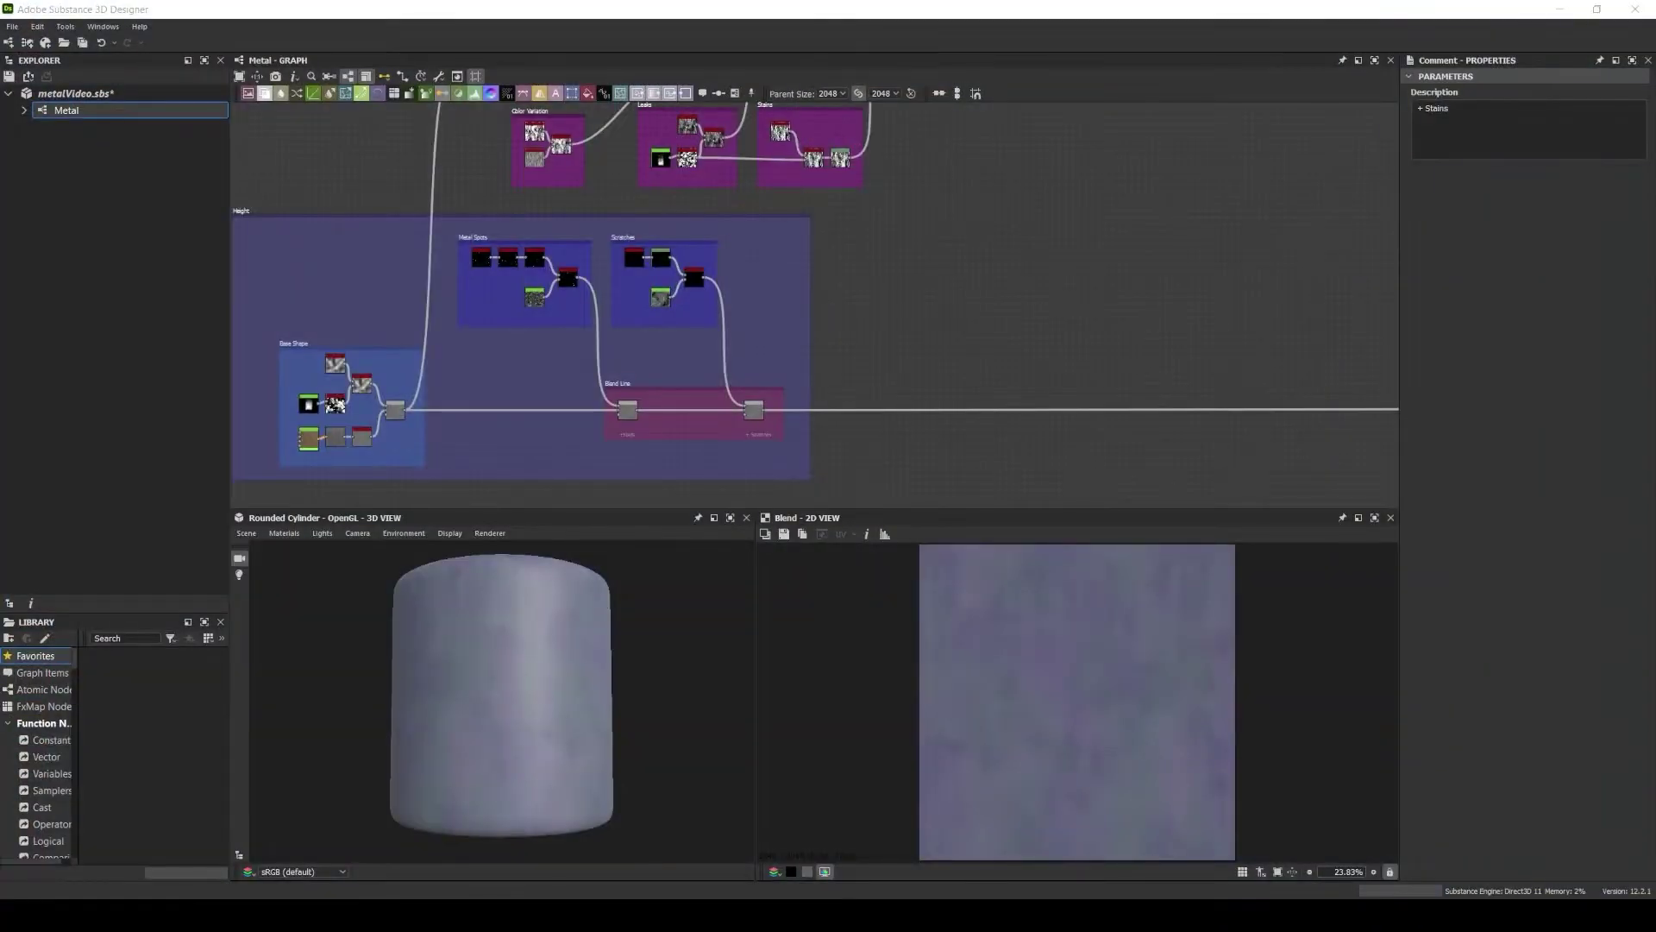
middle_drag(776, 345, 795, 447)
Add a Normal node and an HBAO ambient occlusion node from the height output.
drag(795, 448, 815, 276)
text(normal)
key(Return)
text(hbao)
key(Return)
scroll(863, 345, up, 2)
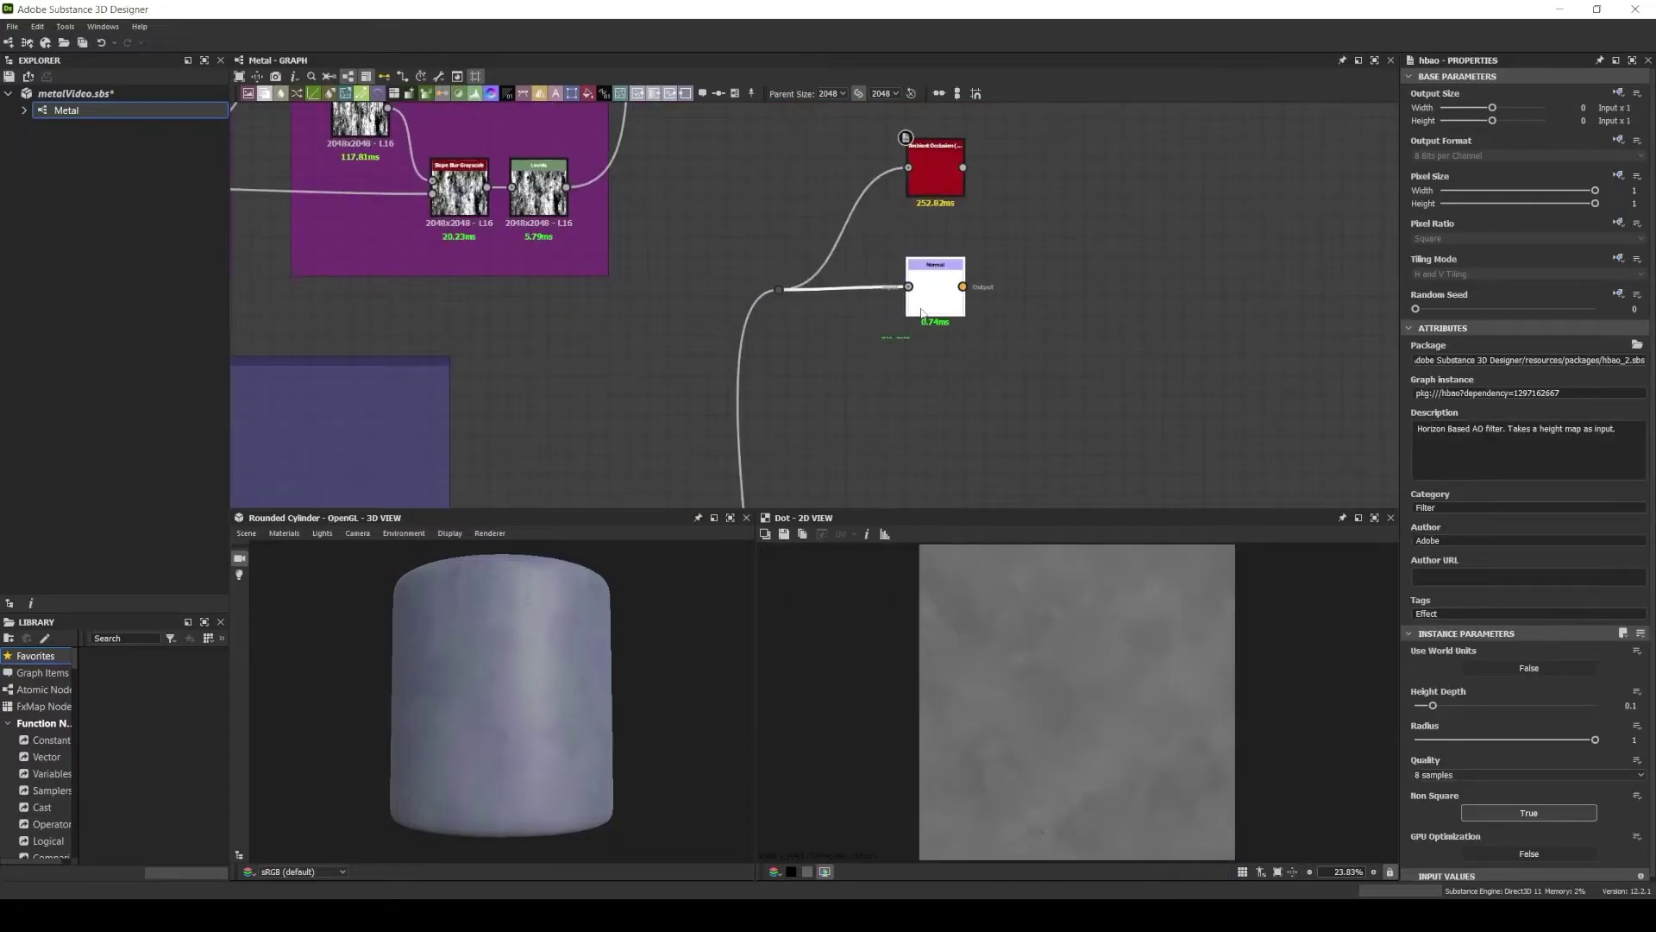
mouse_move(811, 538)
middle_down()
mouse_move(827, 369)
mouse_move(802, 431)
middle_up()
Feed HBAO into an Invert Grayscale node and preview both results.
scroll(802, 431, down, 1)
middle_drag(776, 302, 776, 394)
drag(776, 396, 833, 370)
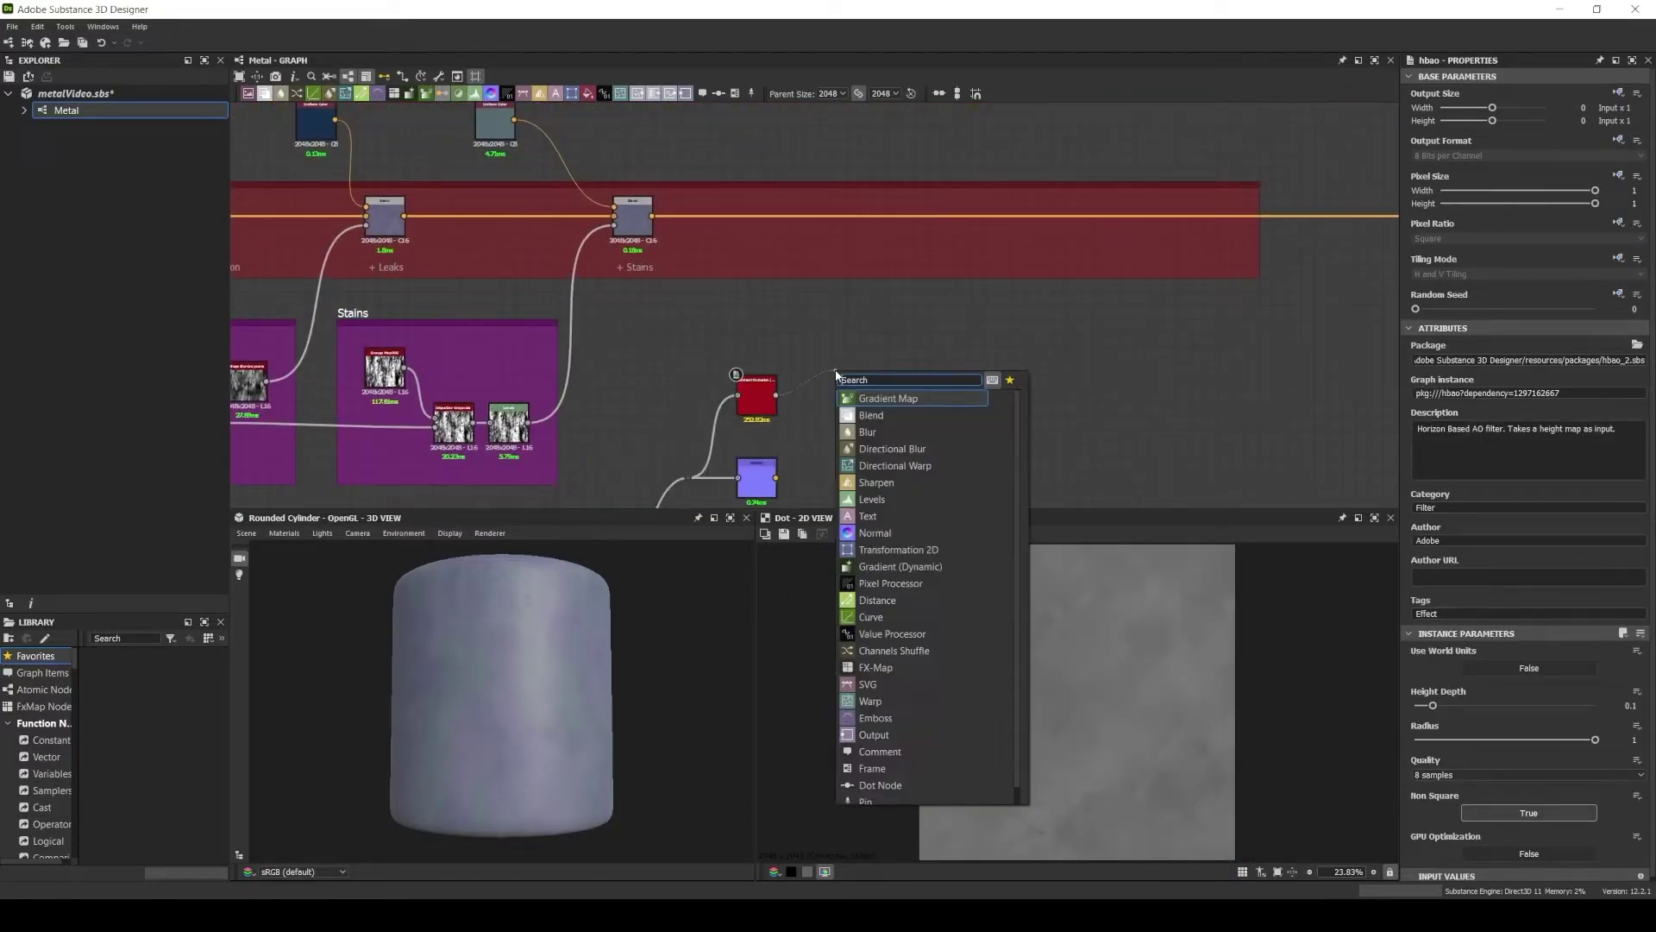
text(invert)
key(Return)
double_click(759, 396)
scroll(760, 396, up, 3)
double_click(955, 343)
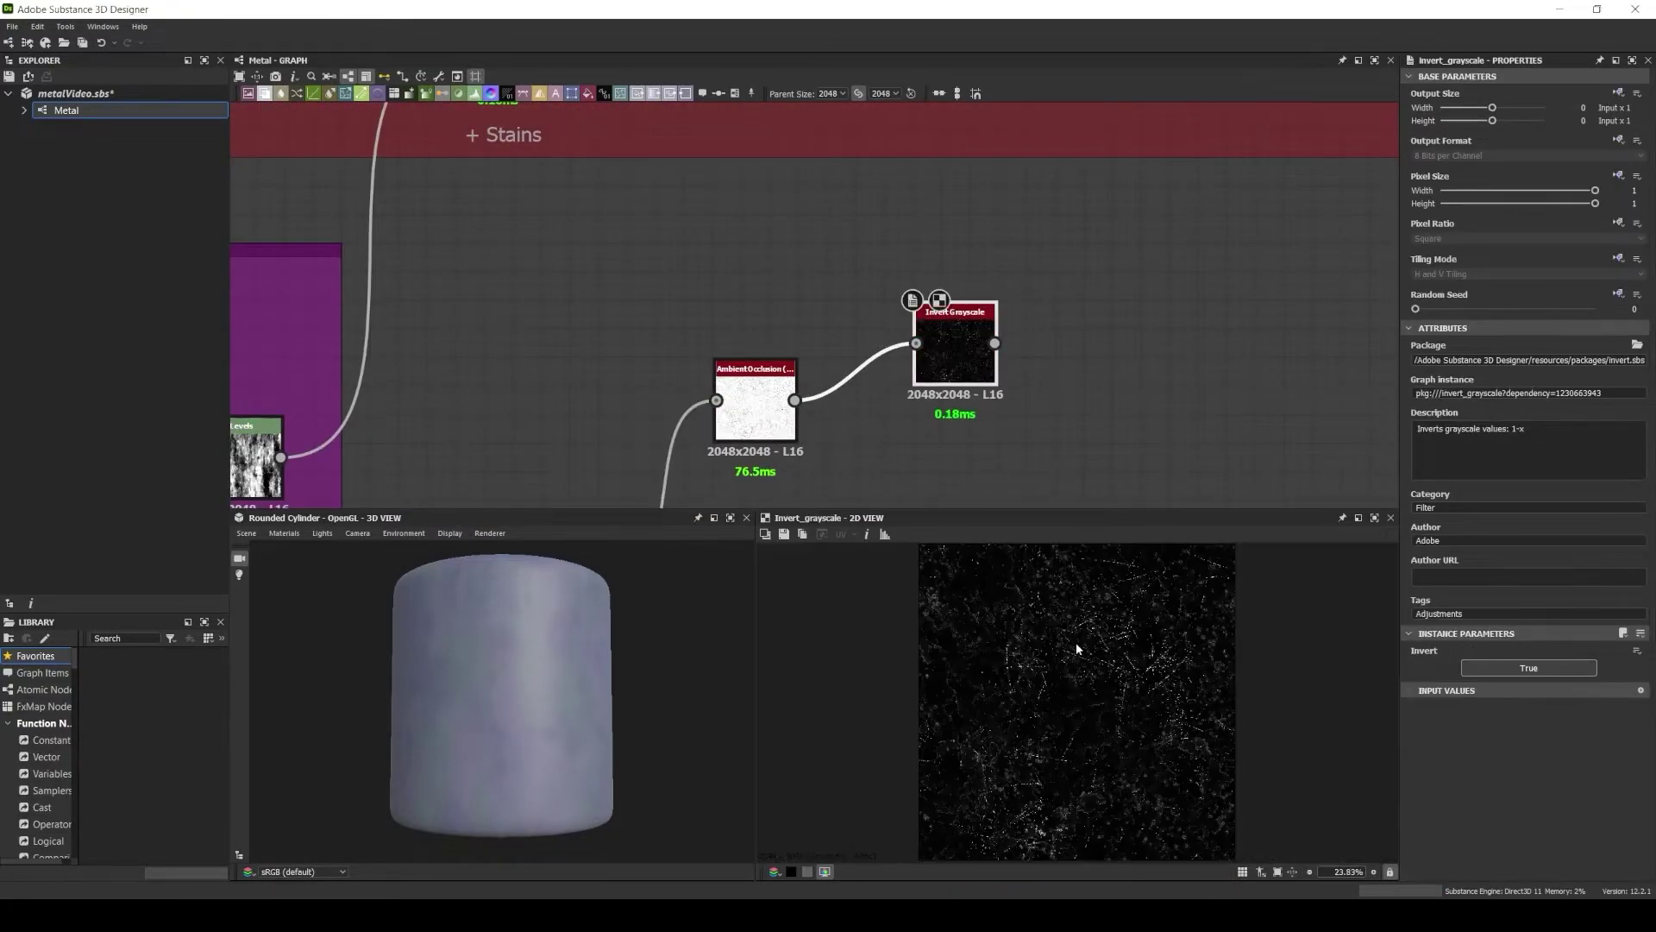
scroll(861, 407, down, 3)
Add Curvature Sobel and Curvature Smooth from the Normal and merge them with a Blend.
middle_drag(665, 398, 644, 302)
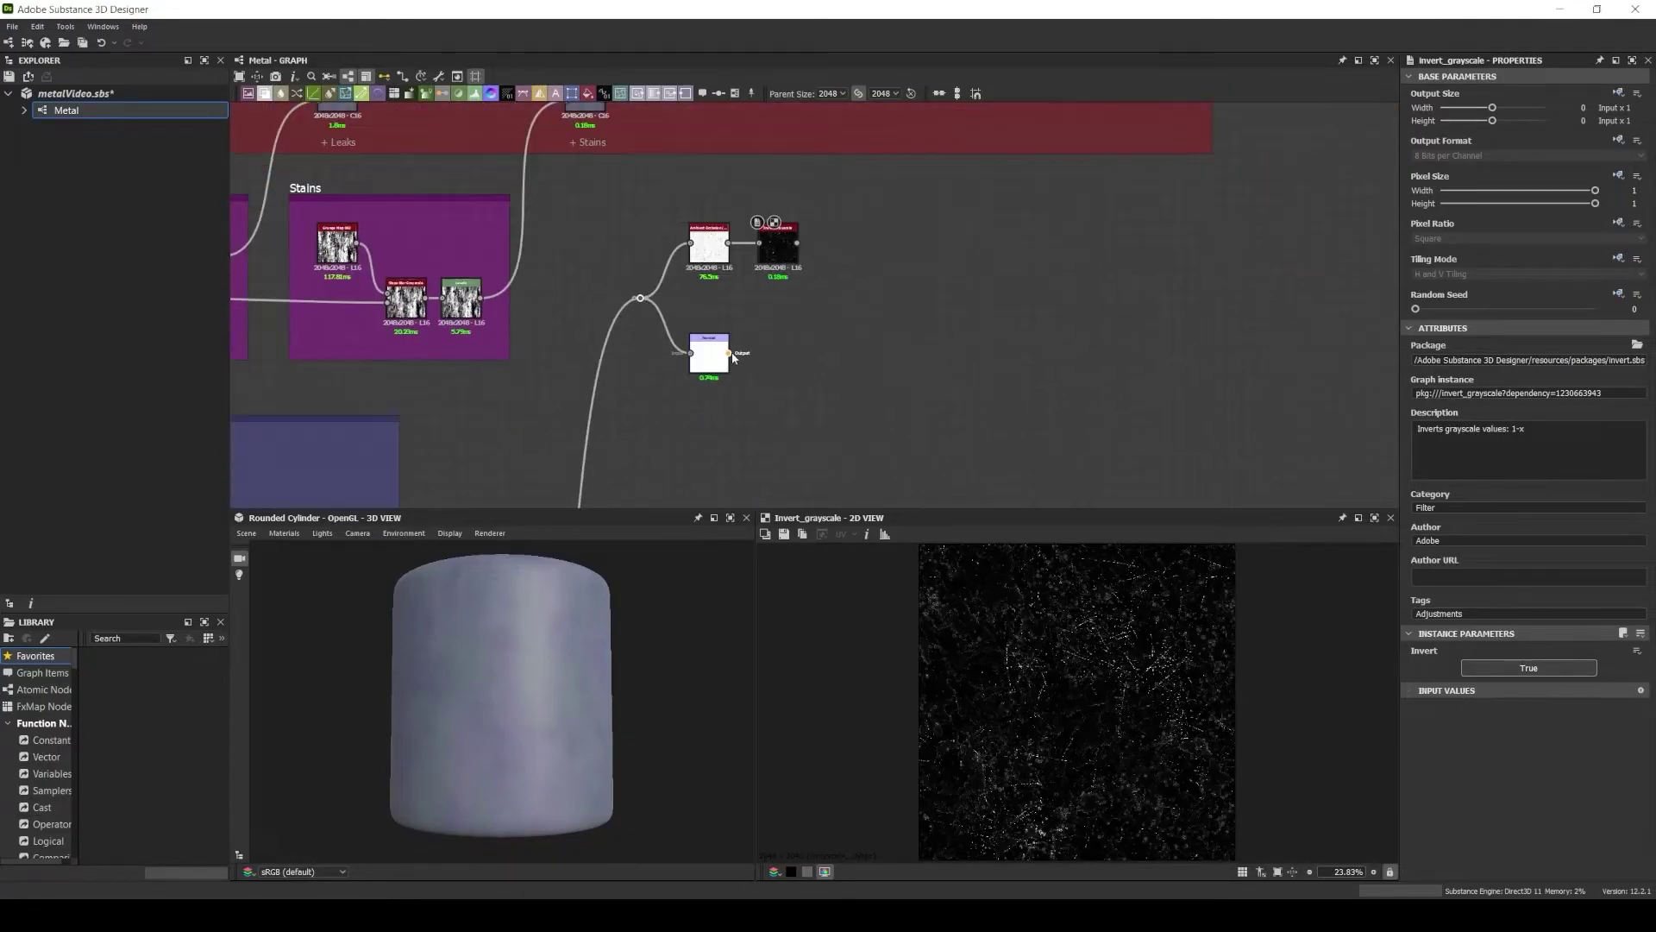
mouse_move(729, 353)
mouse_down()
mouse_move(806, 351)
mouse_move(787, 326)
mouse_up()
click(854, 399)
click(799, 364)
middle_drag(800, 365, 766, 325)
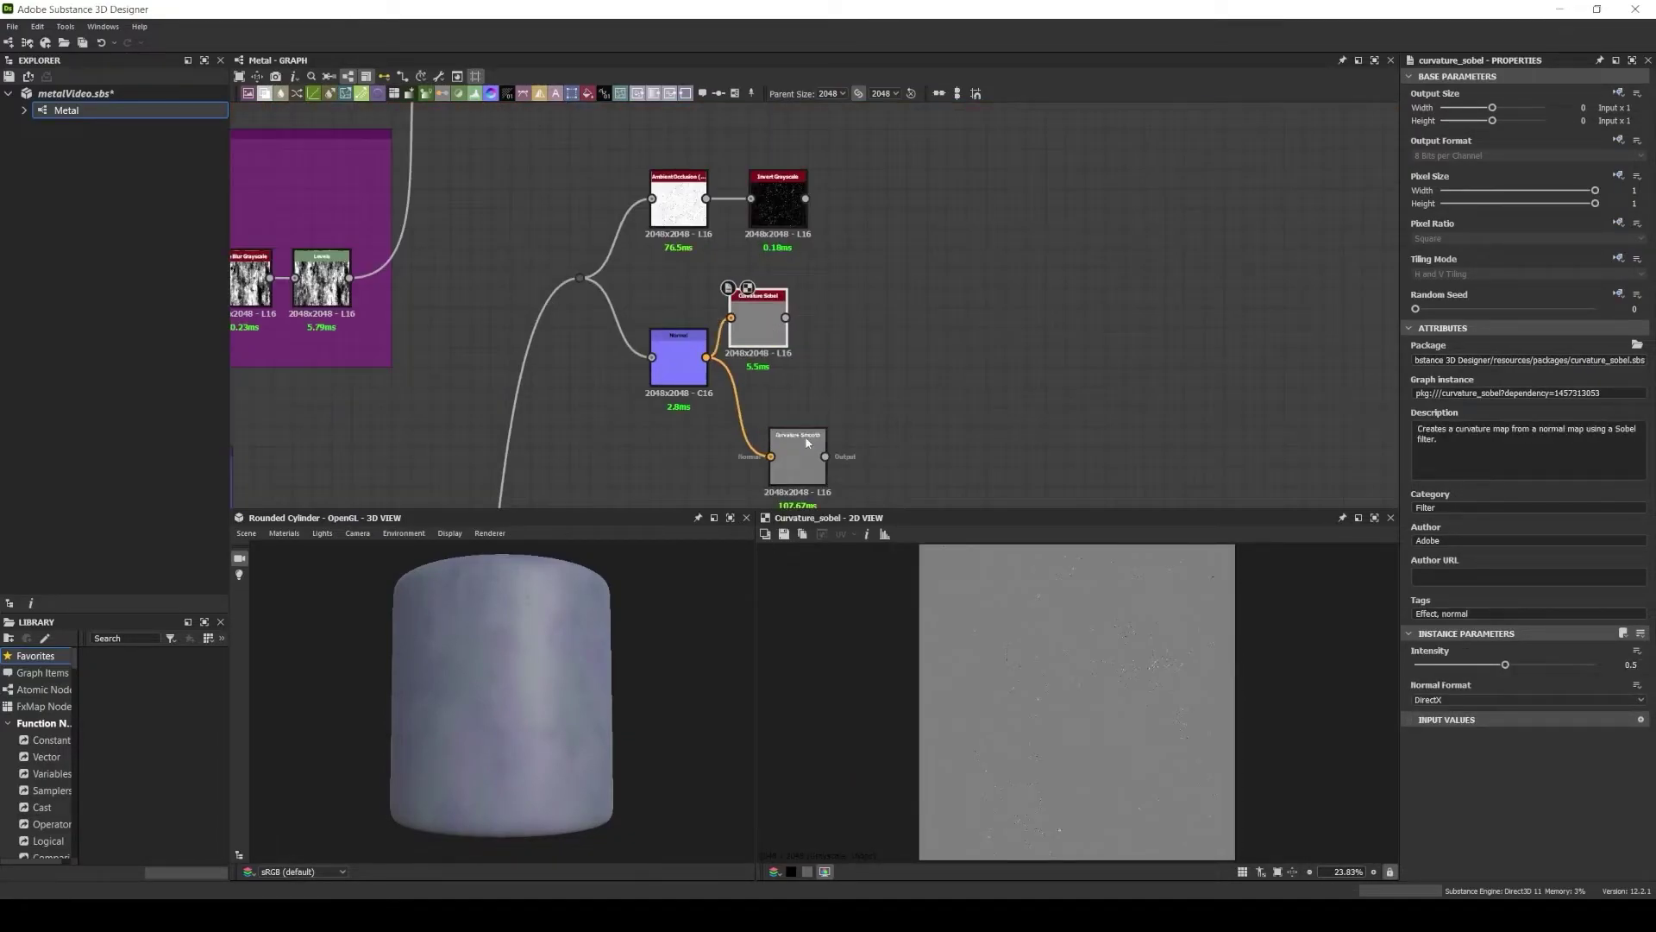
Set the curvature Blend to Overlay mode with 0.55 opacity.
scroll(724, 338, up, 4)
click(1462, 394)
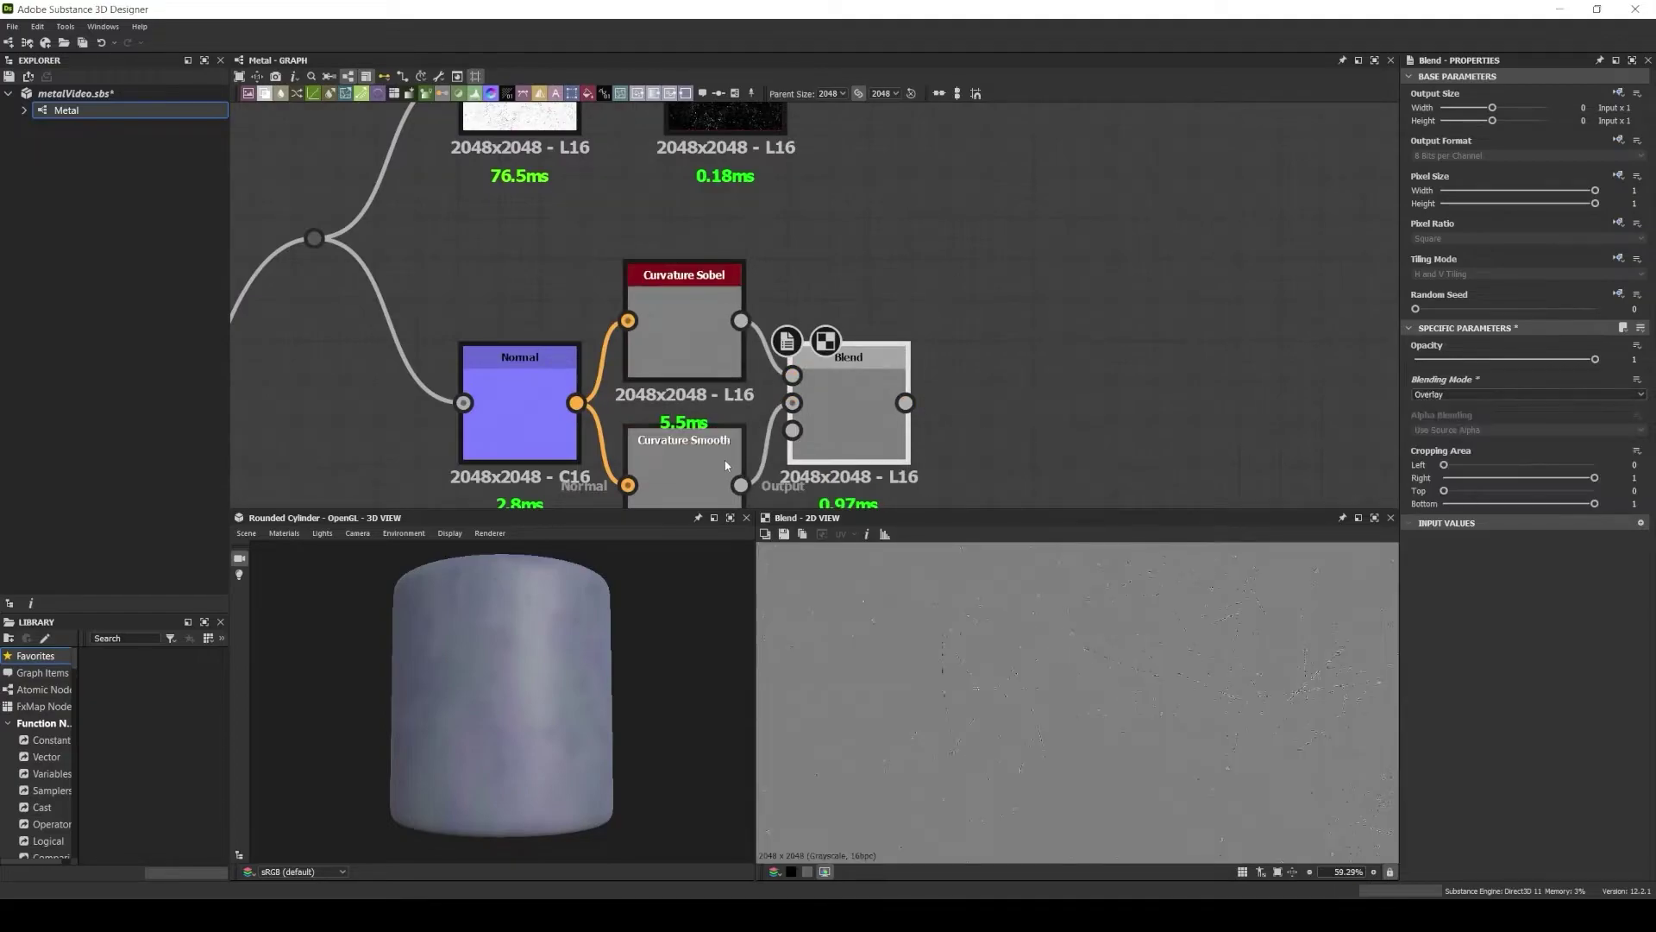
click(520, 406)
click(848, 406)
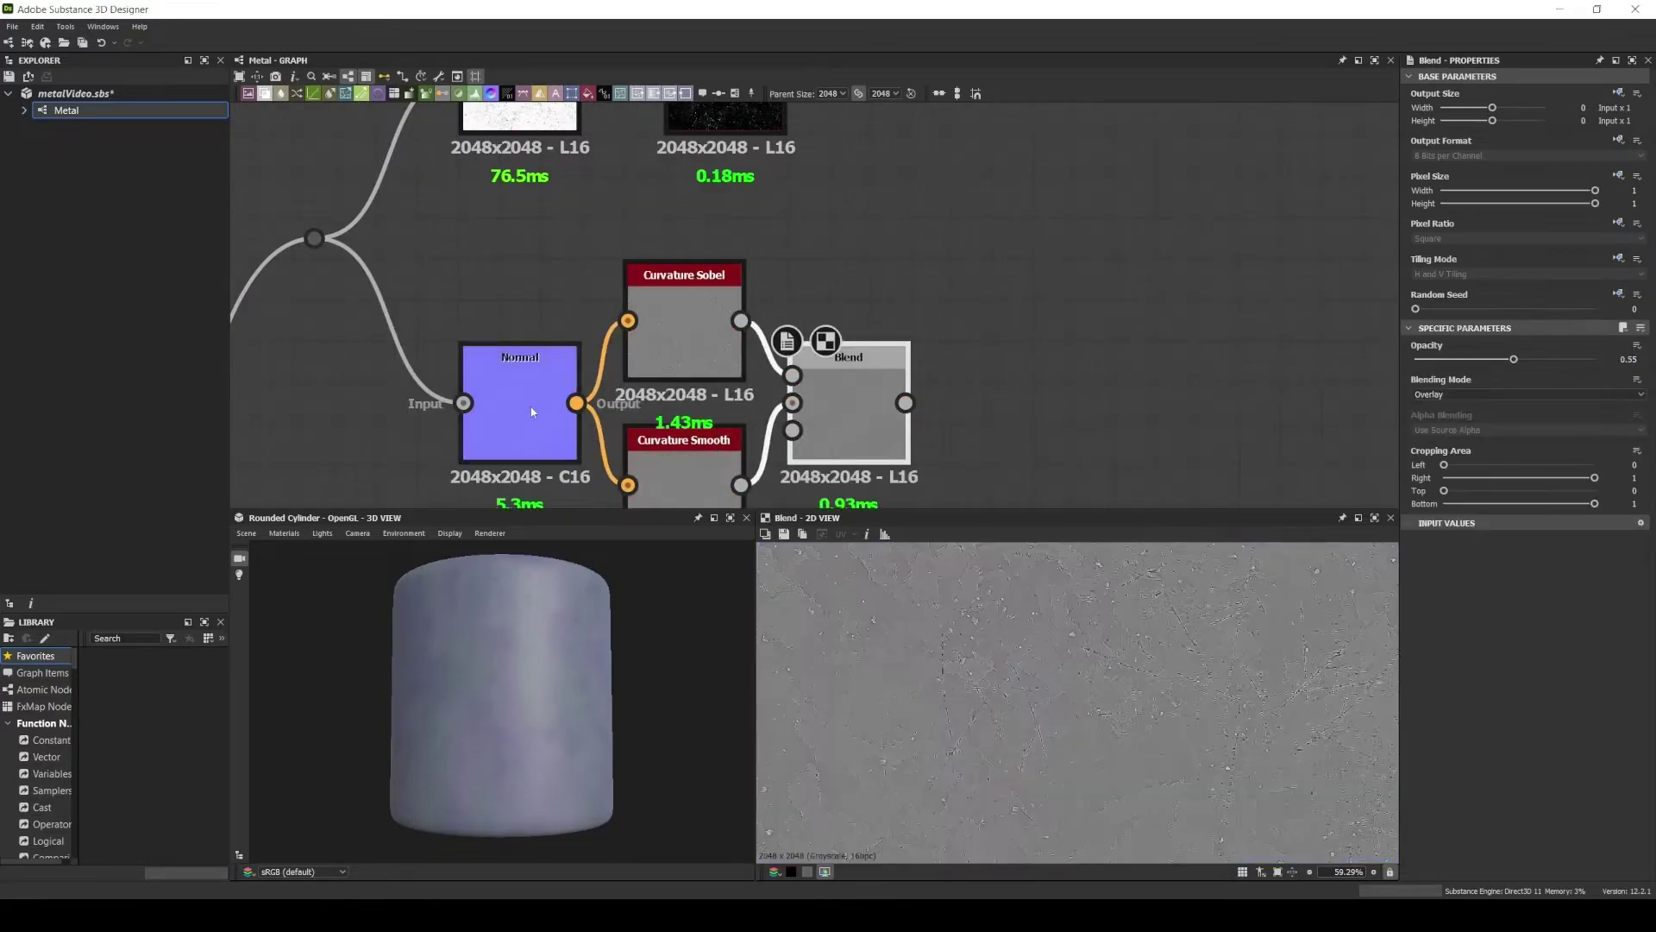
click(685, 297)
click(850, 392)
scroll(883, 343, down, 3)
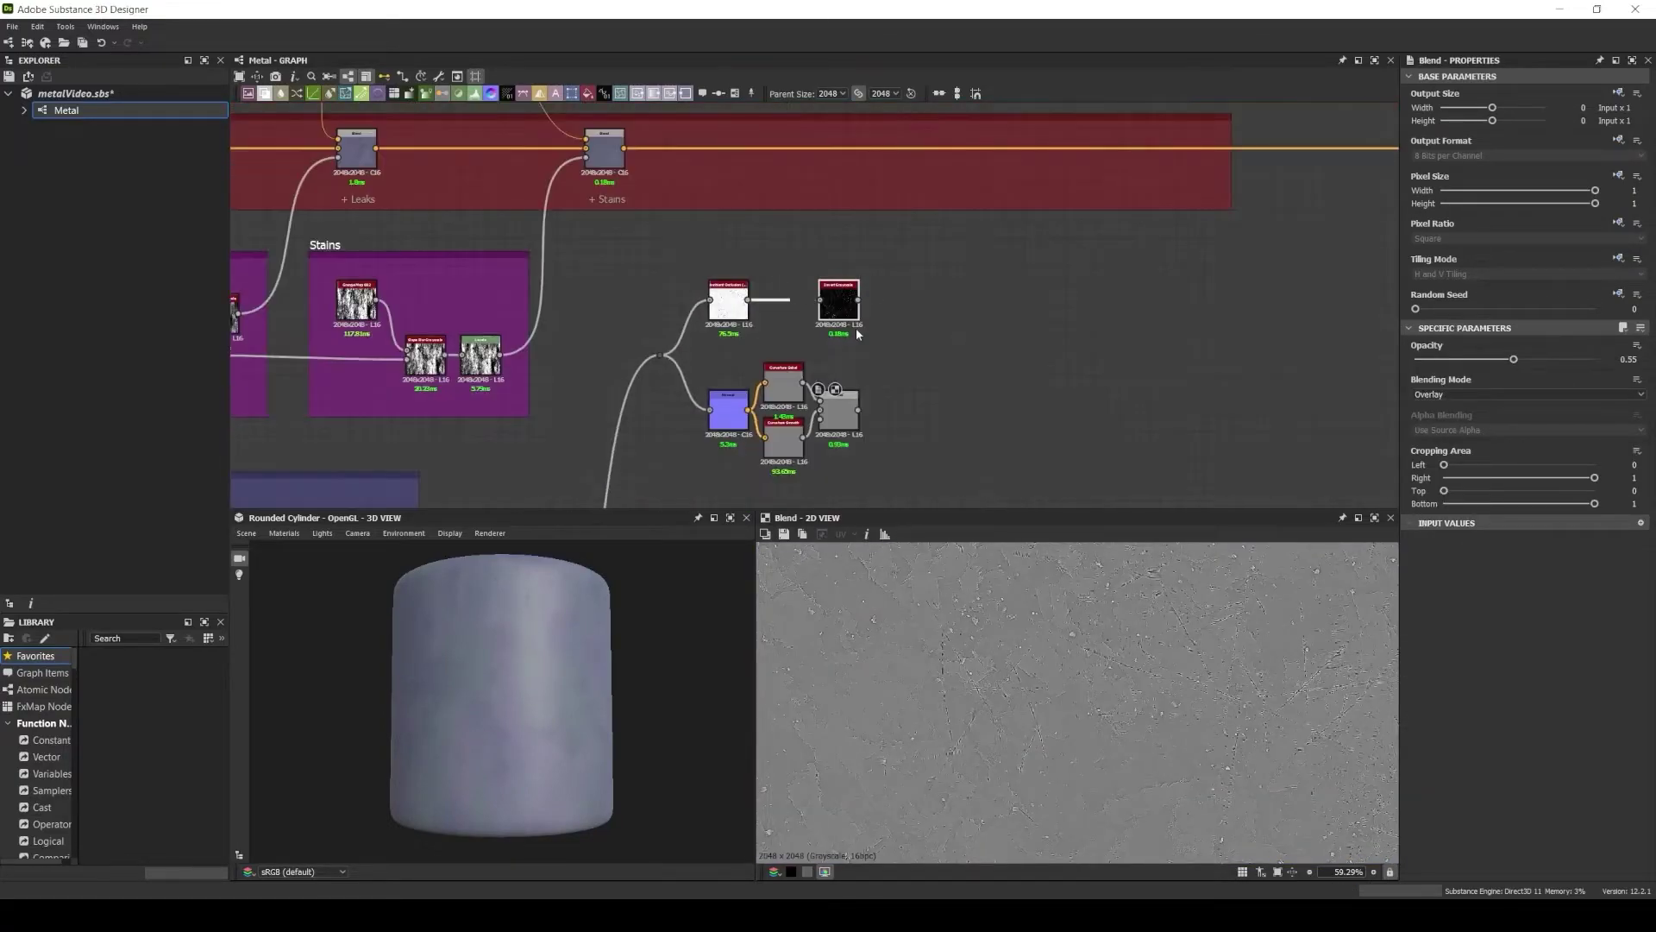
scroll(863, 332, down, 3)
click(747, 221)
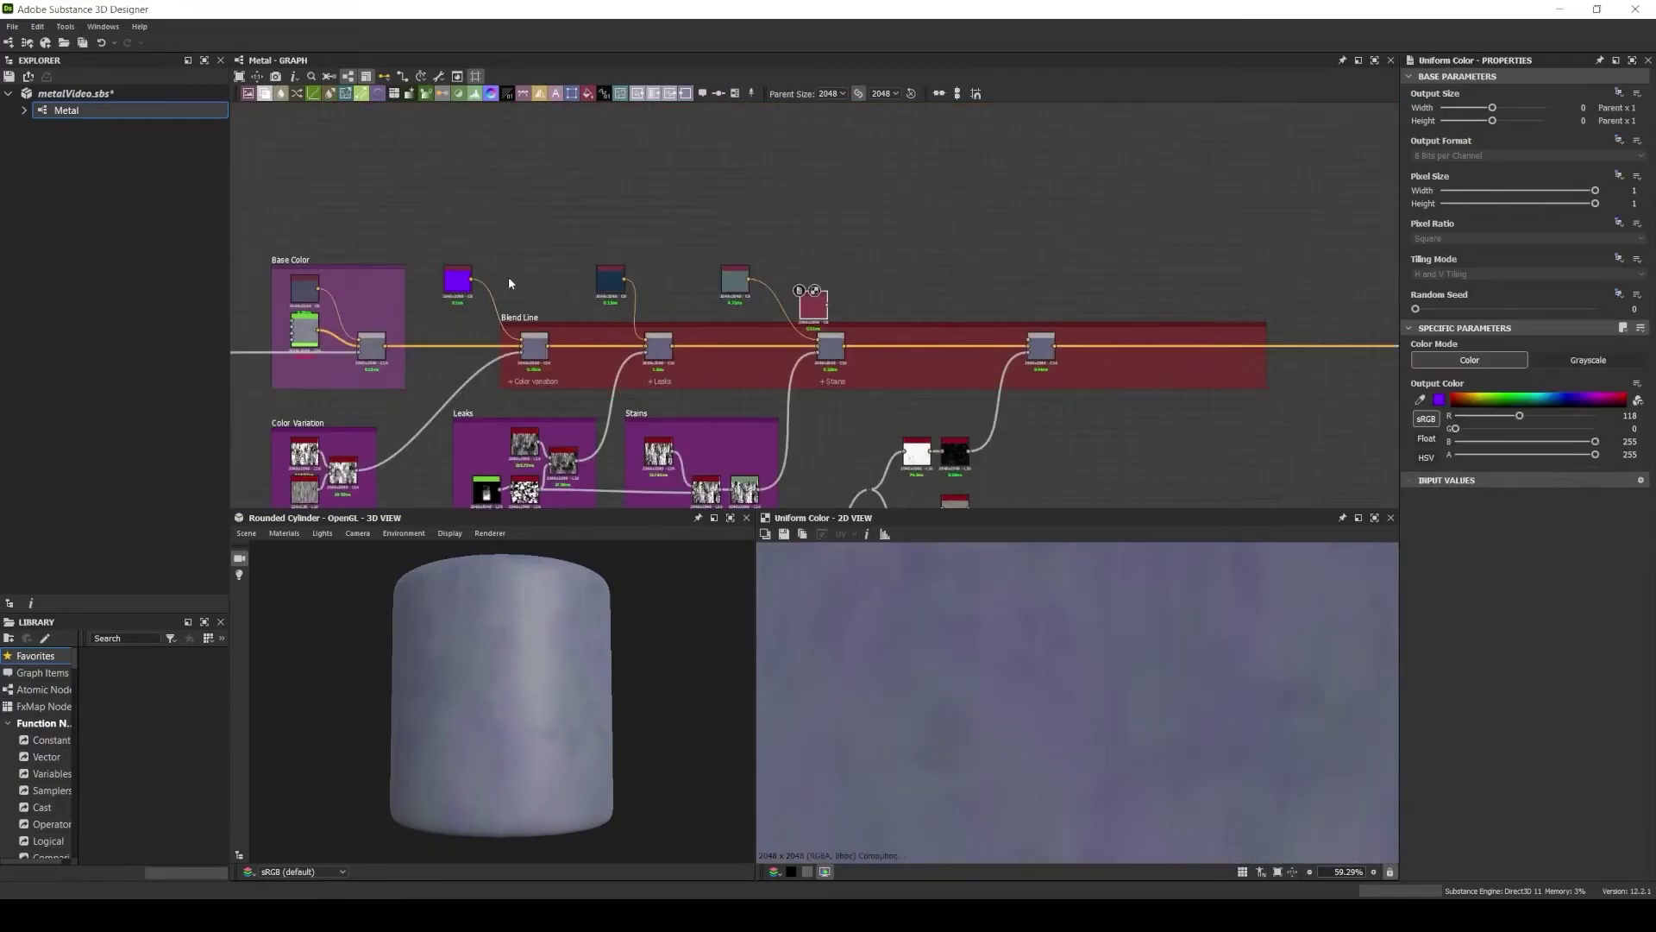
Set the new Uniform Color to a deep purple.
click(305, 409)
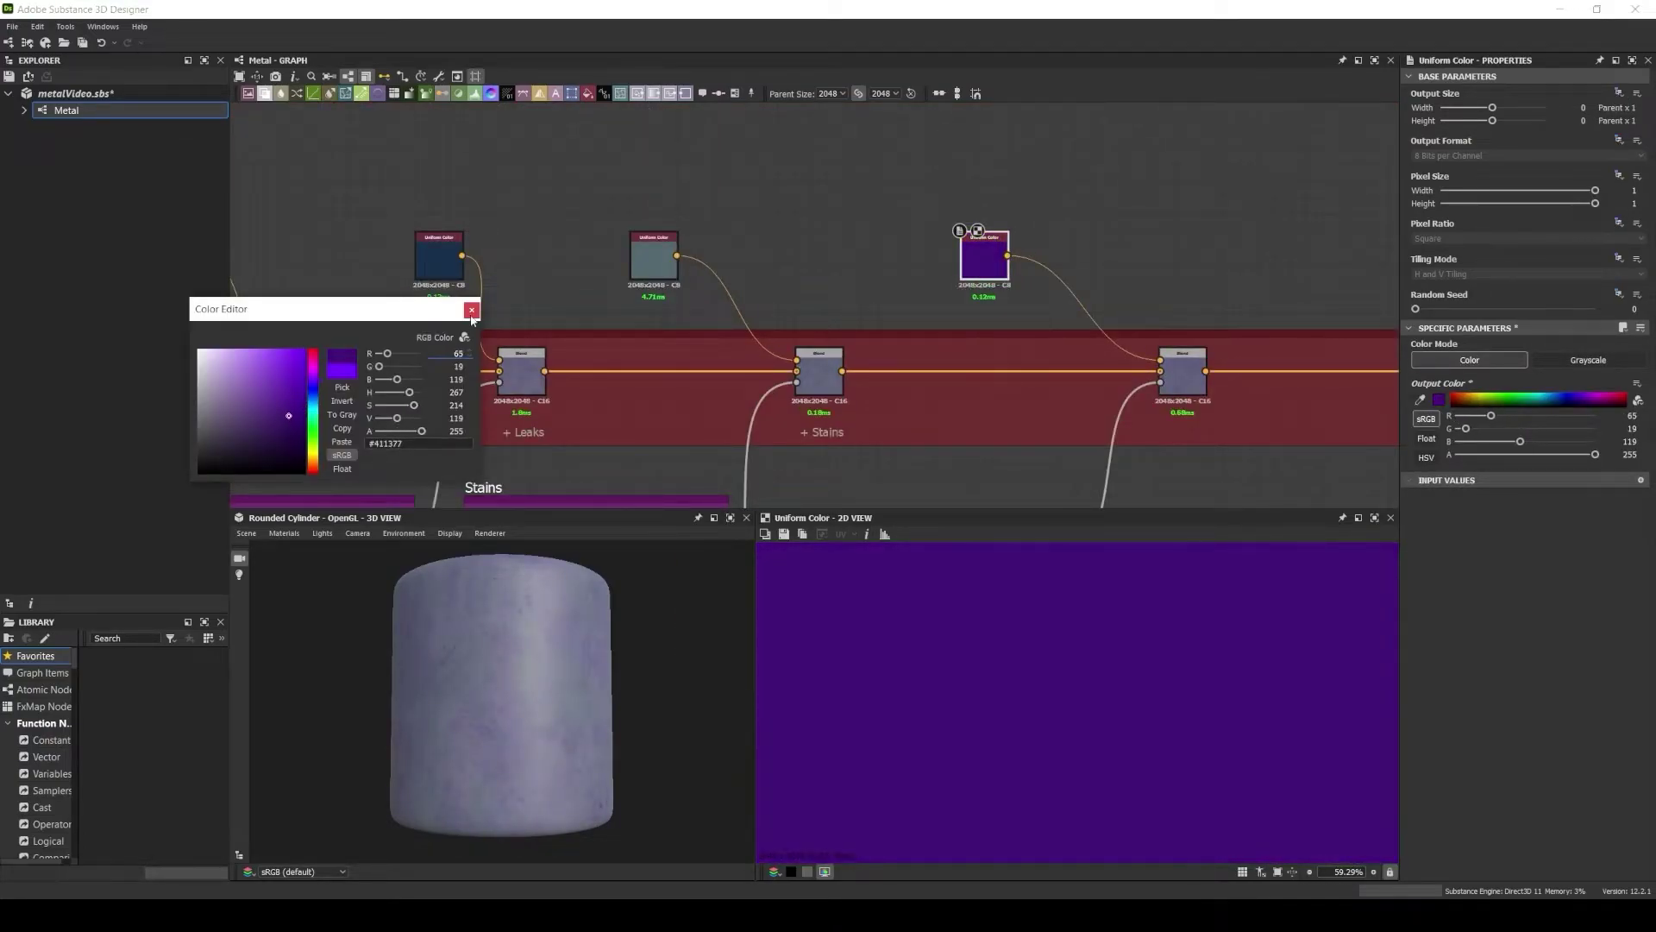
click(472, 309)
click(1182, 371)
scroll(501, 690, up, 3)
scroll(990, 664, up, 3)
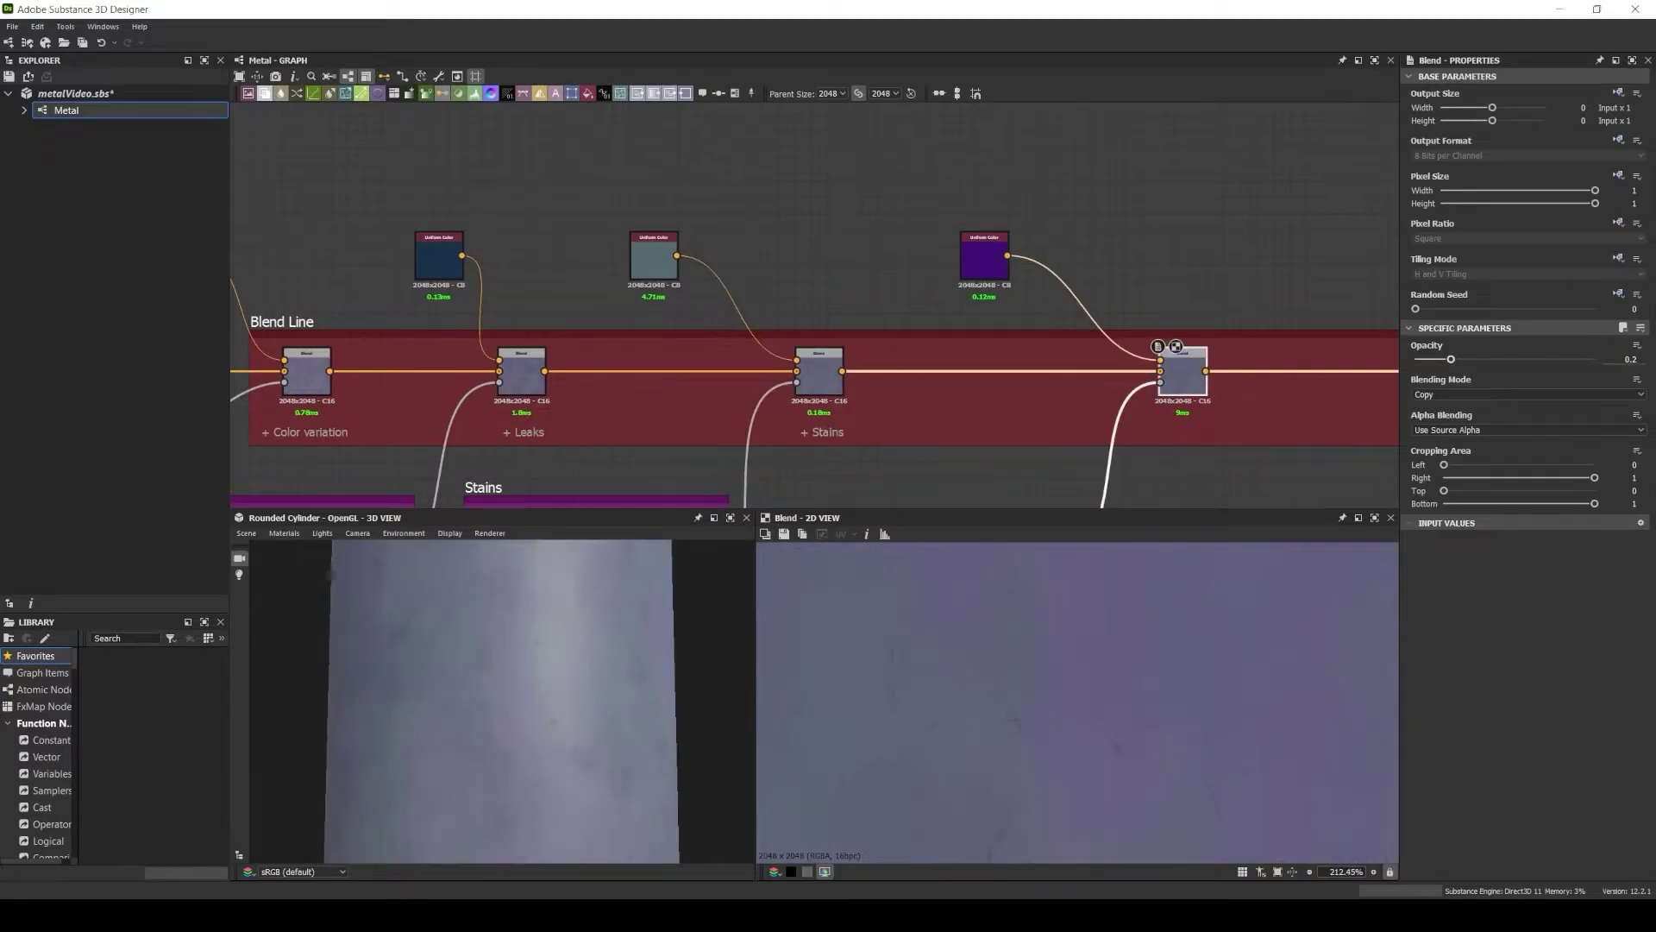
scroll(1121, 362, down, 3)
scroll(992, 285, up, 3)
scroll(923, 259, down, 2)
Add a Multiply Blend after the last Blend Line node, fed by the inverted occlusion.
right_click(917, 252)
click(936, 264)
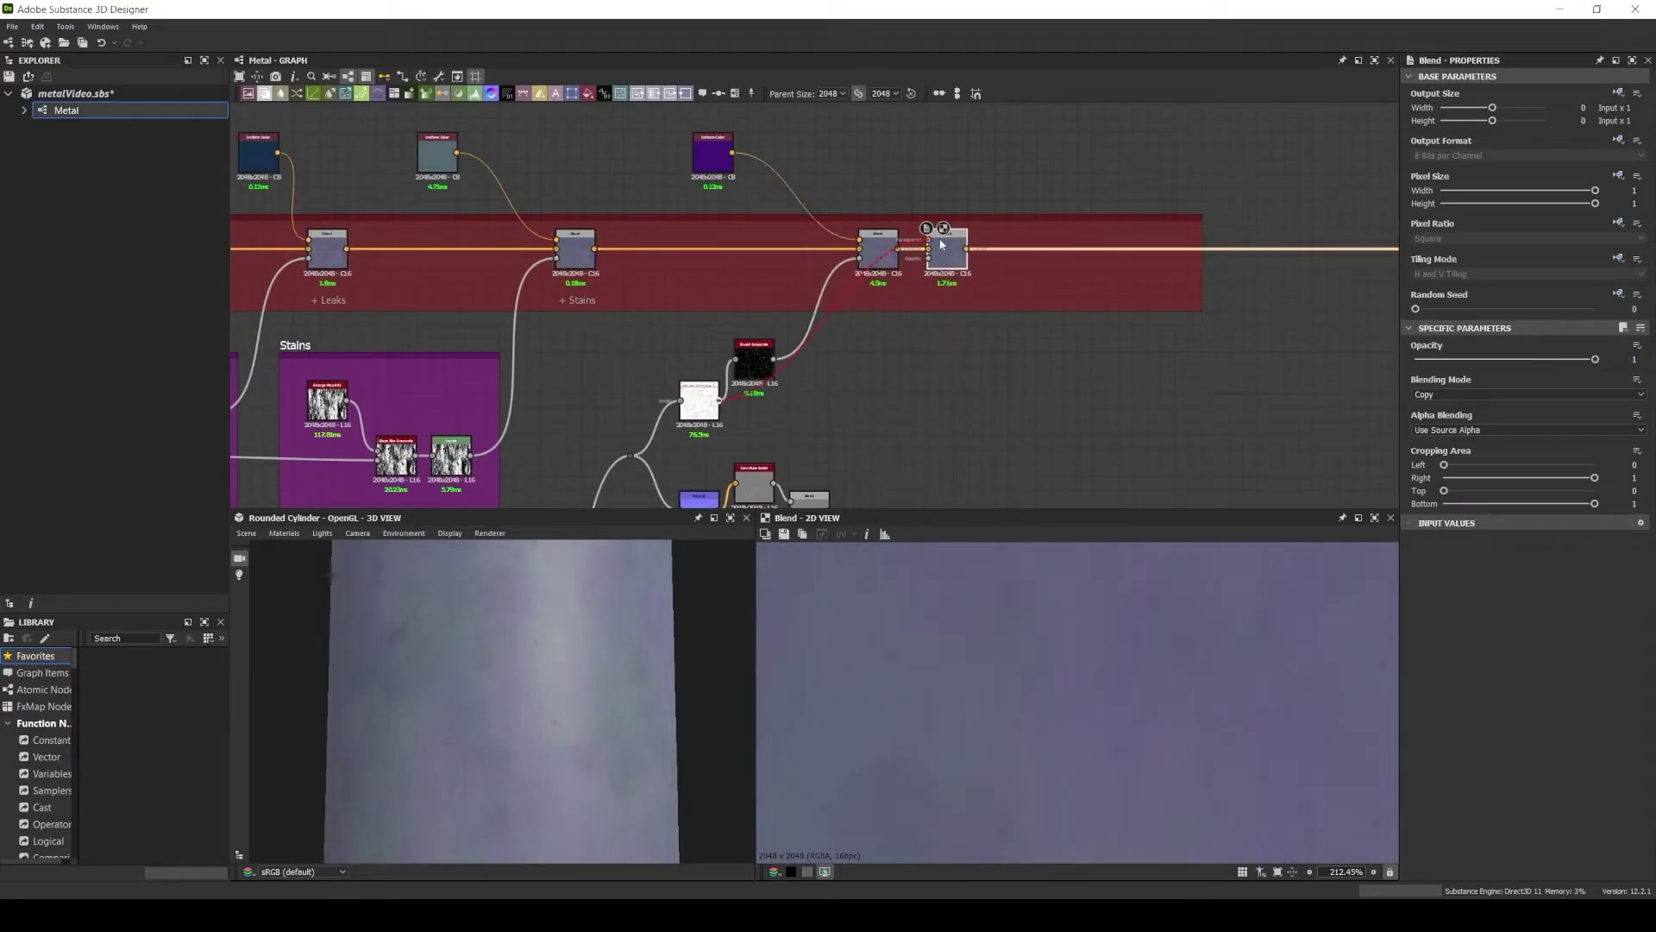
drag(940, 245, 818, 326)
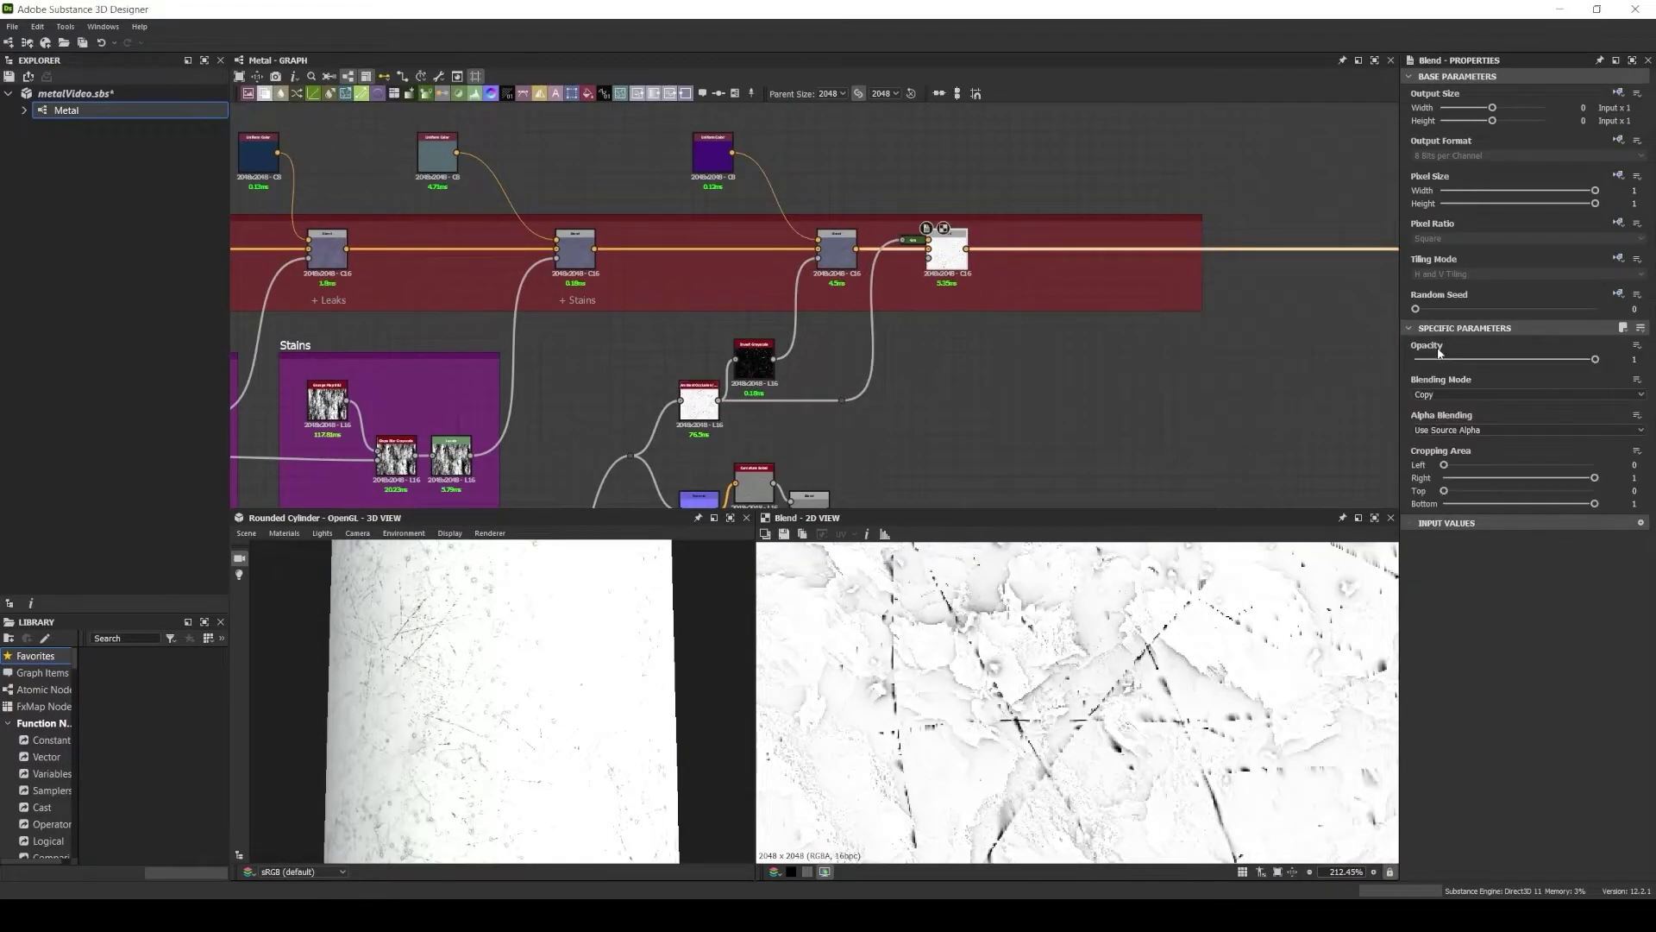
click(1466, 394)
click(1466, 452)
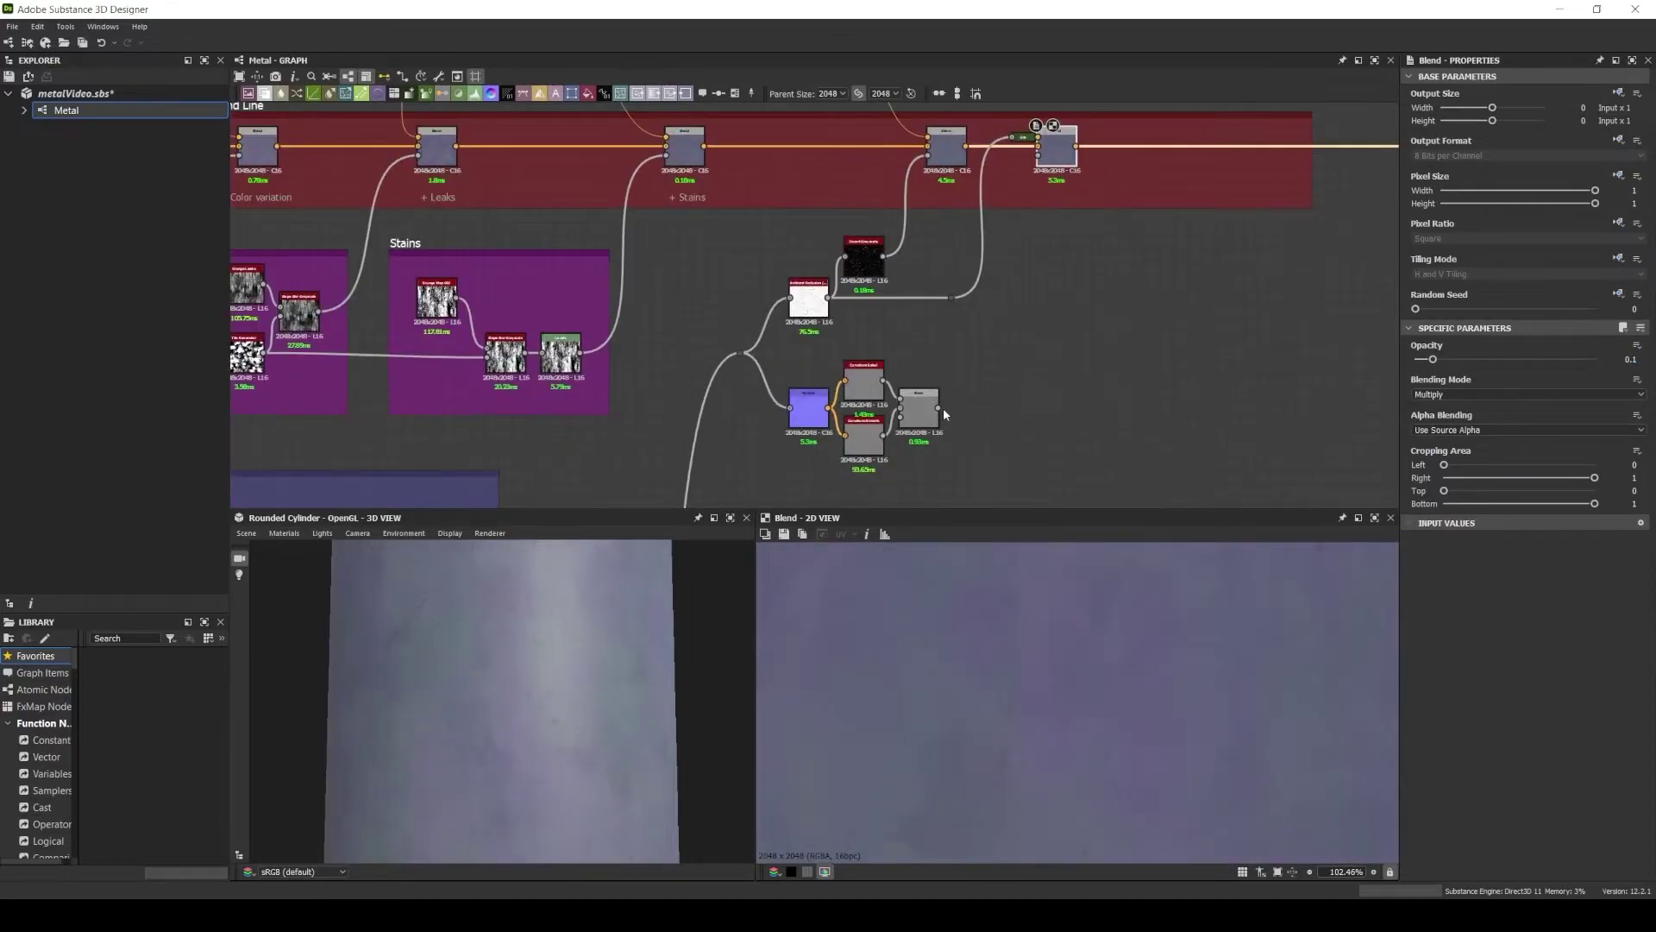
Add a Levels node after the curvature blend, tightening white and black points into sparse specks.
drag(746, 426, 802, 373)
click(845, 630)
mouse_move(1635, 383)
mouse_down()
mouse_move(1519, 385)
mouse_move(1534, 383)
mouse_up()
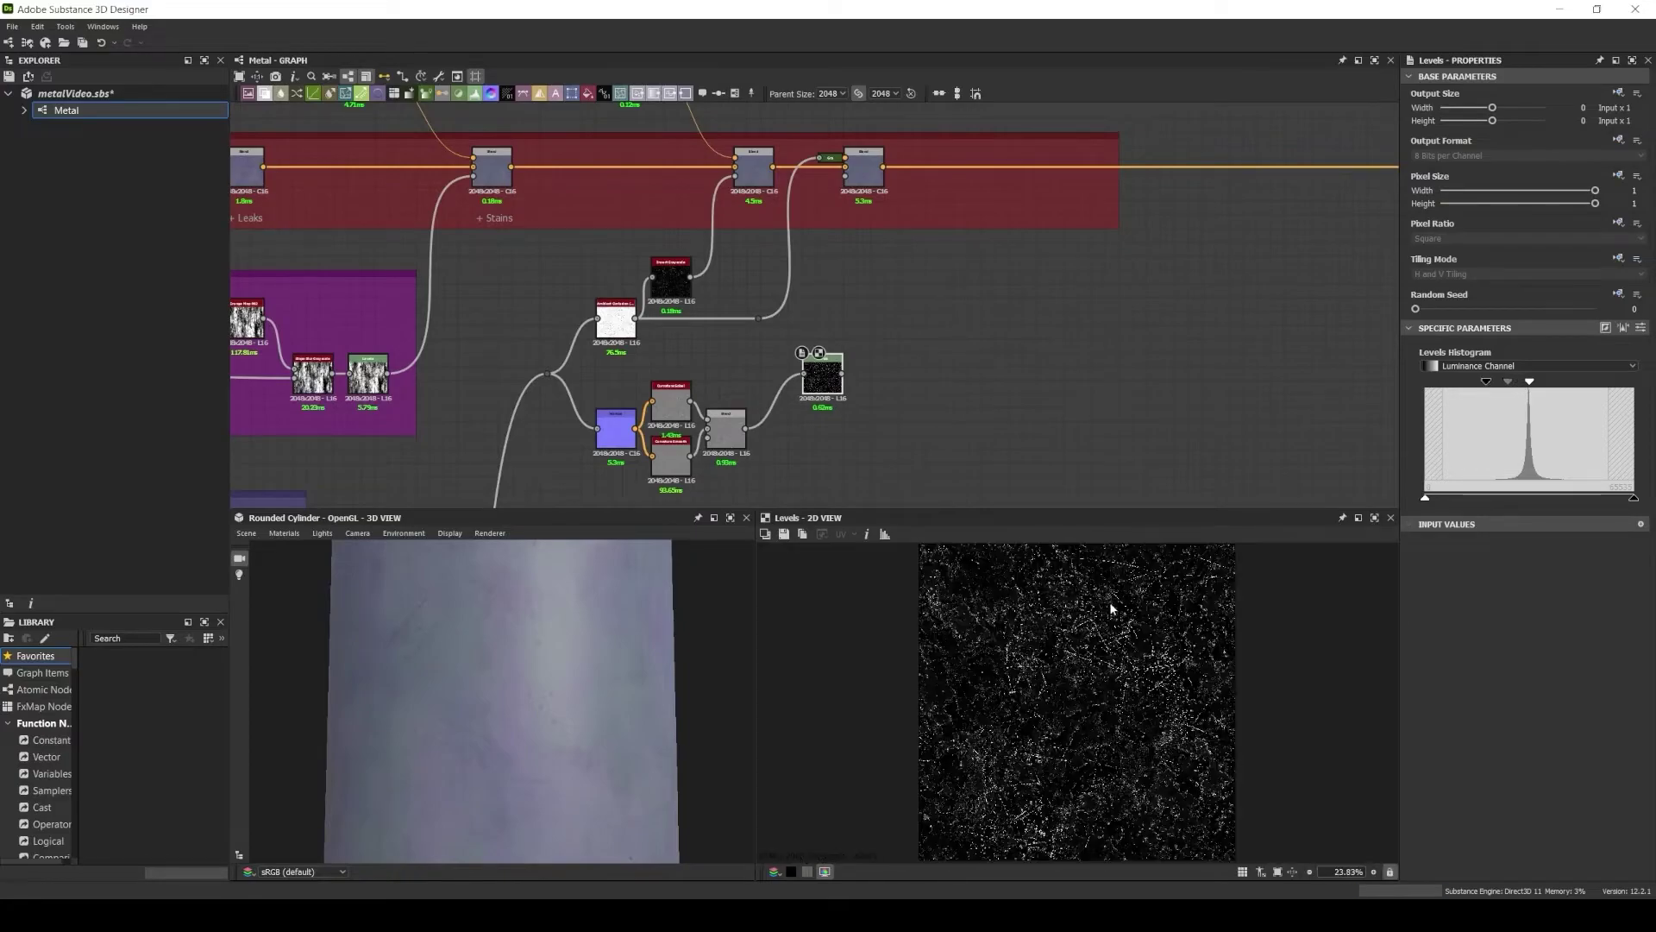
drag(1426, 382, 1505, 386)
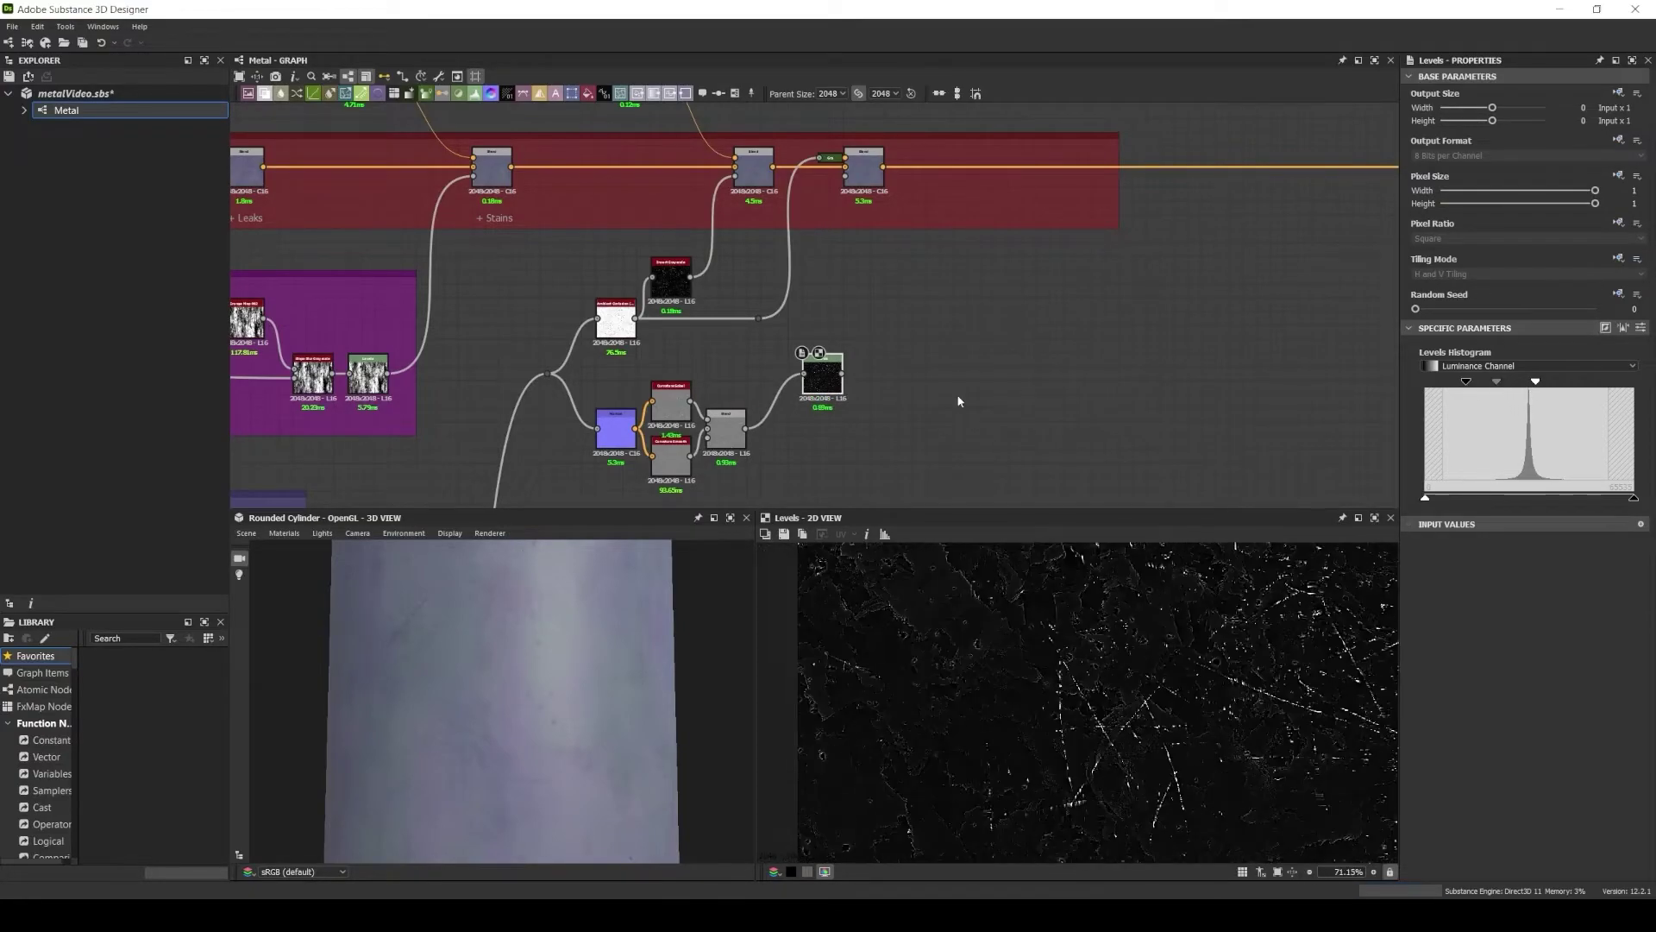
click(862, 231)
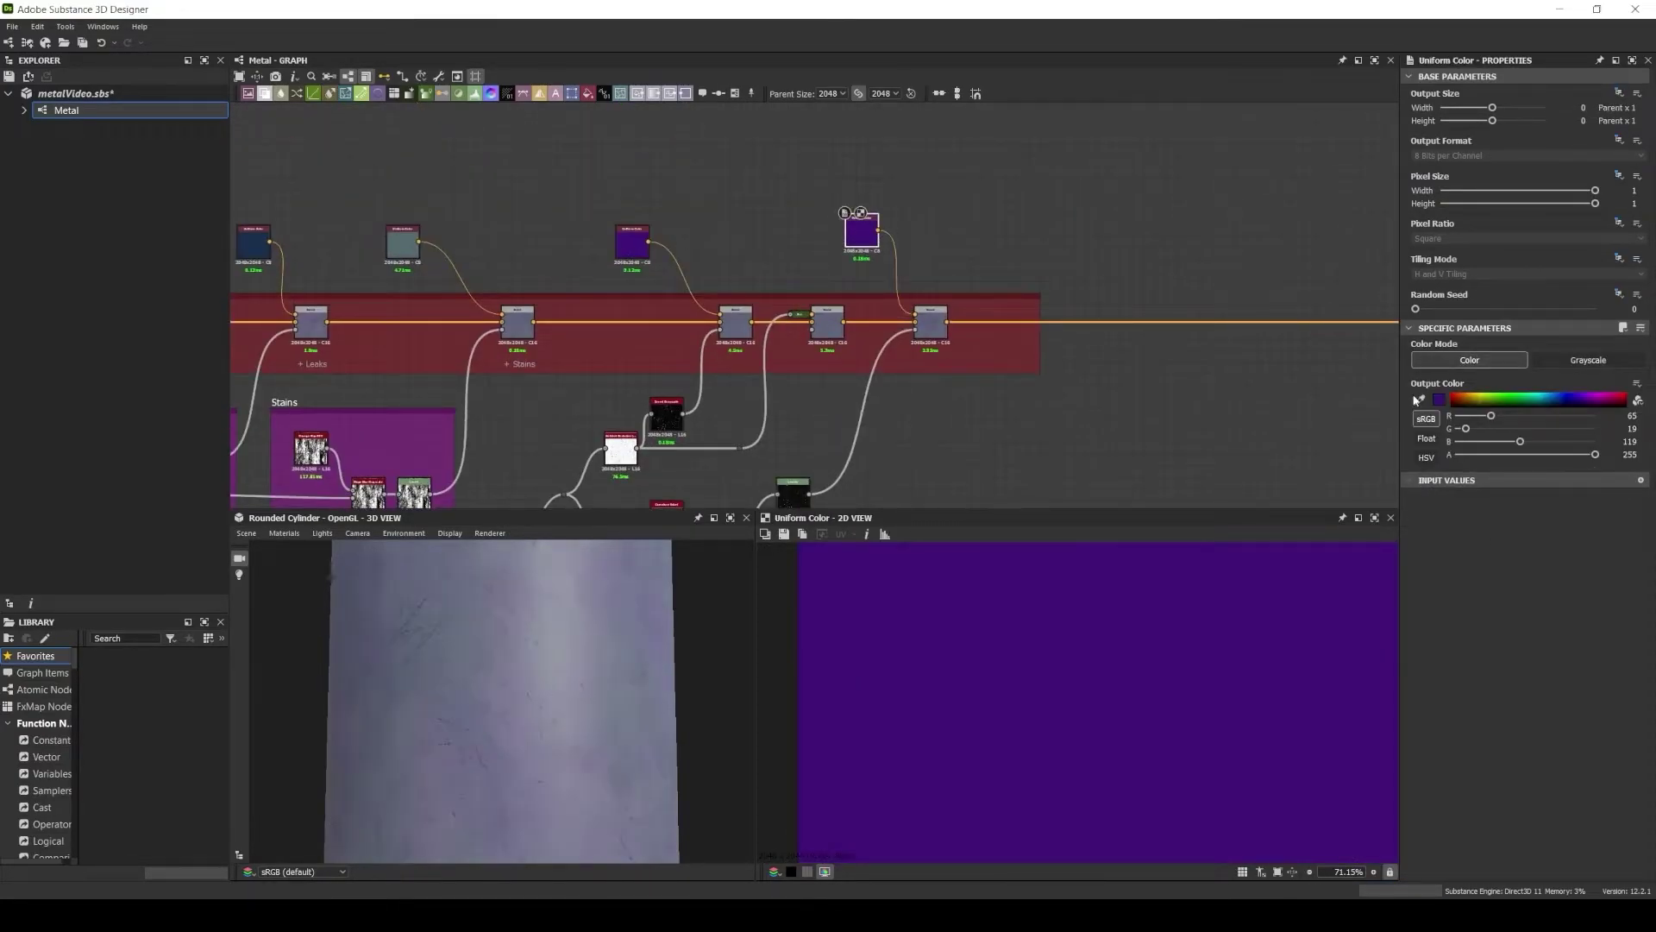
Change the layer colour to lavender #a7b0d9 and lower the Levels low input to brighten scratches.
click(1439, 400)
drag(276, 397, 222, 390)
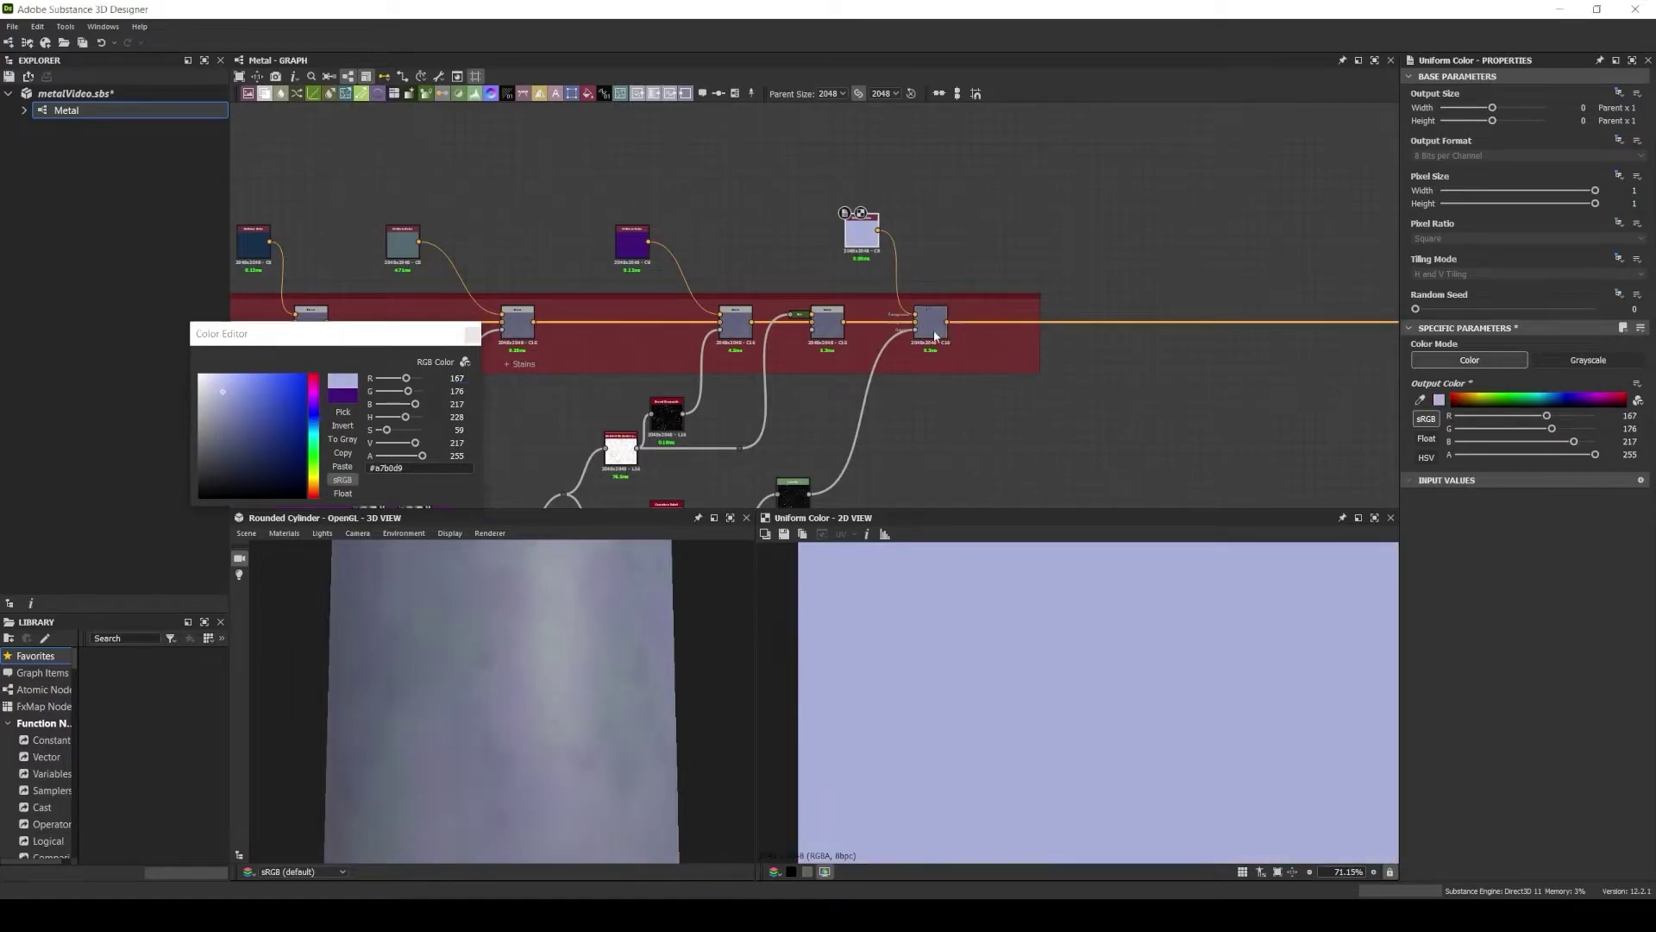
double_click(931, 326)
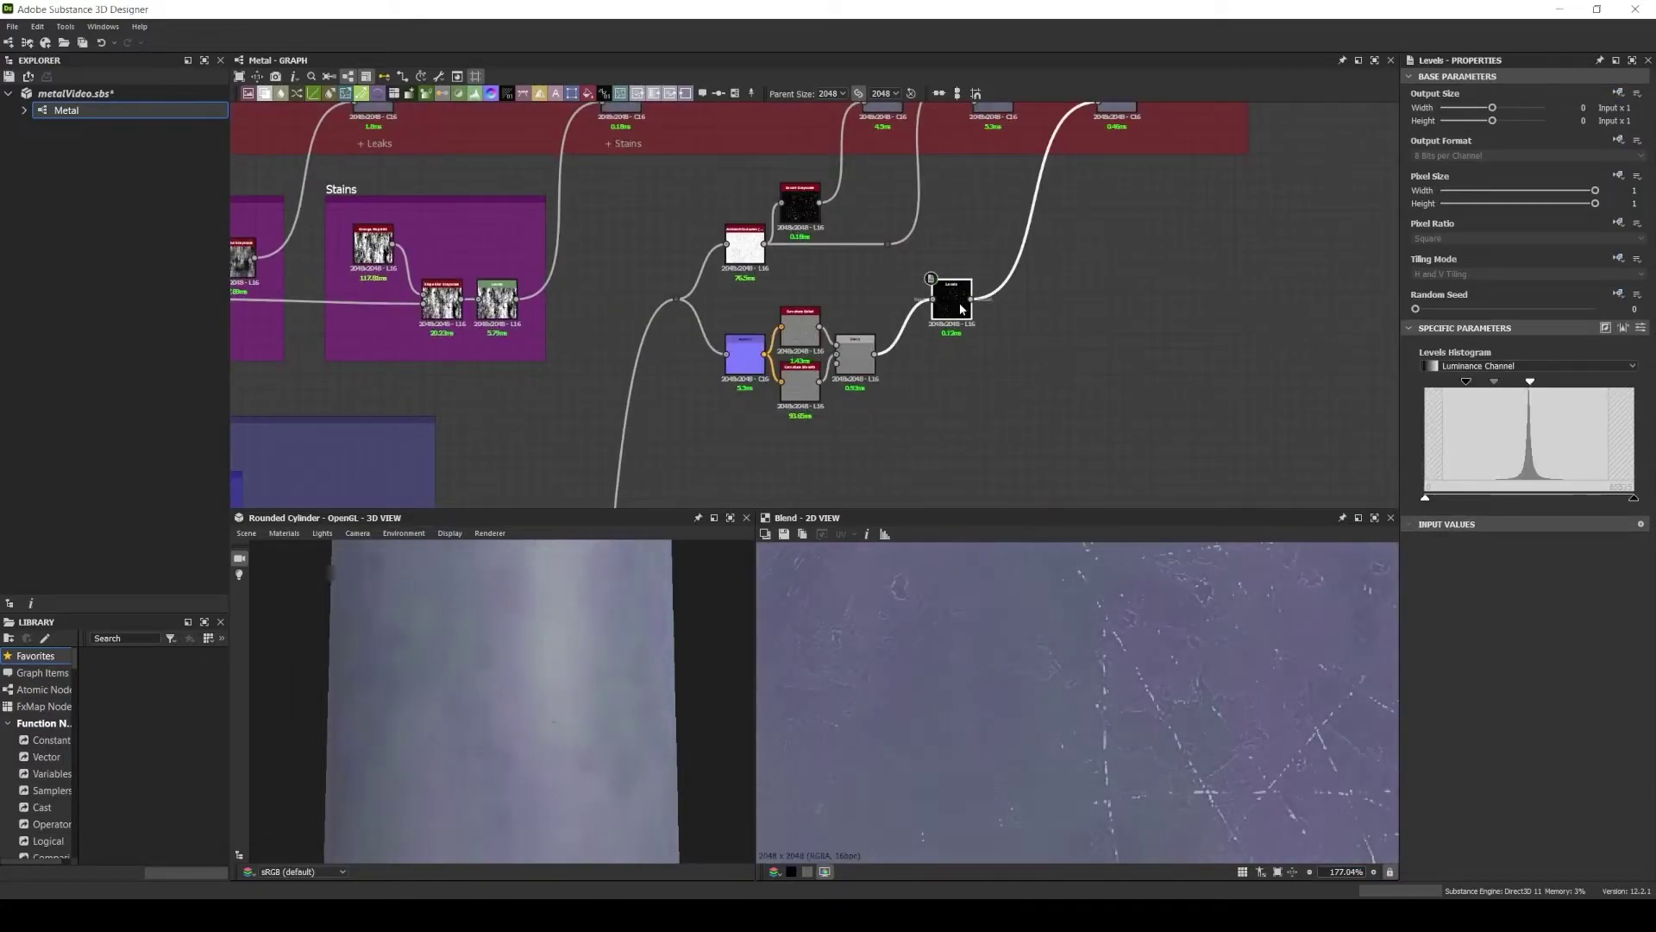
mouse_move(1466, 382)
mouse_down()
mouse_move(1446, 394)
mouse_move(1509, 385)
mouse_up()
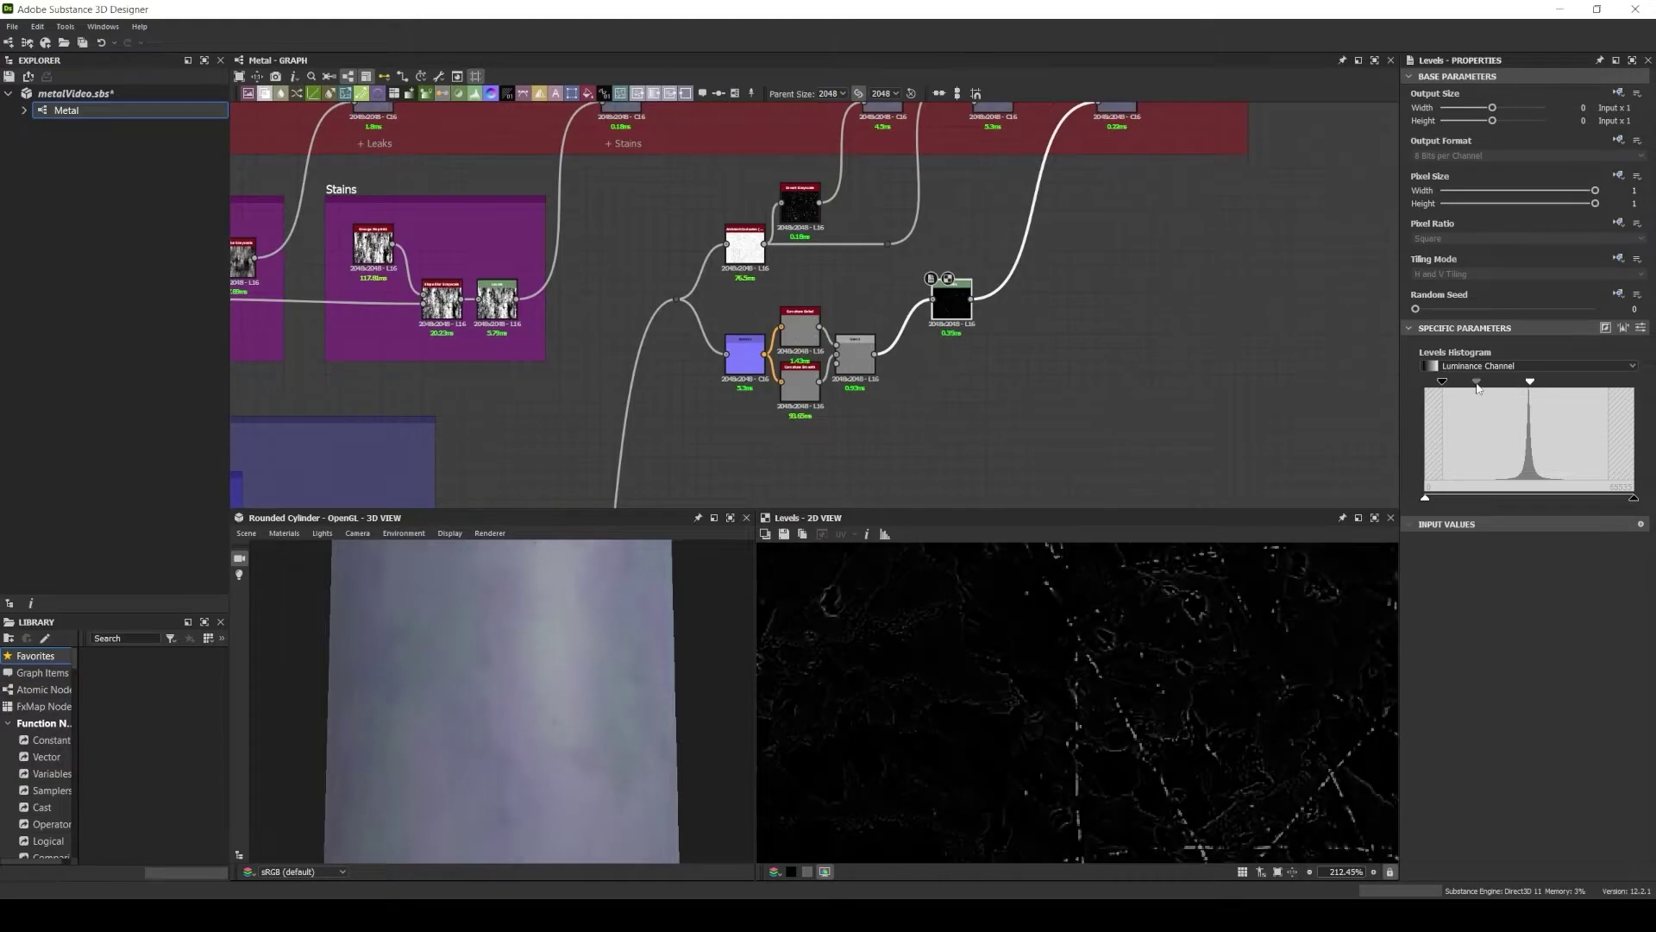
Set the colour layer's Blend opacity to about 0.48 and preview the Blend and Invert outputs.
middle_drag(1124, 100, 1078, 205)
double_click(1079, 204)
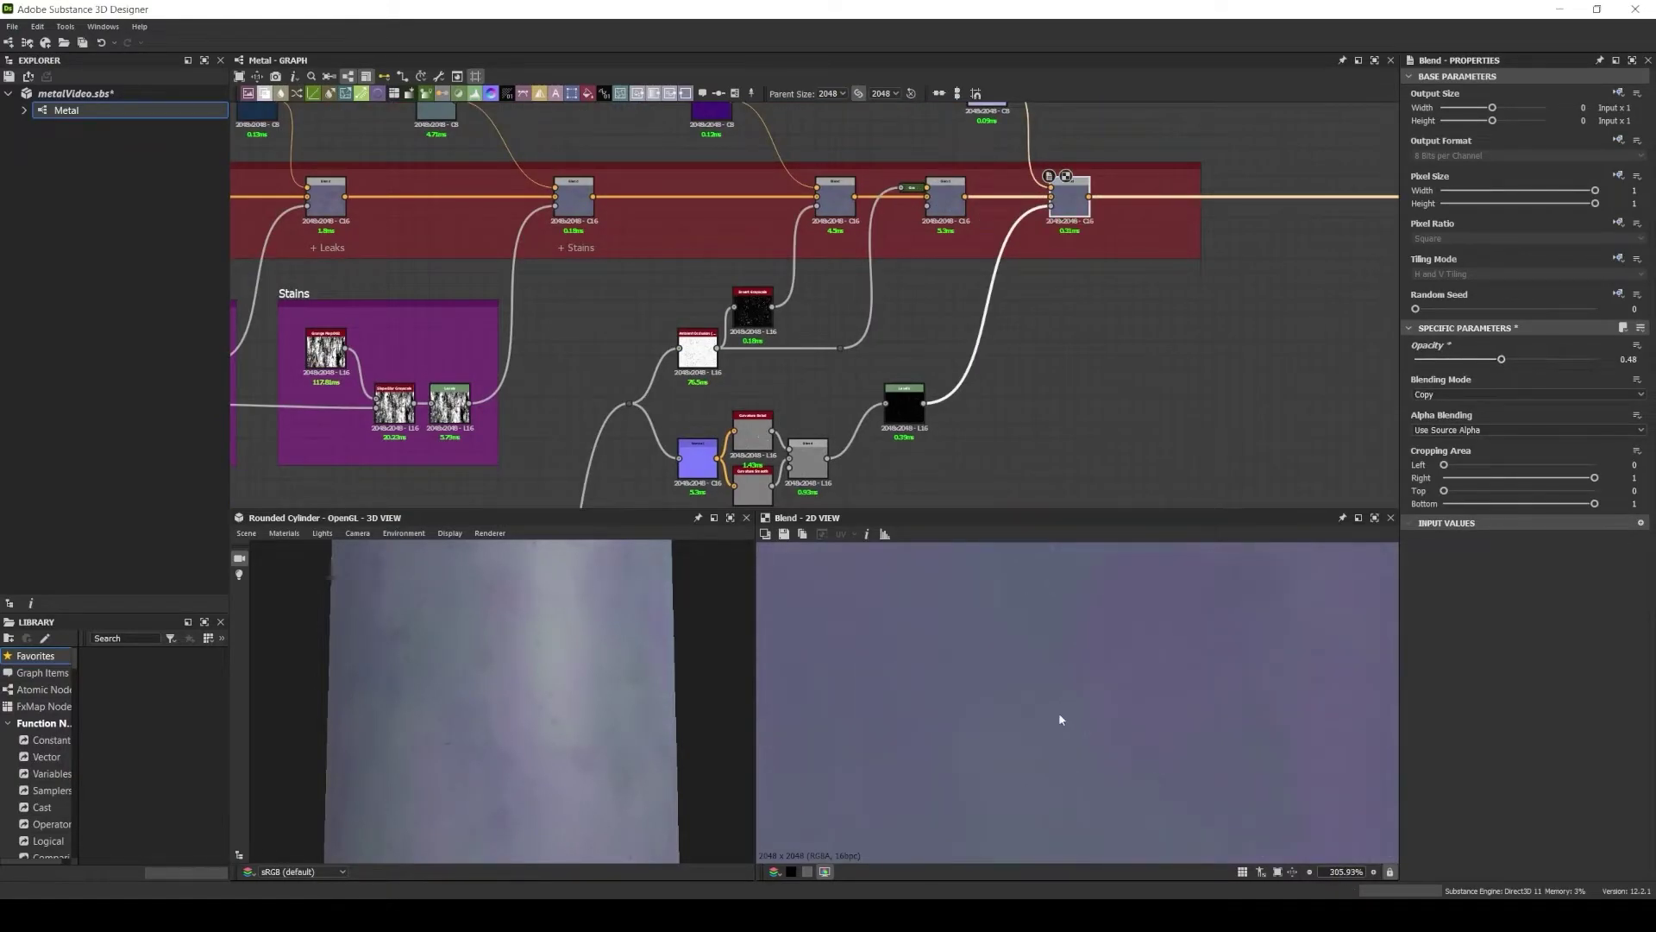
scroll(691, 293, up, 4)
double_click(820, 323)
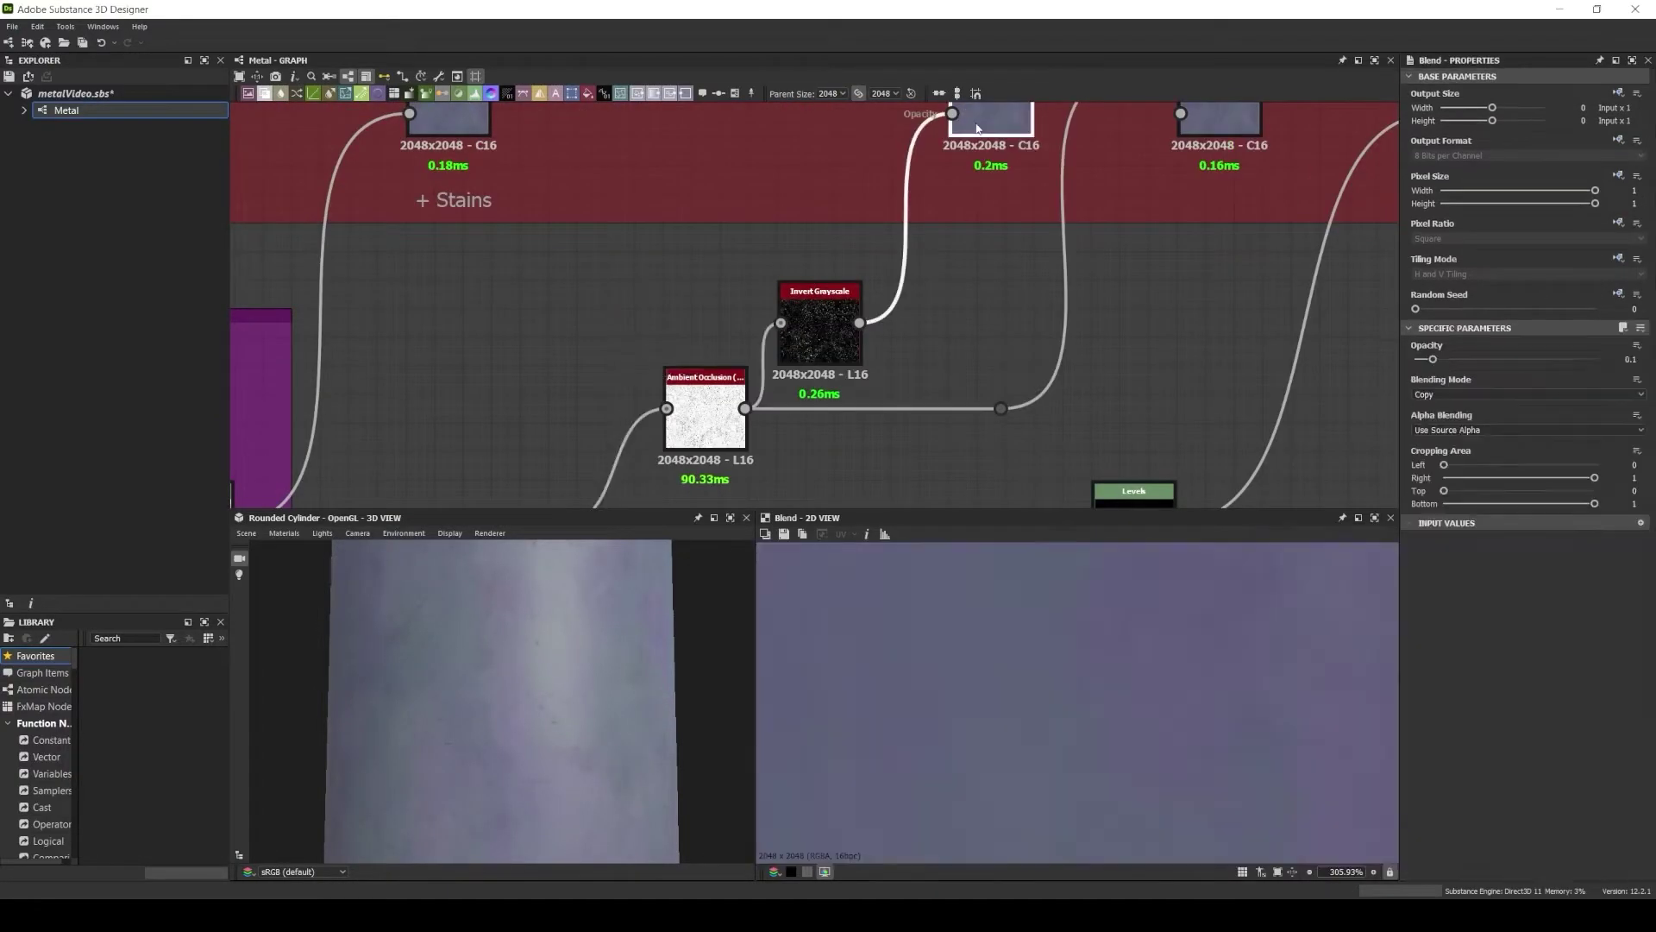
click(674, 387)
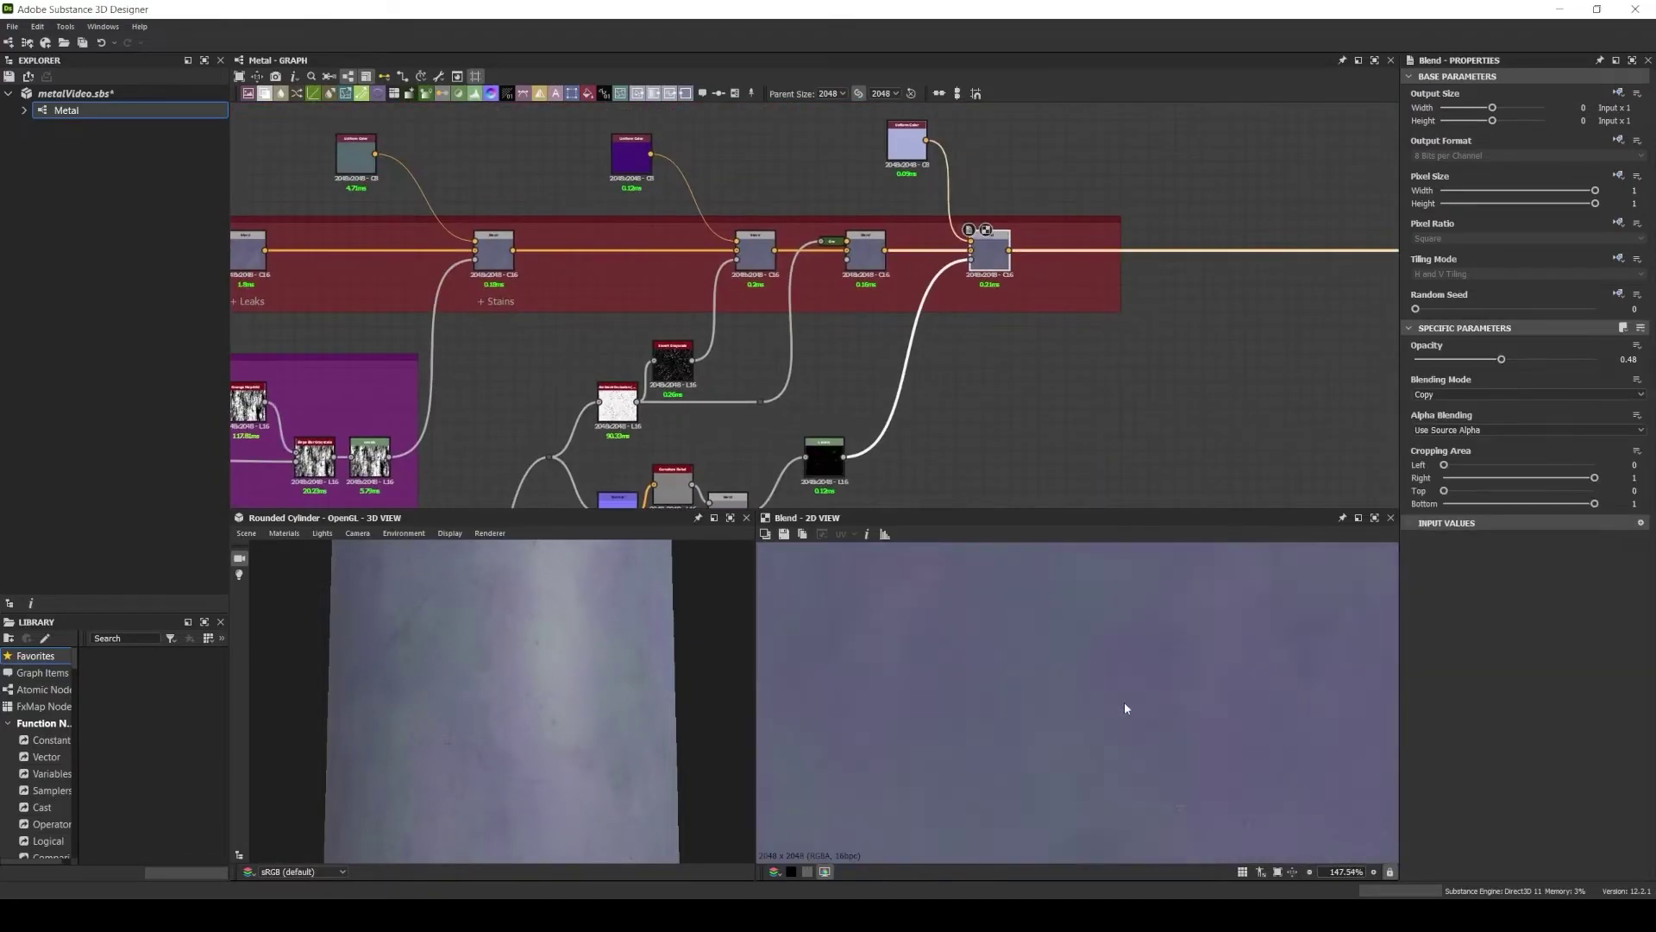
Append a Gradient Map node after the Blend via the Space node list.
key(space)
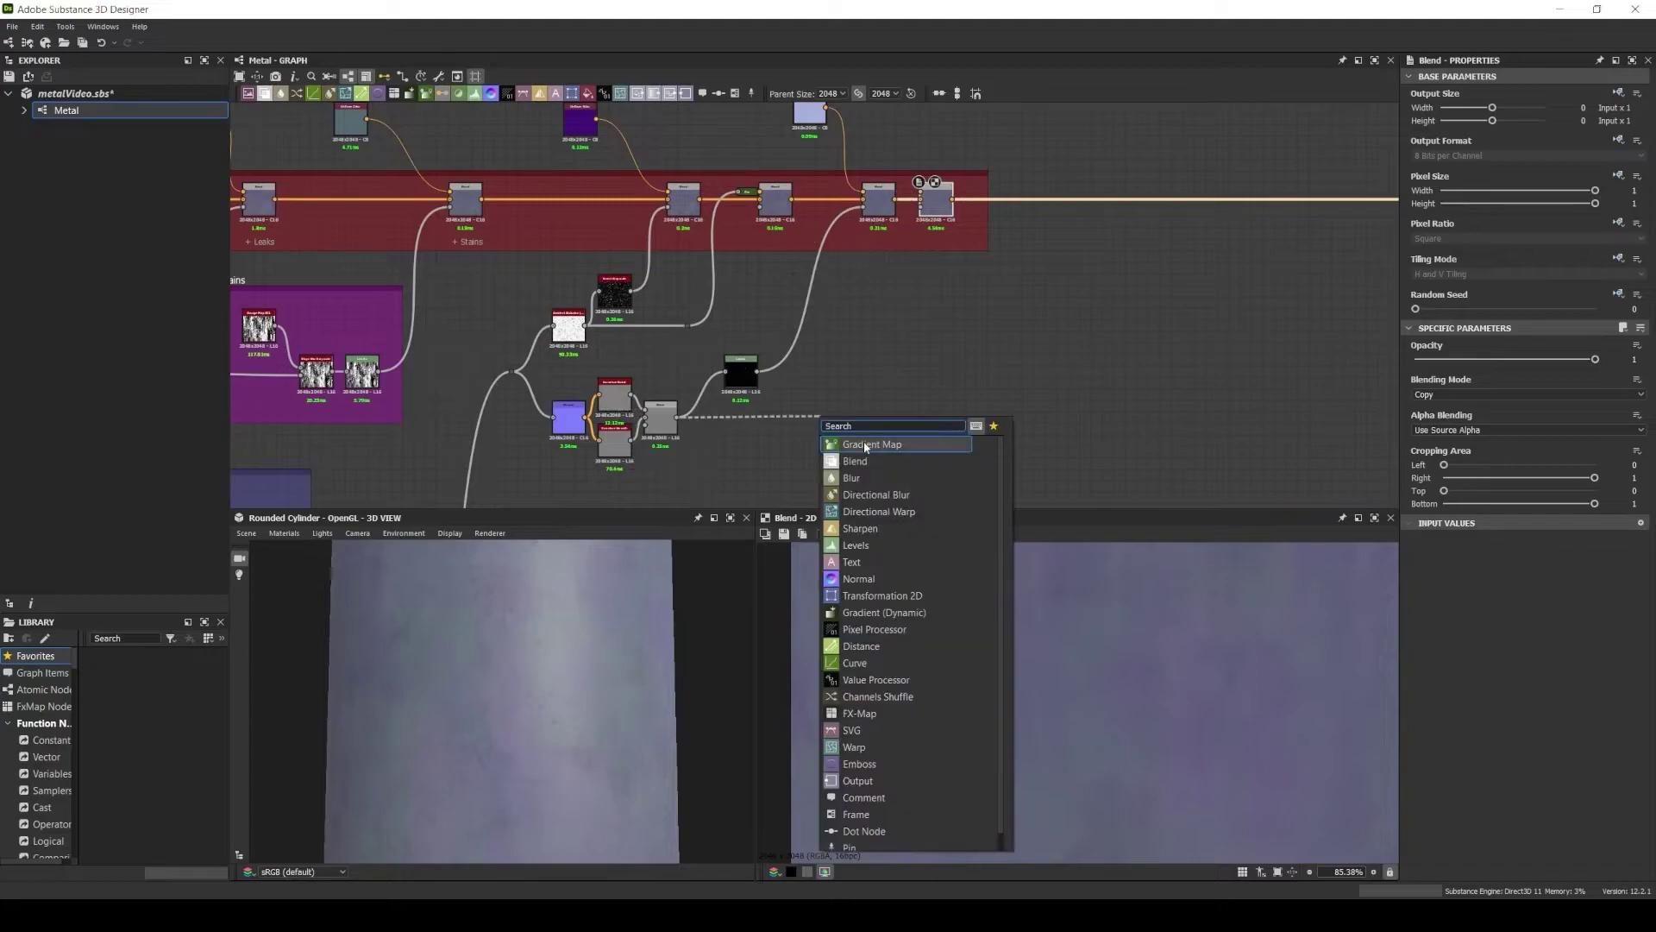
click(863, 442)
scroll(841, 302, up, 3)
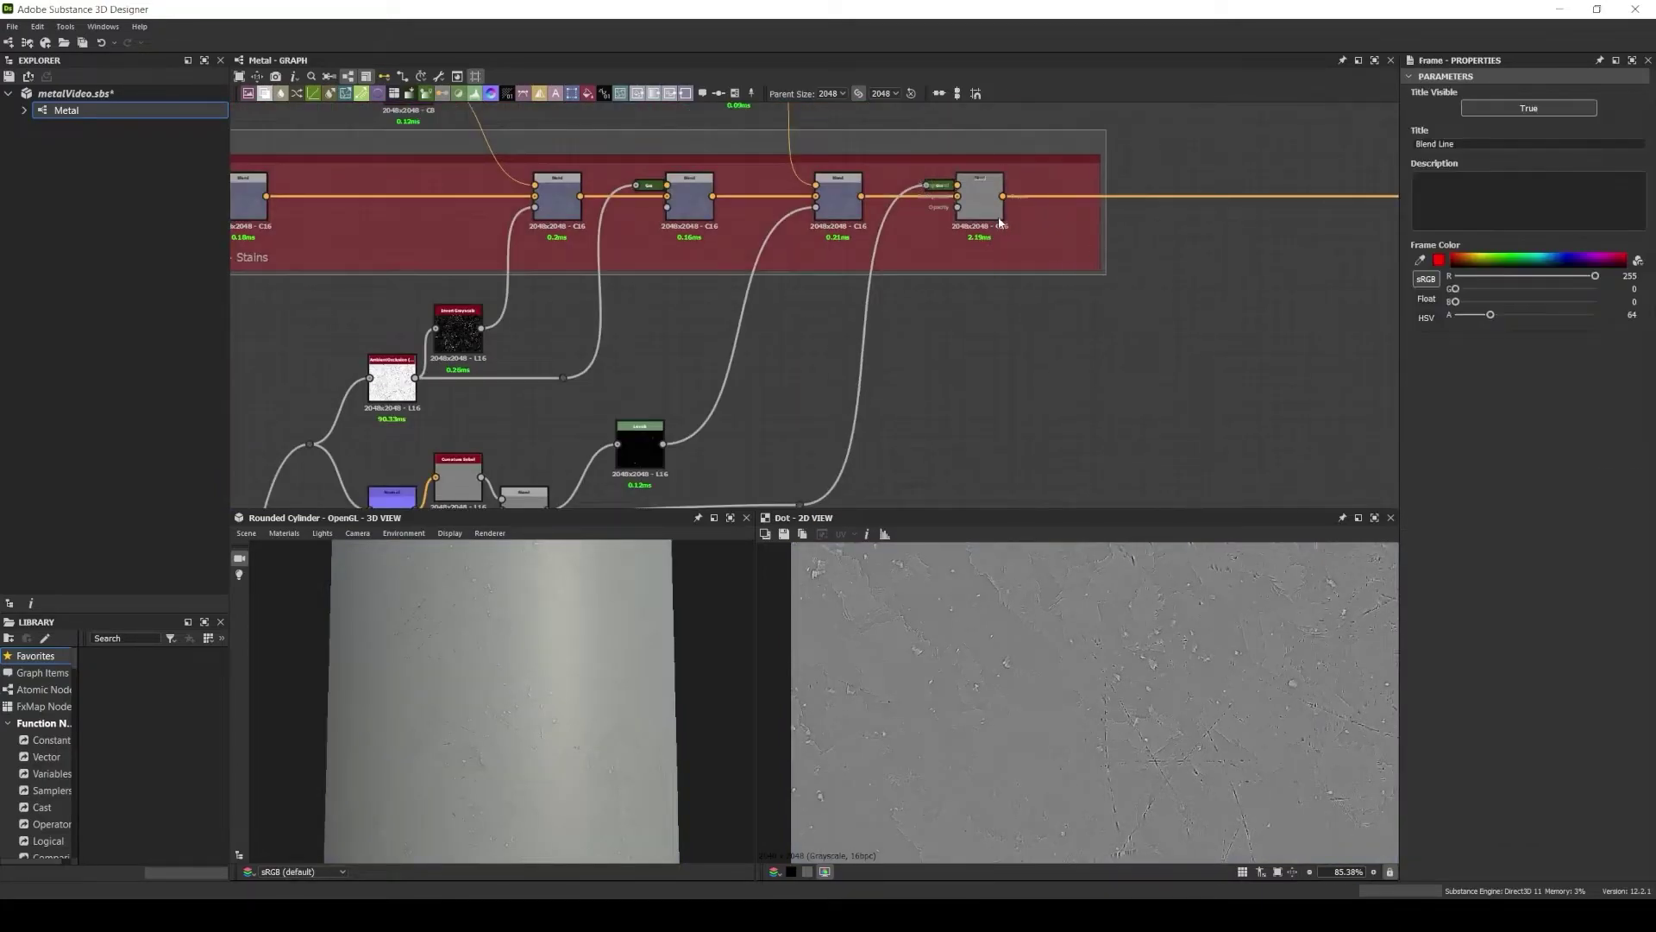
Nudge the Blend node's Opacity from 0.22 to 0.24.
drag(1457, 366, 1459, 366)
middle_drag(812, 250, 855, 248)
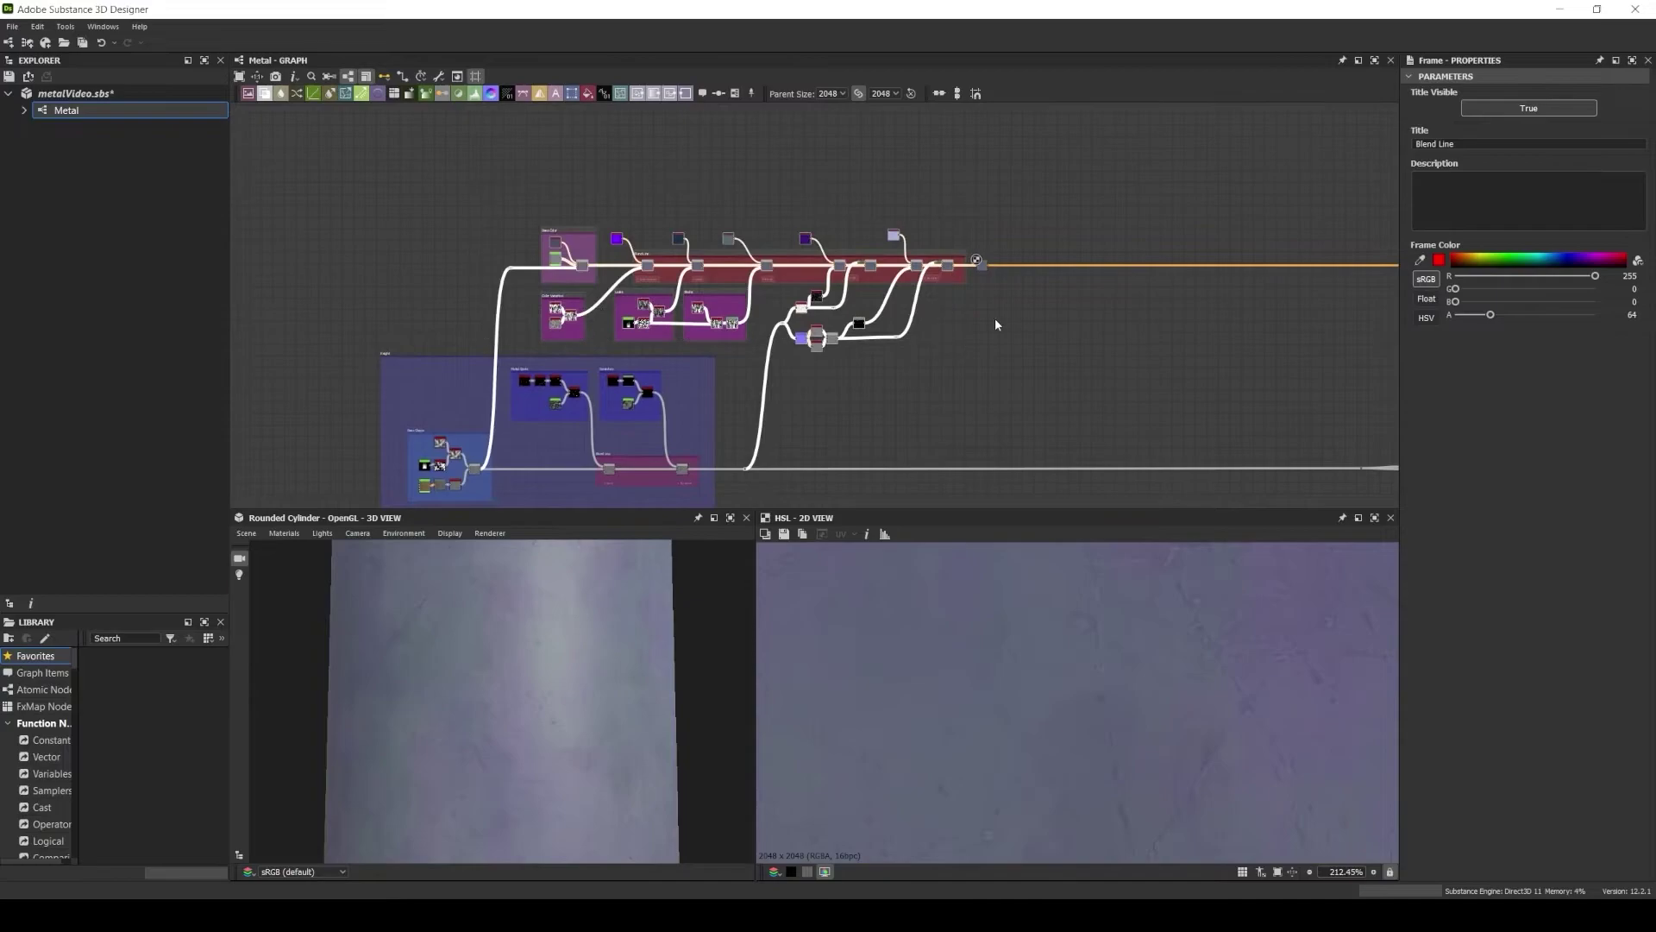
Wrap the colour nodes in a frame titled 'Color' with a deep purple frame colour.
right_click(658, 312)
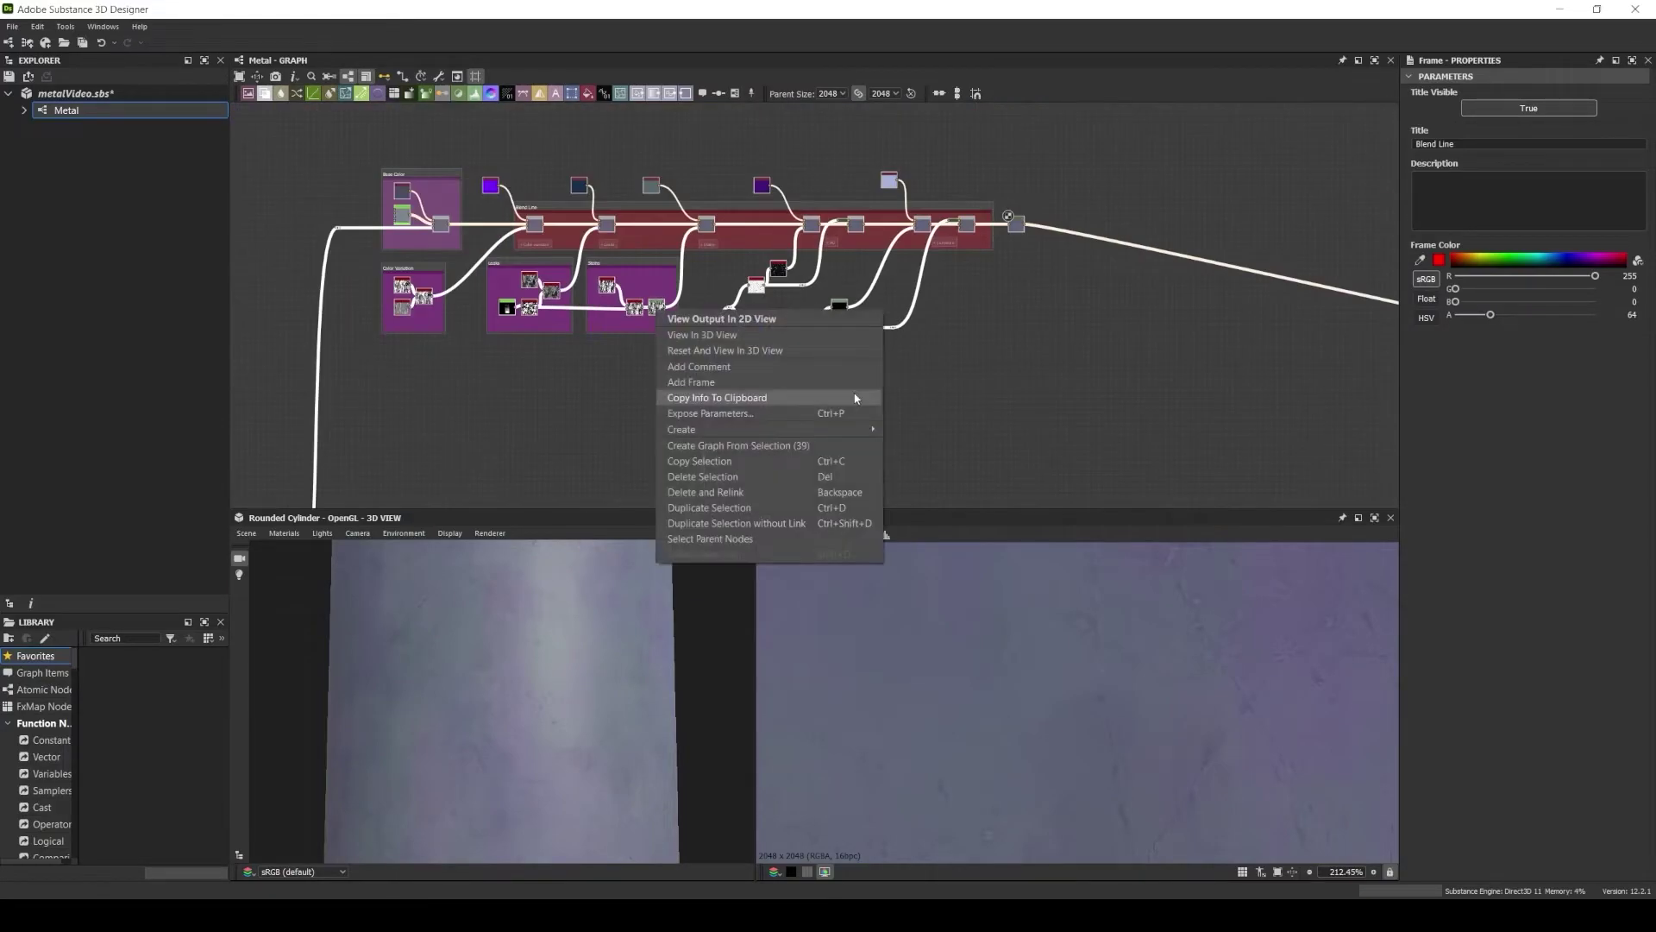
click(863, 382)
text(Color)
mouse_move(1536, 260)
mouse_down()
mouse_move(1642, 292)
mouse_move(1597, 276)
mouse_up()
click(1438, 260)
click(472, 358)
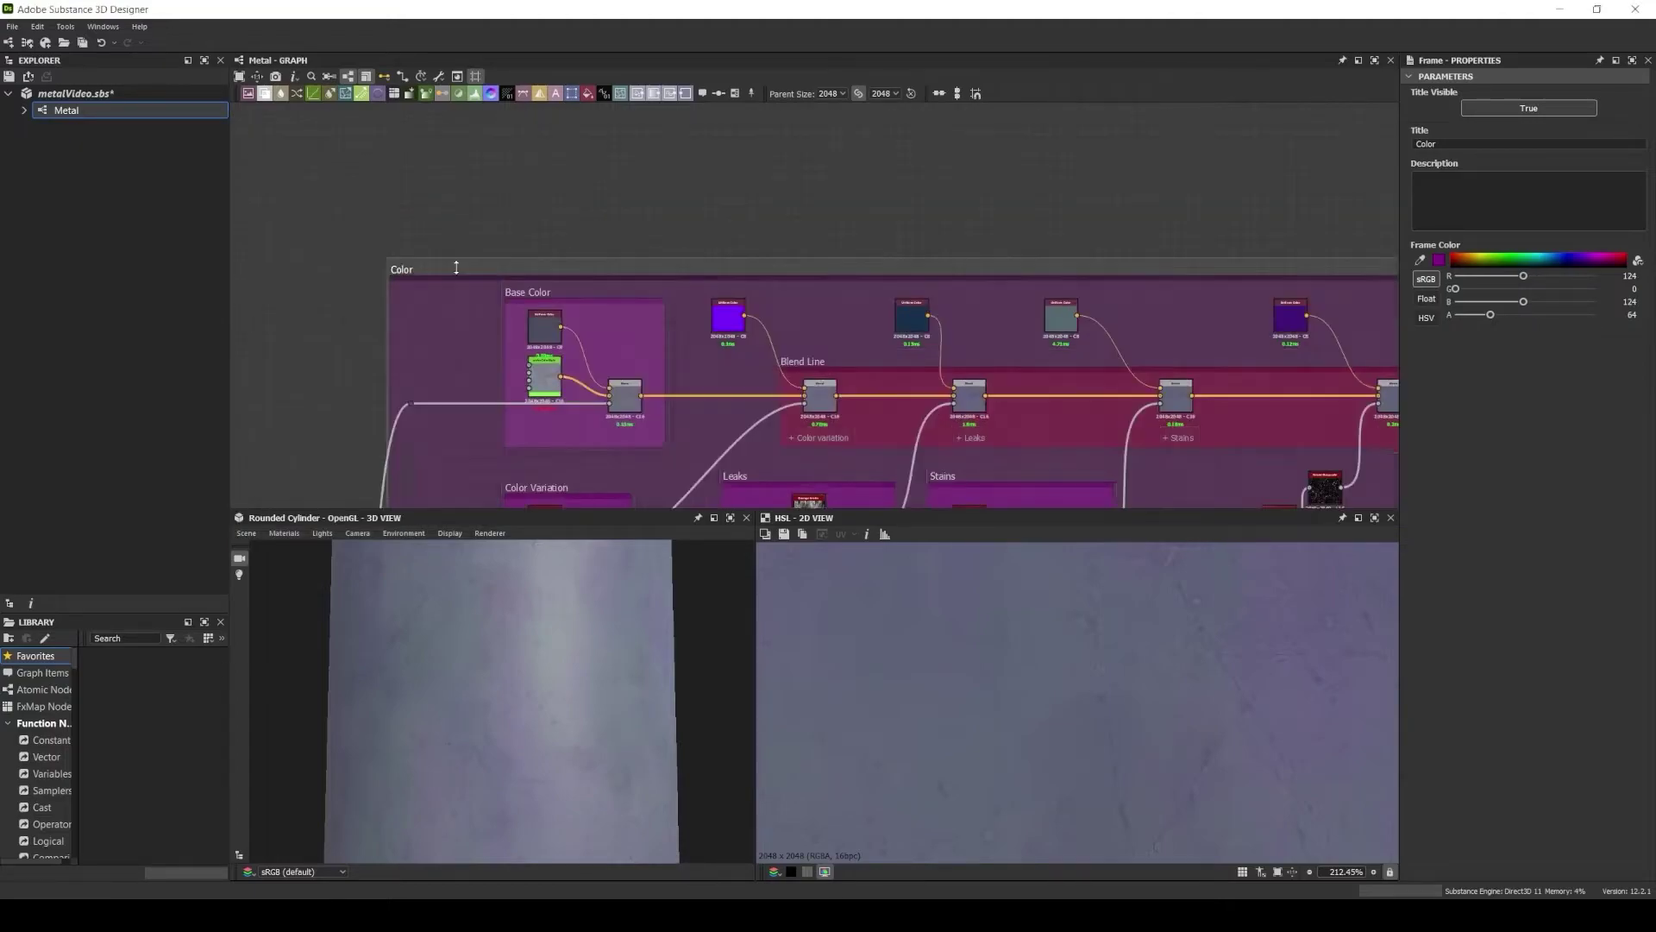
Frame the AO and curvature nodes as a green 'Bake Masks' frame sized to fit them.
scroll(603, 259, up, 3)
scroll(1012, 354, down, 3)
scroll(1011, 354, up, 2)
key(ctrl+f)
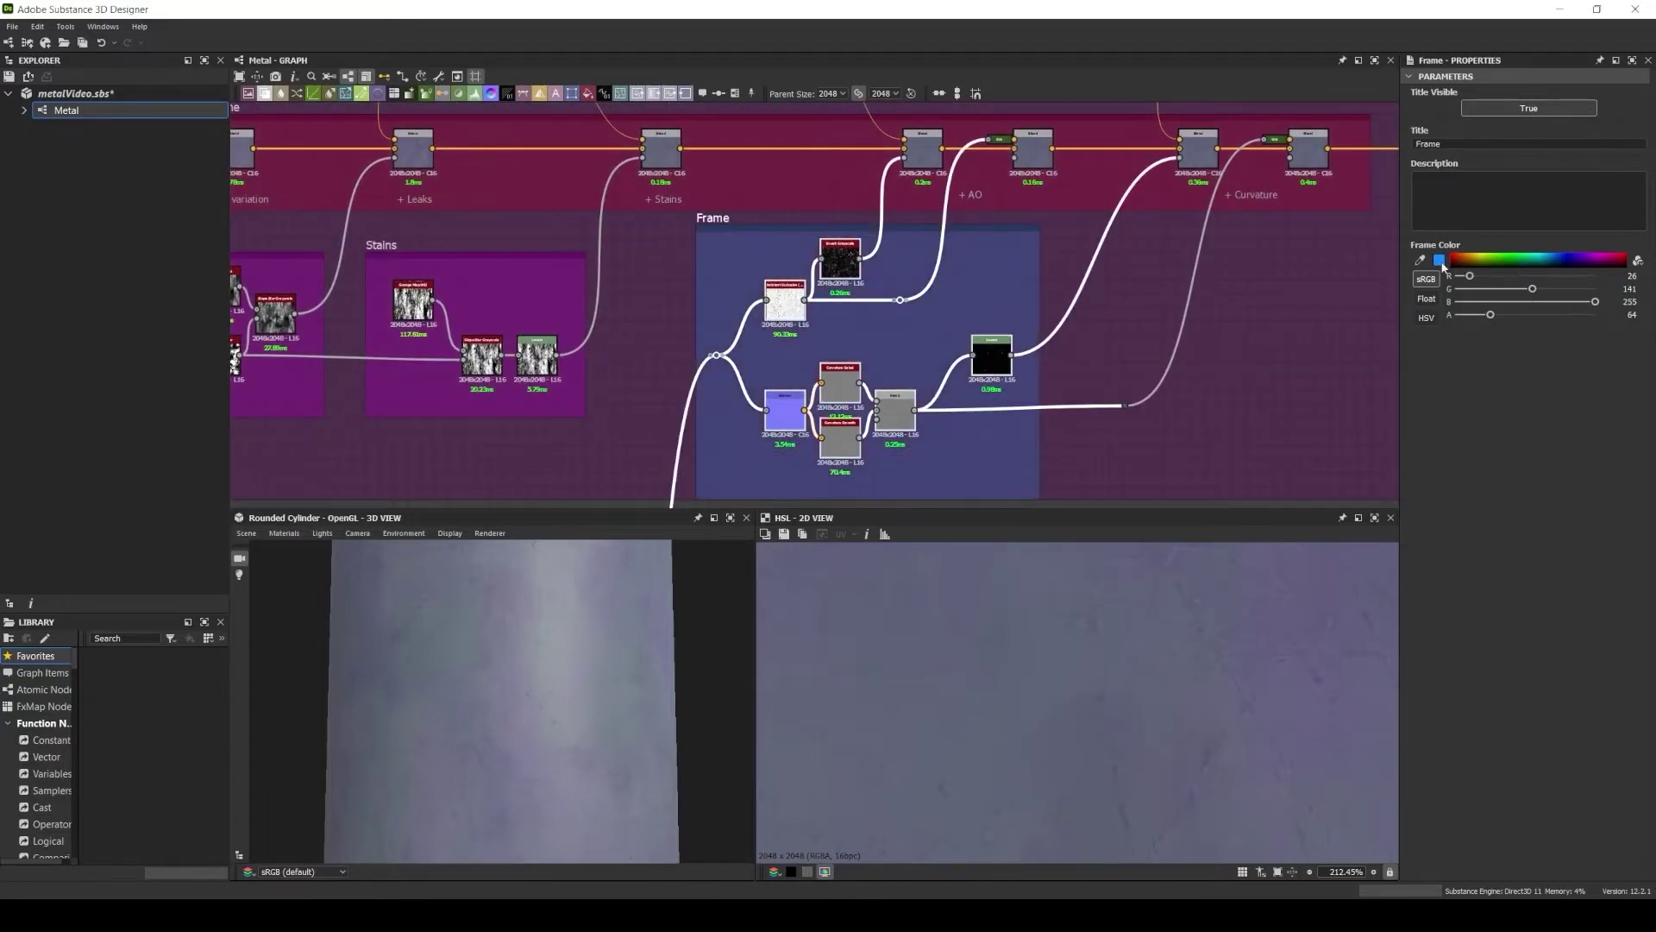
click(1438, 260)
text(sks)
scroll(997, 349, down, 3)
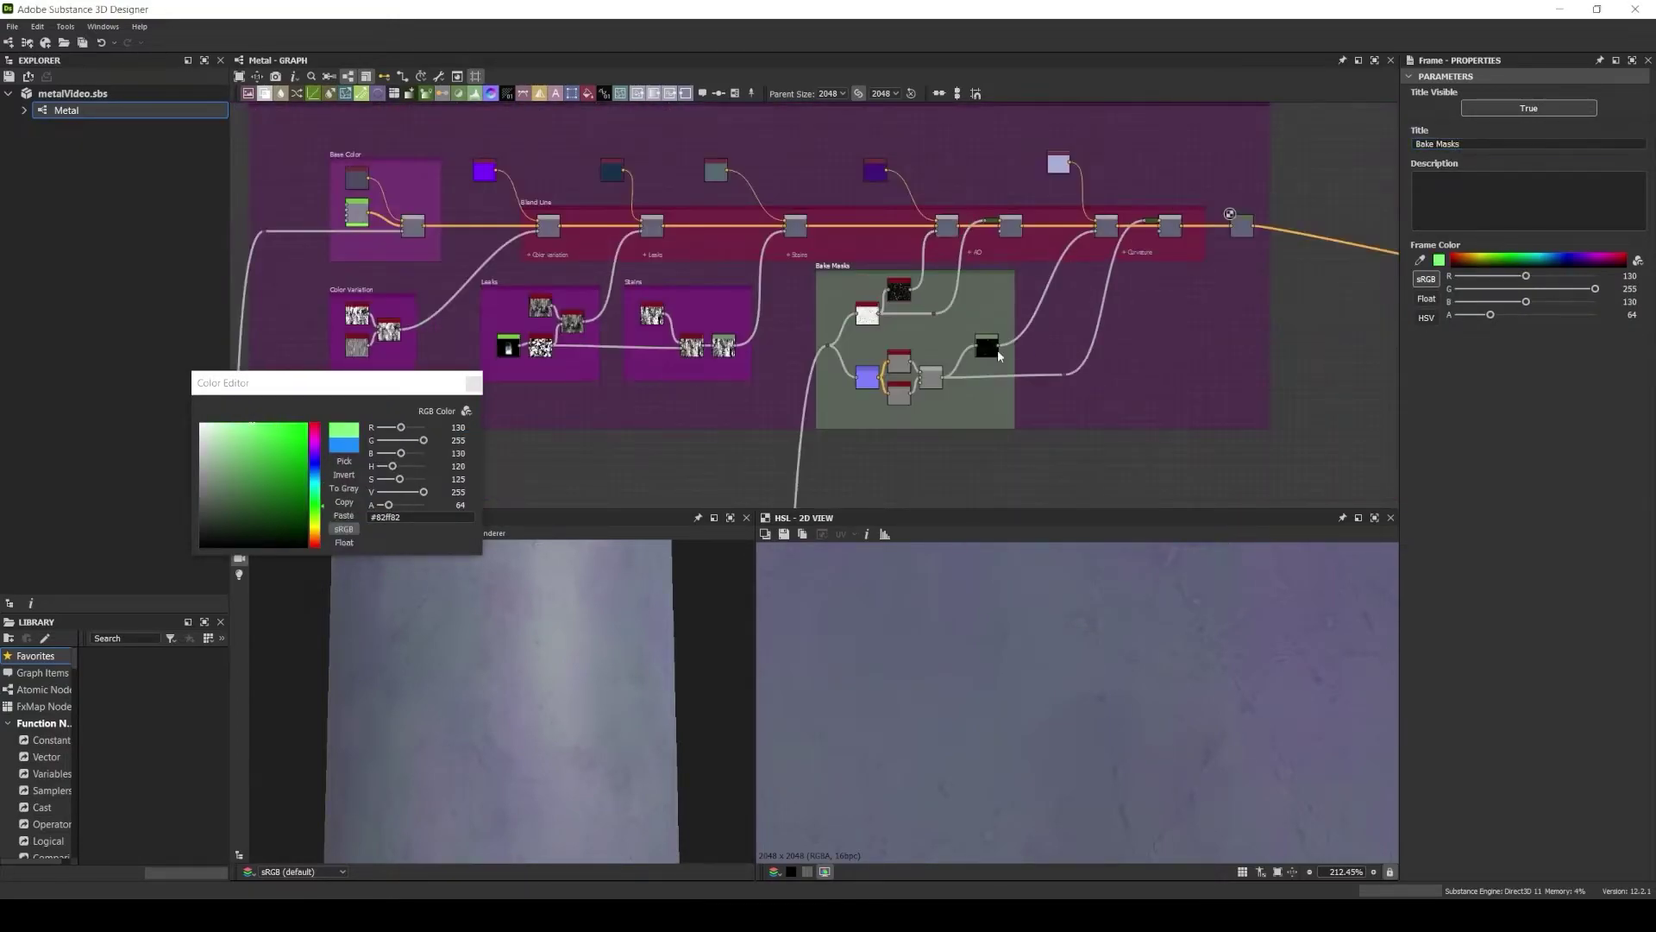
scroll(609, 262, up, 6)
middle_drag(541, 260, 803, 404)
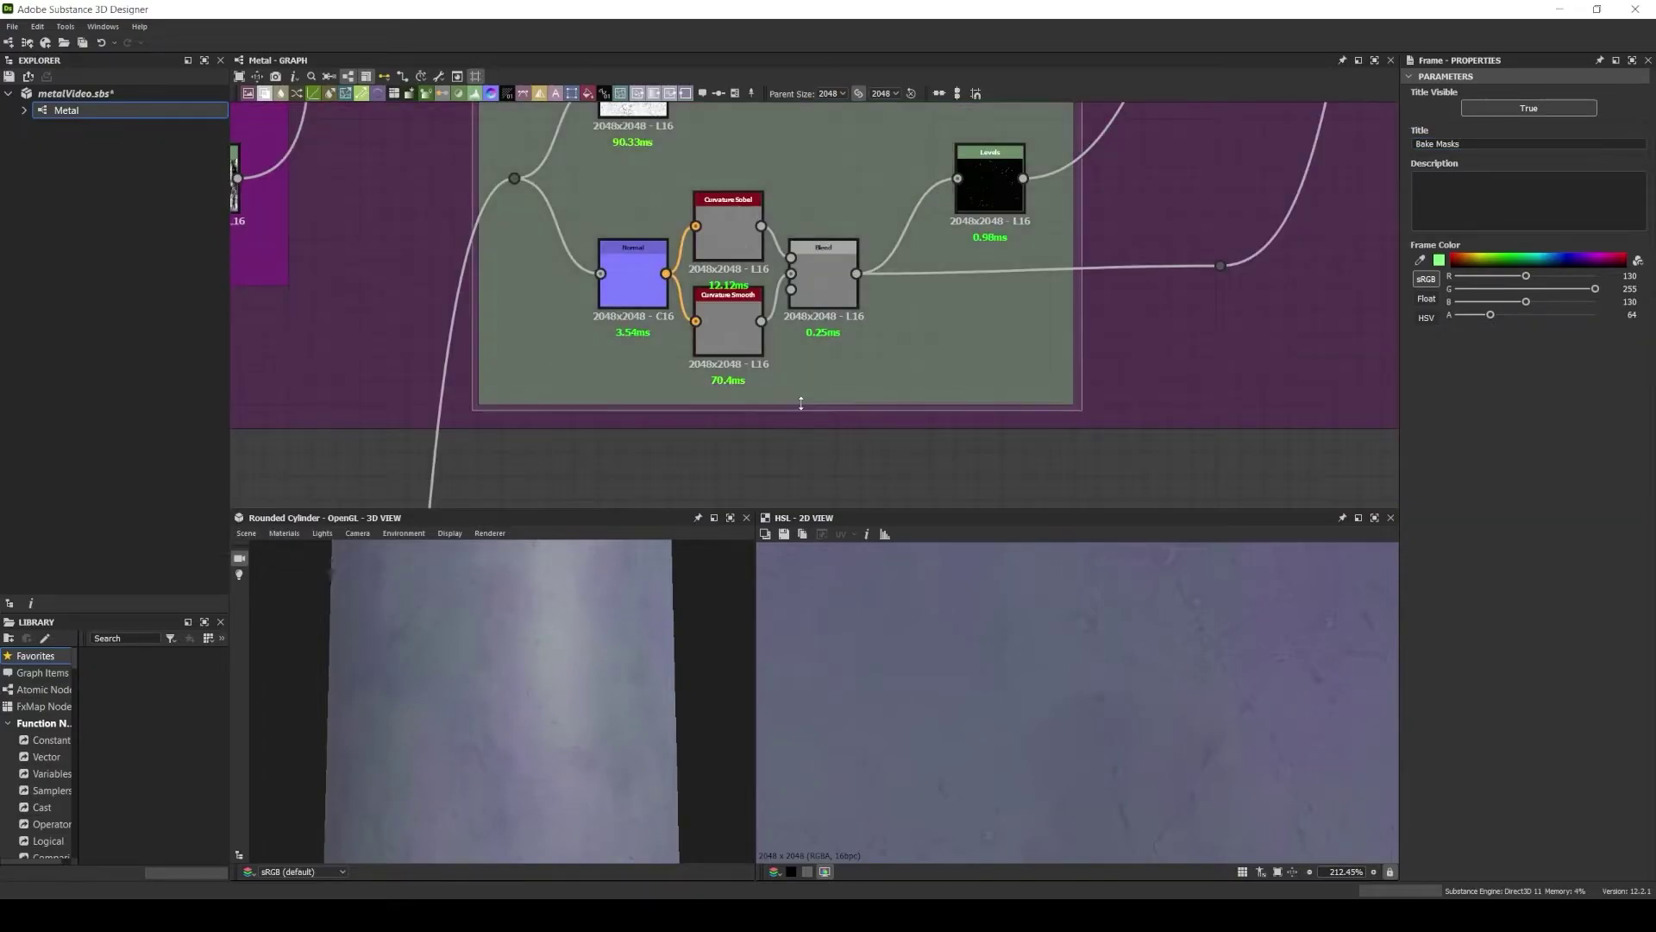
scroll(942, 438, down, 2)
click(942, 439)
scroll(942, 438, up, 3)
scroll(676, 337, down, 5)
Add a black Uniform Color node (value 0) near the outputs and save the graph.
middle_drag(677, 337, 853, 359)
right_click(852, 359)
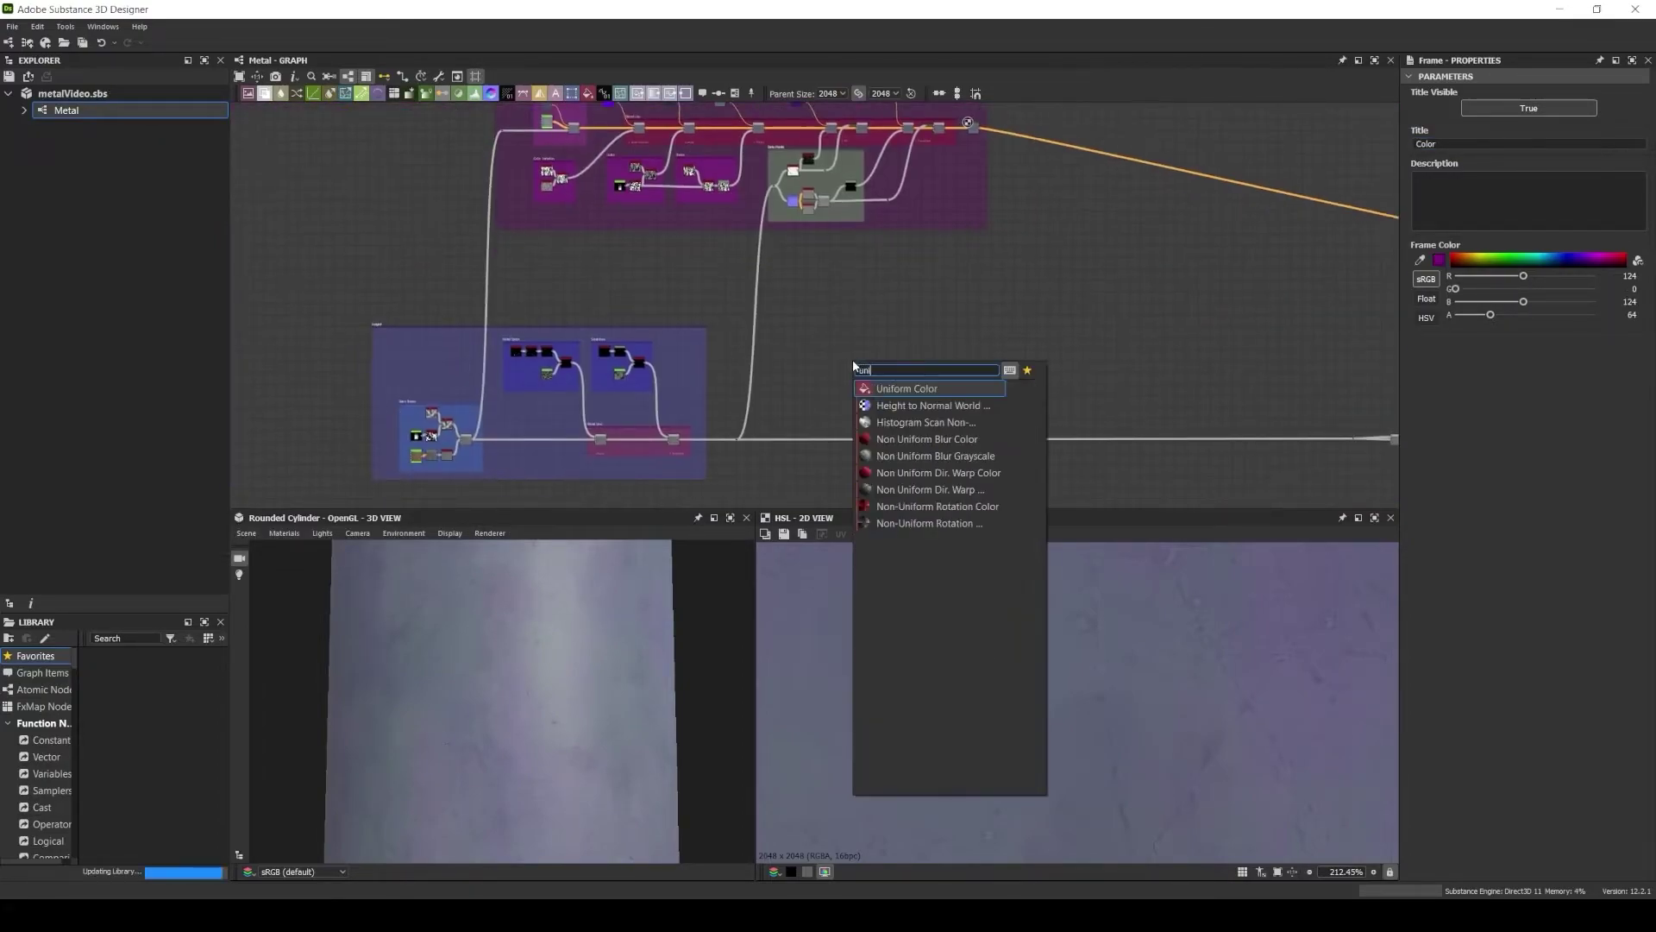
click(905, 371)
scroll(773, 307, down, 2)
scroll(773, 307, up, 3)
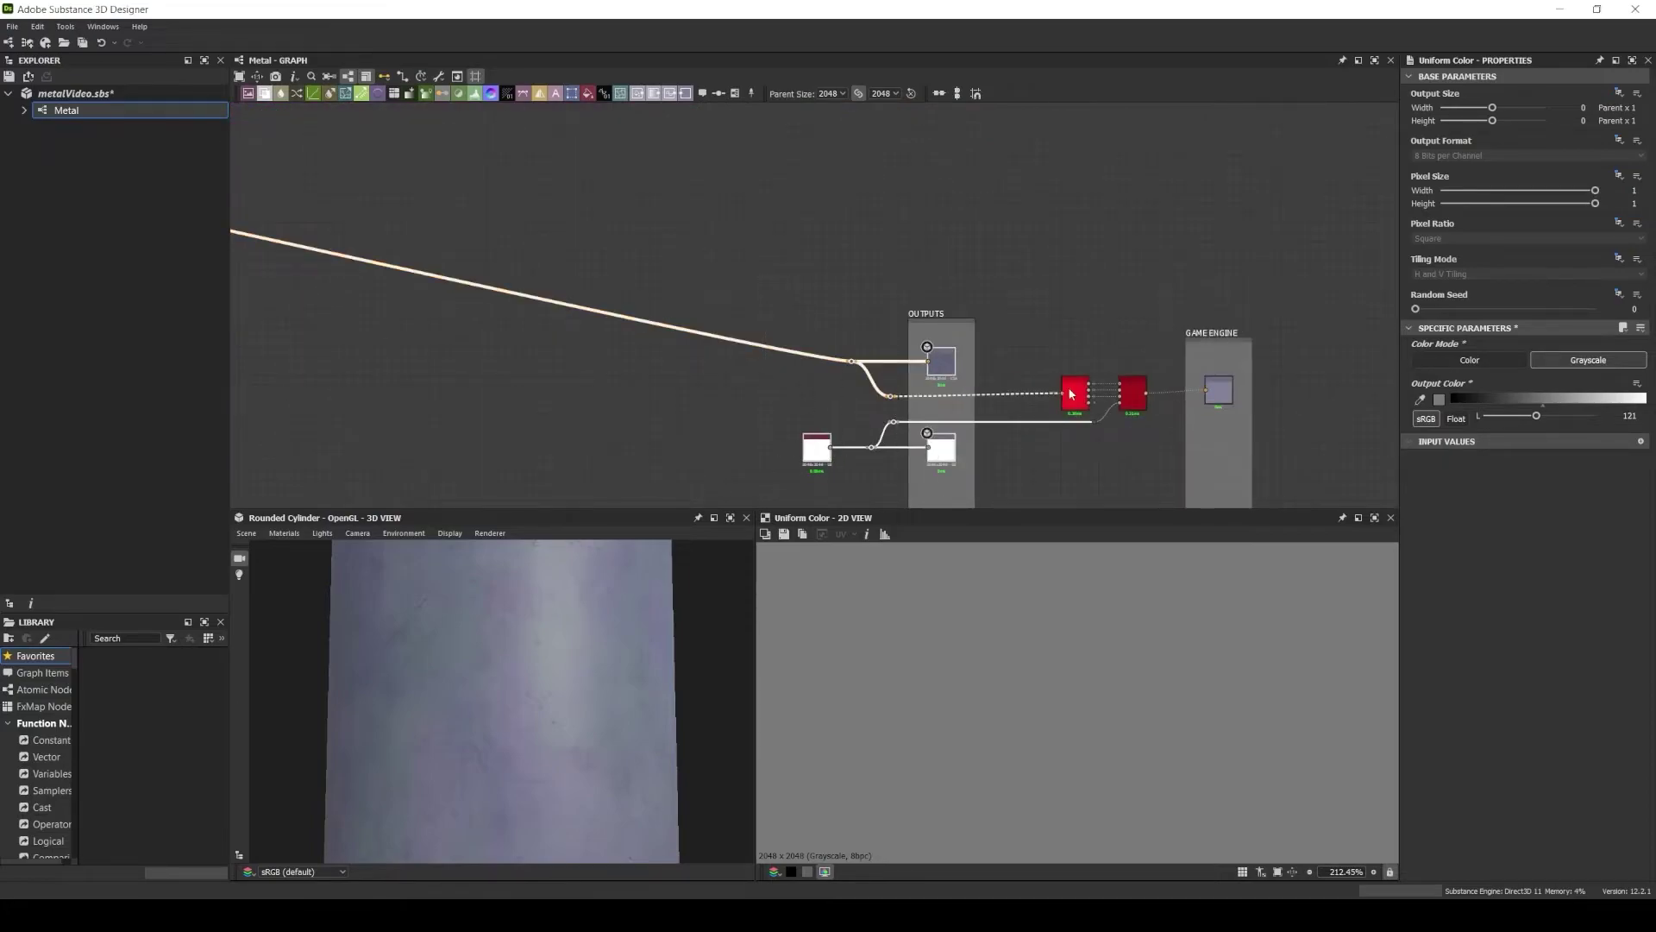
scroll(949, 208, down, 2)
middle_drag(1121, 284, 977, 259)
scroll(977, 259, up, 3)
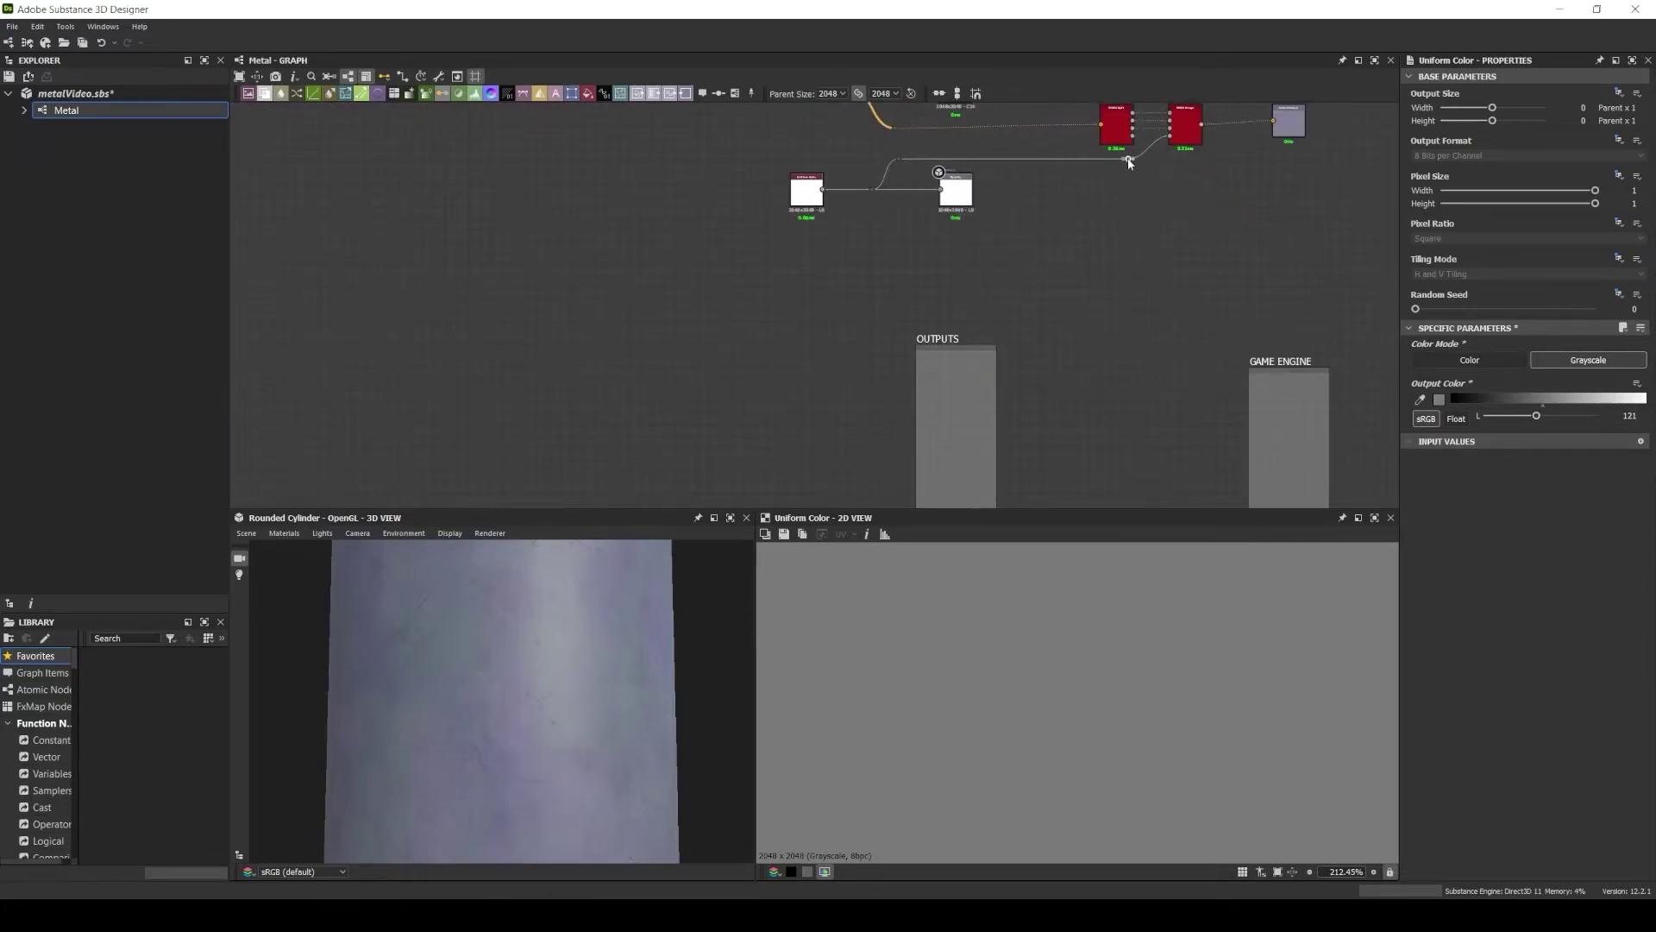
middle_drag(987, 193, 994, 427)
scroll(1127, 251, up, 2)
middle_drag(1127, 251, 953, 228)
scroll(983, 251, down, 4)
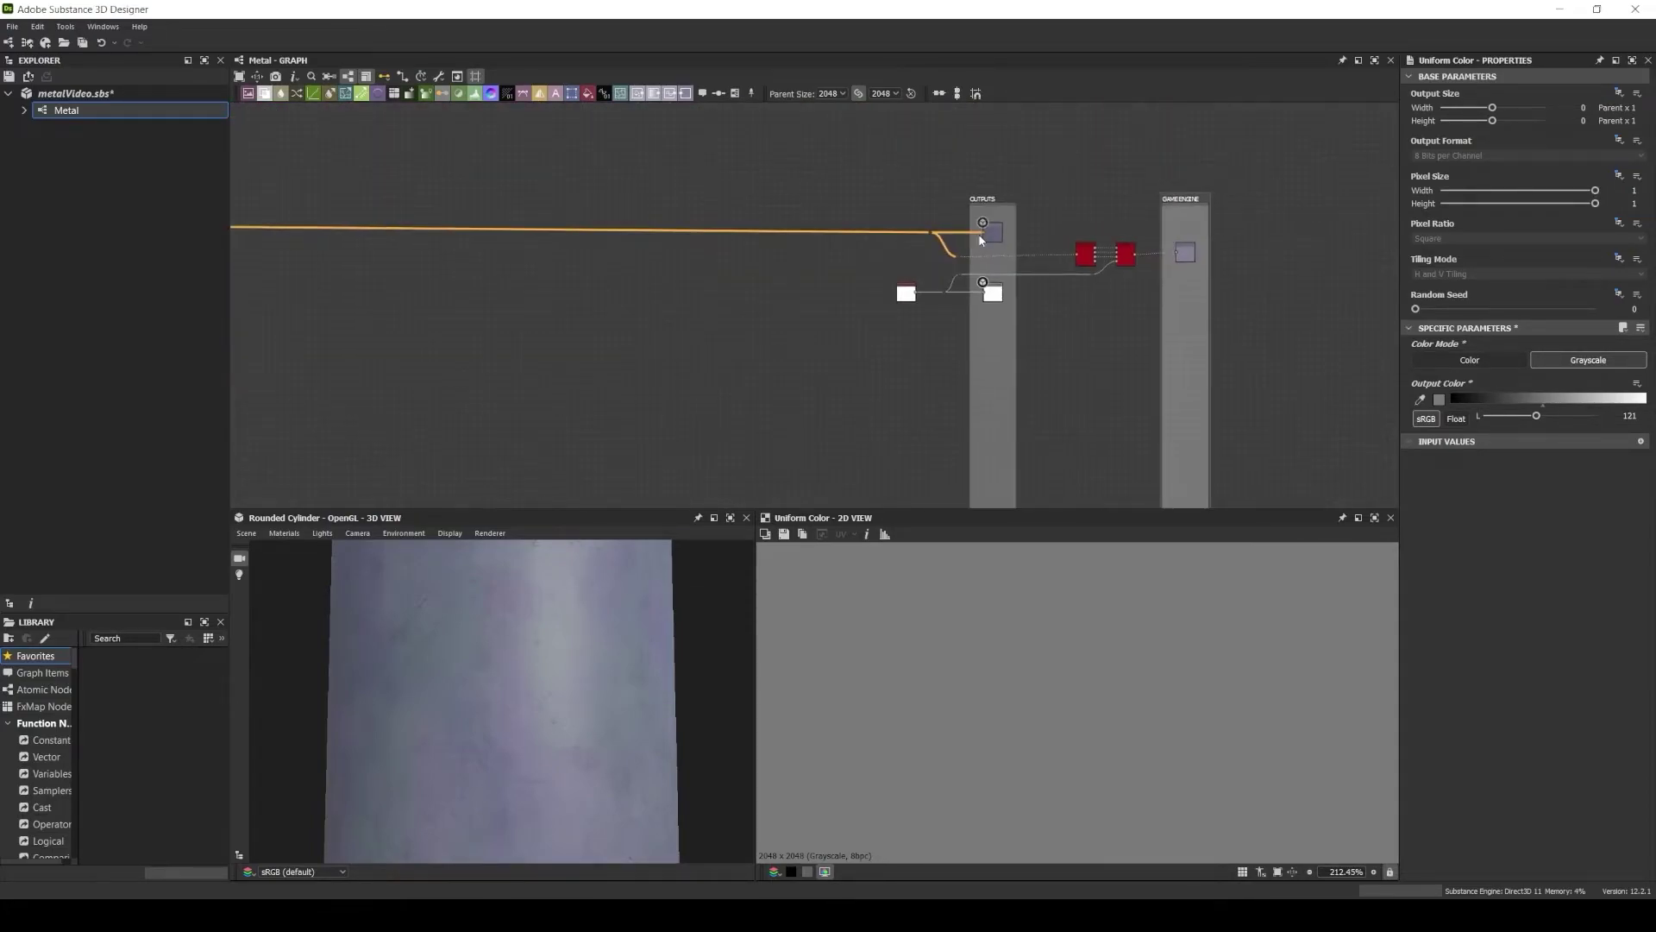
key(ctrl+s)
scroll(651, 339, up, 5)
Add a Blend on the Uniform Color, masked by the colour-variation output via a reroute Dot.
right_click(781, 327)
click(820, 371)
scroll(638, 301, down, 2)
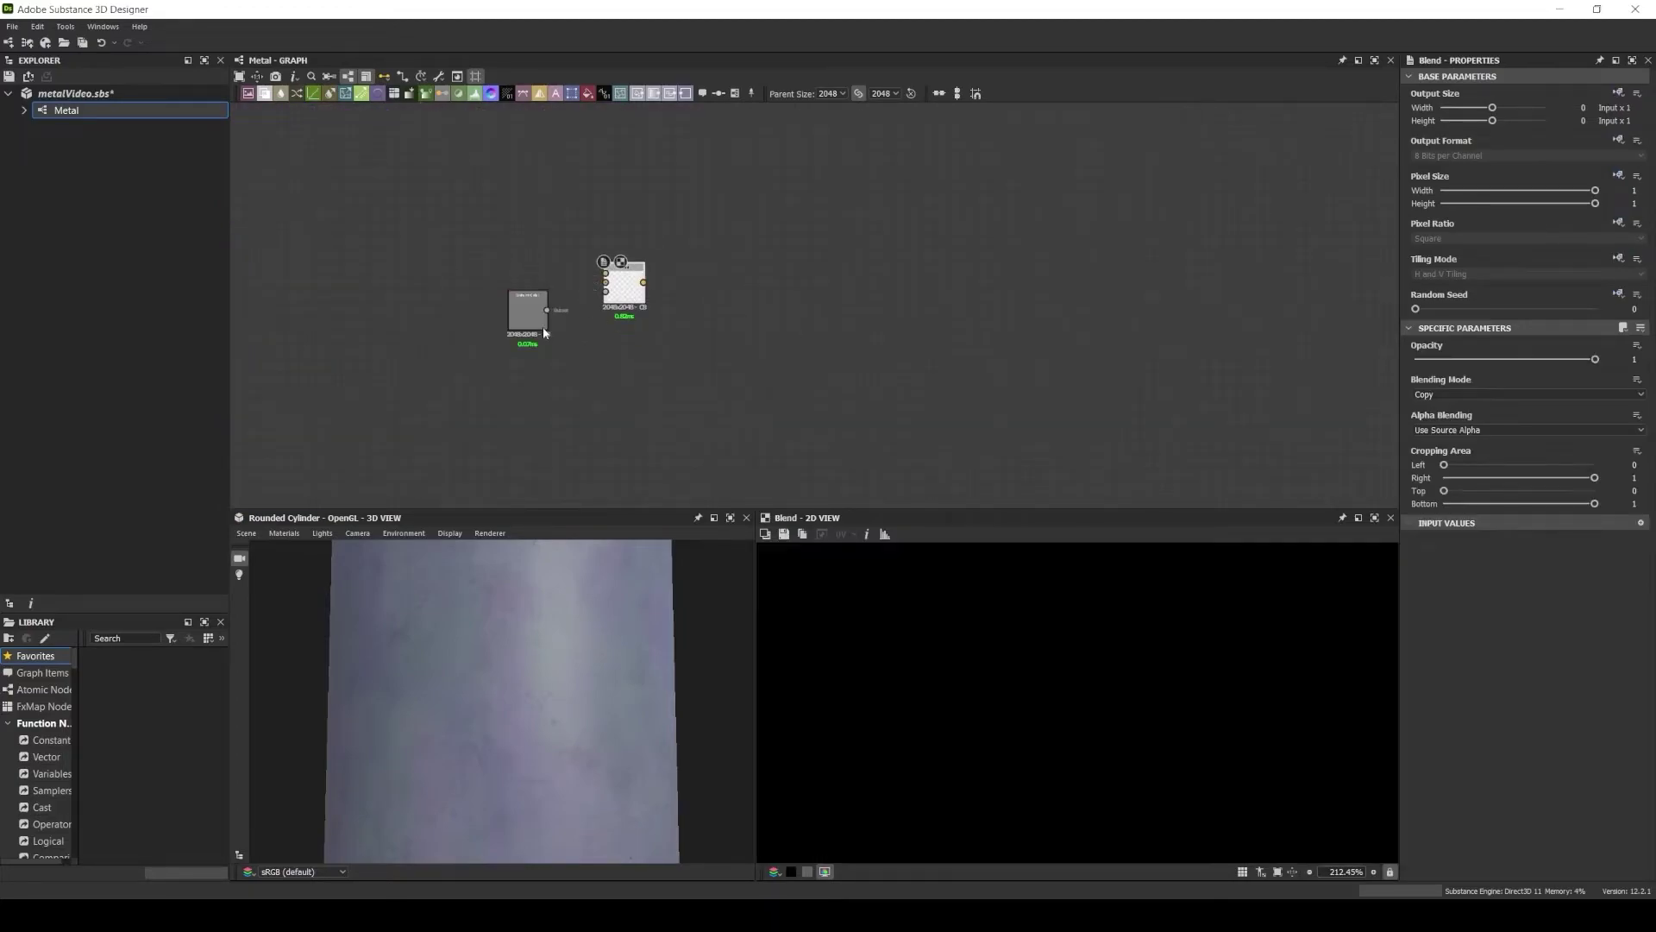
scroll(638, 302, up, 2)
drag(759, 270, 860, 322)
scroll(563, 296, down, 5)
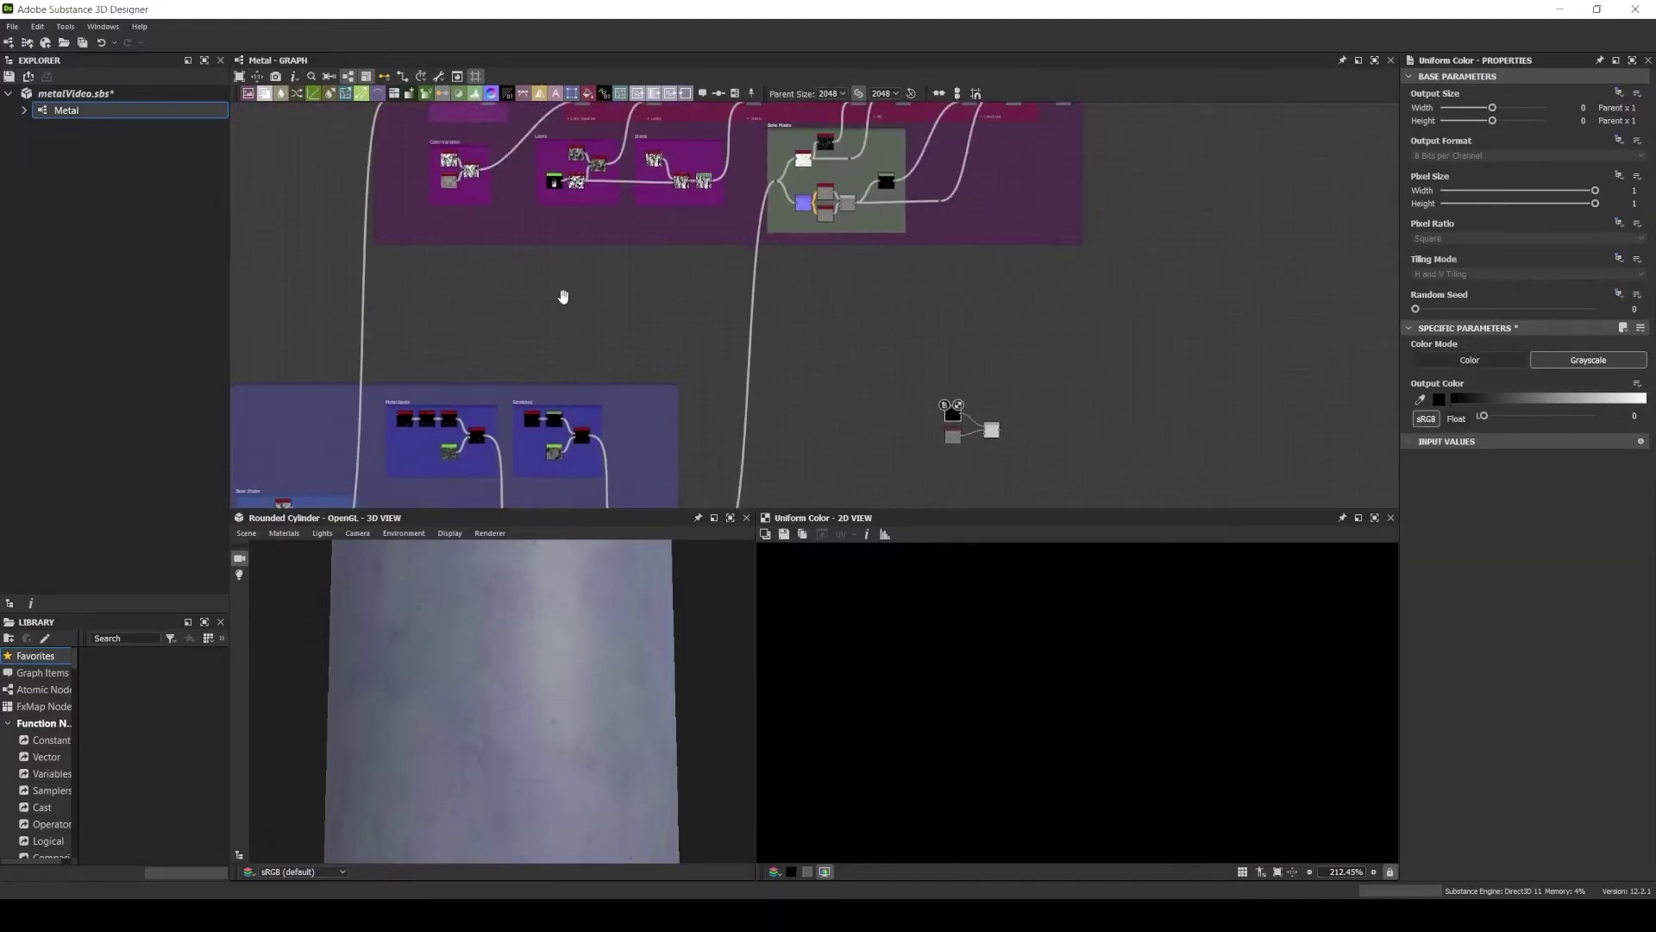
double_click(912, 428)
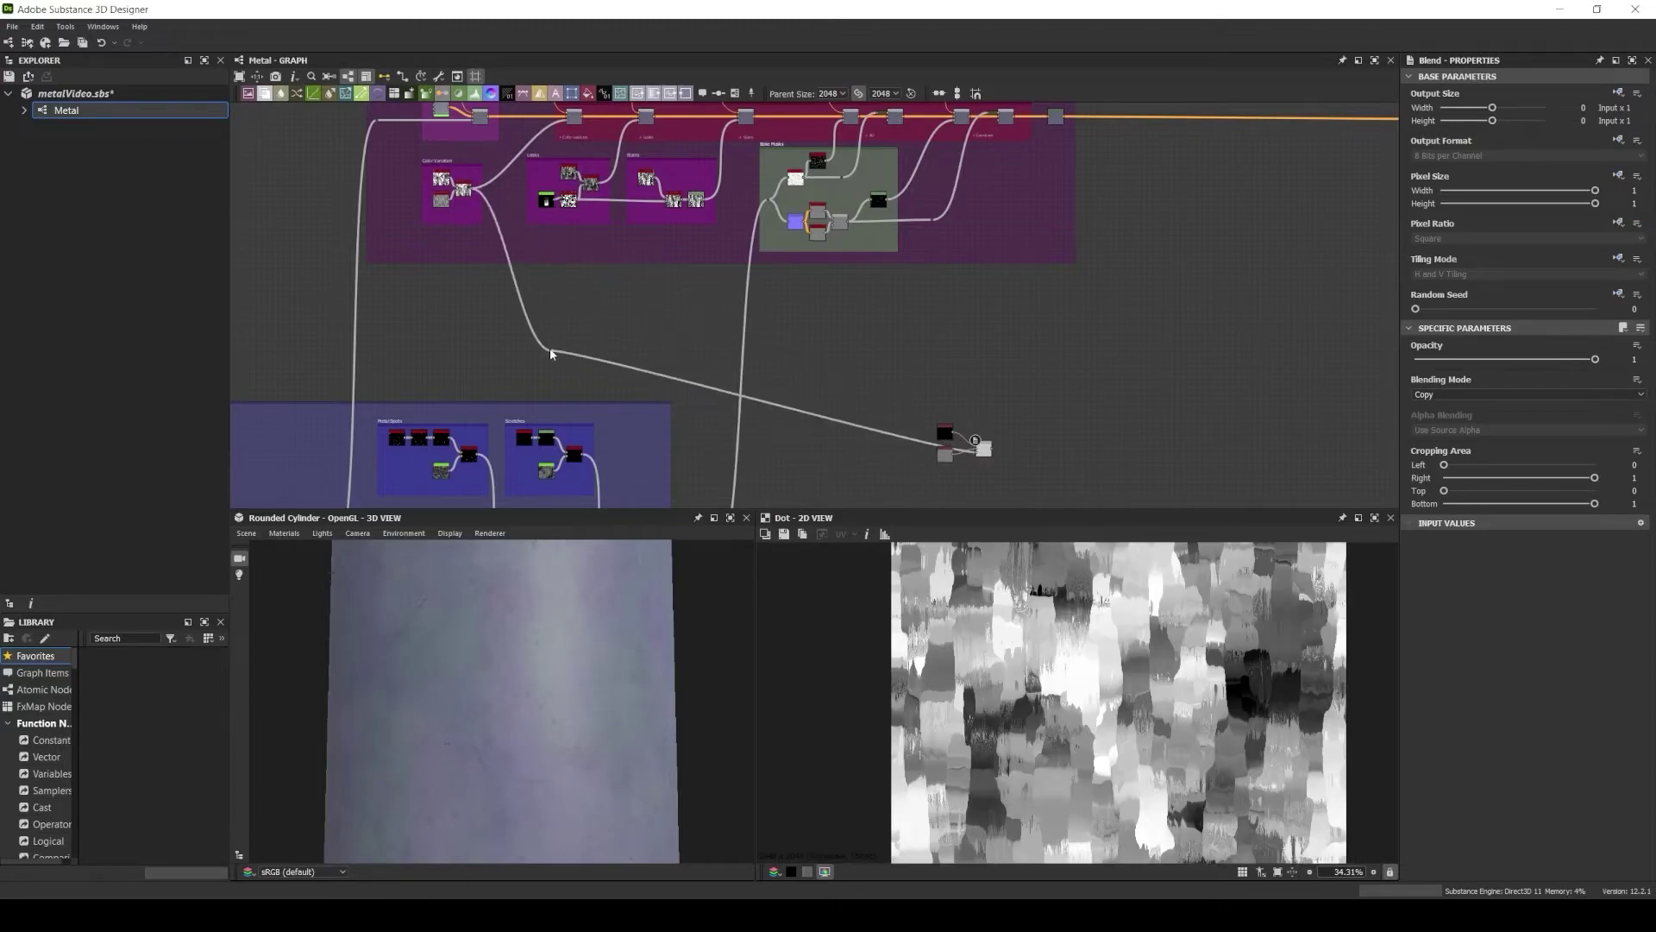
drag(742, 468, 956, 473)
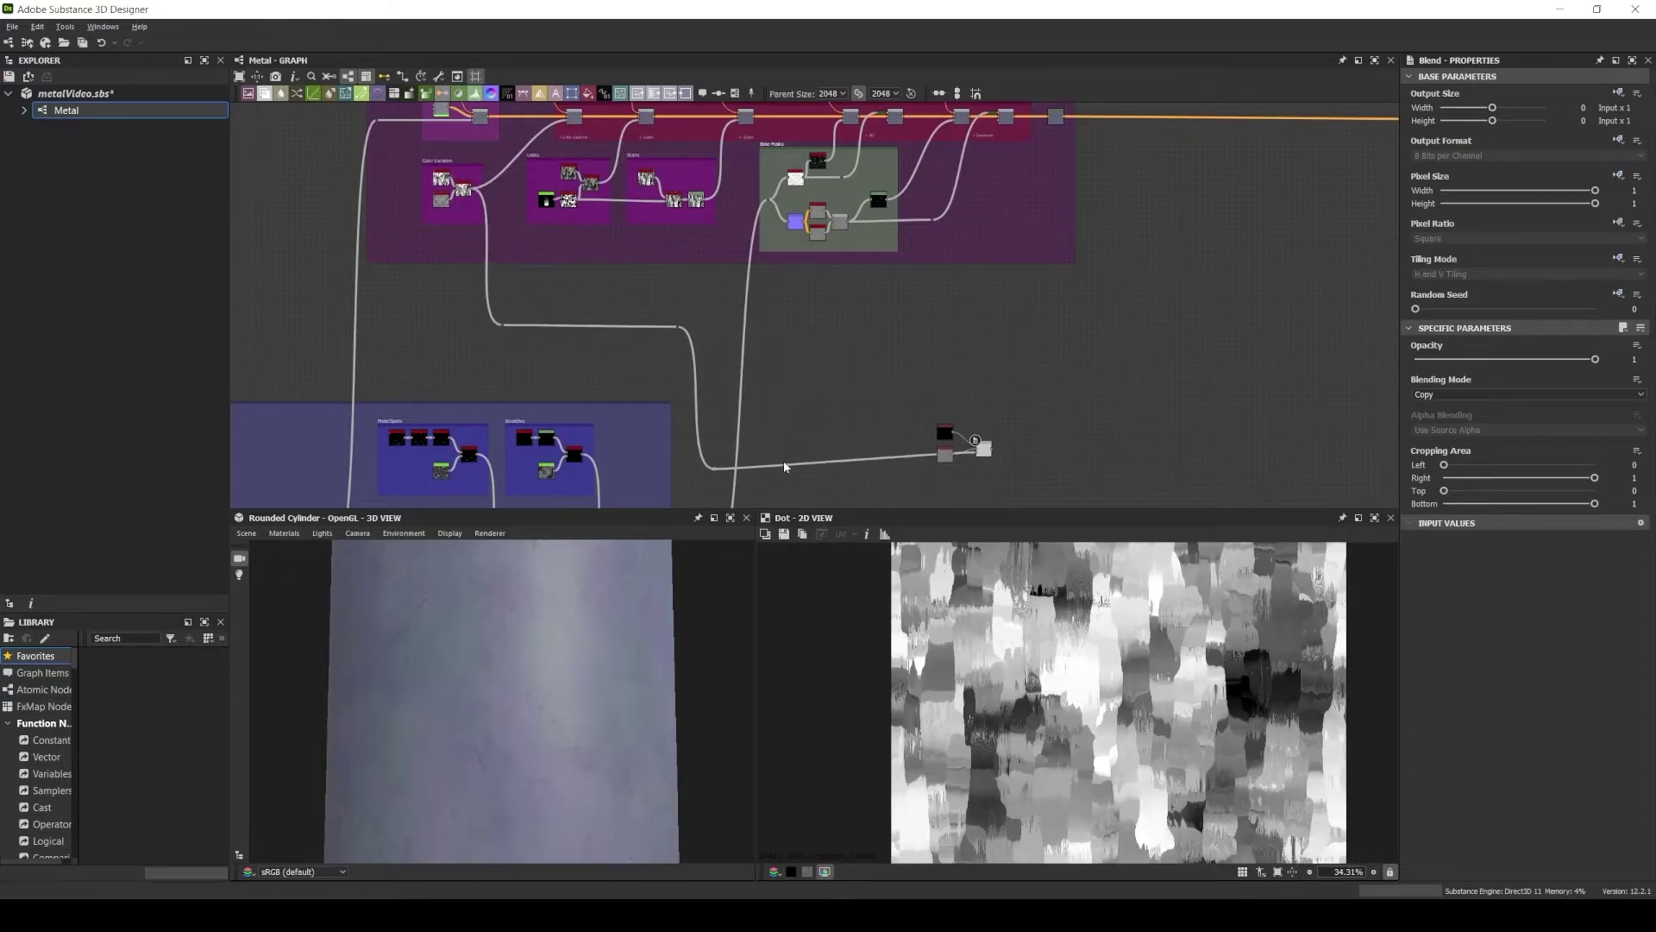
Lower the Blend opacity to 0.86 and add a second Blend after it.
key(f)
double_click(848, 311)
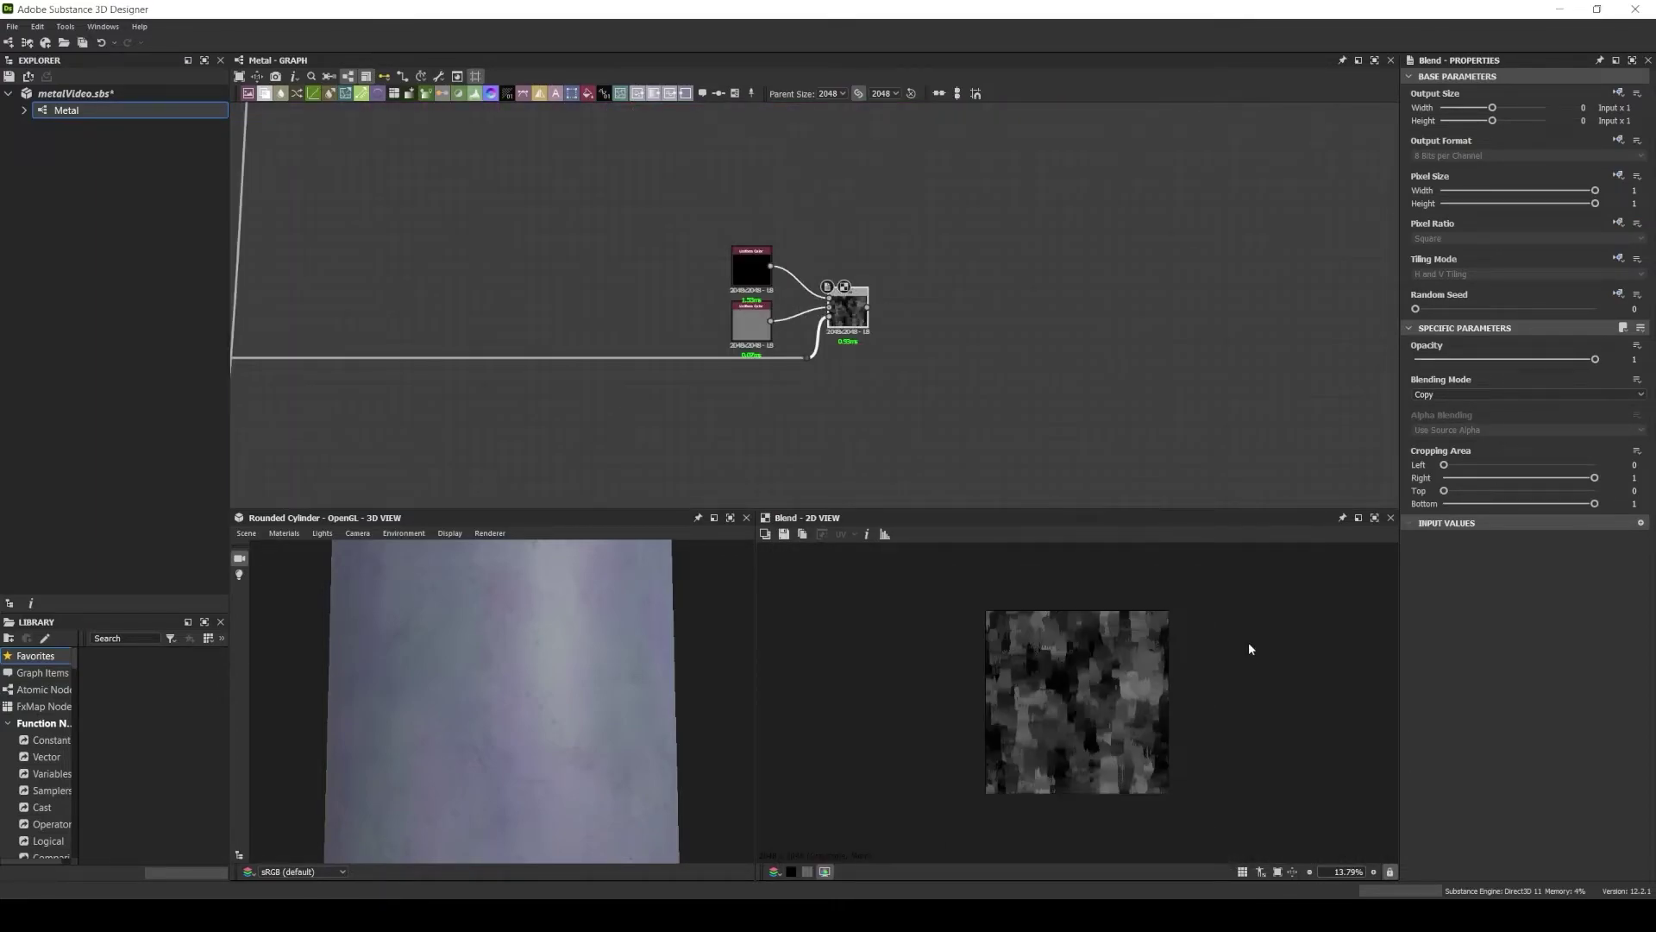
drag(1594, 359, 1570, 359)
right_click(1033, 336)
click(954, 276)
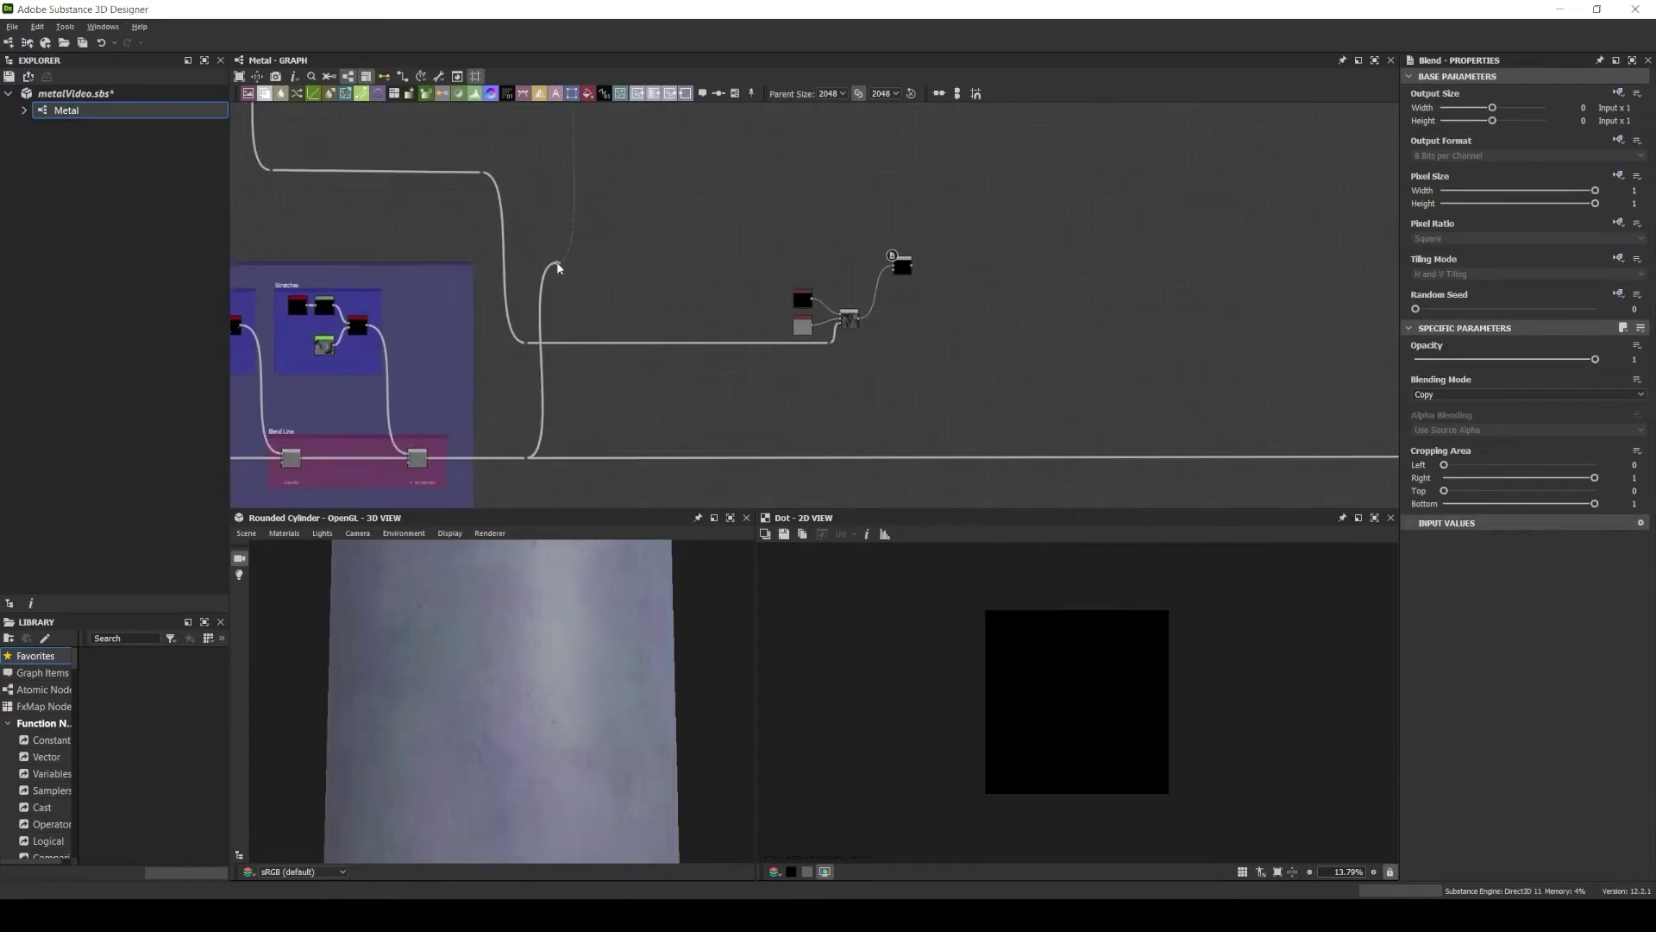
Set the new roughness blend to Add (Linear Dodge) at 0.36 opacity.
mouse_move(541, 463)
middle_down()
mouse_move(807, 456)
mouse_move(654, 307)
middle_up()
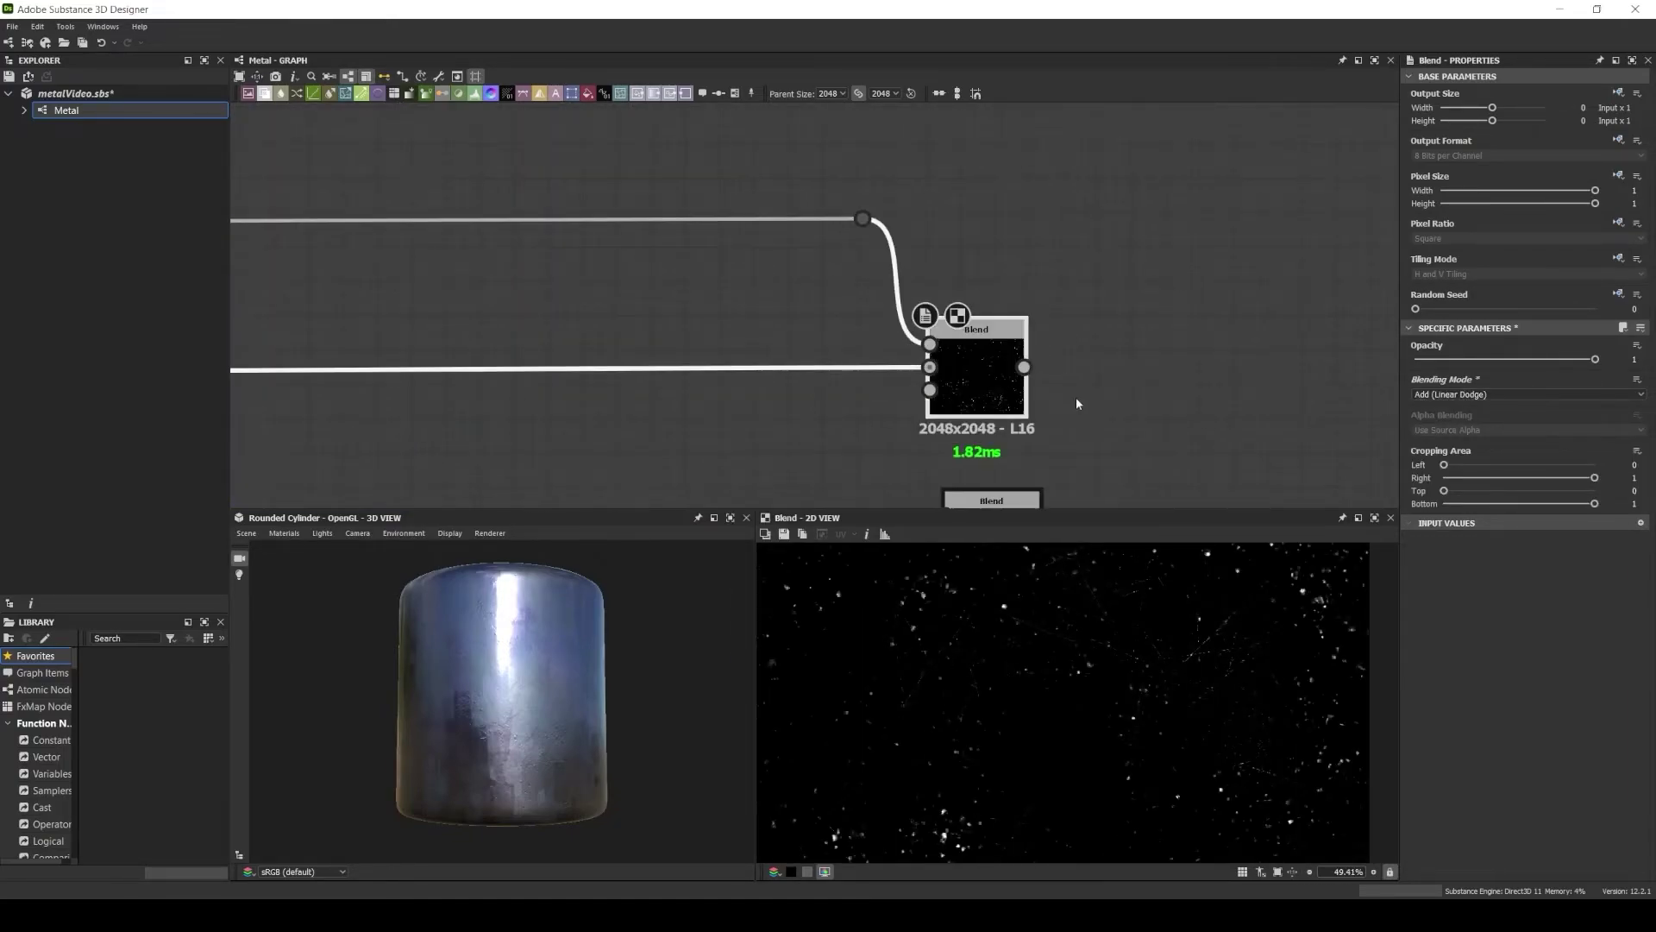
click(1472, 417)
click(1480, 360)
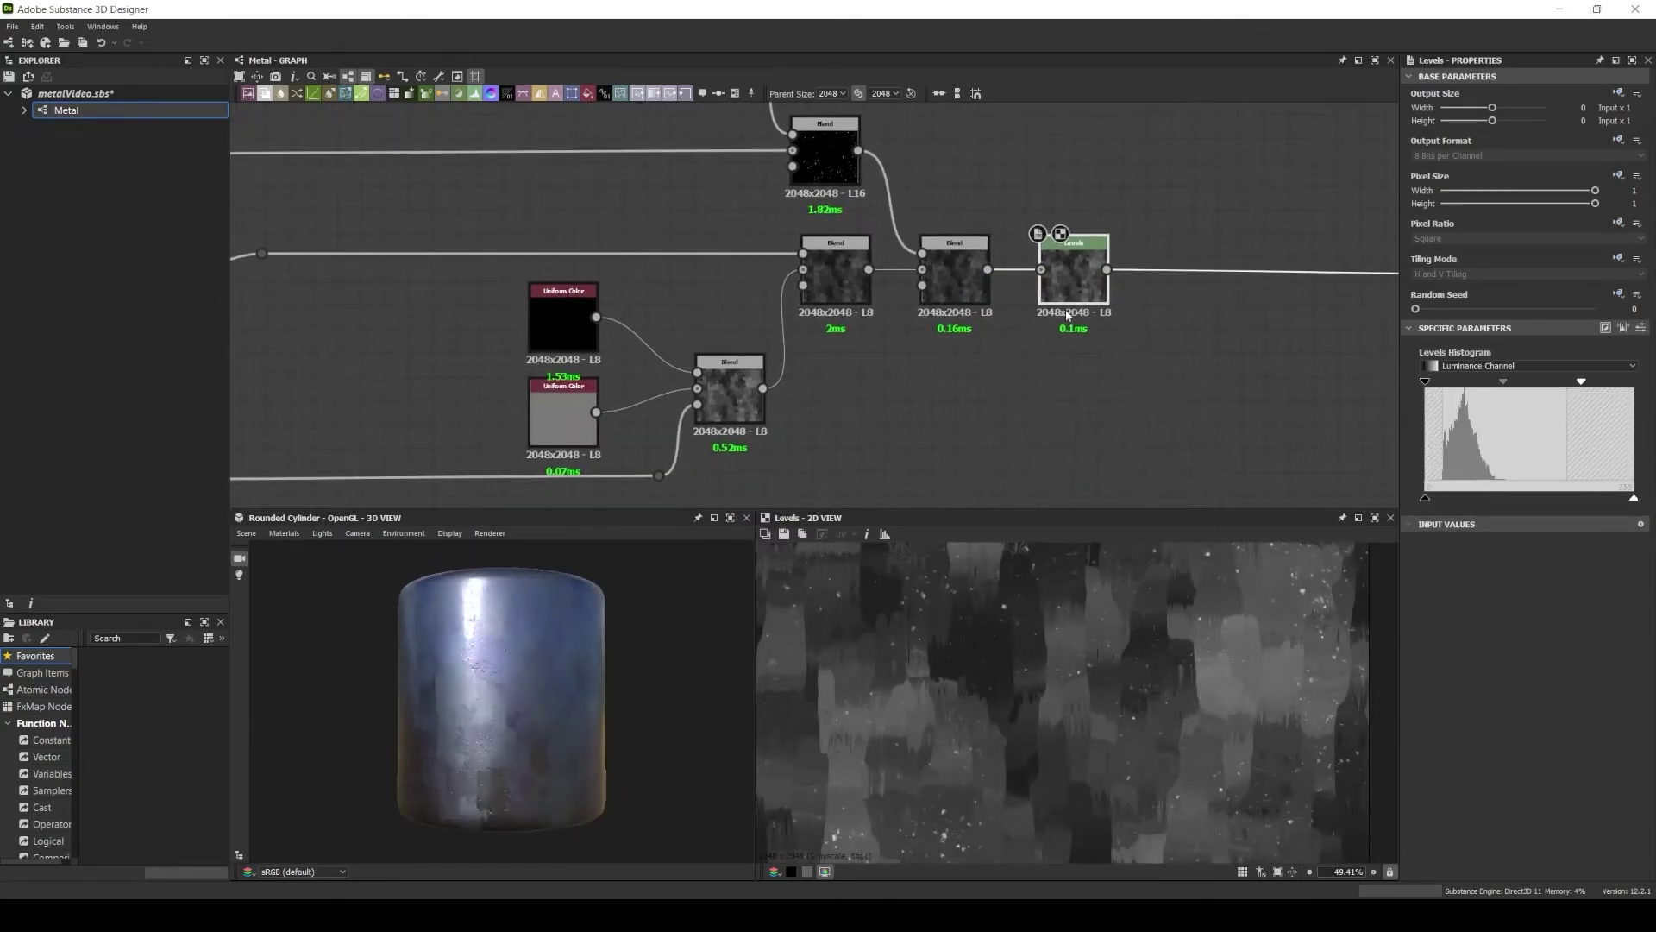
Select the Blend nodes and grey Uniform Color node of the roughness chain.
click(727, 391)
click(562, 418)
scroll(810, 348, down, 1)
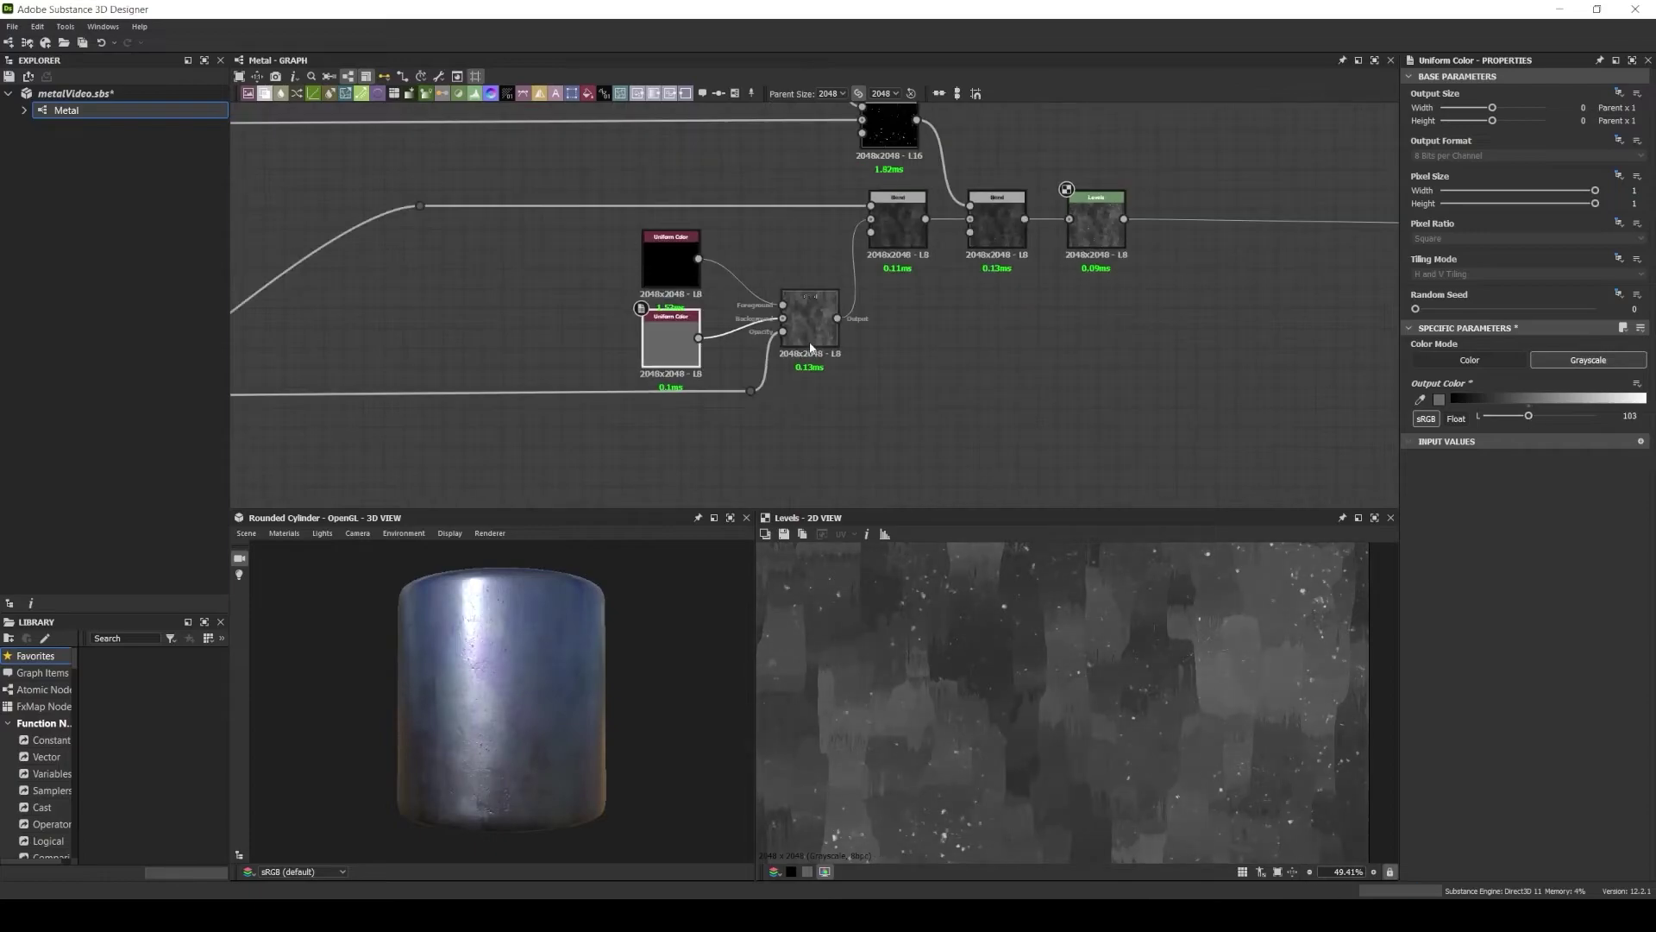
click(811, 348)
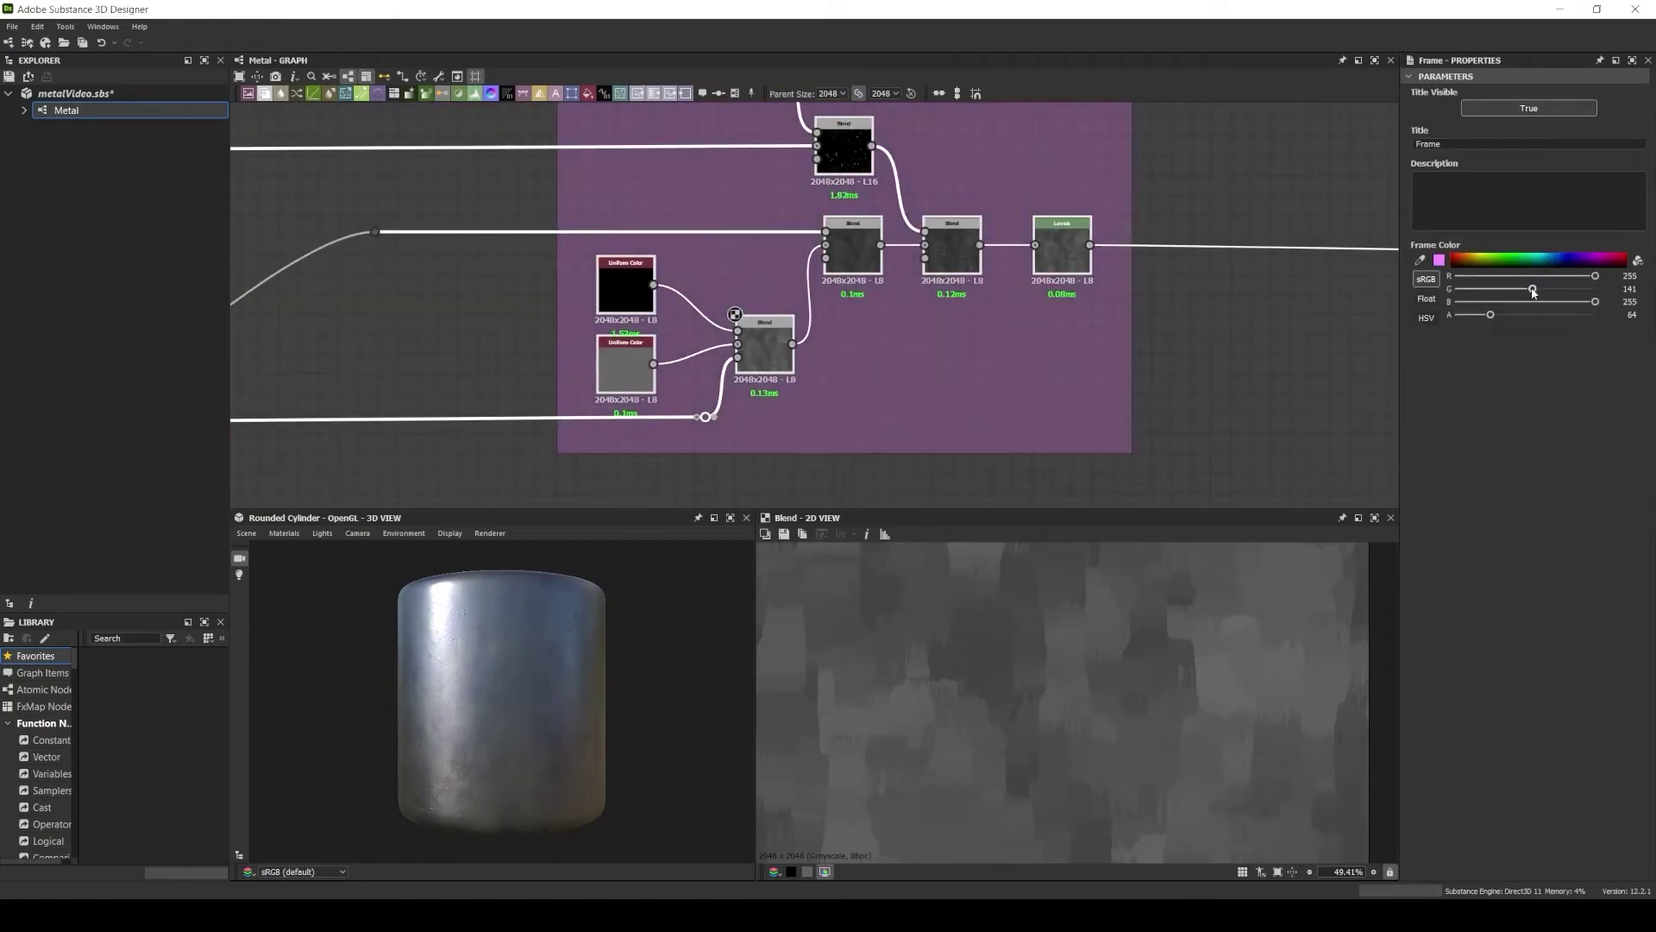
Tint the roughness frame orange and title it 'Roughness'.
drag(1533, 289, 1535, 291)
text(ness)
key(Return)
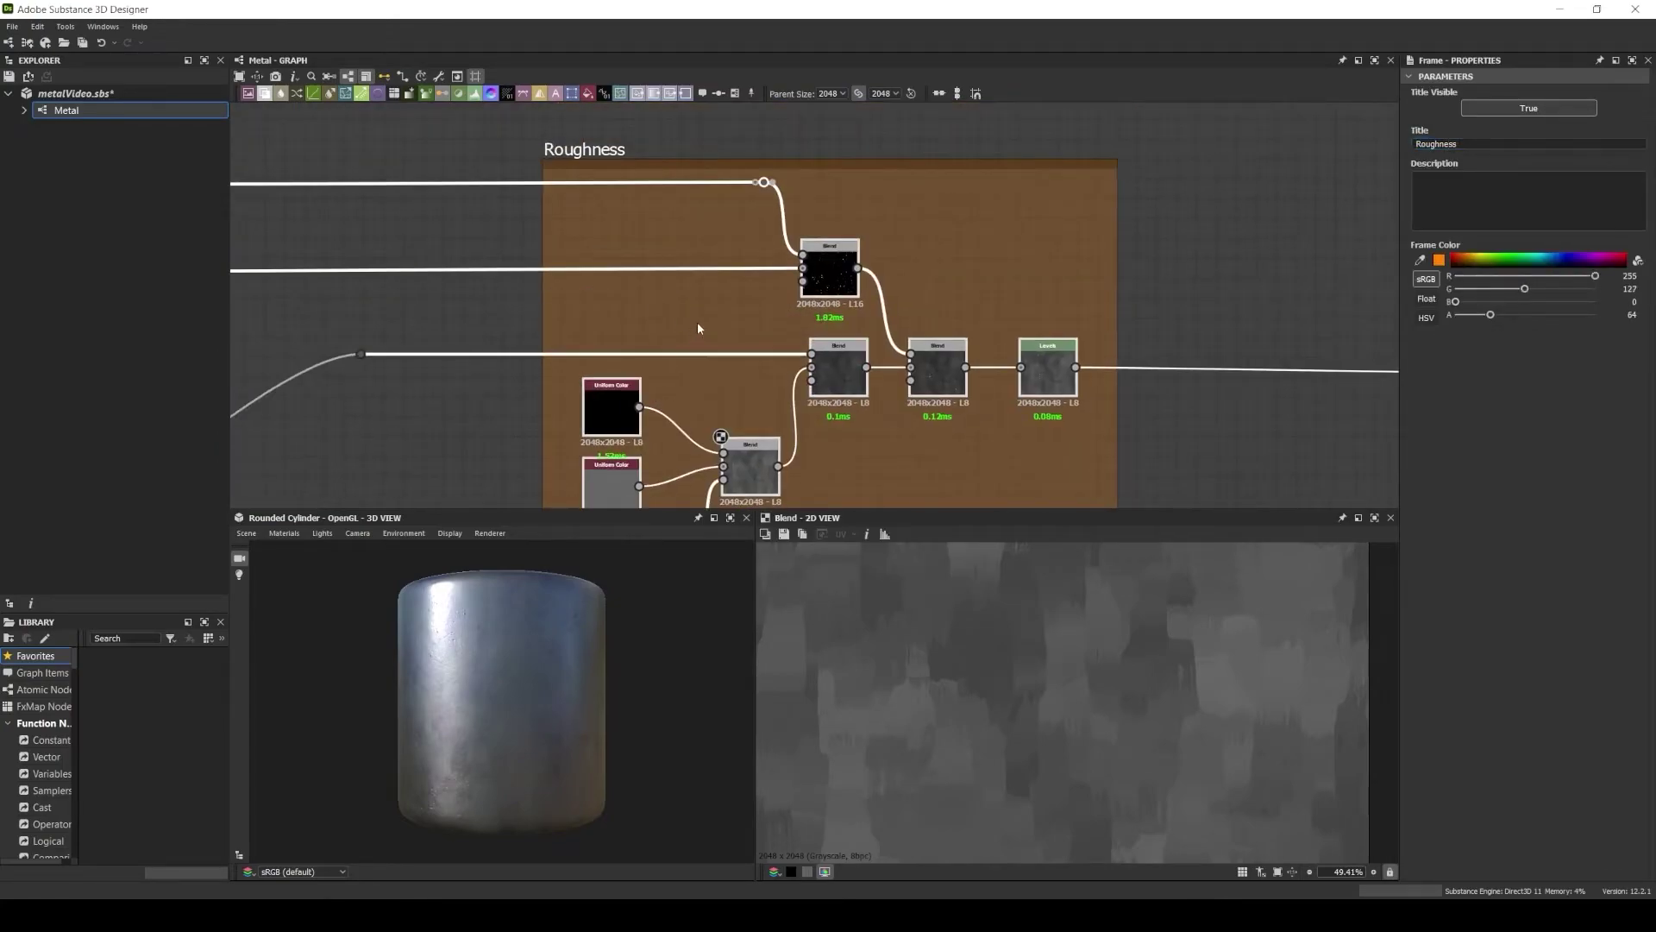
scroll(785, 255, down, 3)
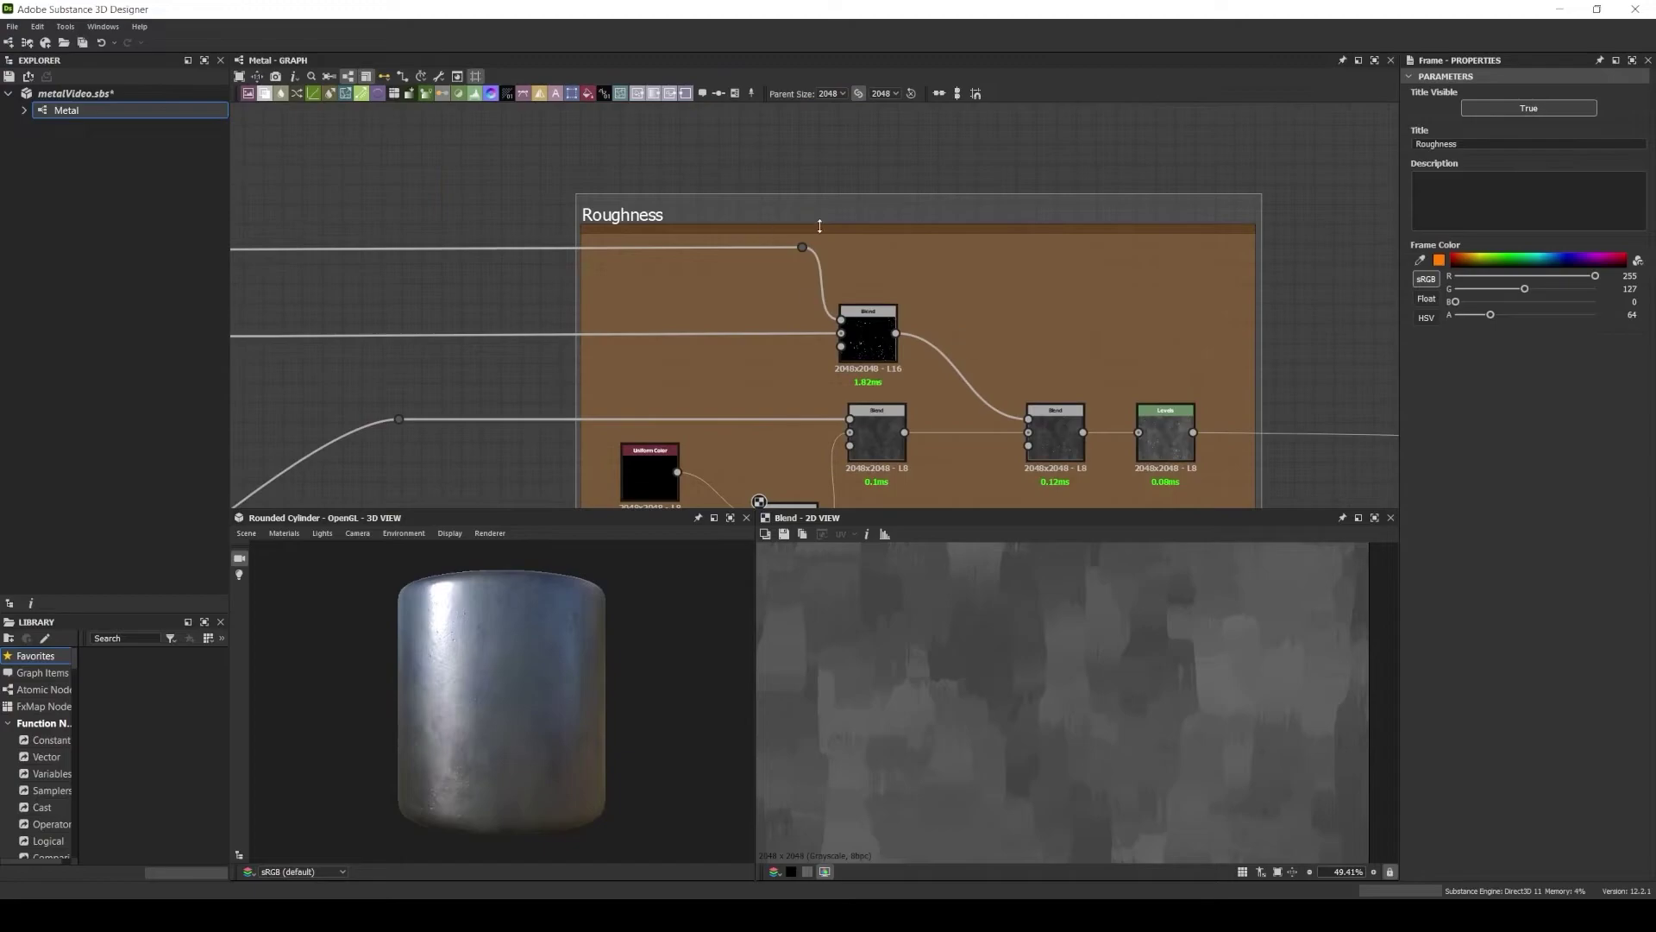
Wrap the spots and scratches Blend in an orange inner frame titled 'Spots&Scratches'.
drag(438, 229, 893, 420)
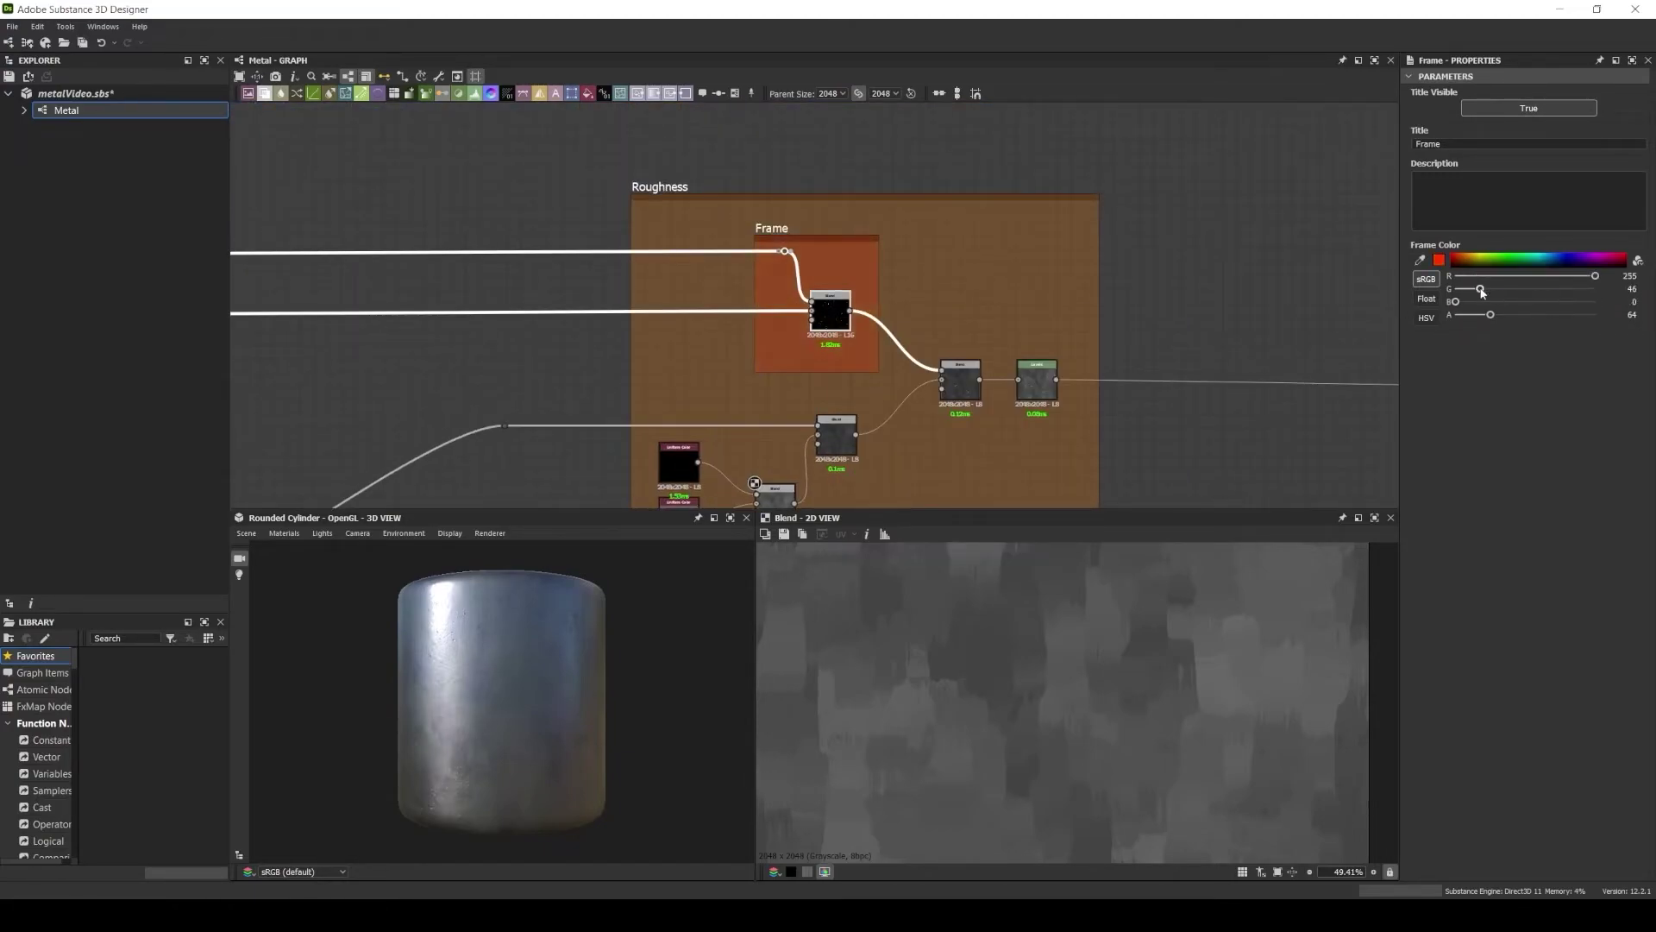
drag(1481, 292, 1528, 289)
click(1439, 259)
click(473, 408)
double_click(1432, 144)
text(Spots&Scratches)
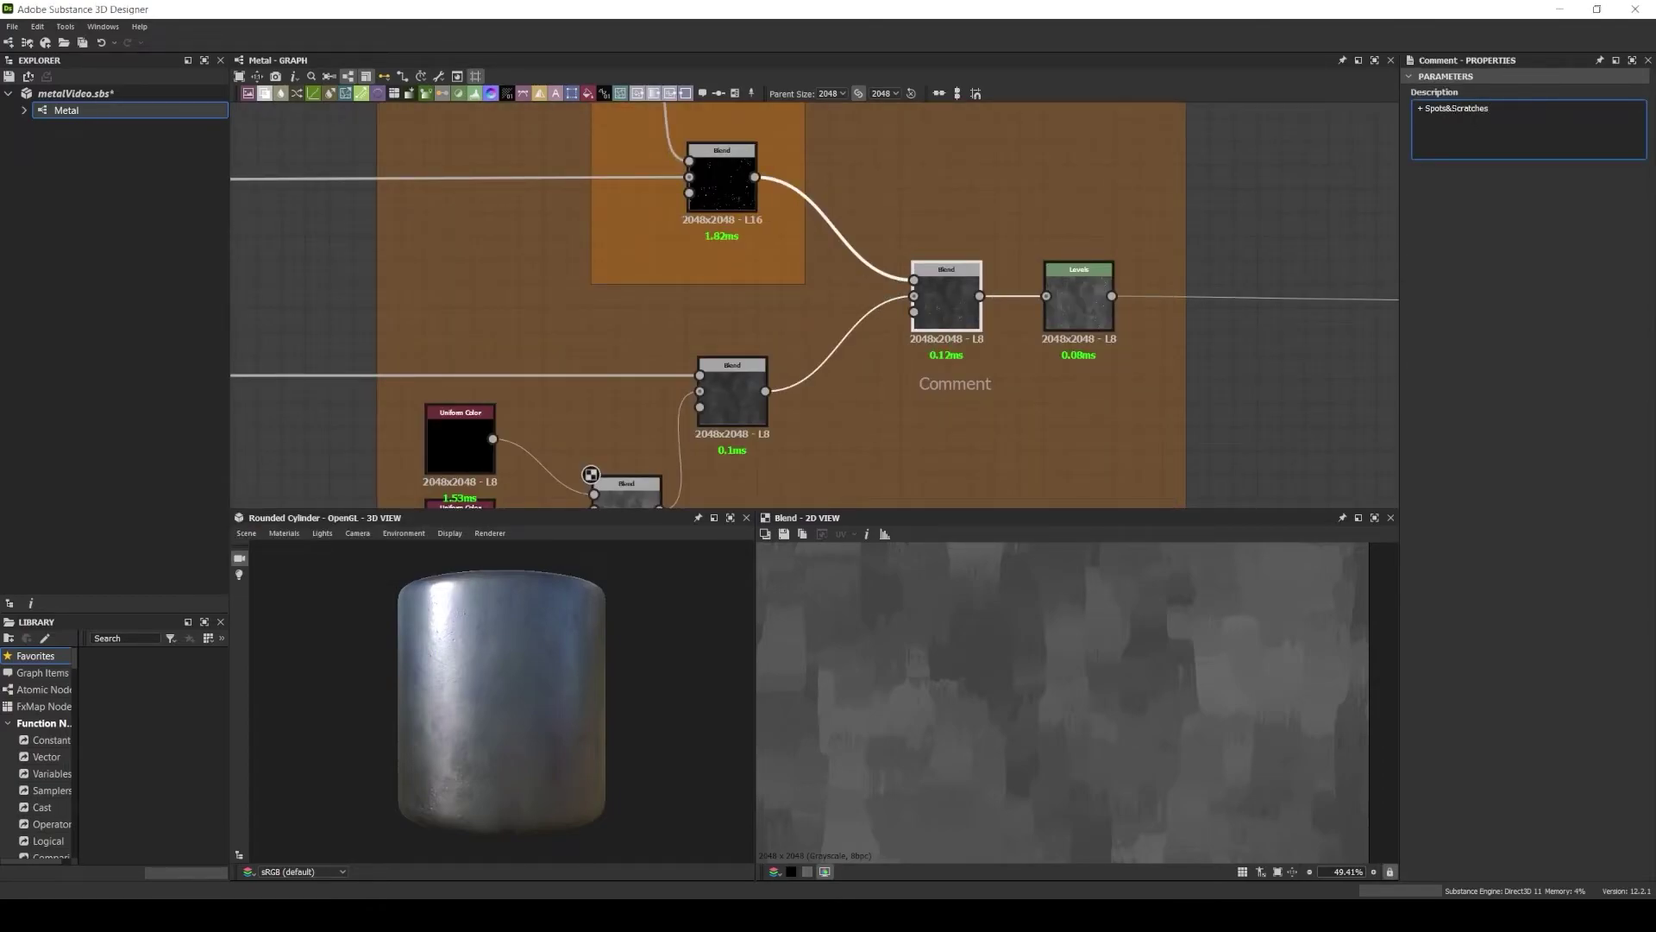
Frame the two Blend nodes after the mask in a red 'Blend Line' frame.
scroll(1081, 323, down, 3)
middle_drag(990, 363, 964, 345)
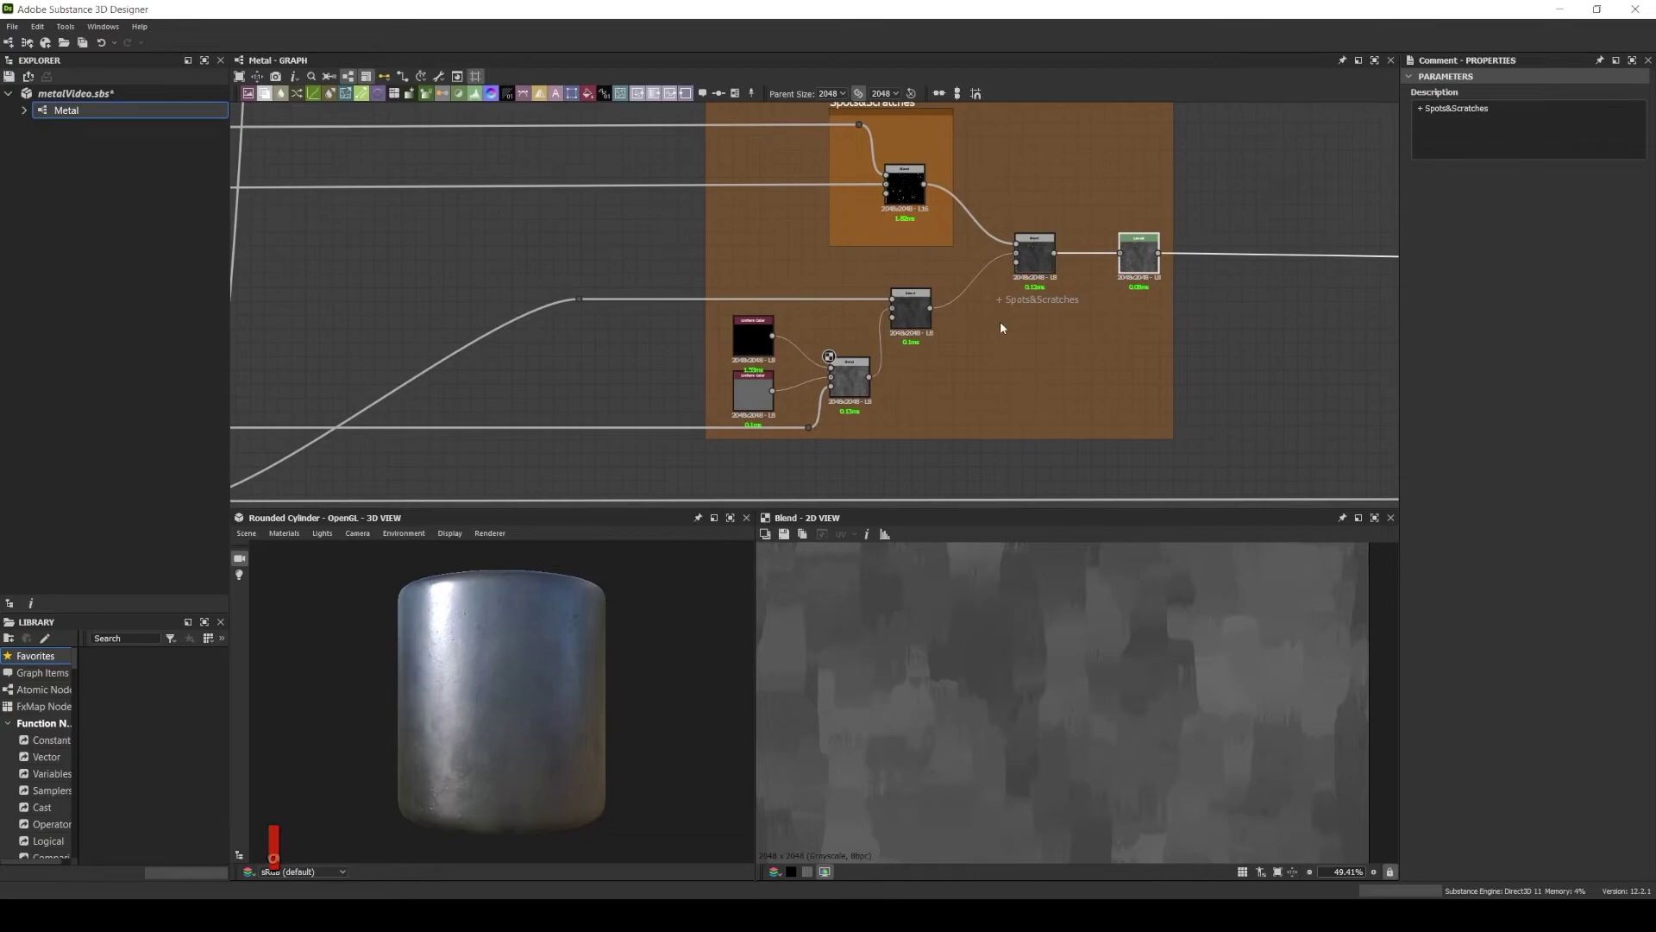
drag(875, 283, 1078, 358)
scroll(1070, 284, up, 2)
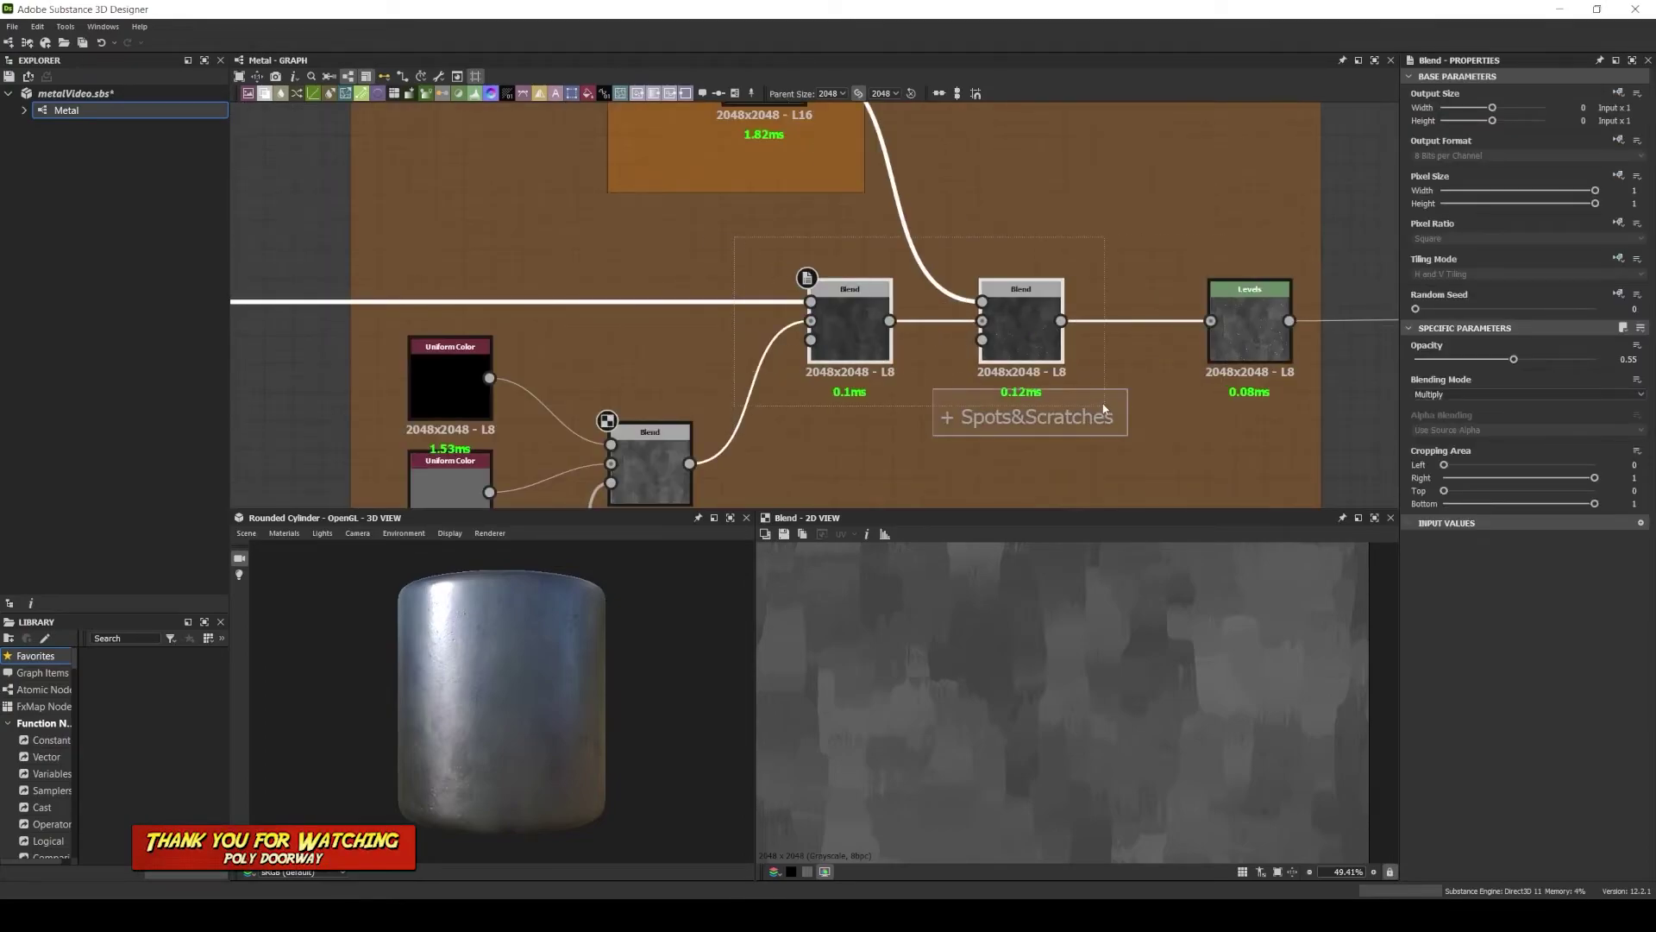
key(ctrl+f)
click(1452, 259)
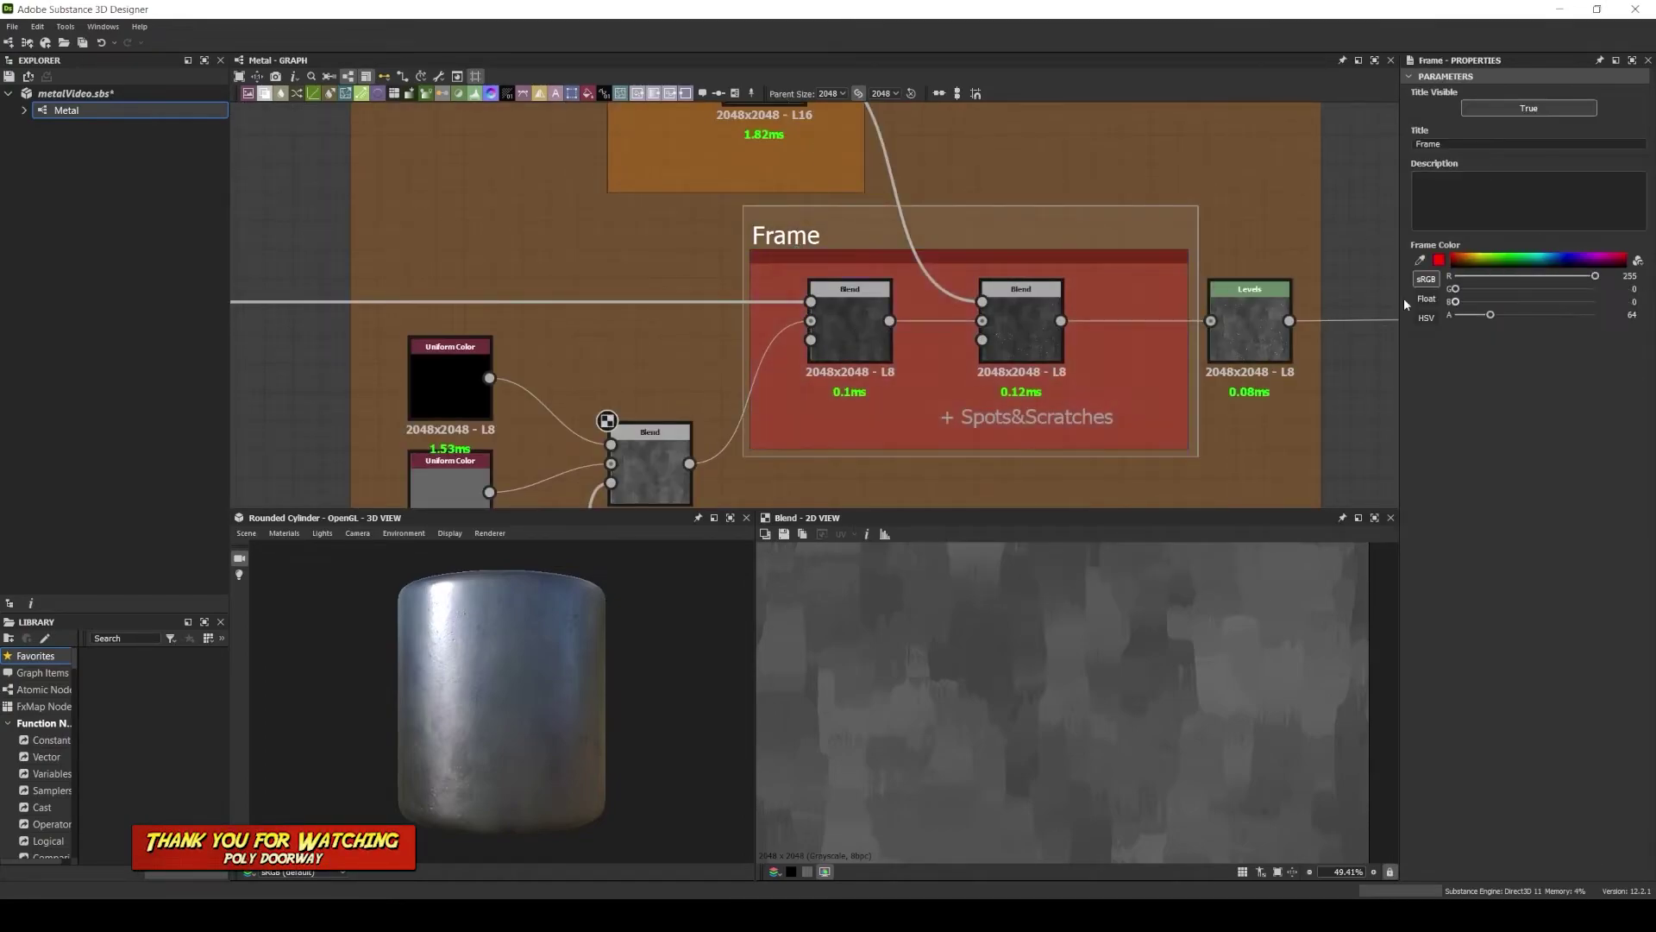
text(Blend Lin)
key(Return)
scroll(1193, 169, down, 5)
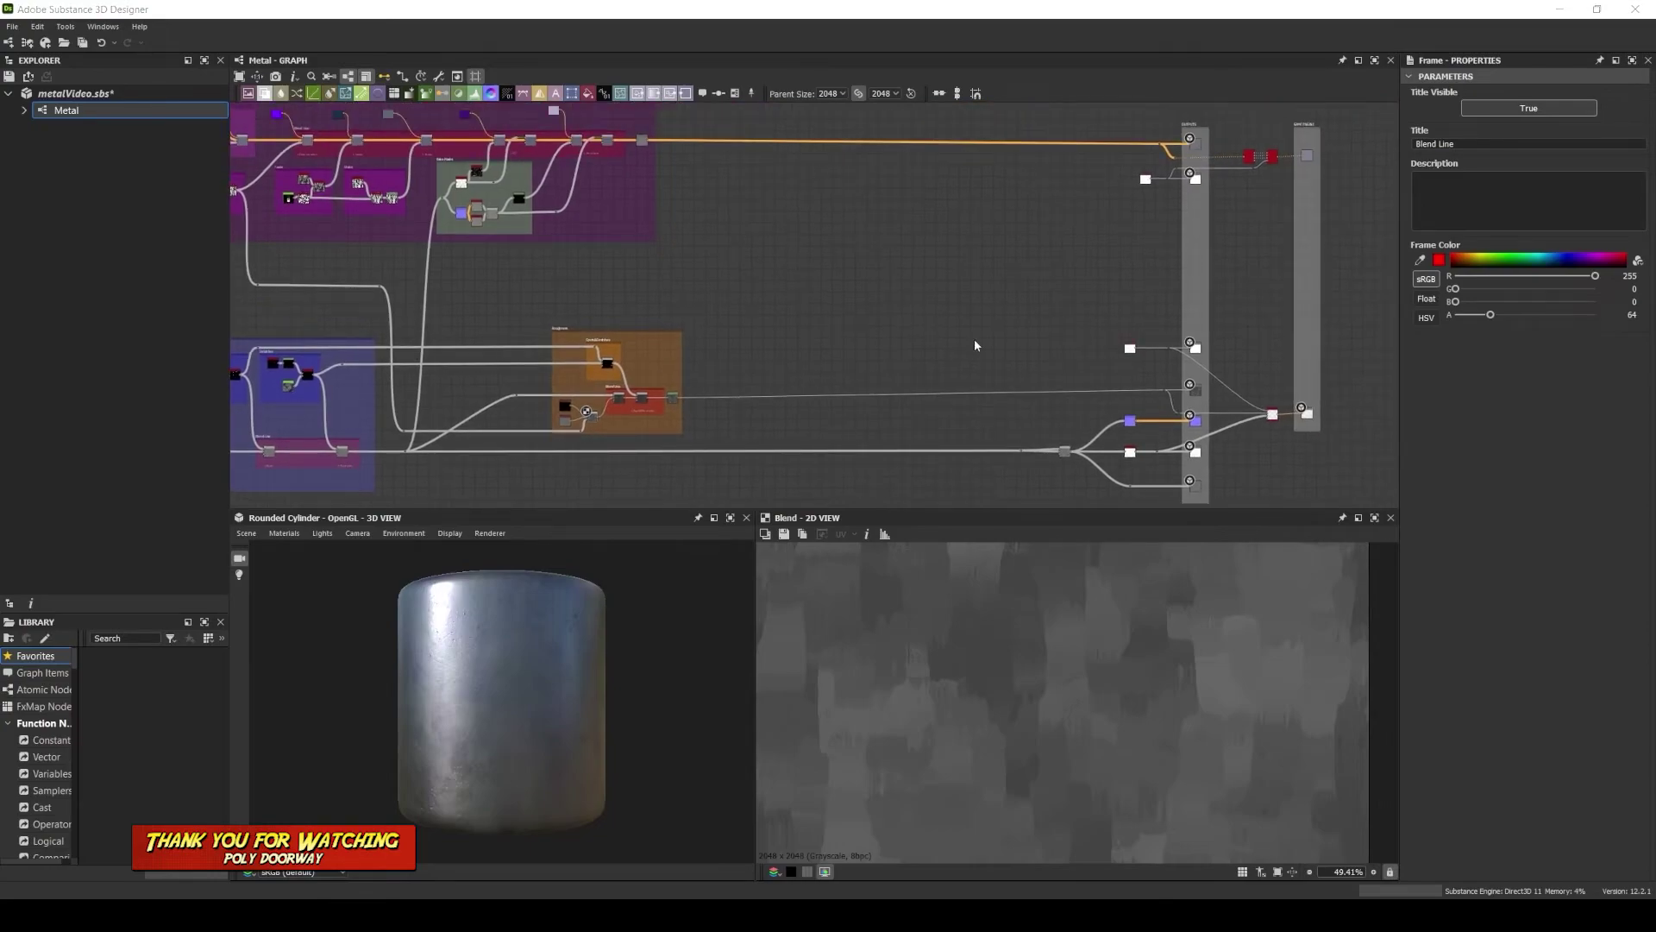
Insert a Blend node on the metallic output link.
scroll(644, 297, up, 1)
scroll(643, 302, up, 4)
scroll(483, 249, down, 3)
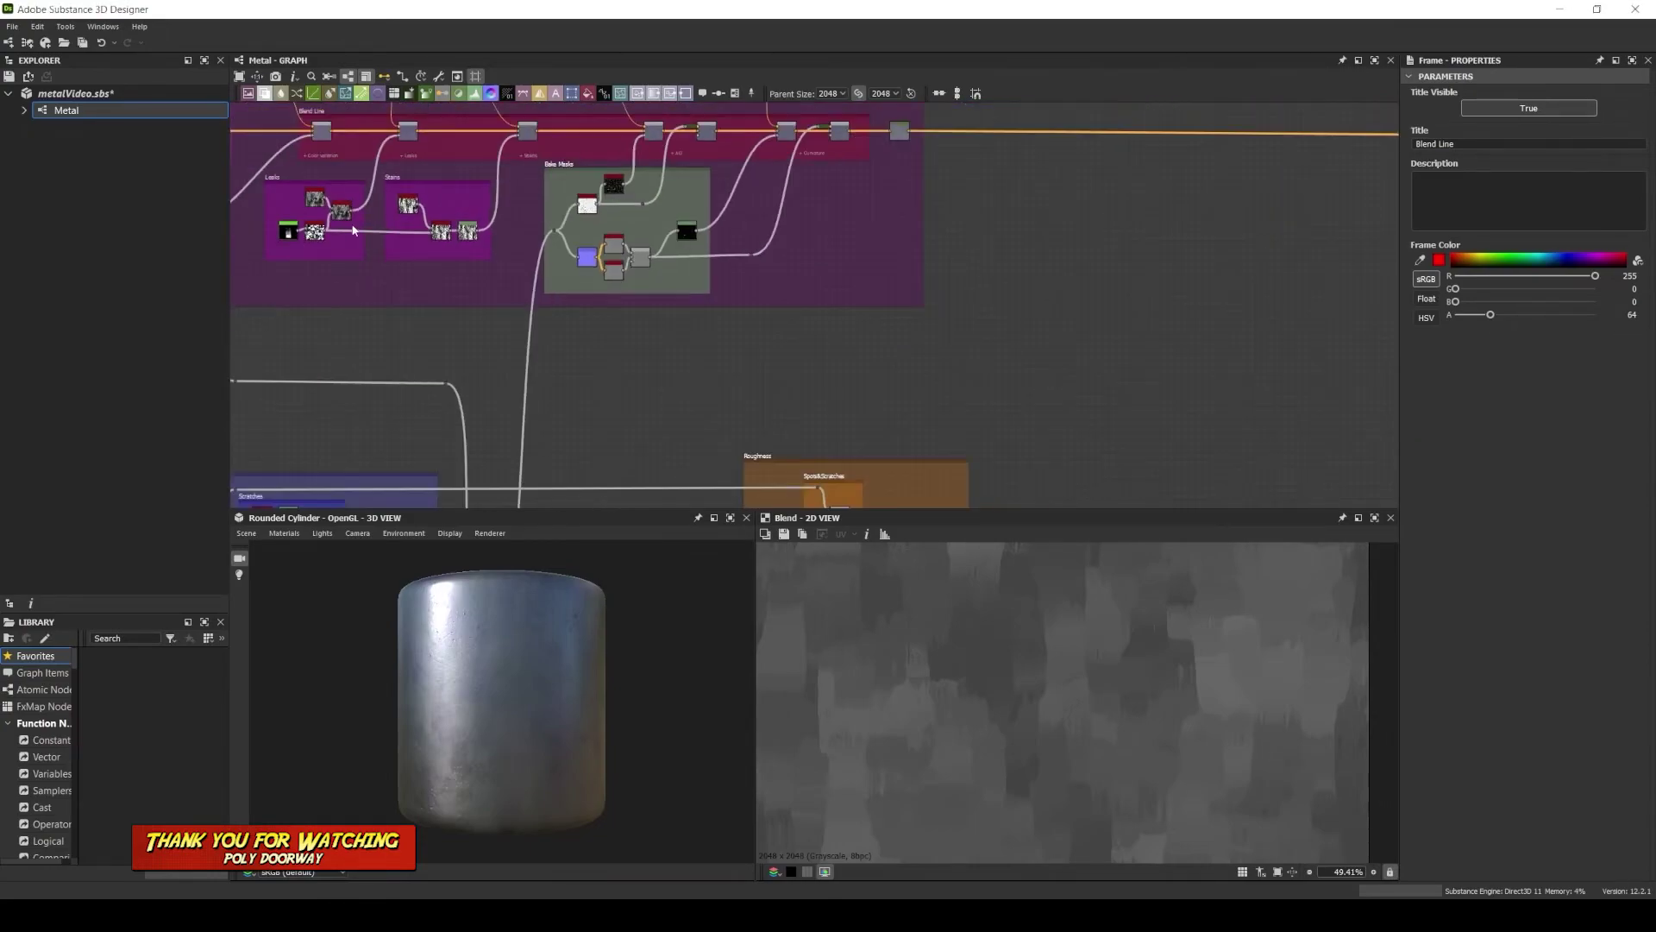
drag(681, 396, 1237, 433)
click(1207, 483)
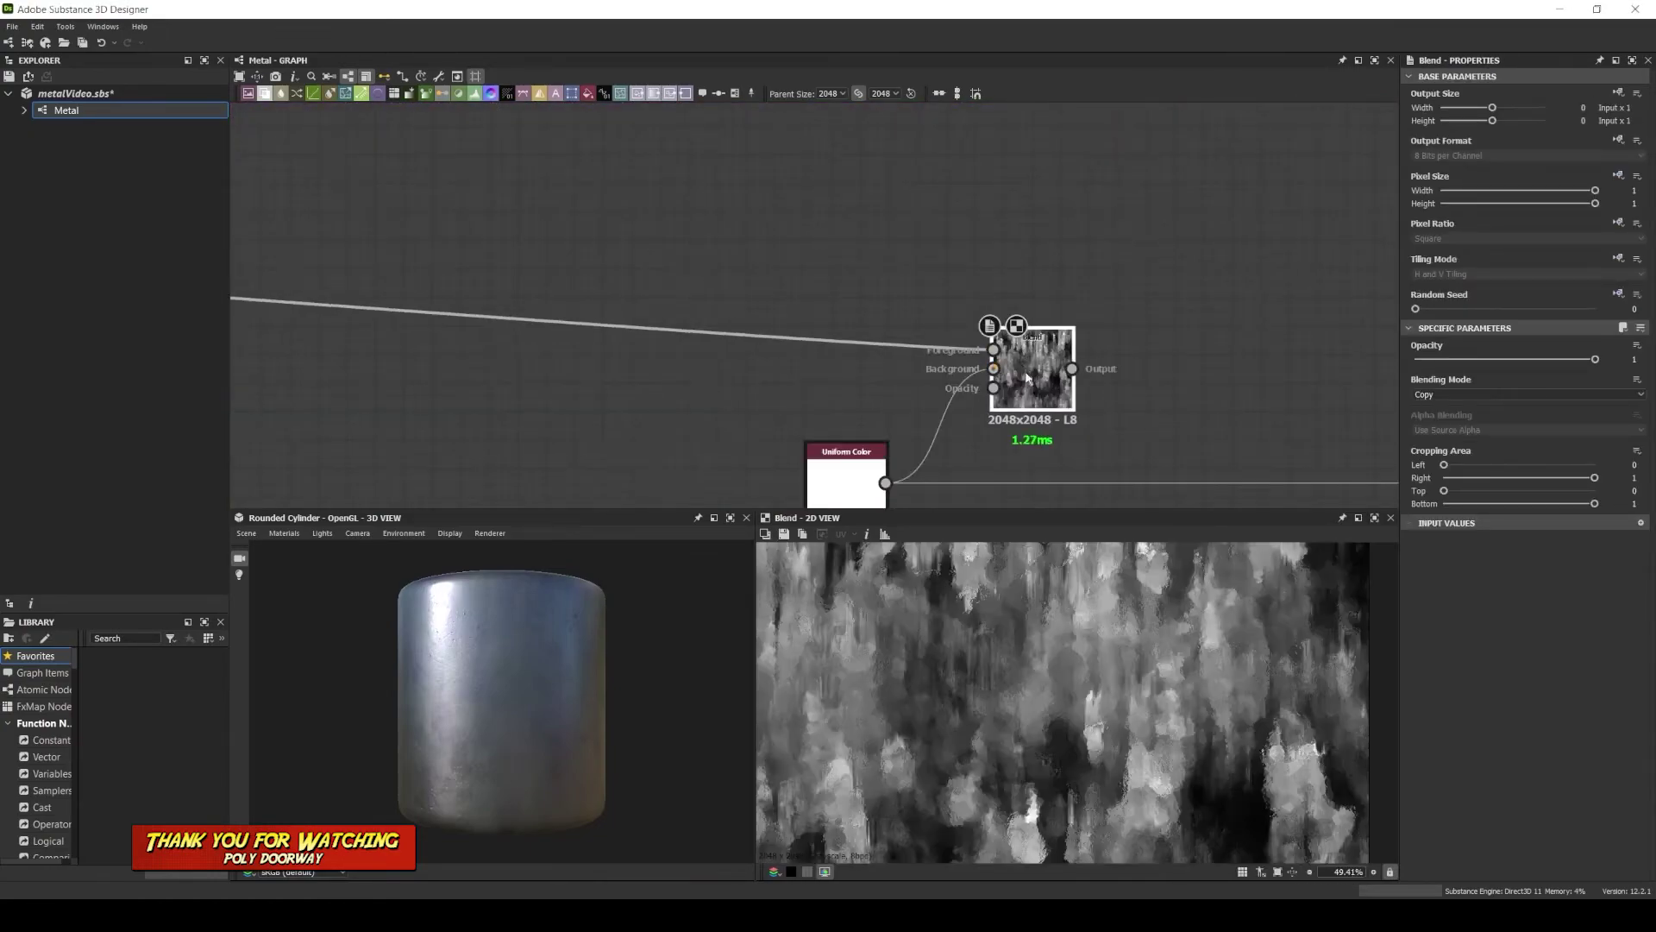
Preview the Dot node and the new Blend node outputs.
scroll(850, 347, down, 3)
middle_drag(776, 259, 357, 363)
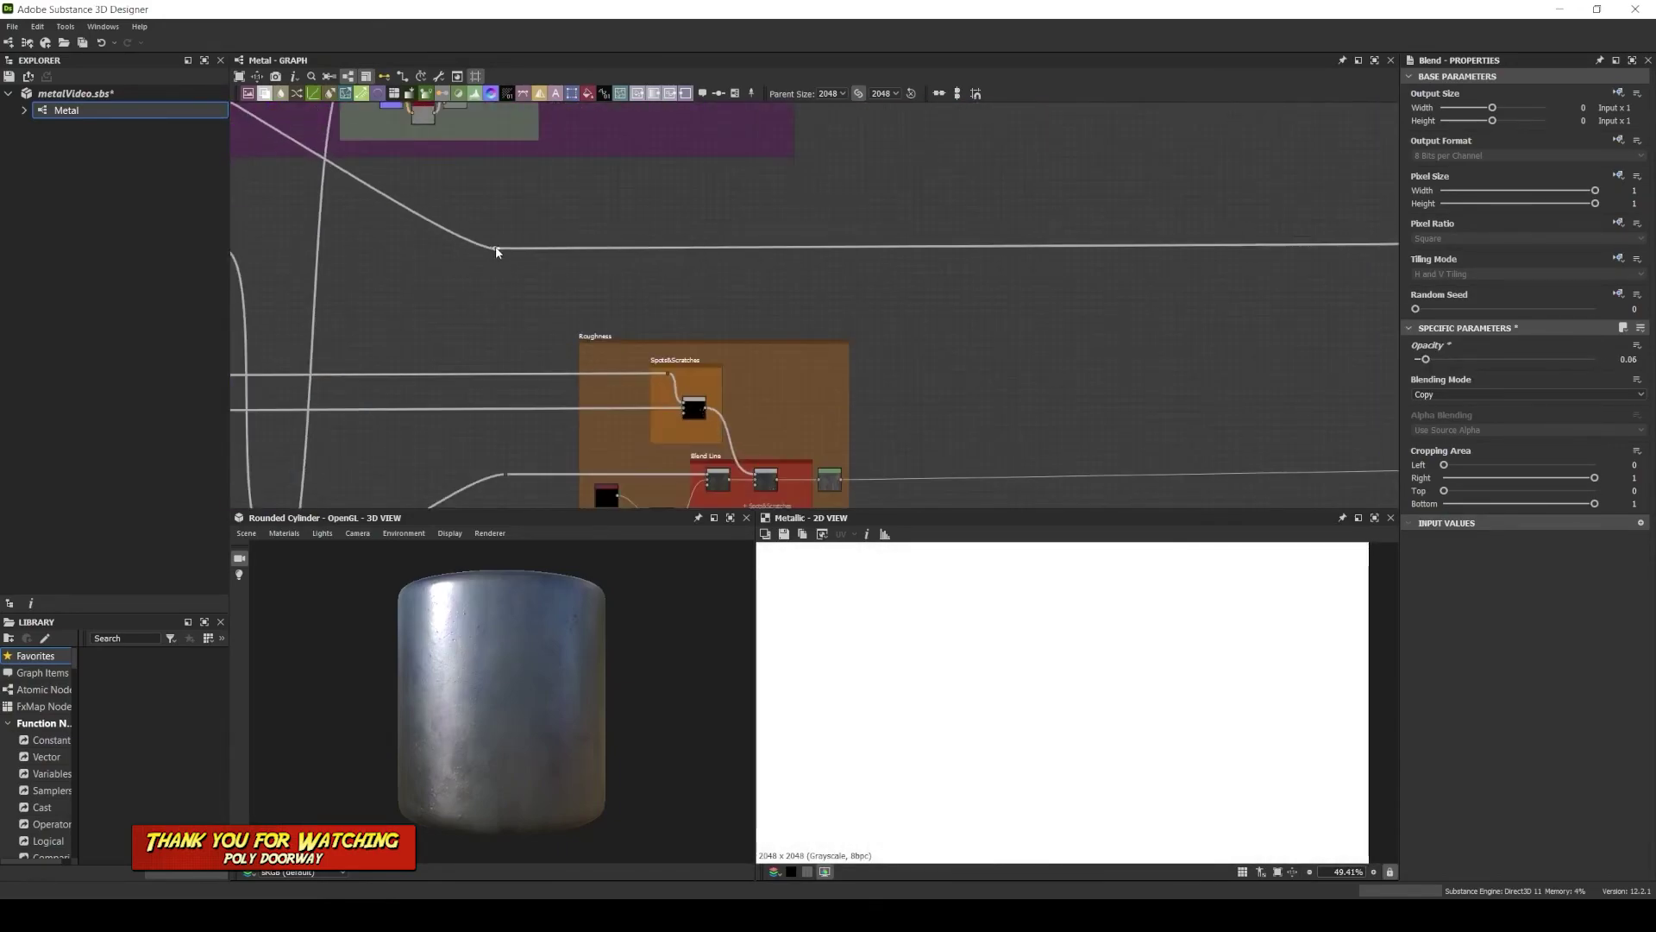
double_click(471, 247)
middle_drag(1294, 371, 545, 446)
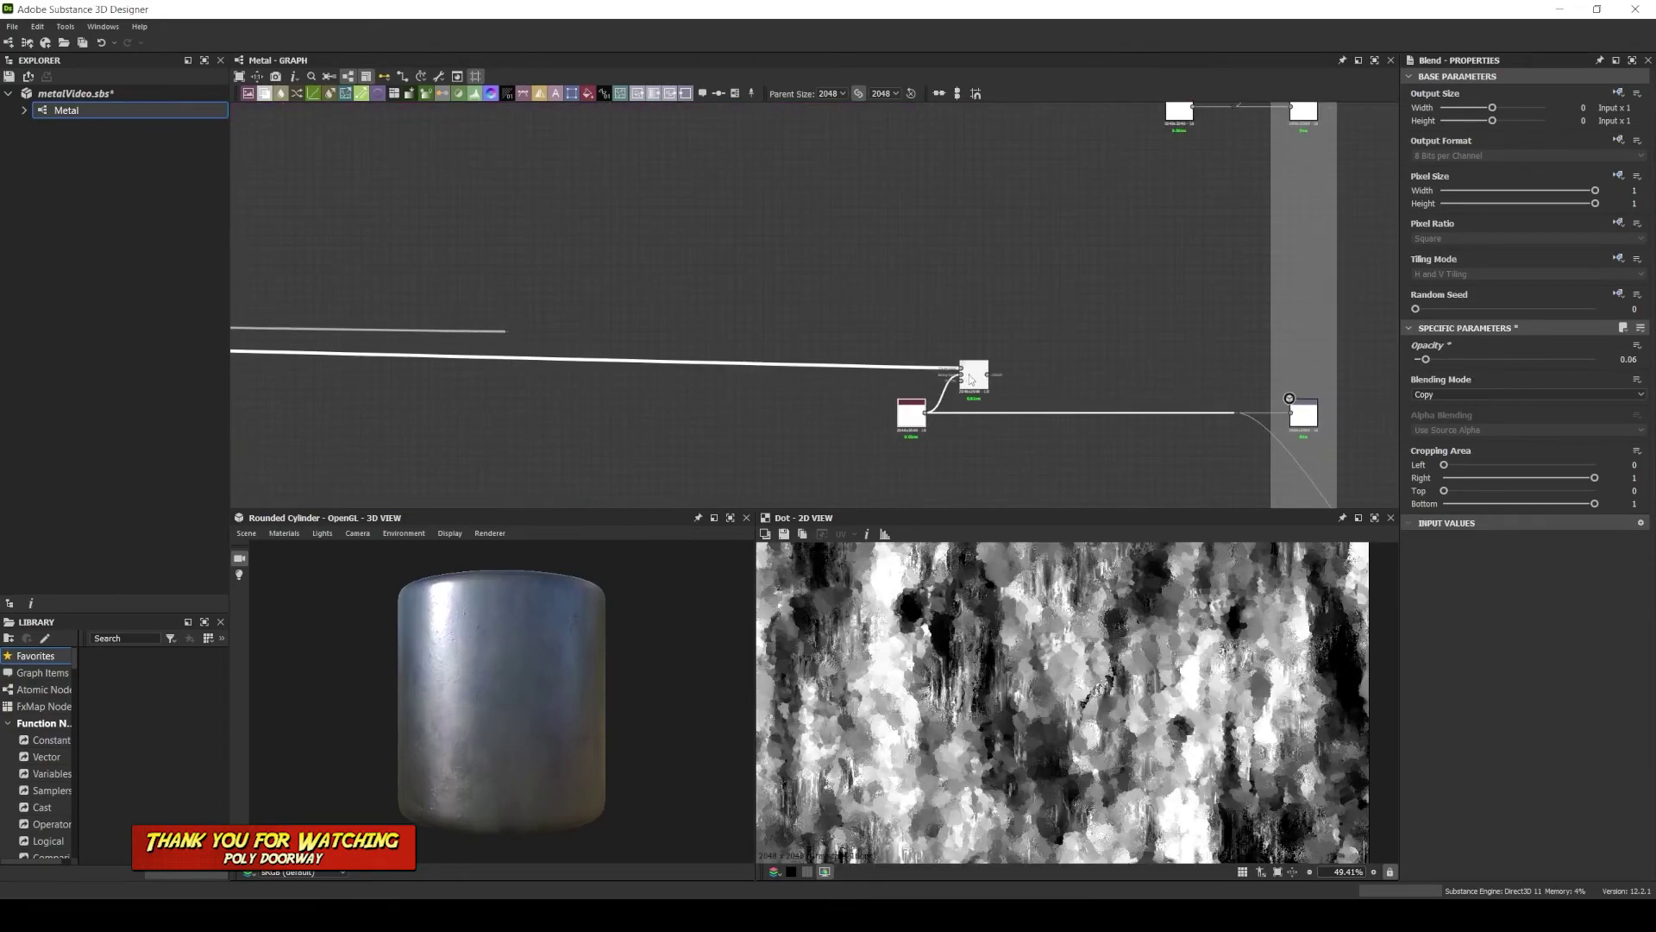
double_click(545, 446)
Add a second Blend fed by the white Uniform Color node.
drag(670, 368, 656, 379)
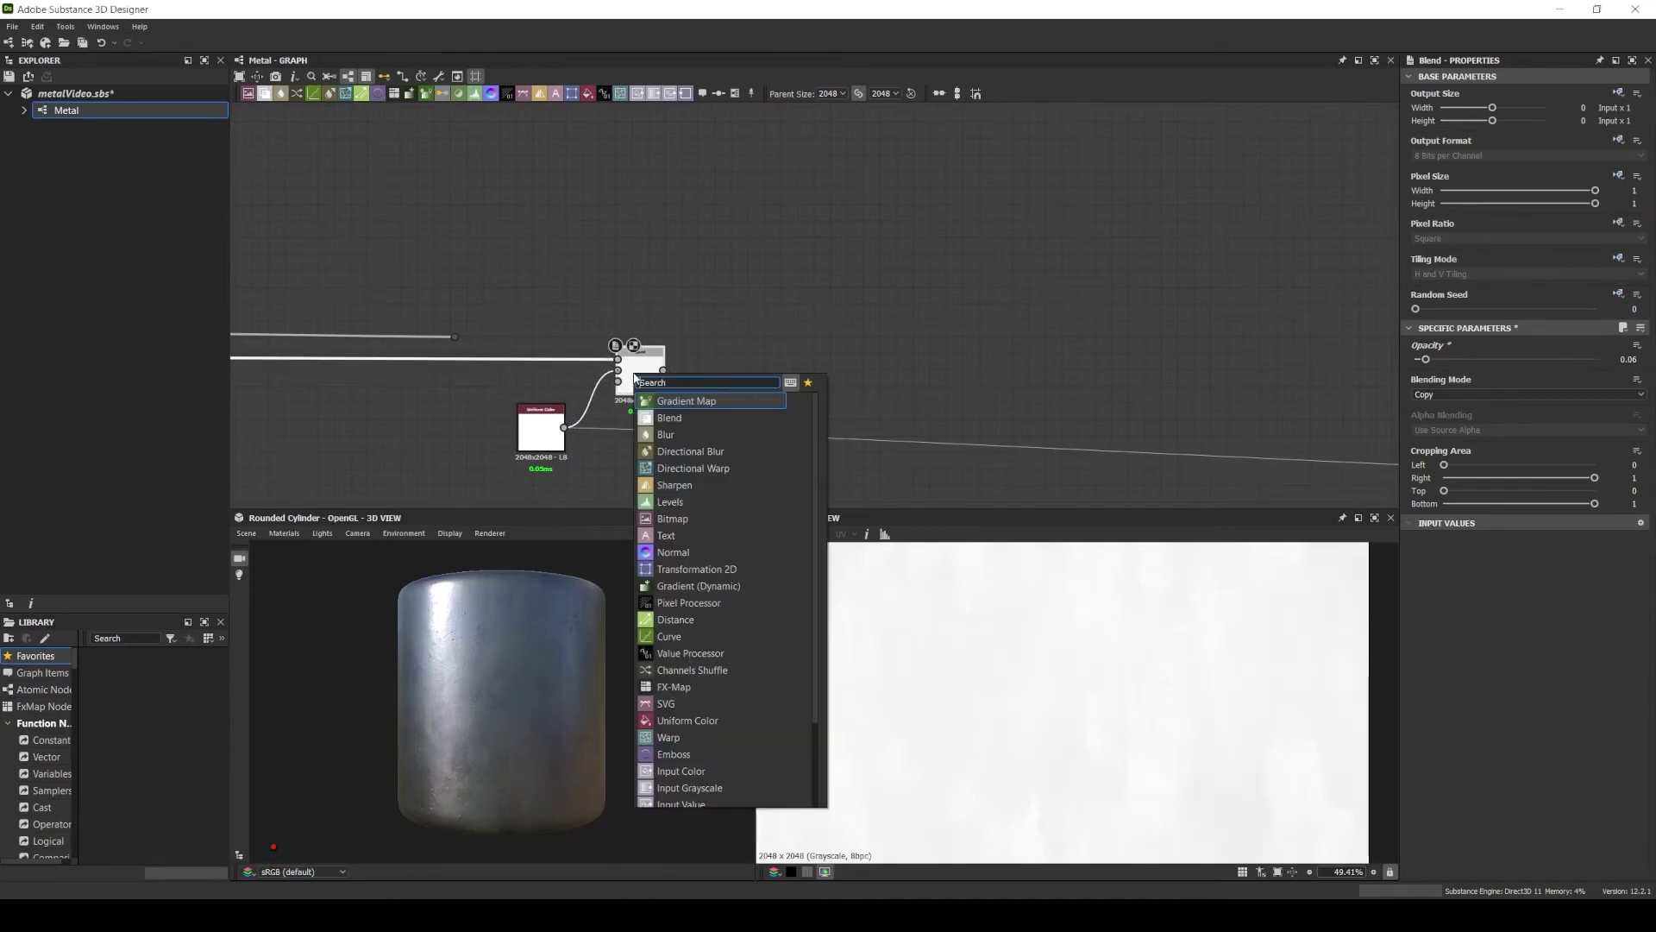
click(699, 388)
mouse_move(509, 345)
middle_down()
mouse_move(716, 353)
mouse_move(520, 345)
middle_up()
scroll(716, 353, down, 2)
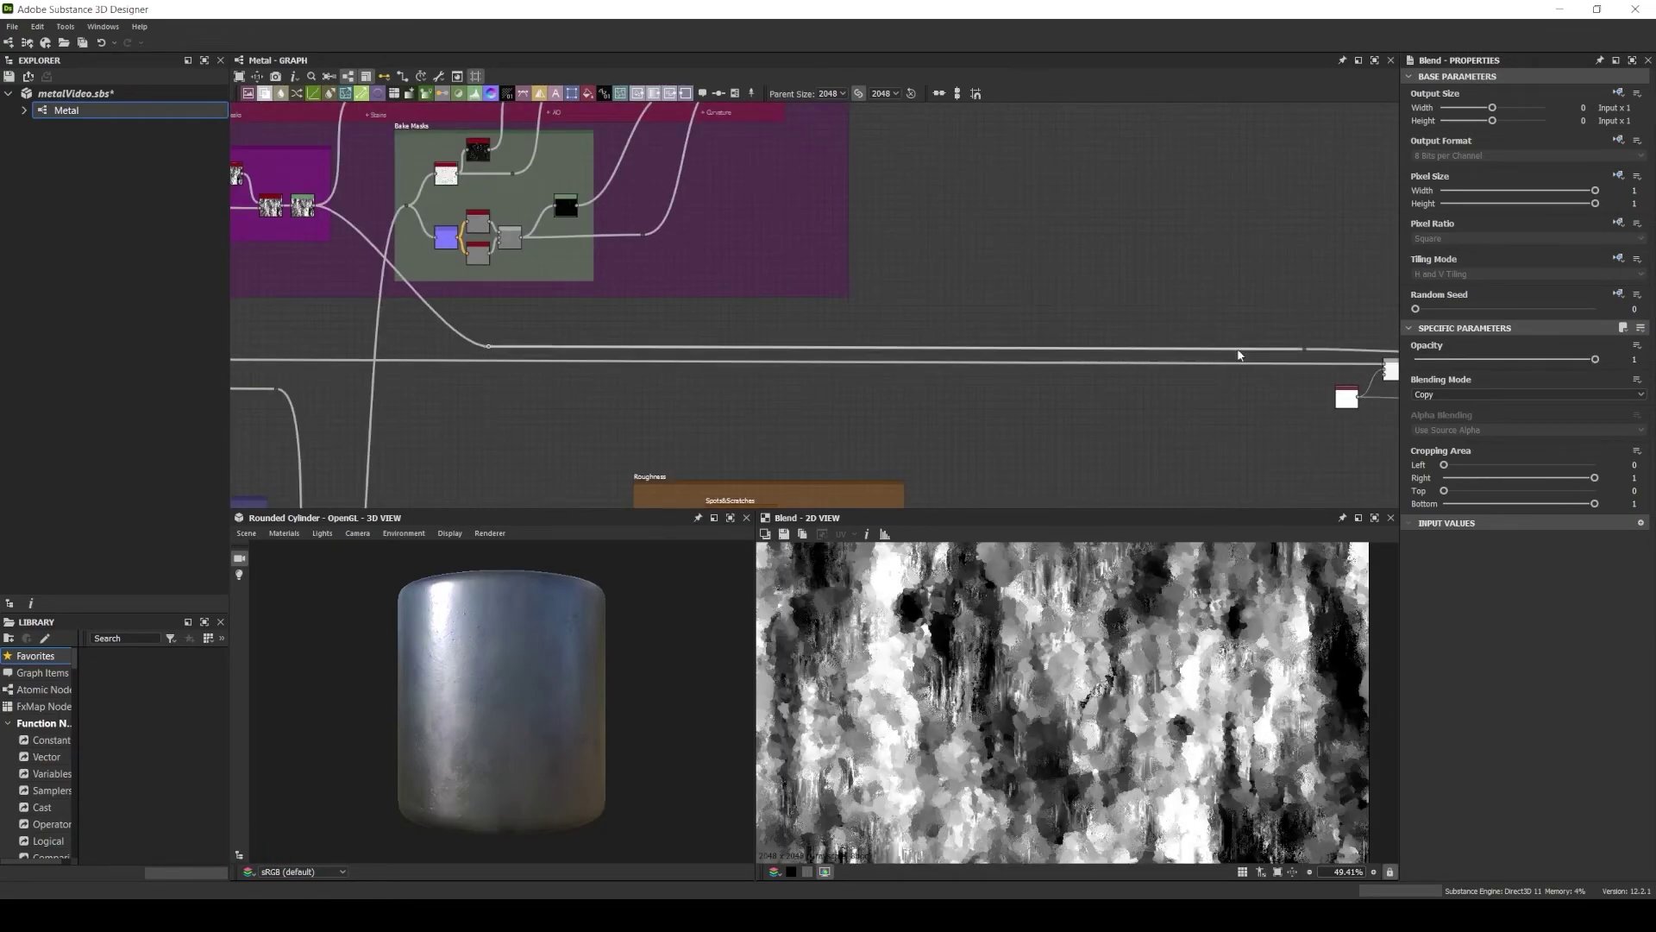
scroll(1070, 379, up, 2)
middle_drag(1238, 354, 931, 392)
Lower the metallic Blend opacity to 0.09.
scroll(545, 354, down, 3)
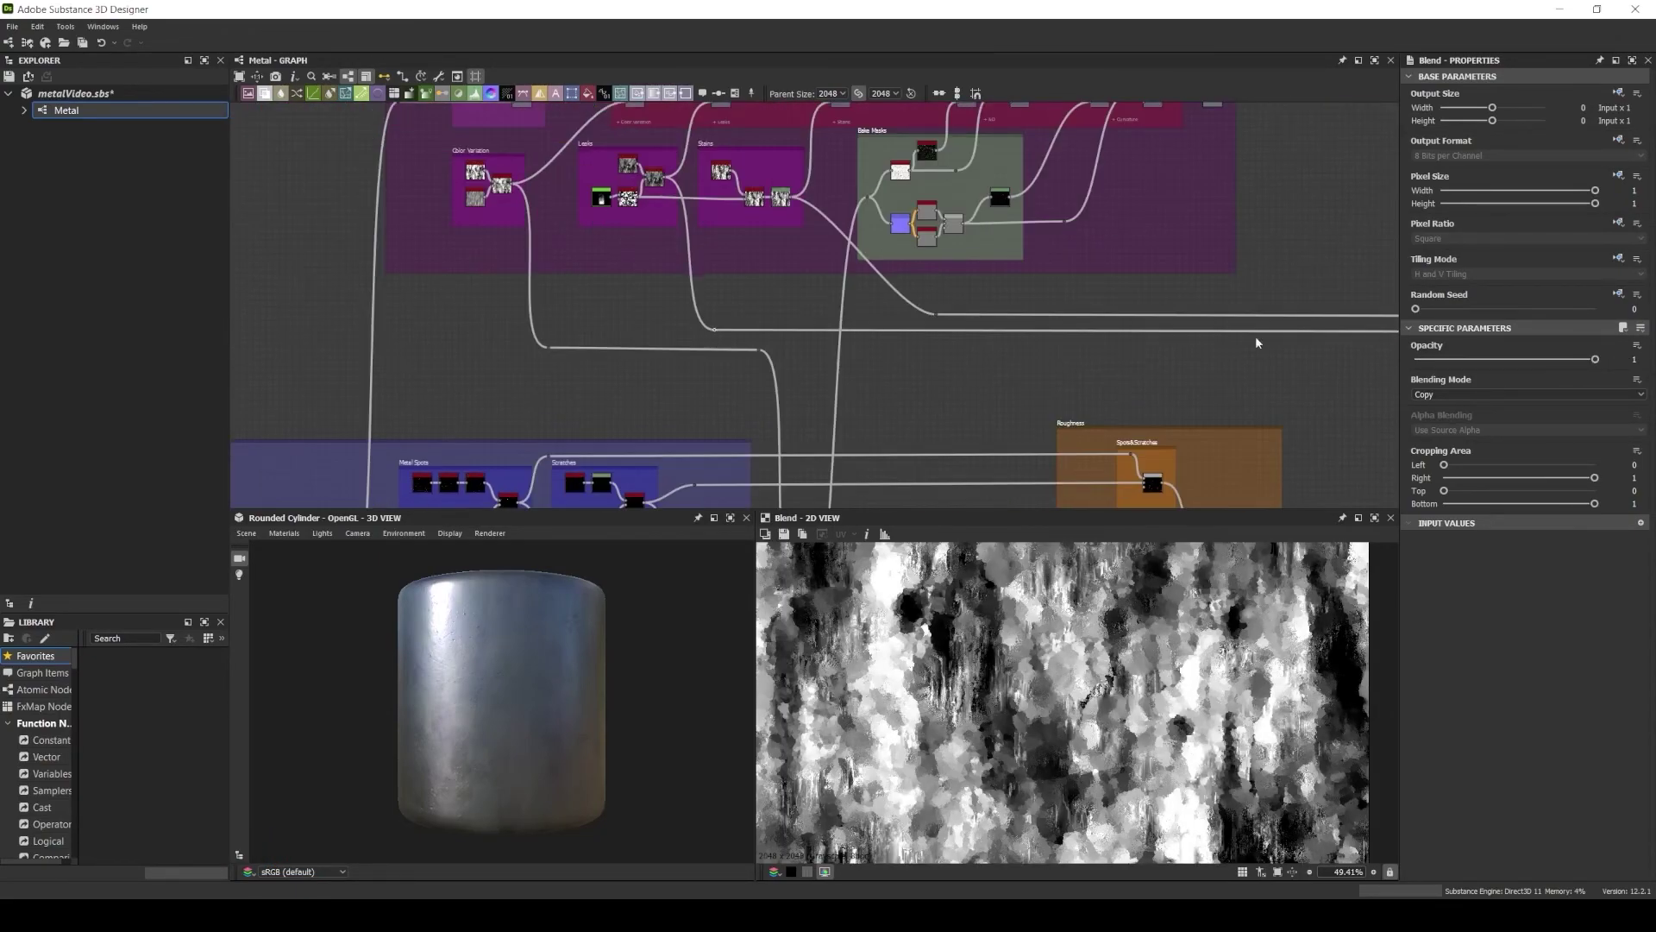
scroll(1256, 340, up, 3)
drag(1594, 359, 1425, 358)
scroll(621, 268, down, 2)
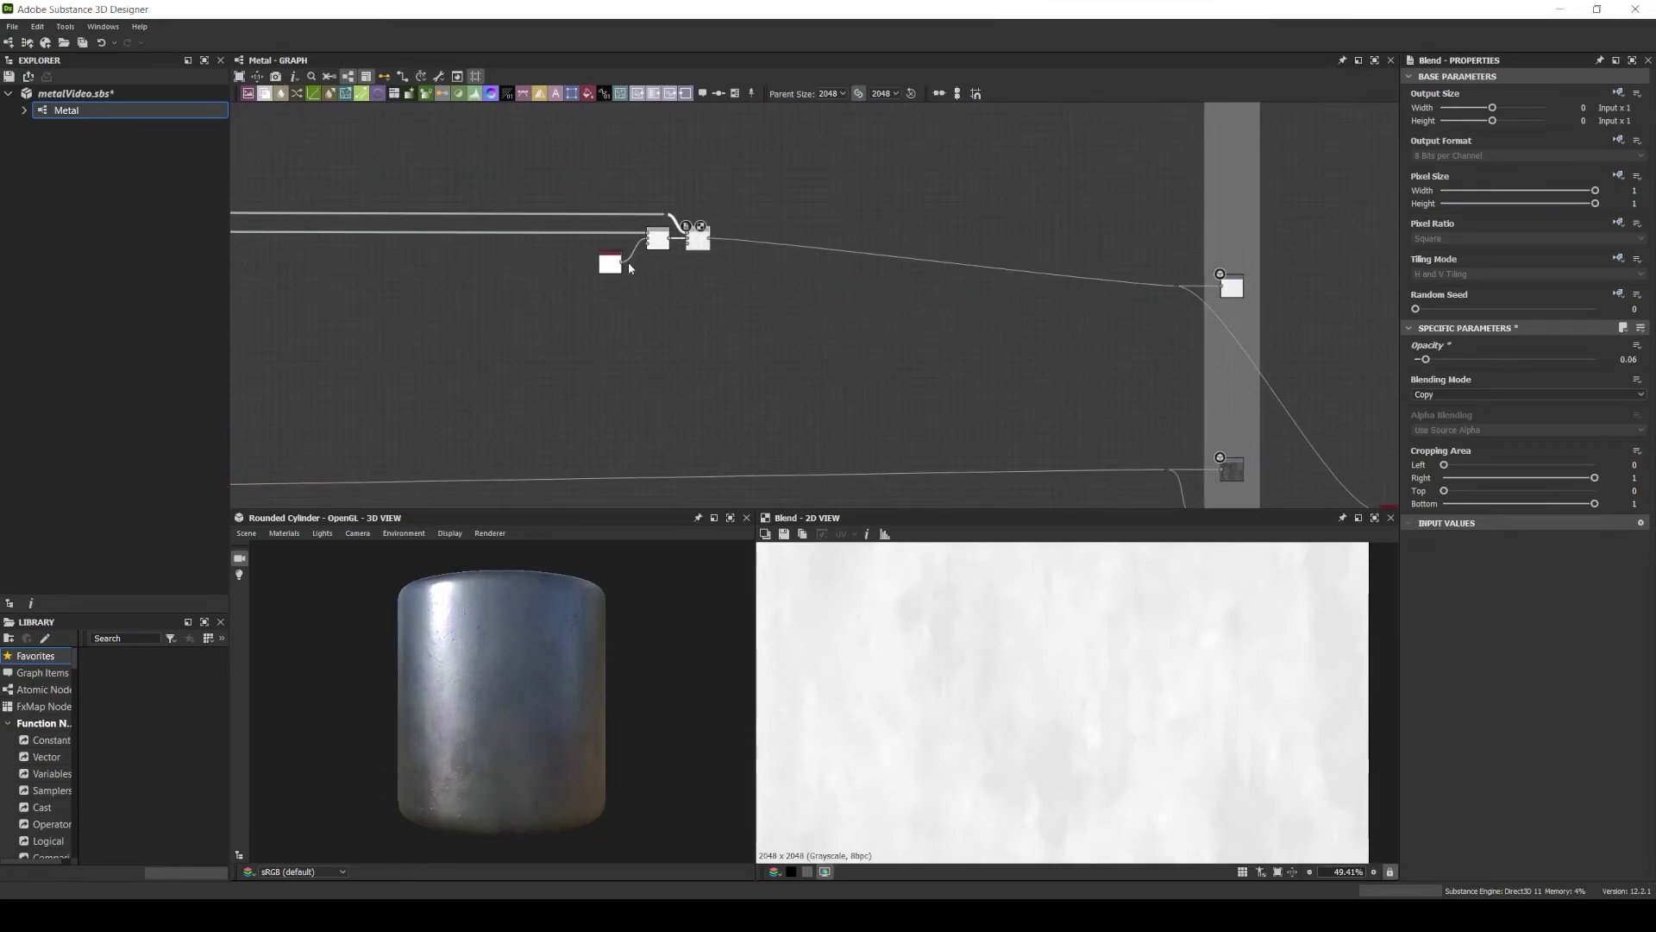
scroll(626, 259, up, 2)
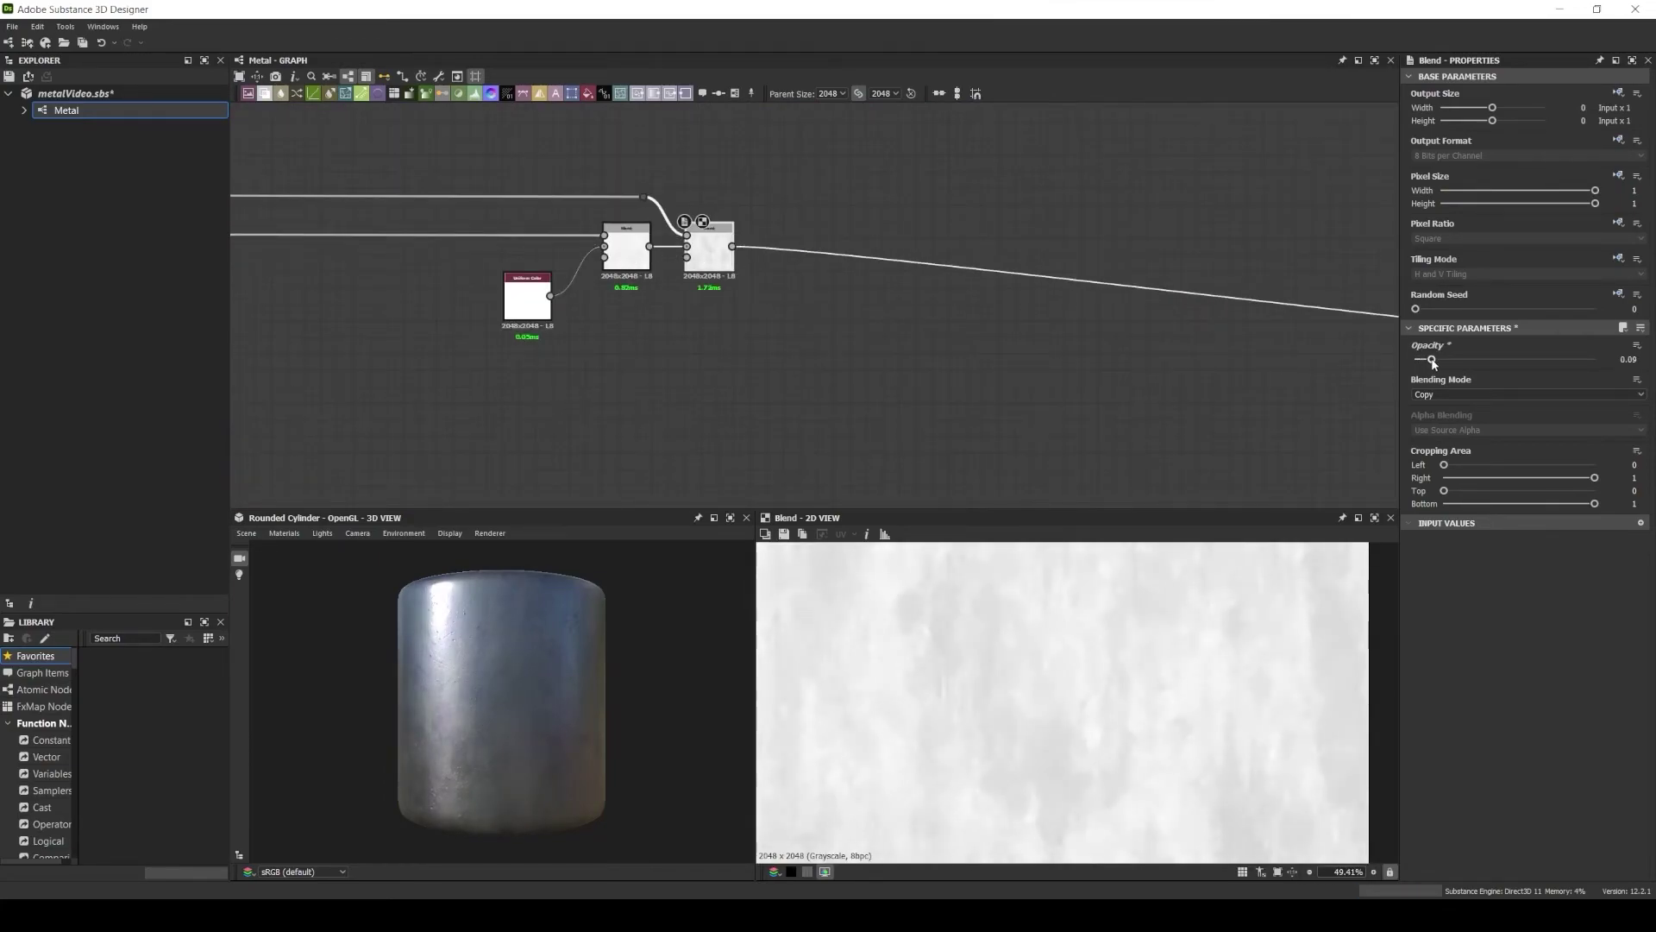
scroll(1223, 334, down, 3)
scroll(1217, 285, up, 2)
Enclose the three metallic nodes in a new frame.
right_click(972, 344)
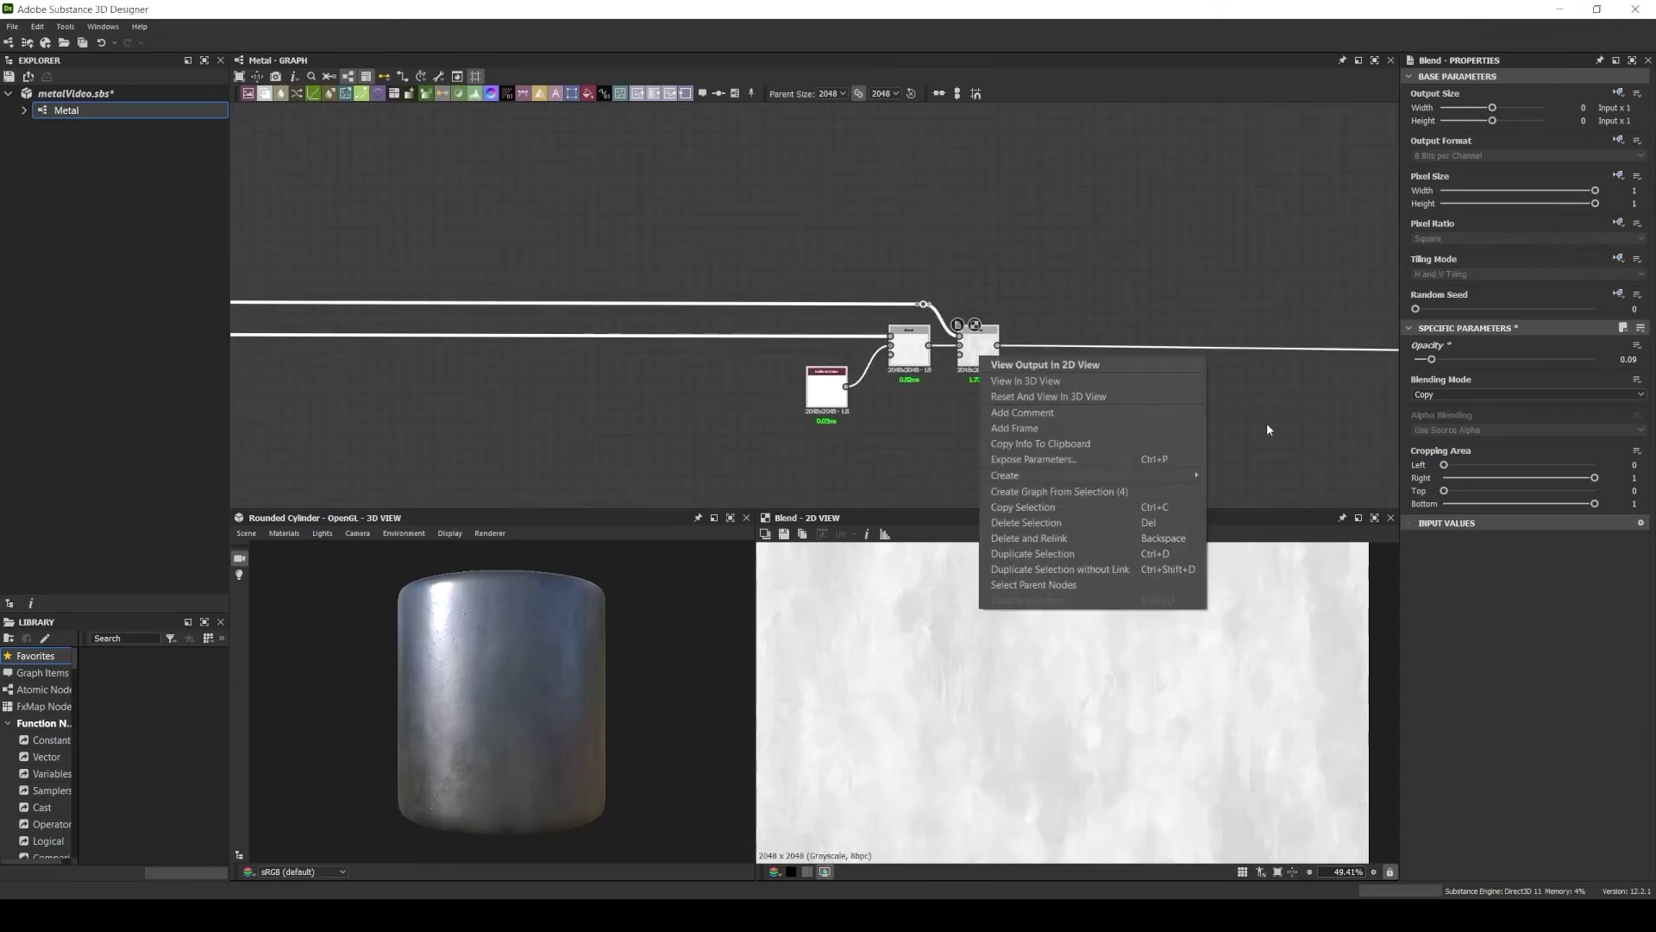
click(1242, 429)
click(317, 577)
Make the frame yellow (G 255), raise the roughness grey to 103, and lower blend opacity.
drag(1589, 288, 1611, 296)
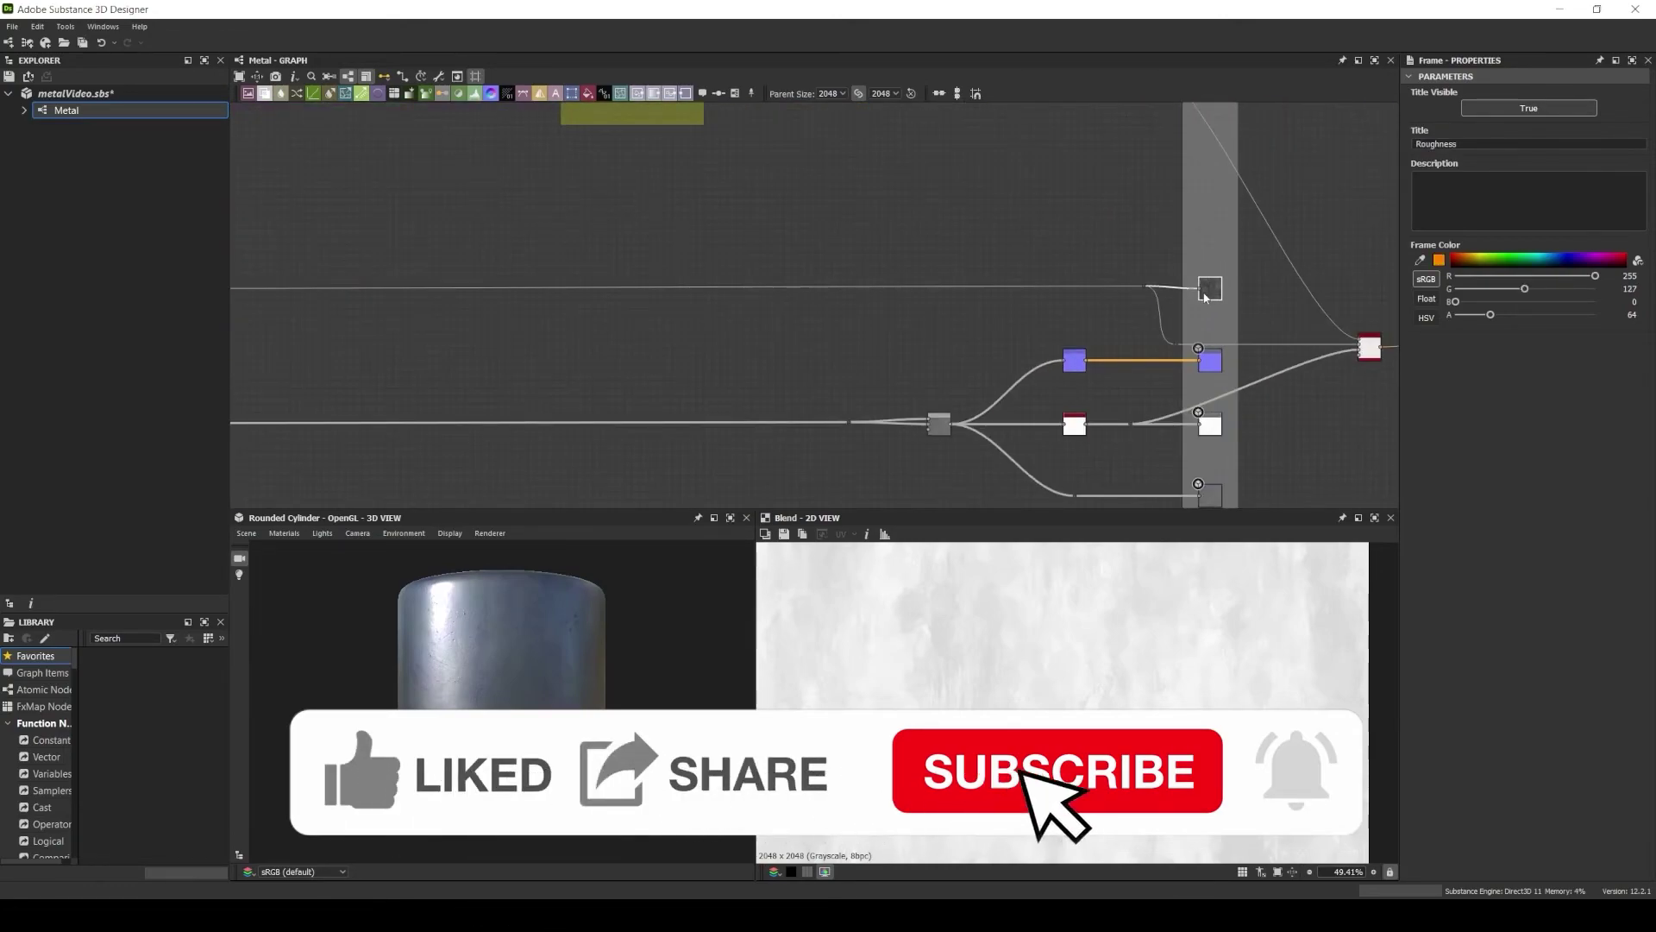
drag(1520, 432, 1523, 435)
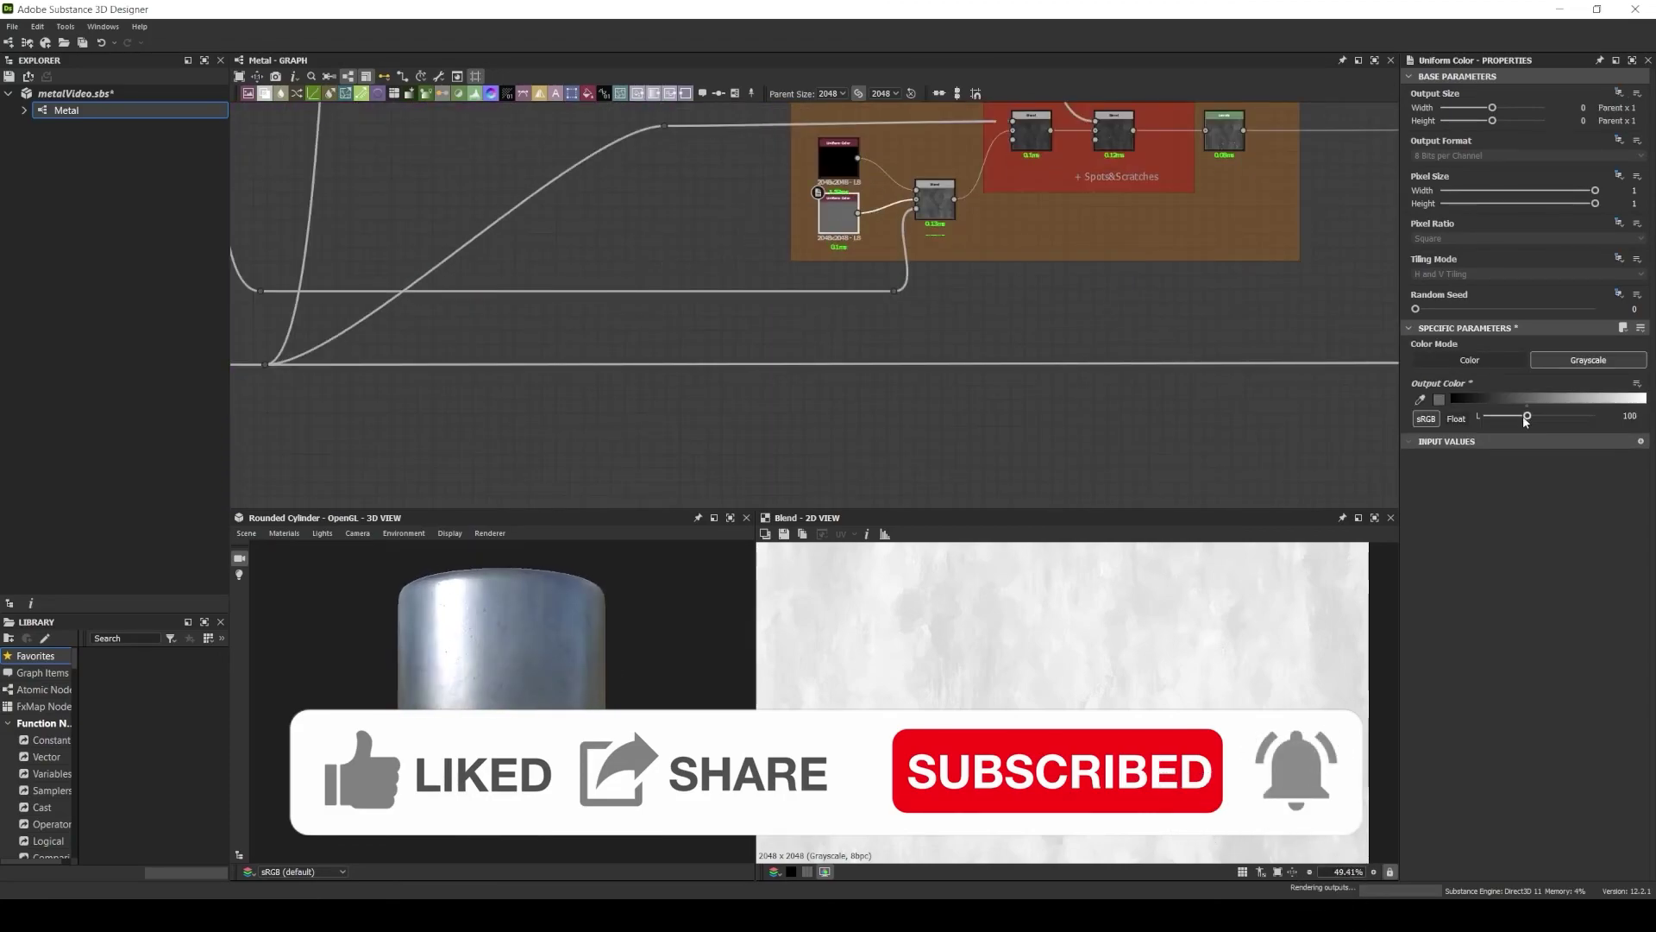
drag(1494, 425, 1530, 420)
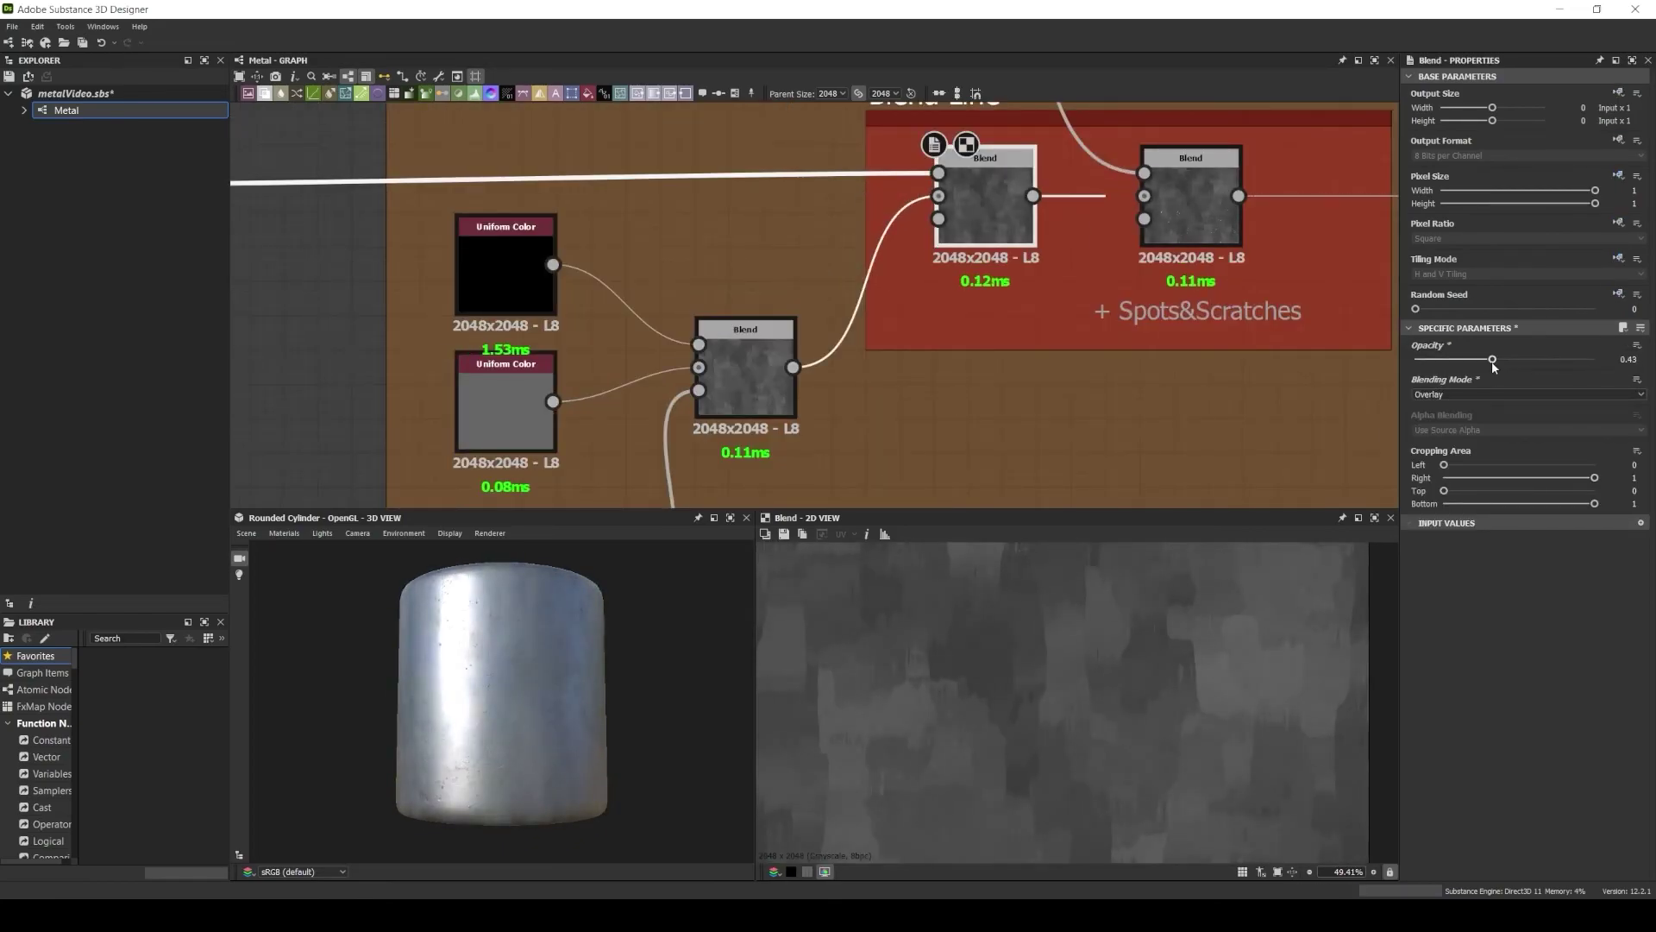
drag(1550, 358, 1335, 369)
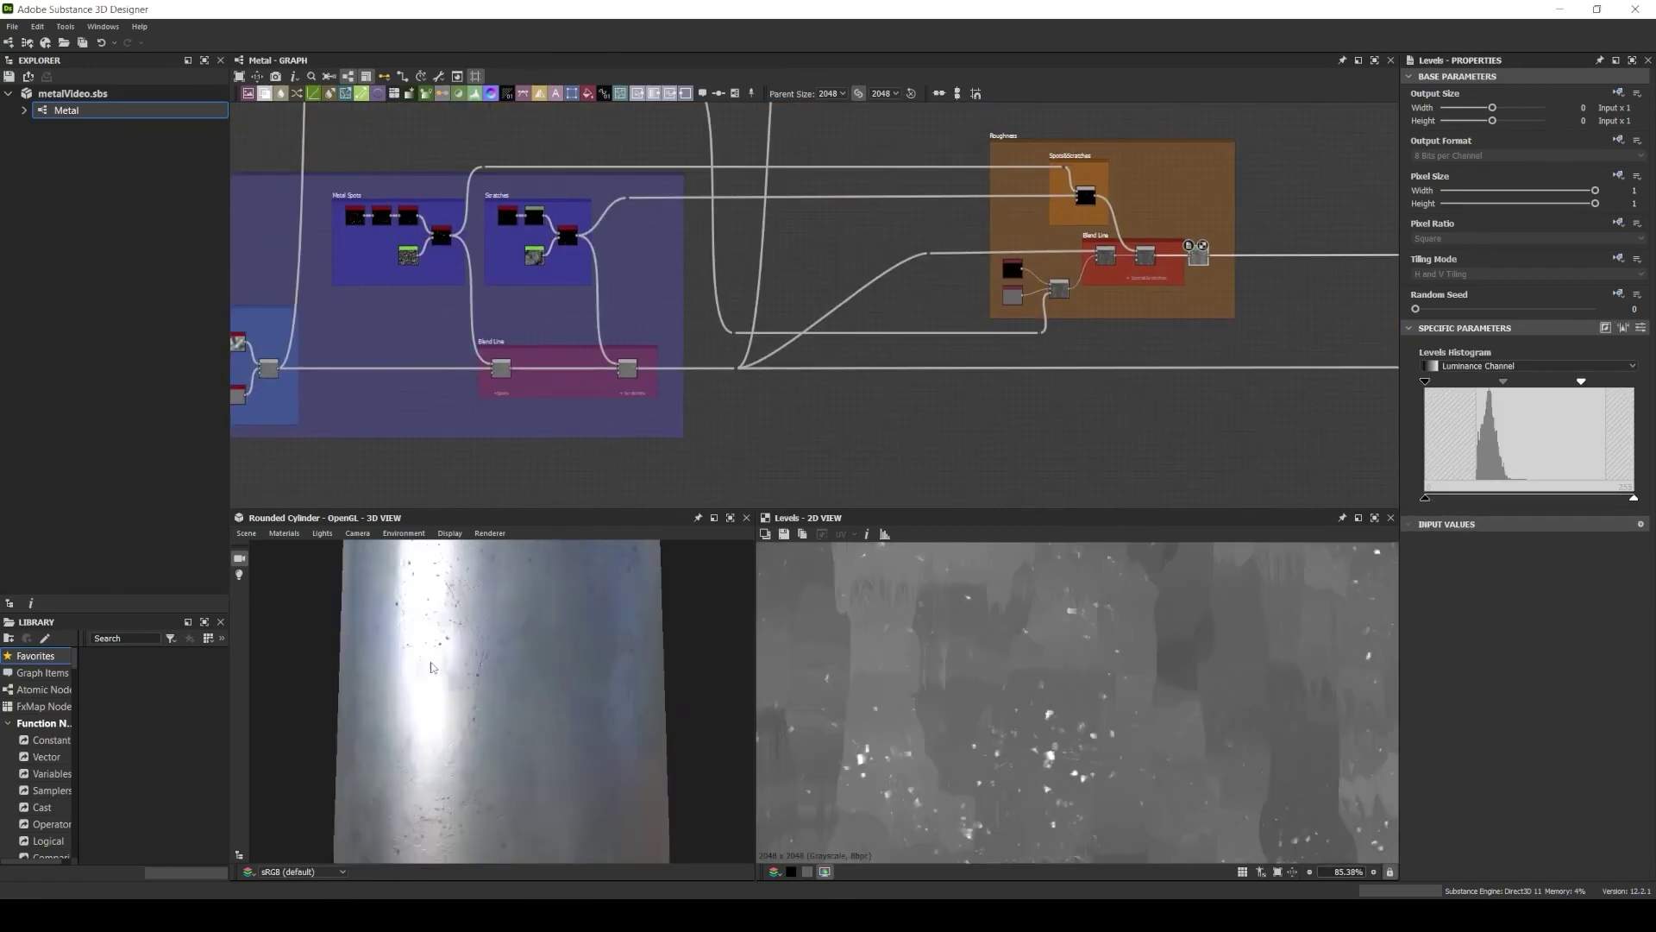
scroll(432, 667, down, 5)
scroll(954, 379, down, 5)
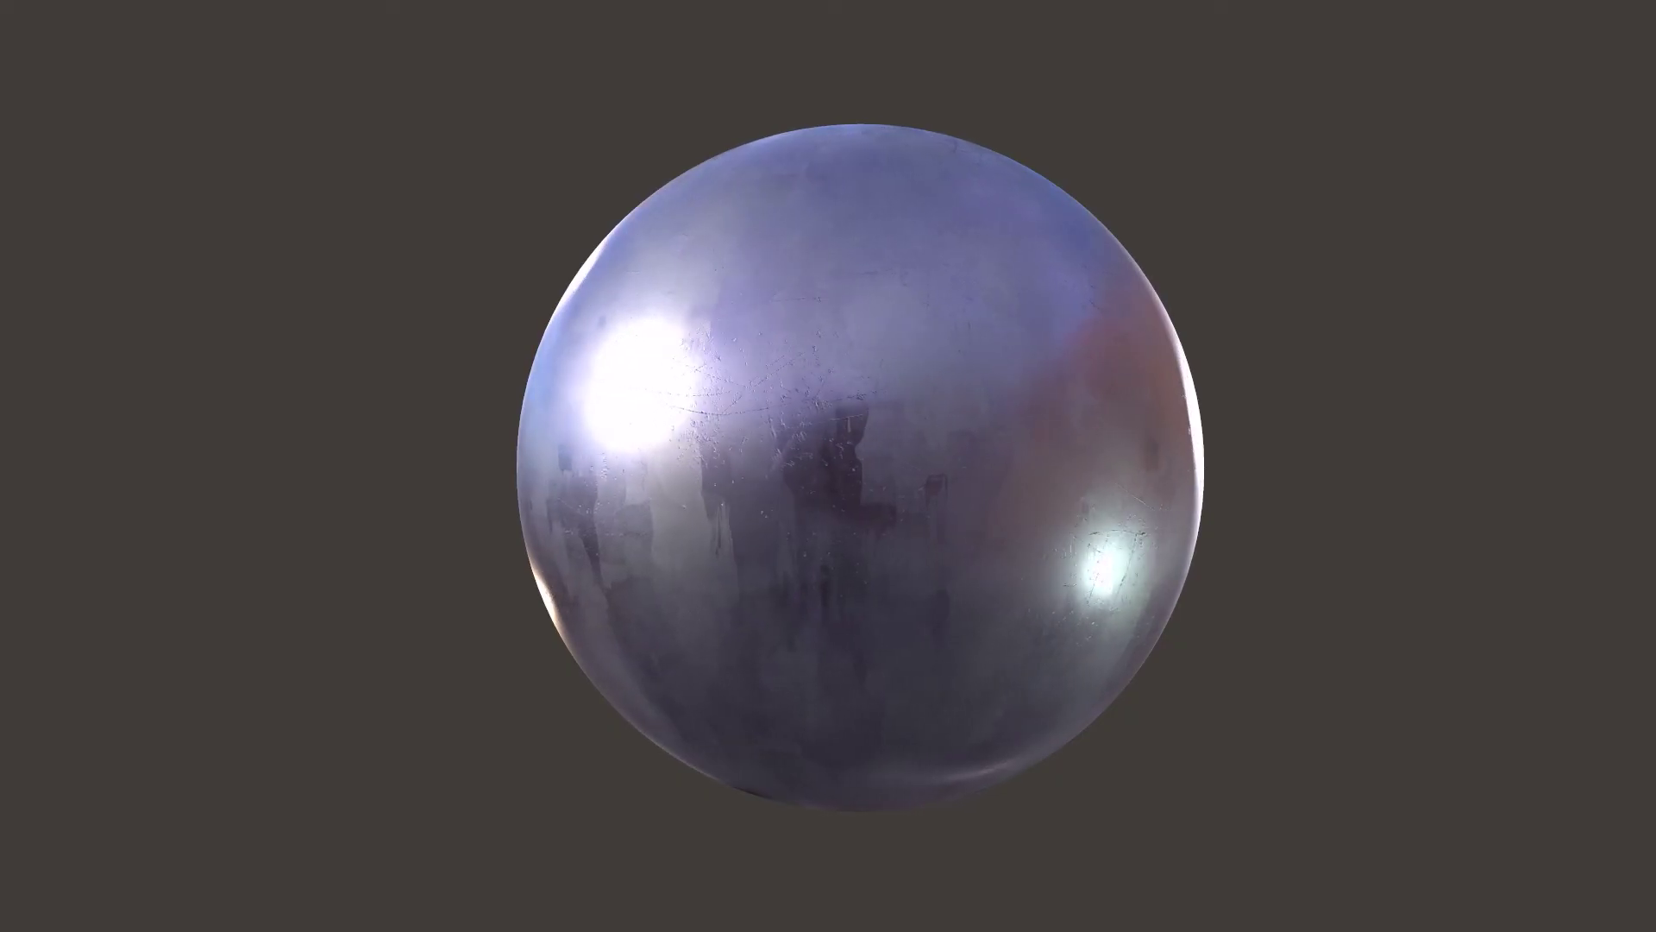